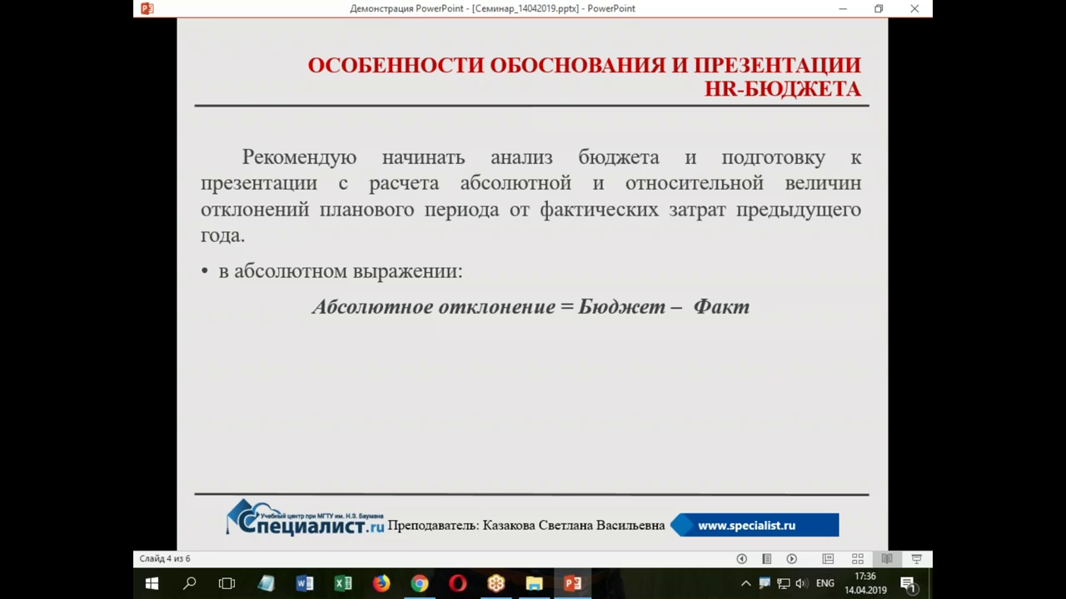
Reveal the remaining content of the budget deviation slide, including the relative deviation formula and the example note
key("Right")
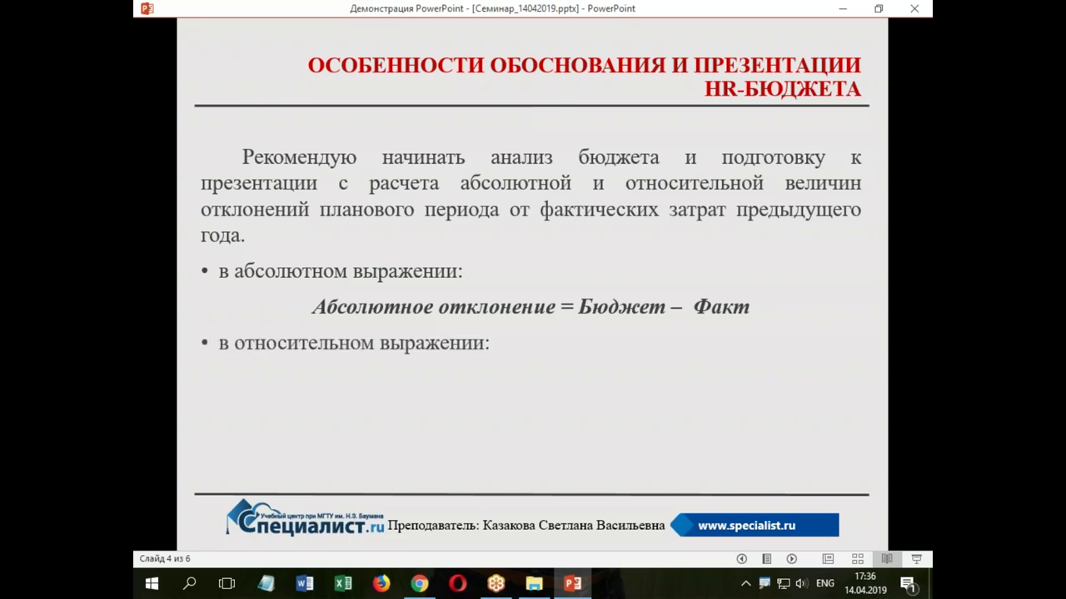
key("Right")
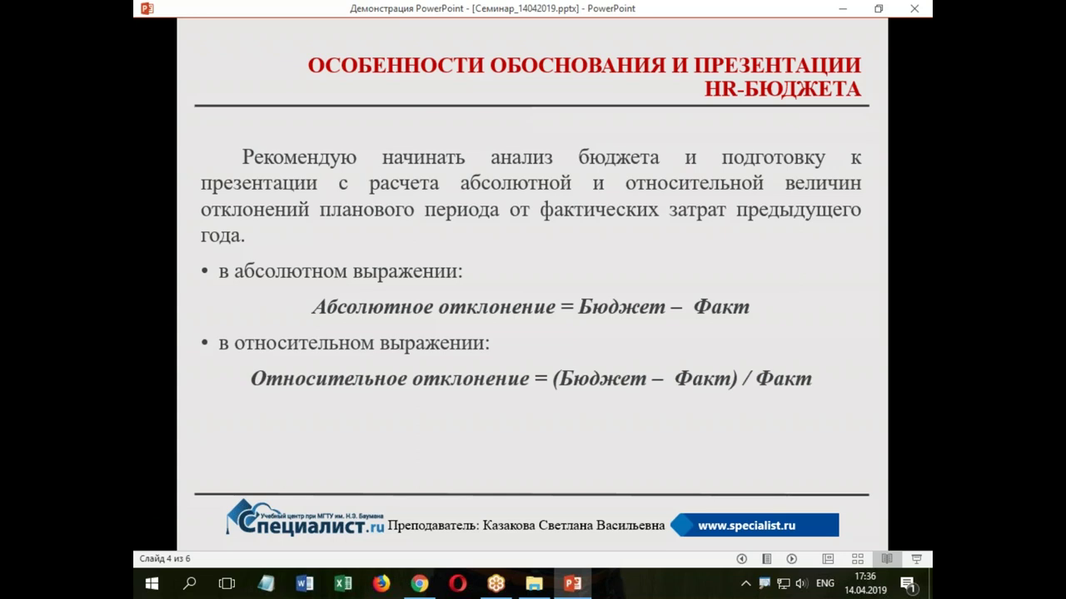
key("Right")
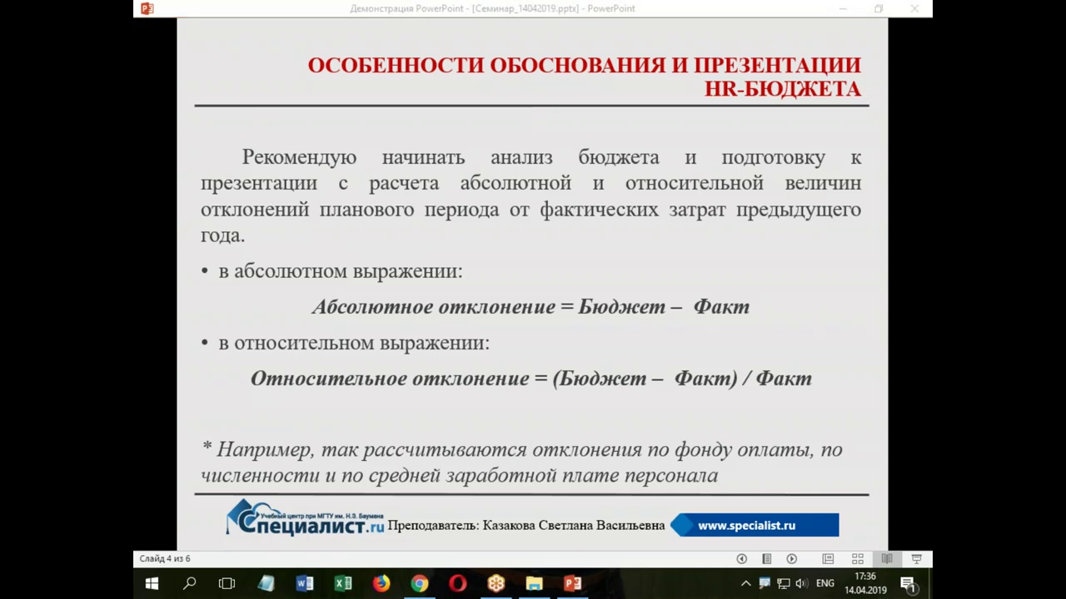
Minimize the presentation, create a new Microsoft Excel worksheet file on the desktop with its default name, and open it
left_click(844, 11)
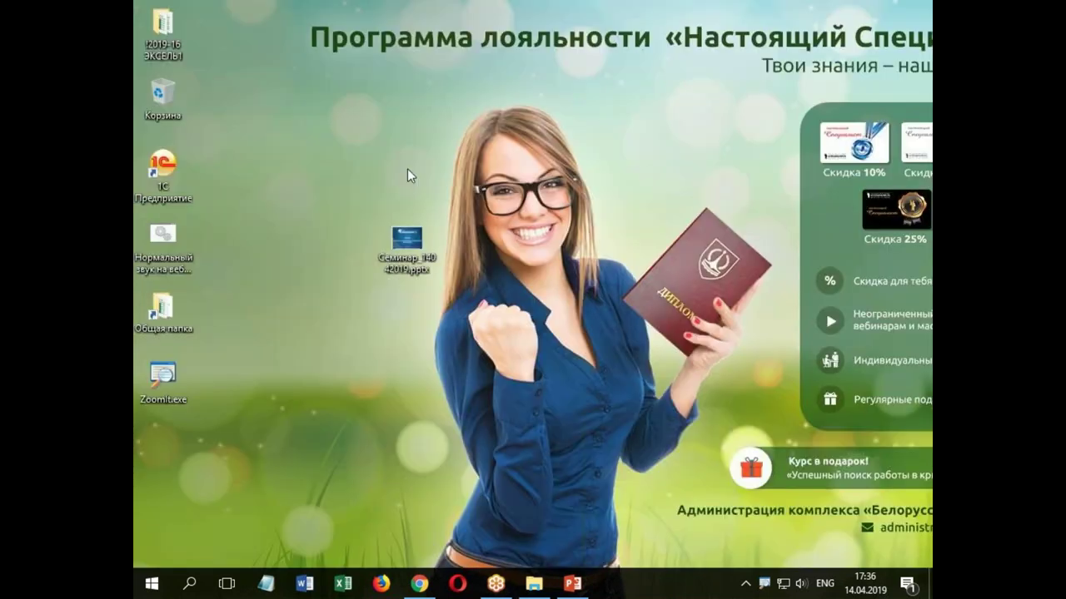
right_click(408, 170)
mouse_move(457, 344)
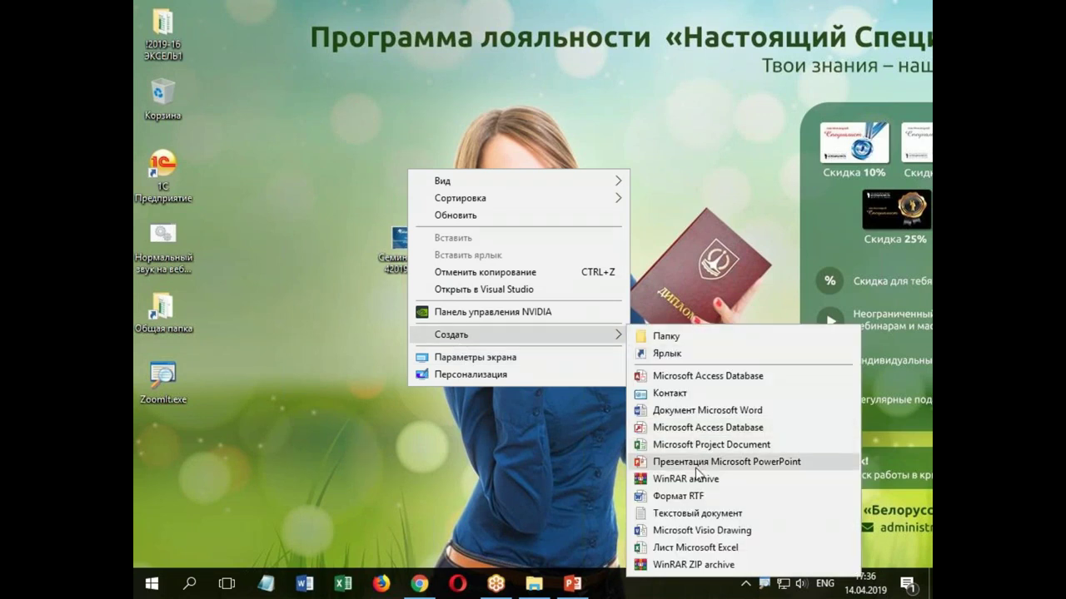
left_click(685, 548)
key("Return")
double_click(409, 165)
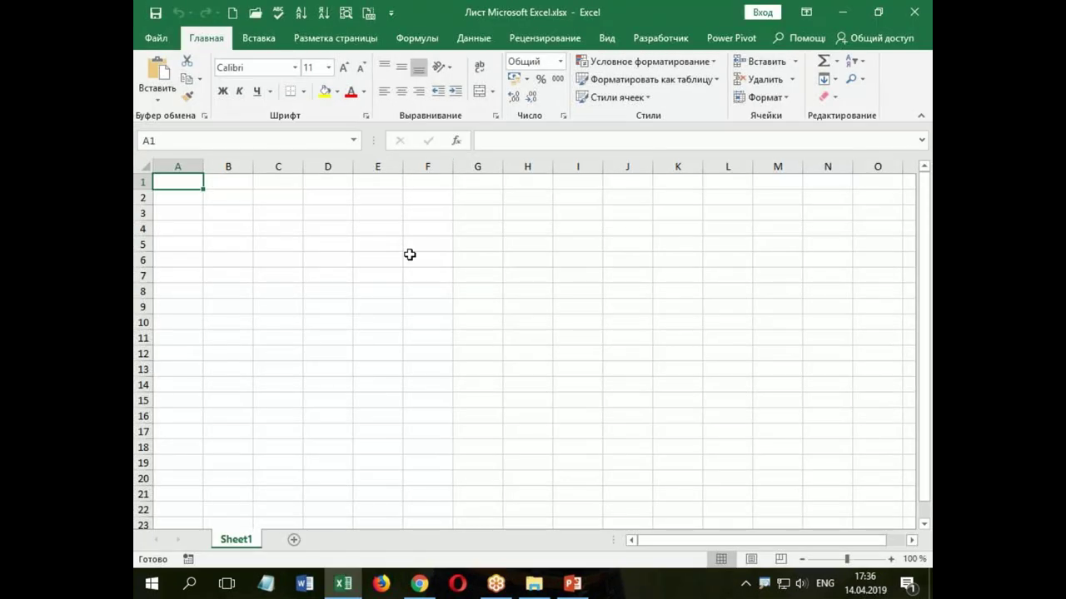
Enter the row label "ФОТ" in cell B3, using the Russian keyboard layout
left_click(912, 540)
left_click_drag(908, 540, 743, 537)
left_click(283, 213)
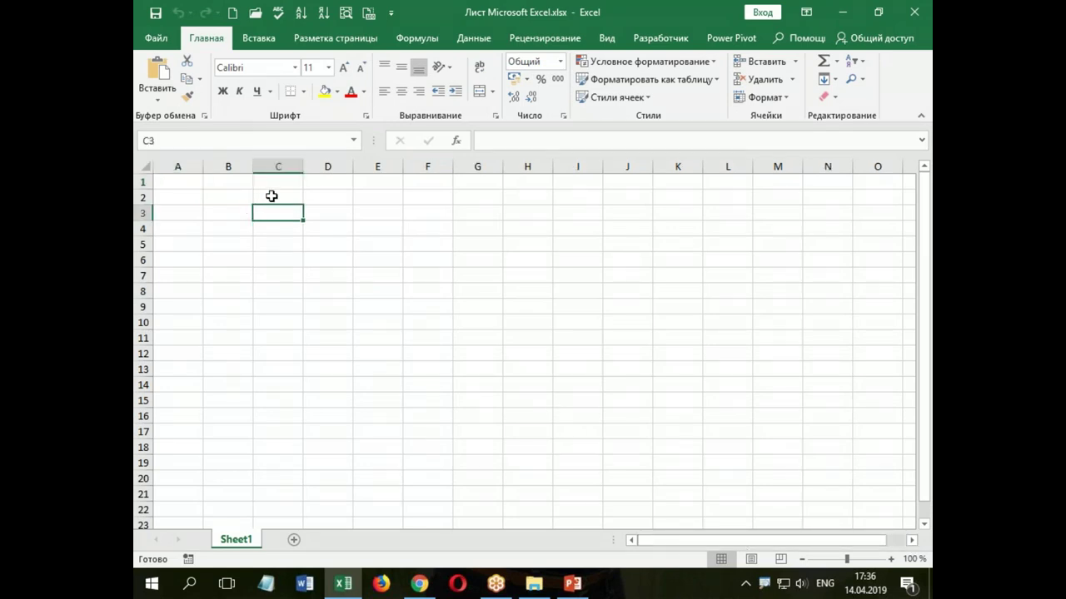
left_click(241, 209)
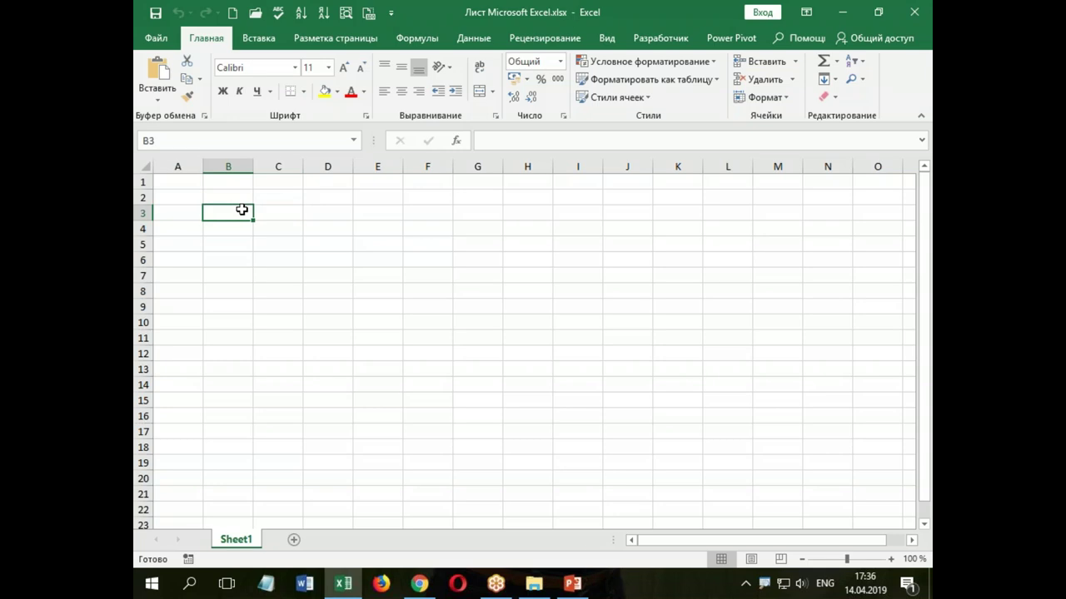
type("AJN")
key("BackSpace")
key("BackSpace")
key("BackSpace")
key("alt+shift")
type("ФОТ")
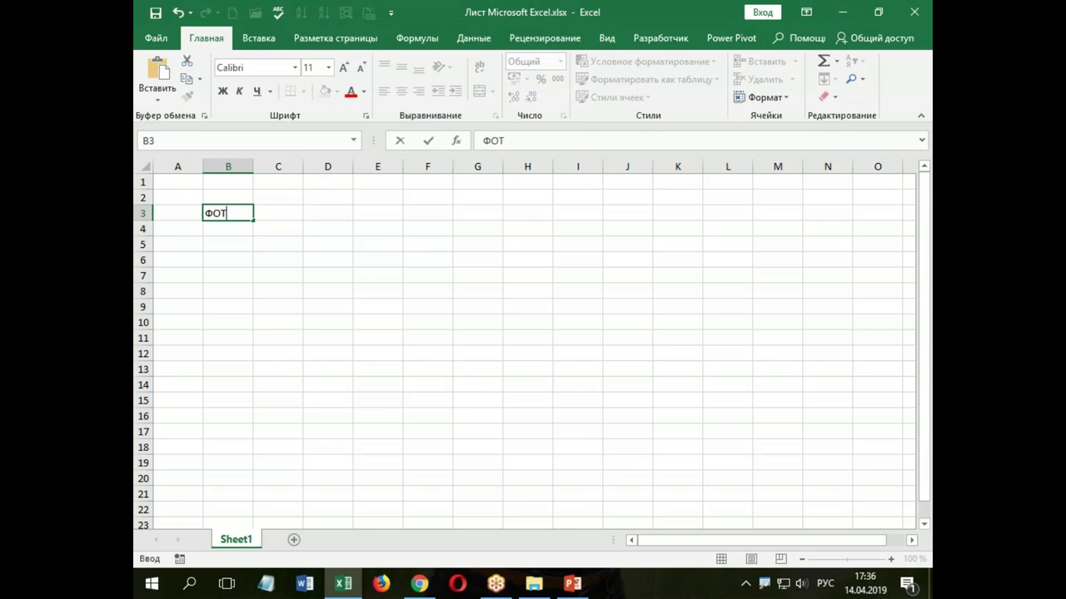
Enter the year headings 2018 in C2 and 2019 in D2, and the 2018 payroll value 2000000 in C3
left_click(275, 197)
type("2018")
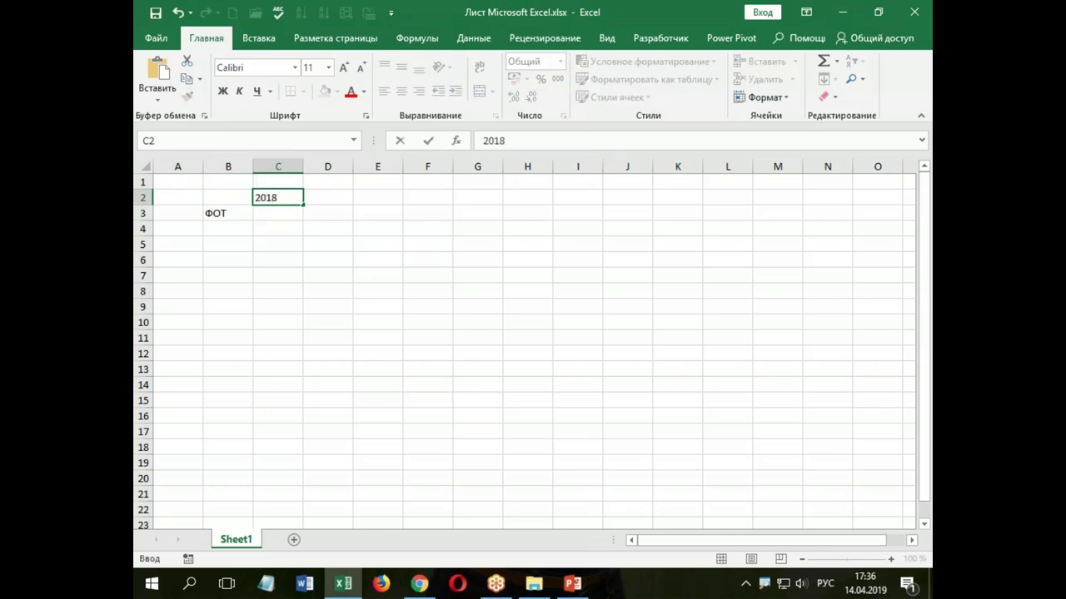
left_click(278, 212)
type("2")
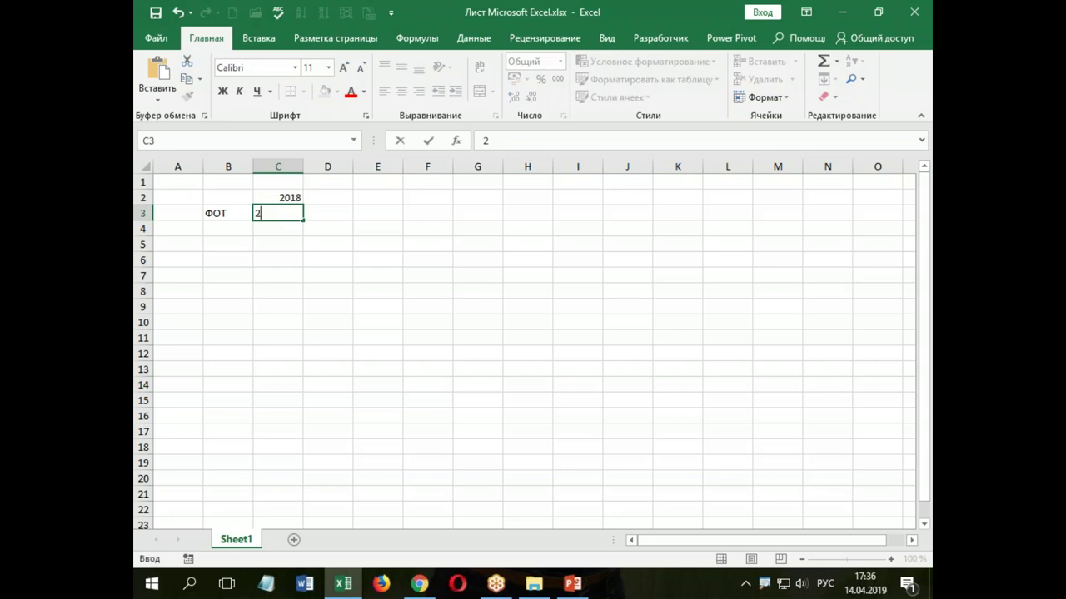
type("000000")
key("Return")
left_click(320, 199)
type("2019")
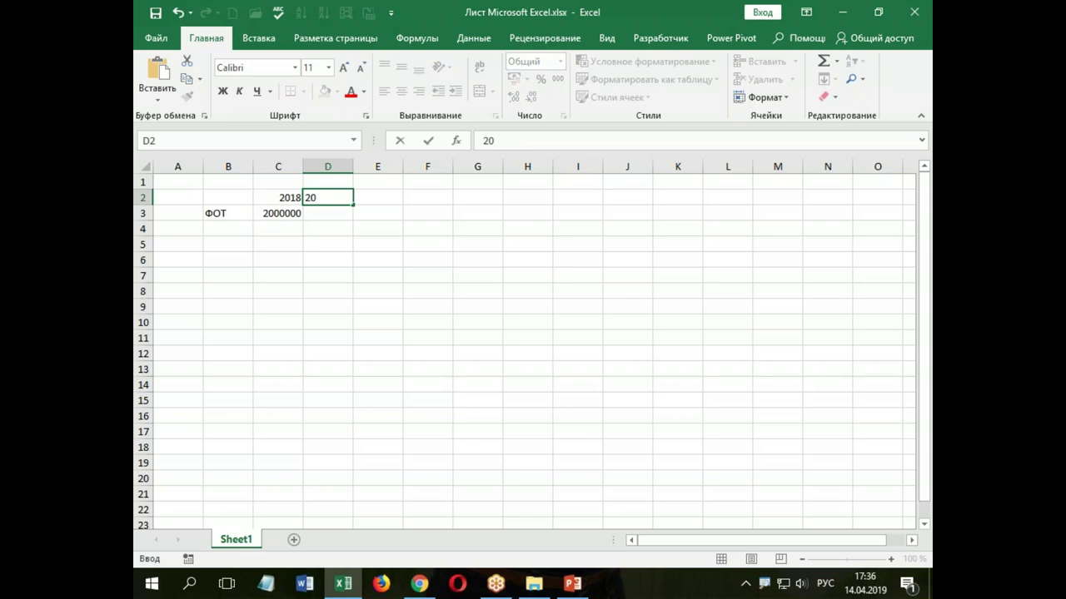
Format cells C3:E8 as numbers with 0 decimal places and a thousands separator
left_click_drag(278, 215, 391, 294)
right_click(338, 234)
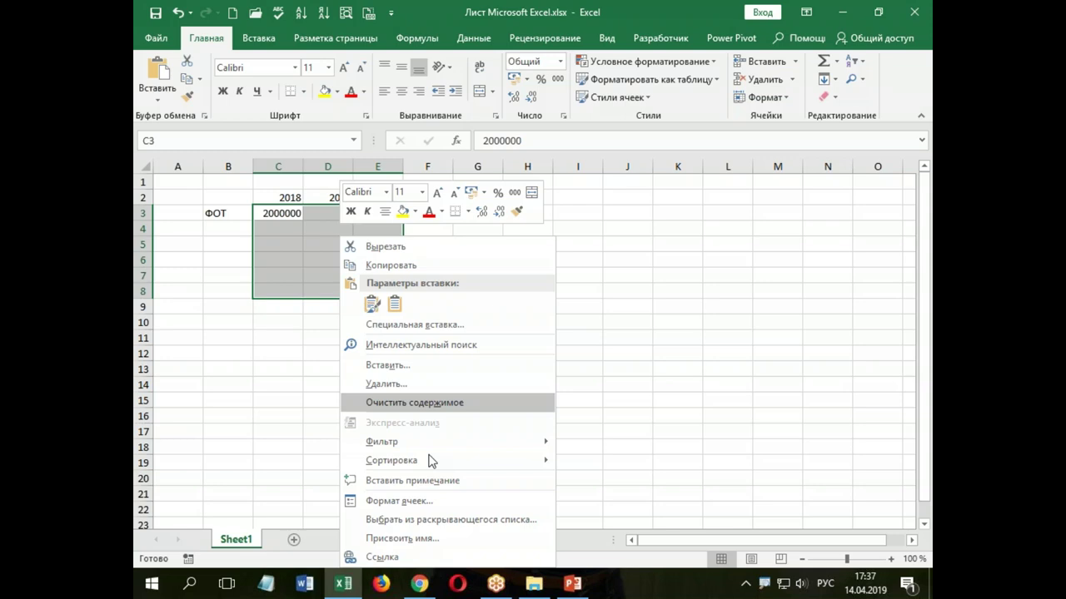
key("Escape")
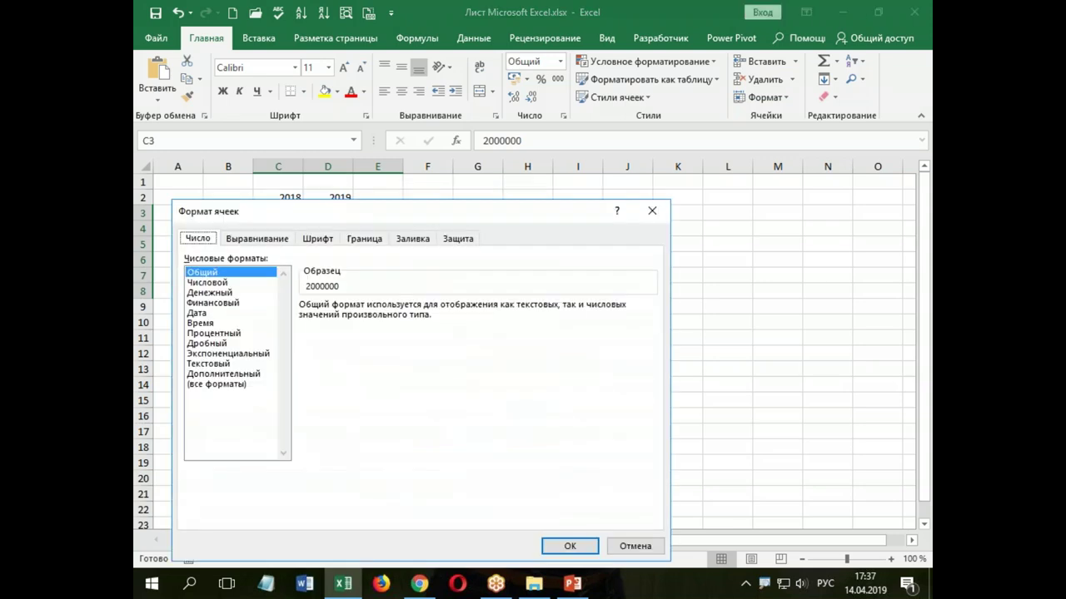
left_click(220, 283)
left_click(454, 310)
left_click(454, 310)
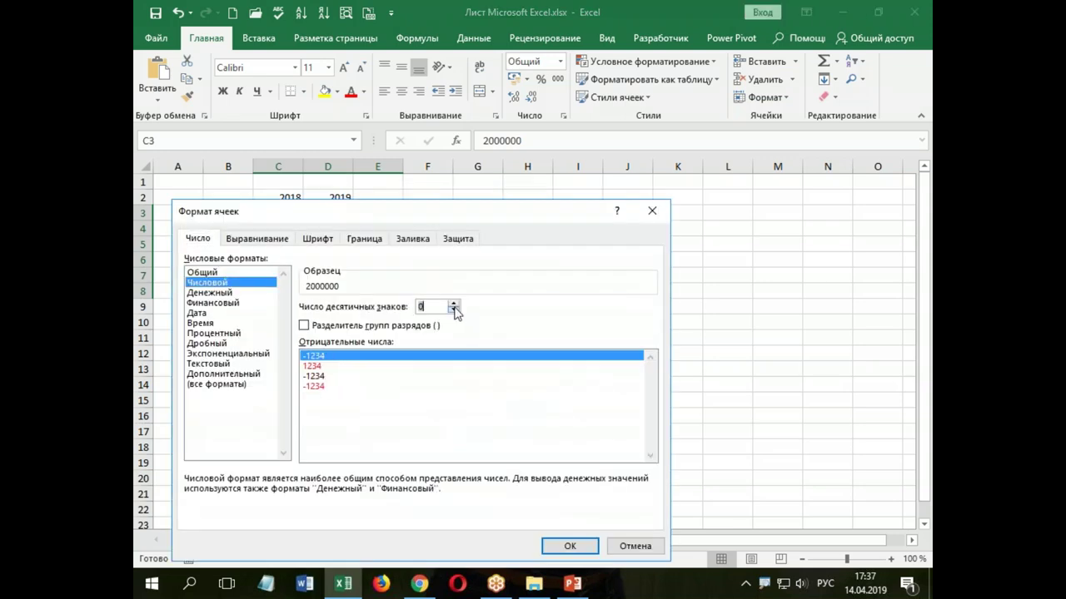
left_click(304, 325)
left_click(570, 549)
left_click(728, 478)
Zoom the sheet to 130%, enter 2150000 as the 2019 payroll in D3, and fit columns C and D to their contents
left_click(891, 558)
left_click(890, 559)
left_click(891, 559)
scroll(838, 452, "up", 1)
double_click(290, 169)
left_click(333, 230)
type("21")
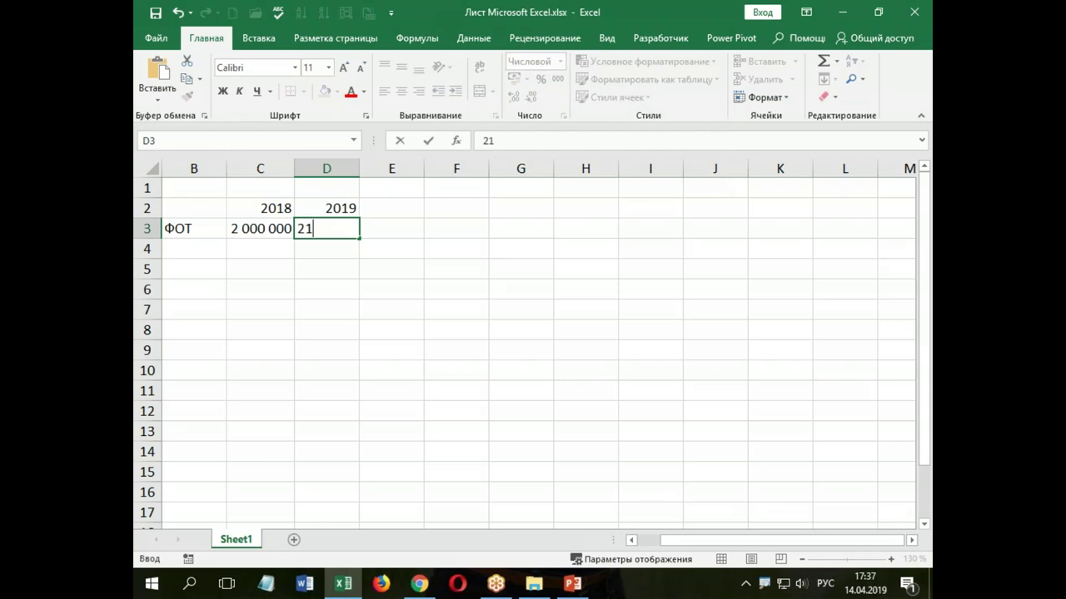
type("50000")
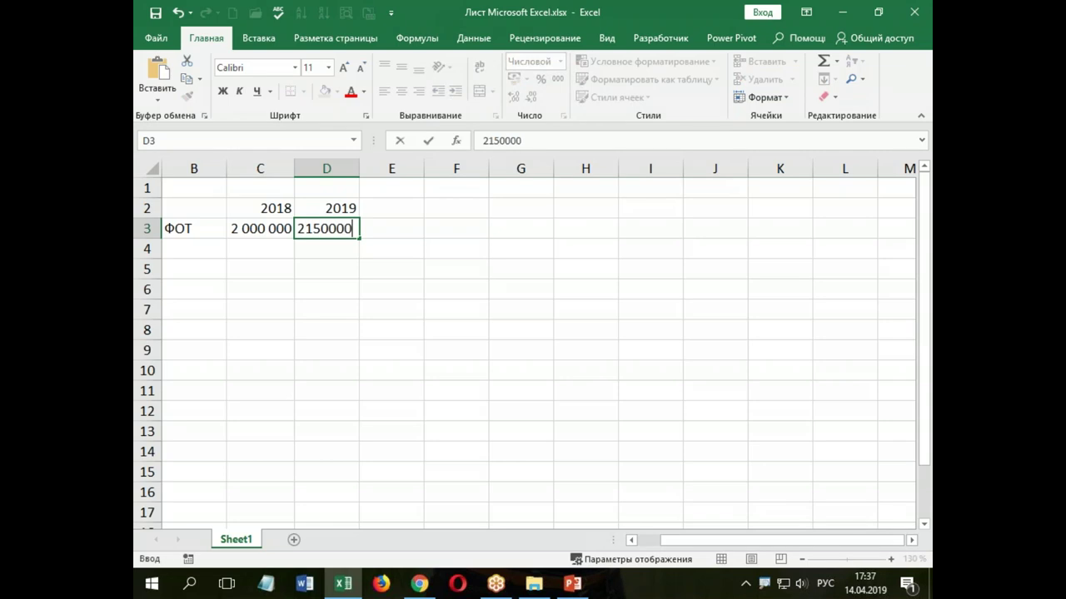
key("Return")
double_click(359, 170)
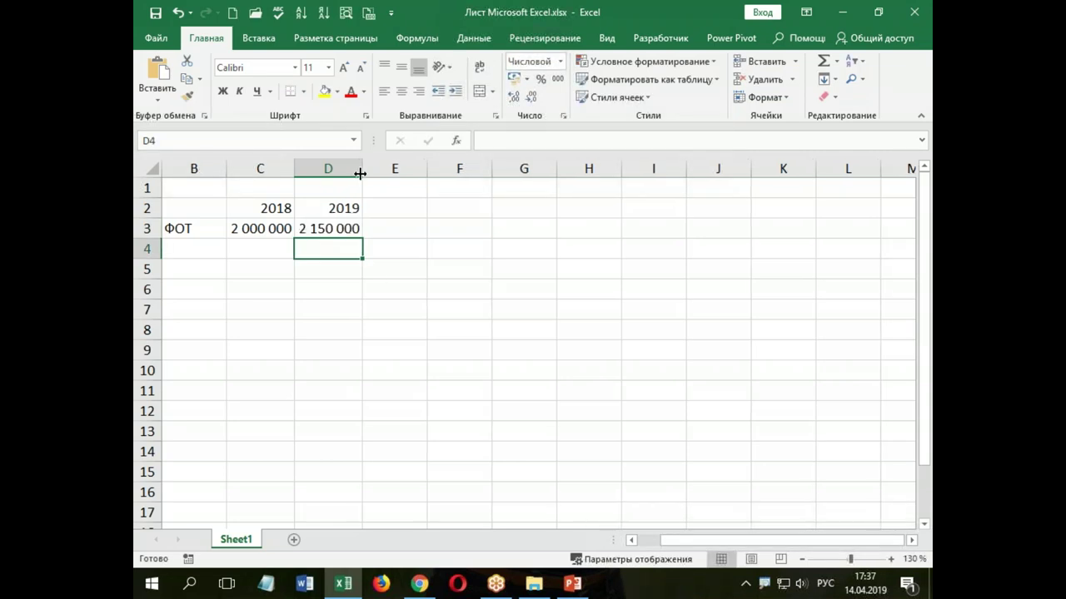
Extend the year headings to "2019 (бюджет)" in D2 and "2018 (факт)" in C2
left_click(401, 229)
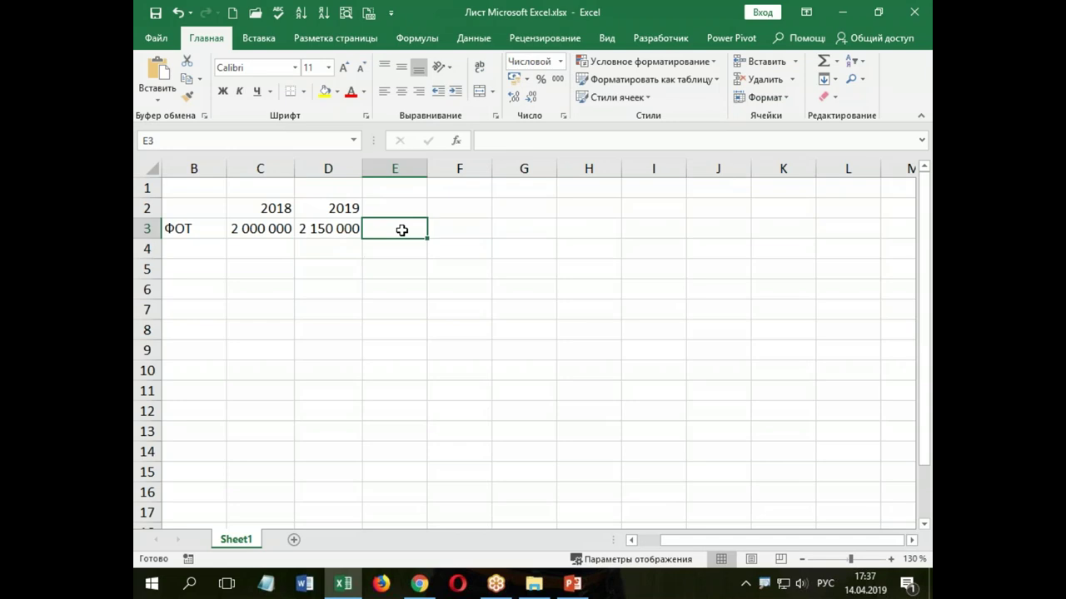
left_click(346, 208)
left_click(496, 139)
type("(бюджет)")
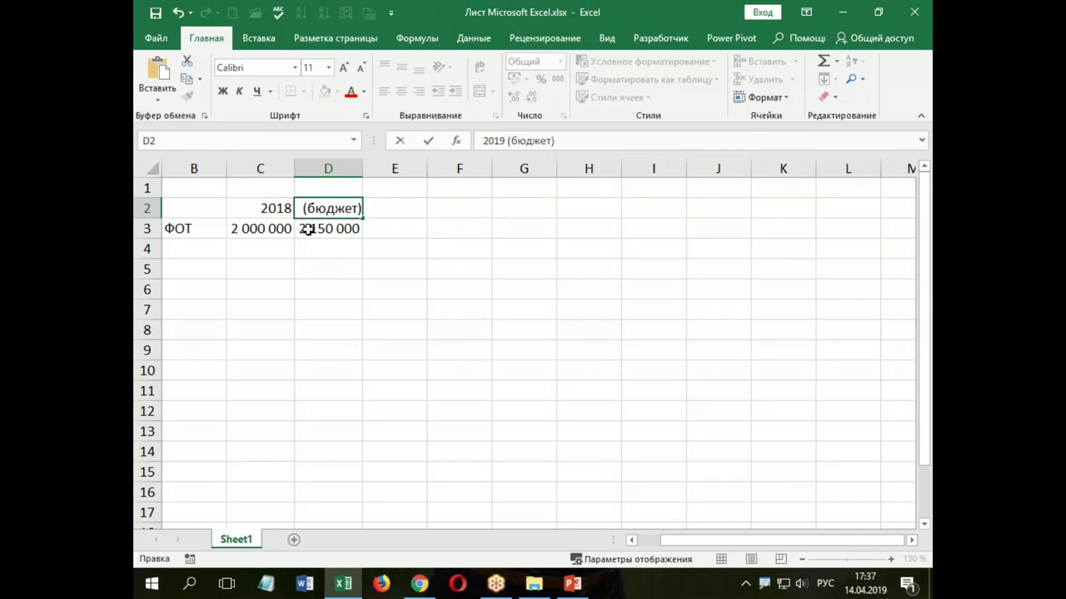
left_click(271, 208)
left_click(511, 140)
type("(факт)")
left_click(443, 316)
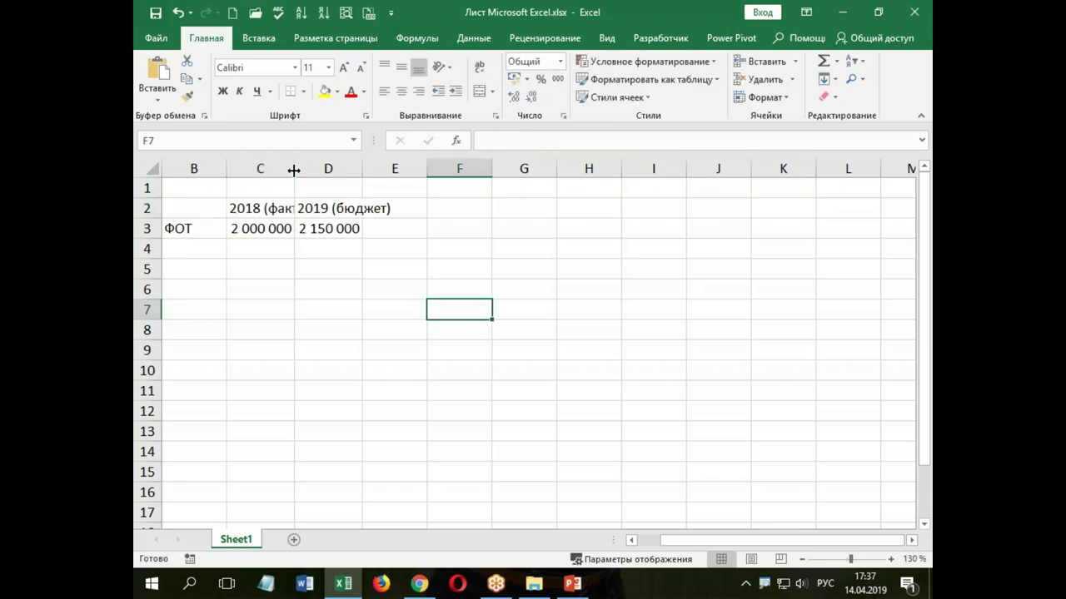
Wrap the text of the year headings in C2:D2 and centre them vertically and horizontally
left_click_drag(282, 208, 333, 209)
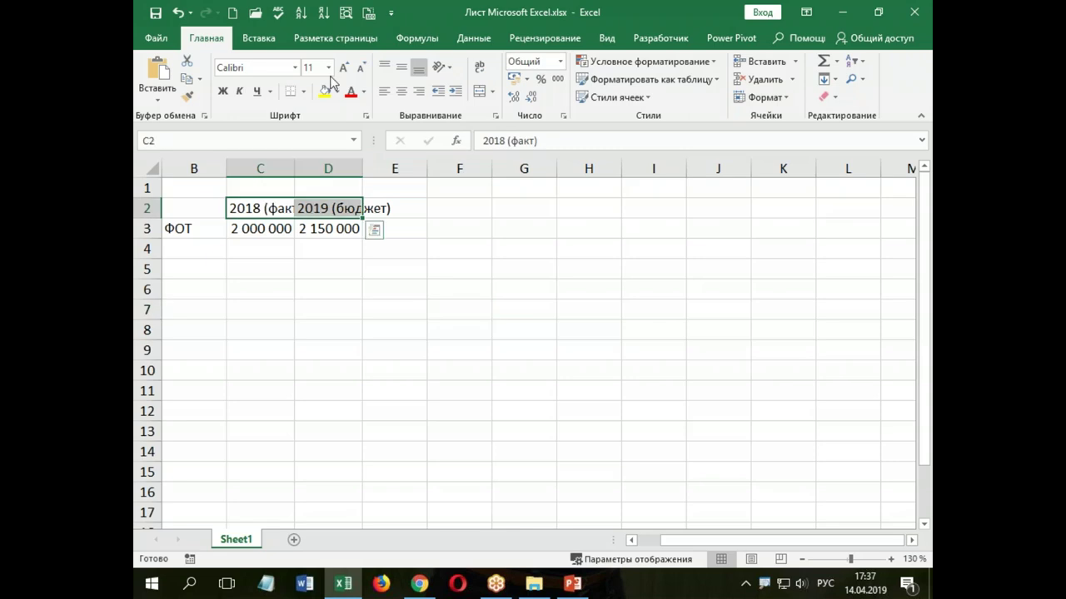
left_click(478, 72)
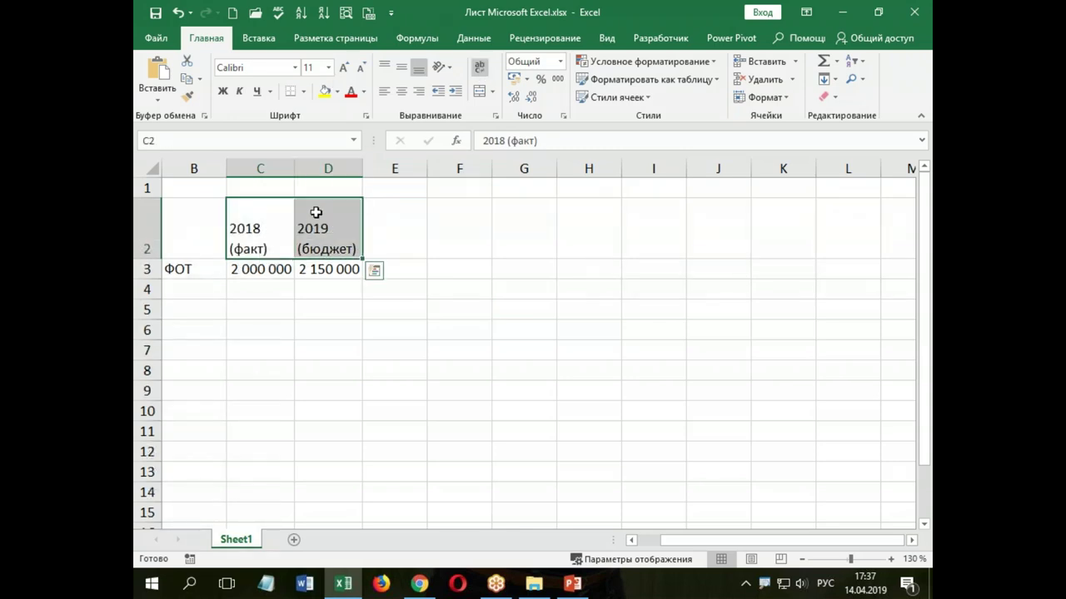
left_click(401, 66)
left_click(401, 91)
Enter the heading "Откл" in E2 and the deviation formula -D3-C3 in E3
left_click(399, 211)
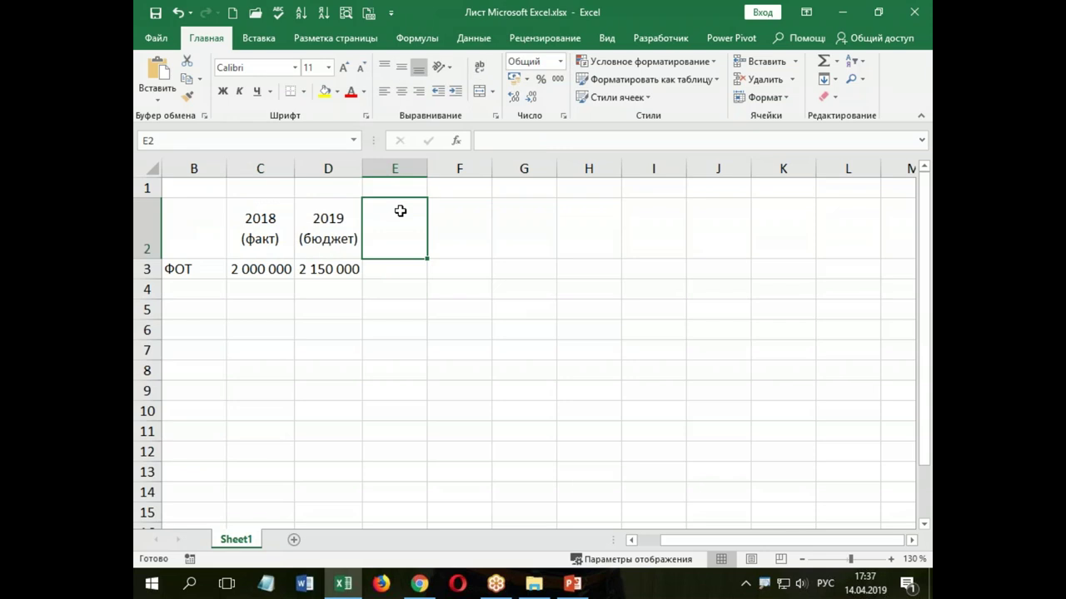
type("Откл")
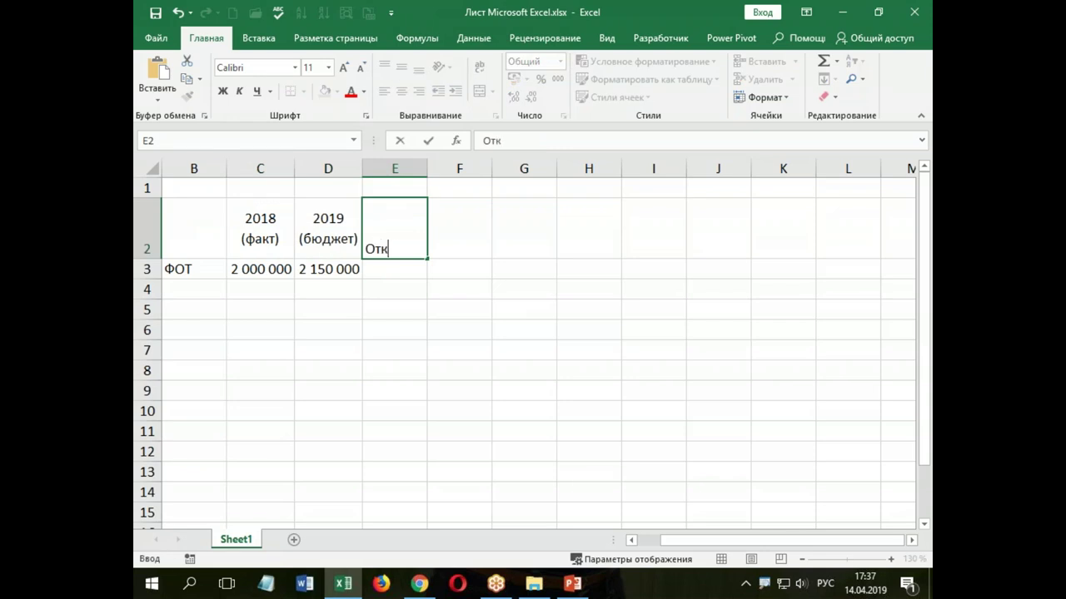
left_click(392, 291)
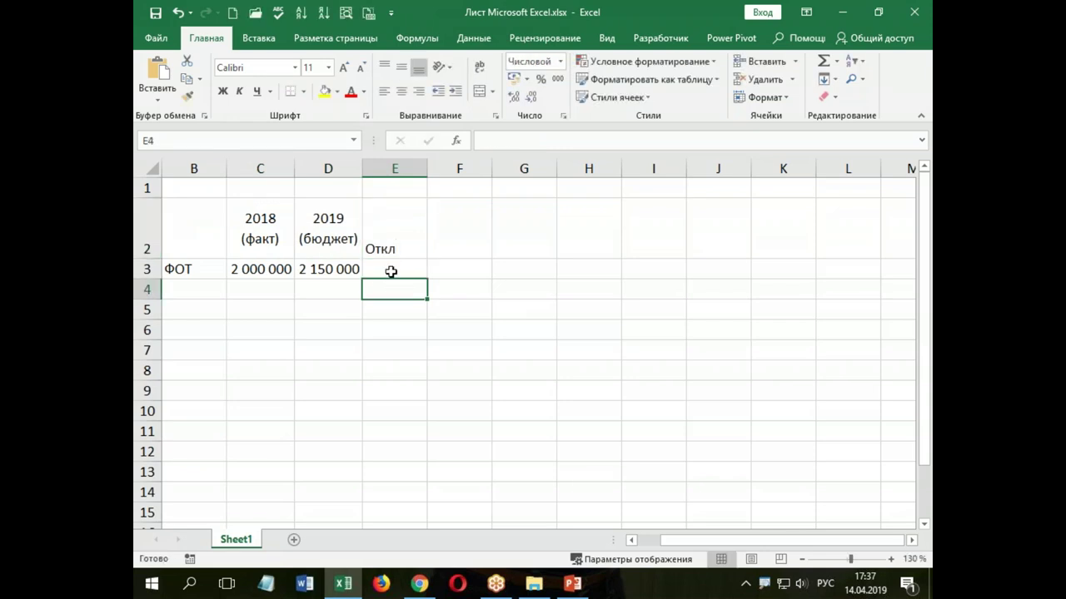
left_click(393, 274)
type("-")
left_click(342, 270)
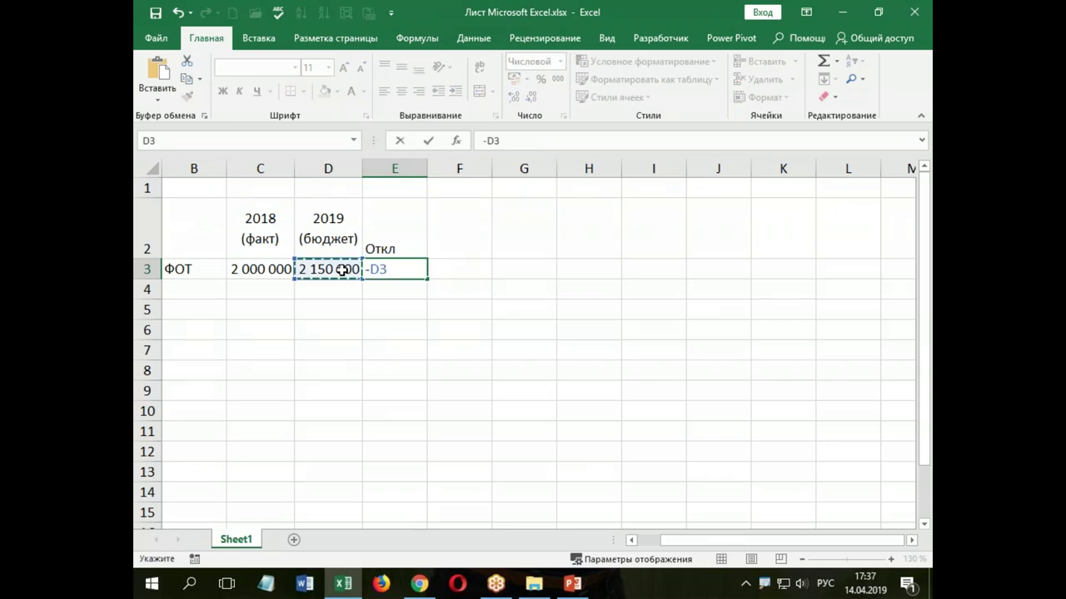
type("-")
left_click(275, 270)
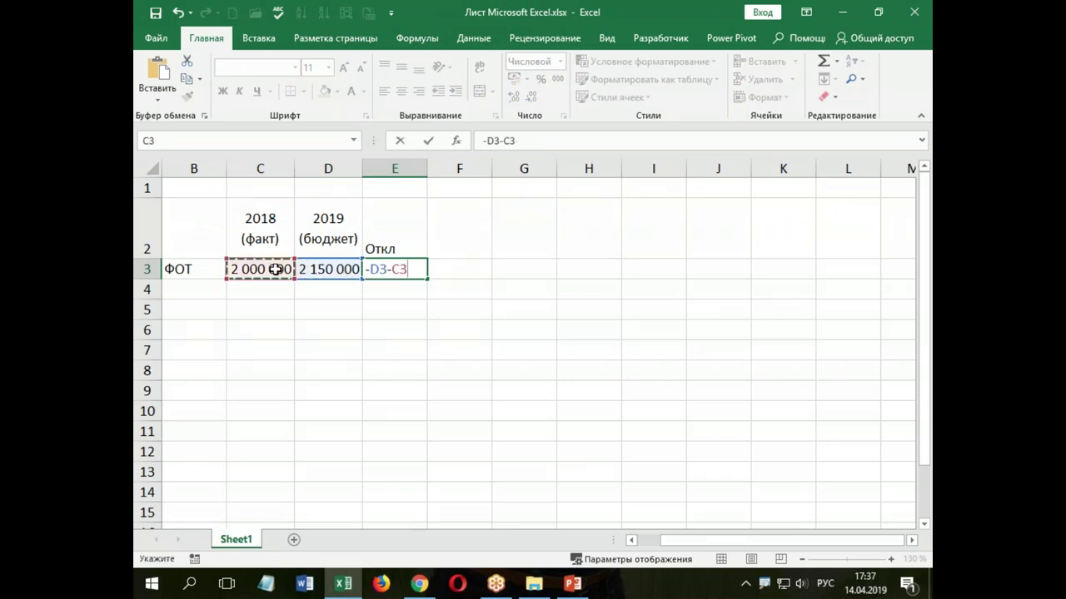
key("Return")
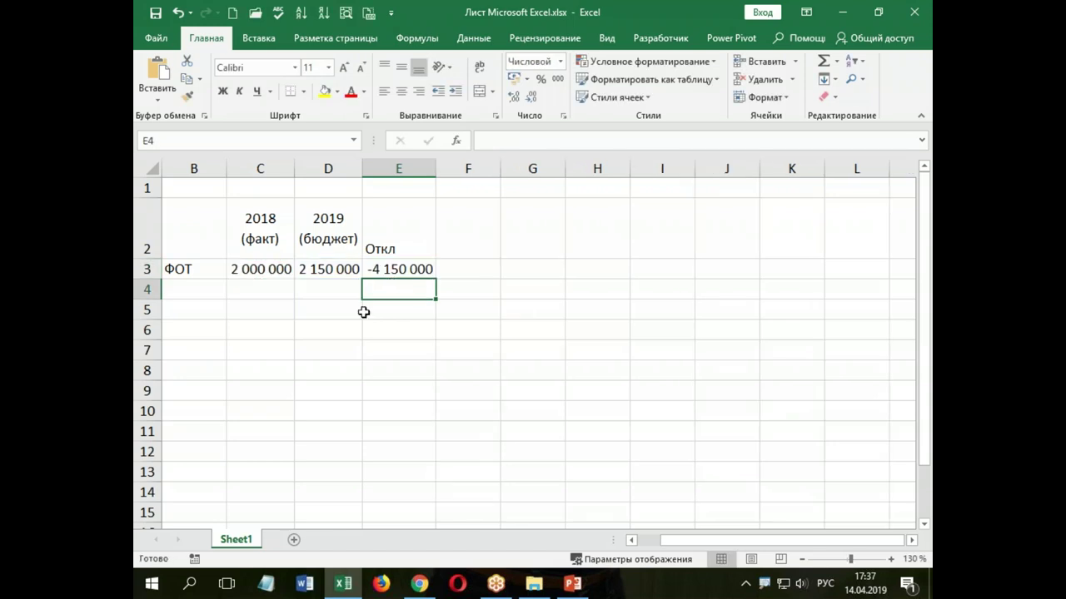
Correct the deviation formula in E3 to =D3-C3 by removing the leading minus sign
left_click(395, 270)
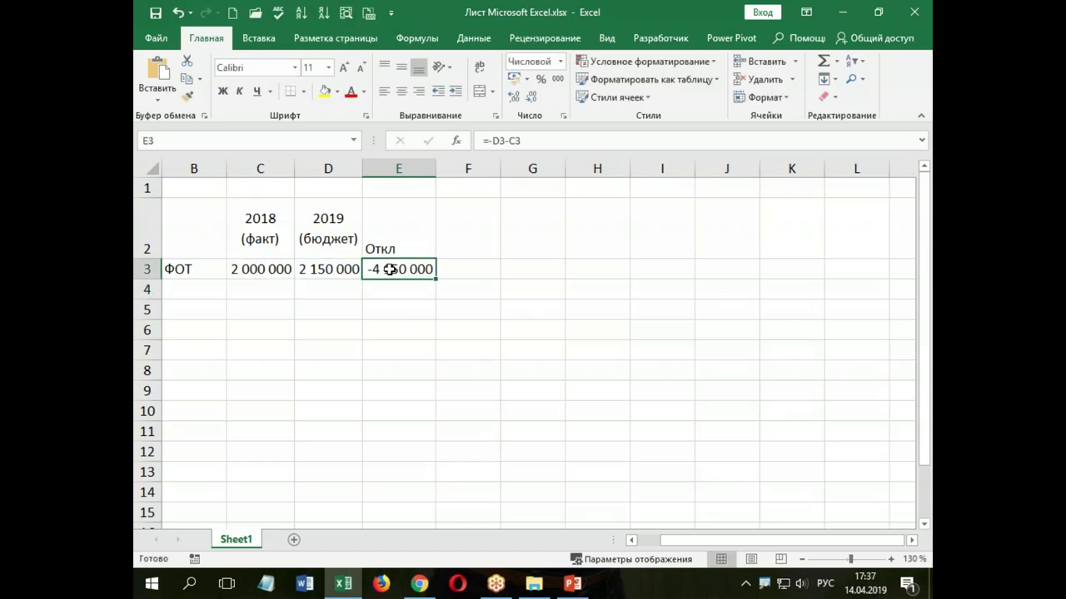
left_click(491, 142)
key("Delete")
key("Return")
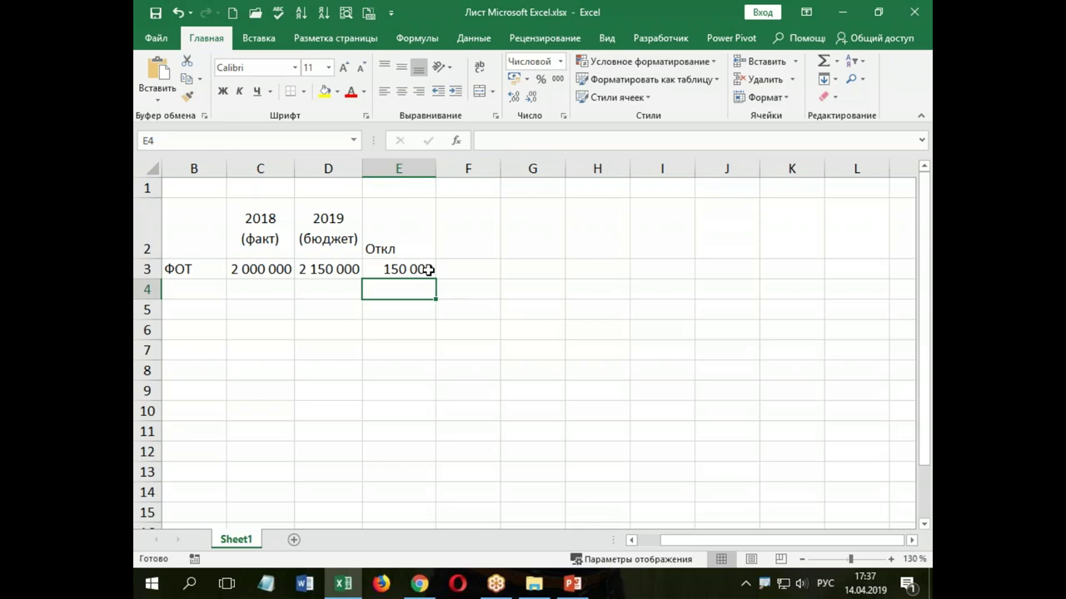
Centre the heading cells E2:F2 vertically and horizontally
left_click_drag(408, 221, 460, 223)
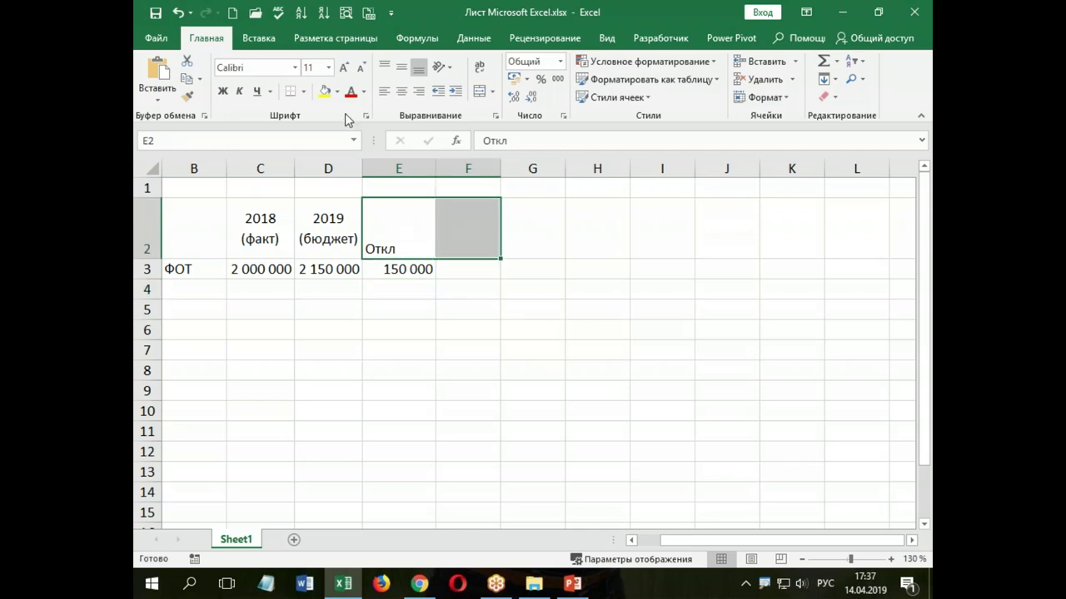
left_click(401, 66)
left_click(402, 91)
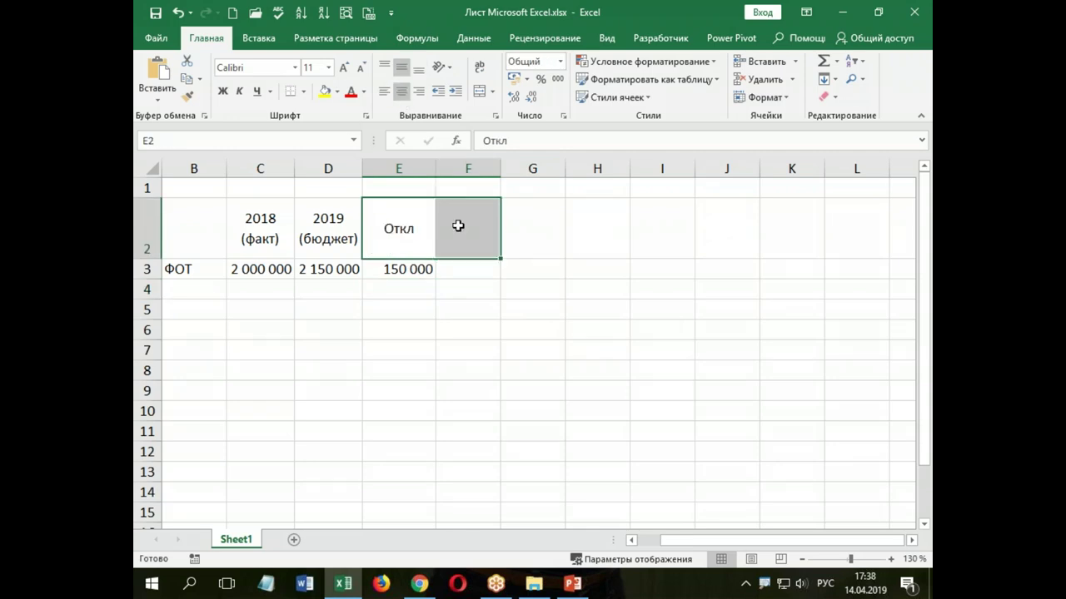
Enter the heading "Откл,%" in F2
left_click(470, 295)
left_click(459, 242)
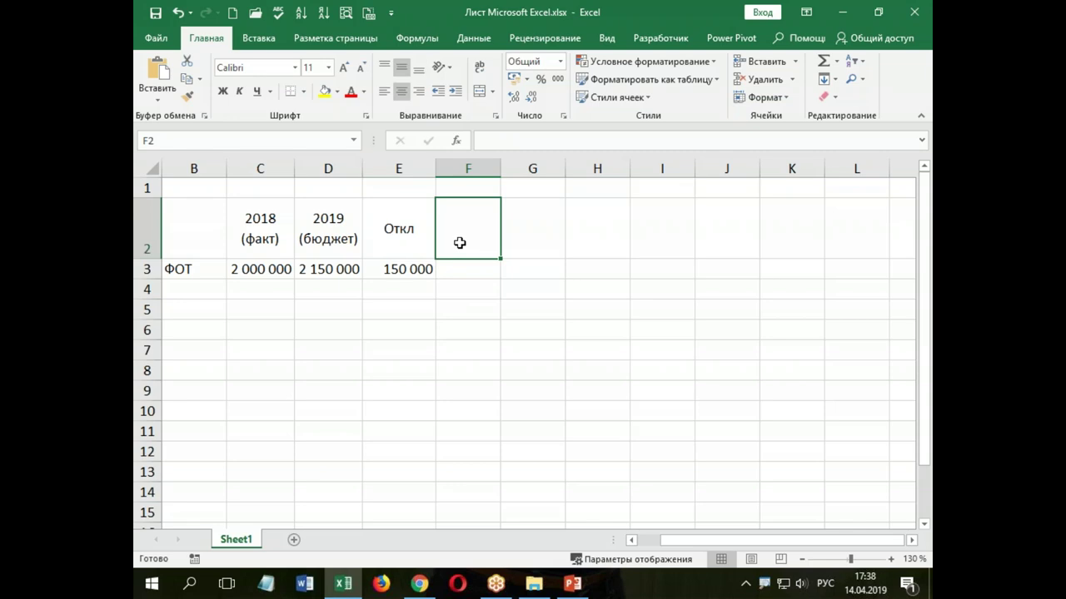
type("Откл,")
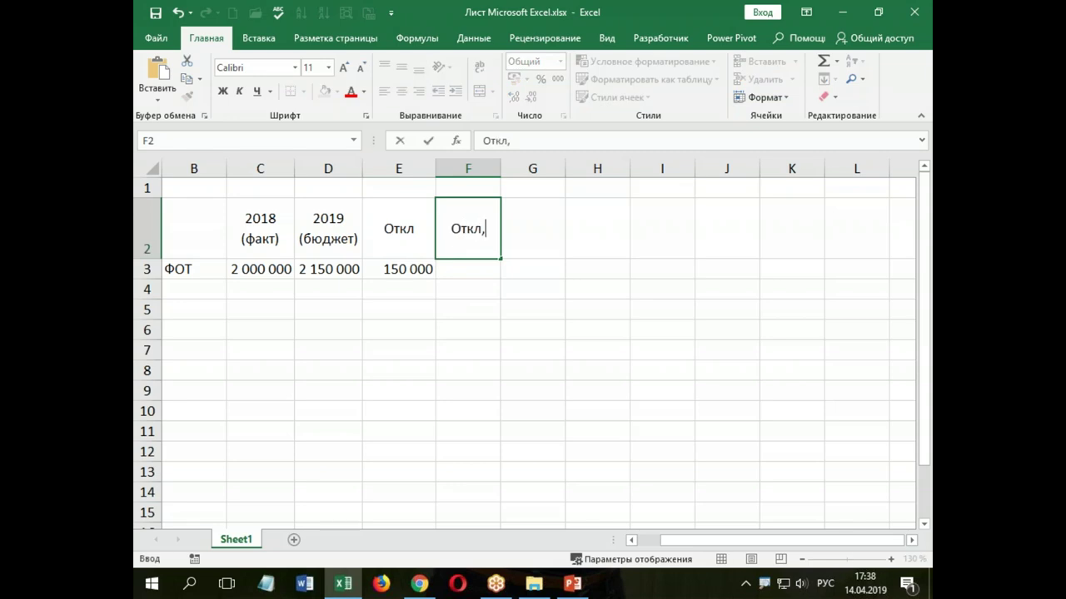
type("%")
Calculate the relative deviation in F3 with the formula =E3/C3
left_click(468, 270)
type("=")
left_click(419, 267)
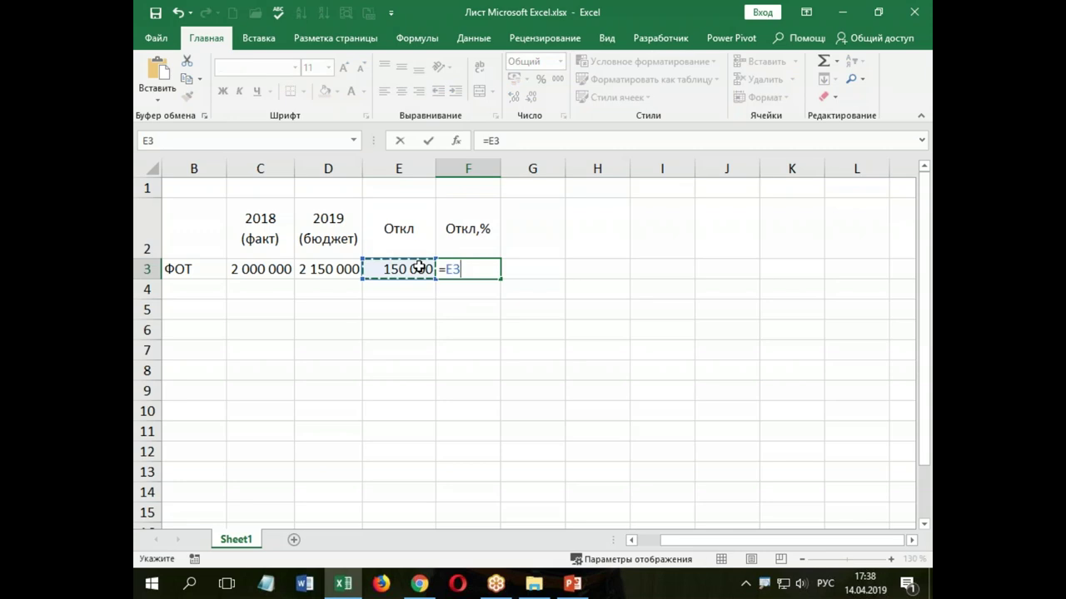
type("/")
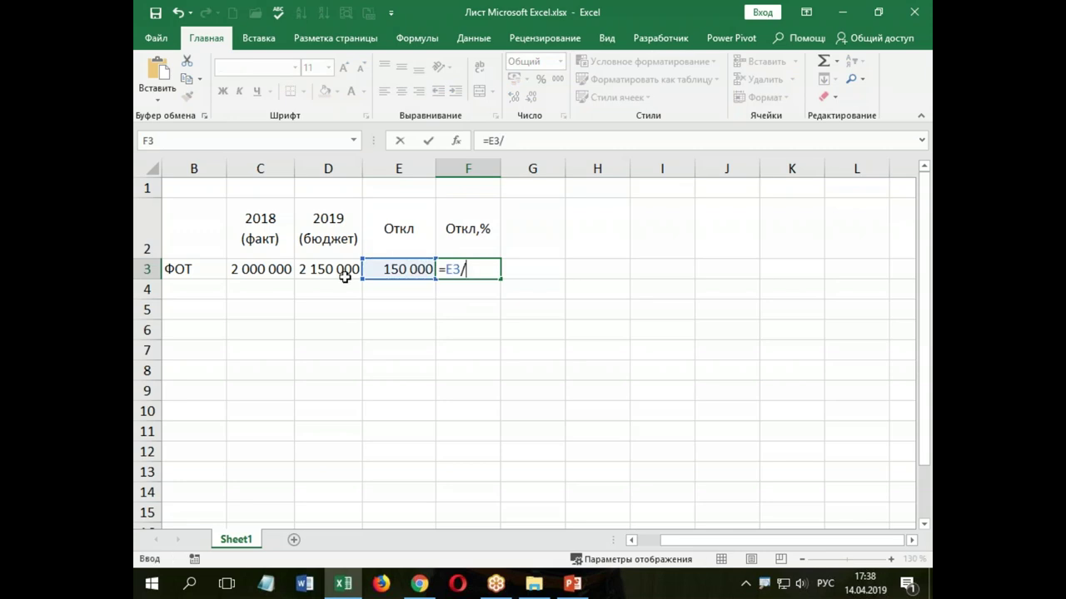
left_click(274, 270)
key("Return")
Format the relative deviation in F3 as a percentage with two decimal places
left_click(462, 266)
left_click(541, 80)
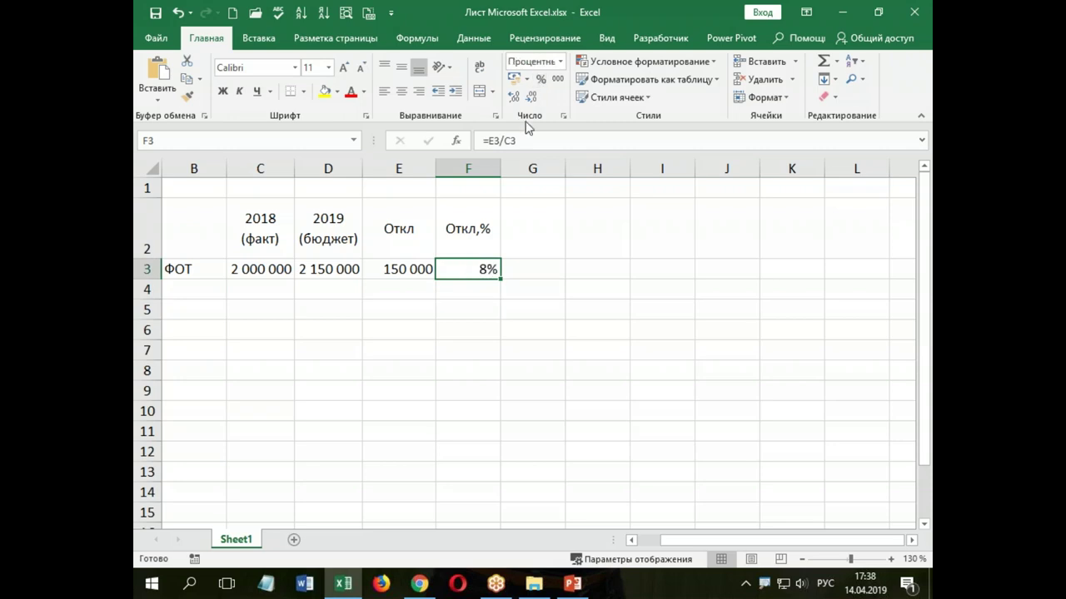
left_click(513, 97)
left_click(513, 98)
left_click_drag(274, 277, 307, 269)
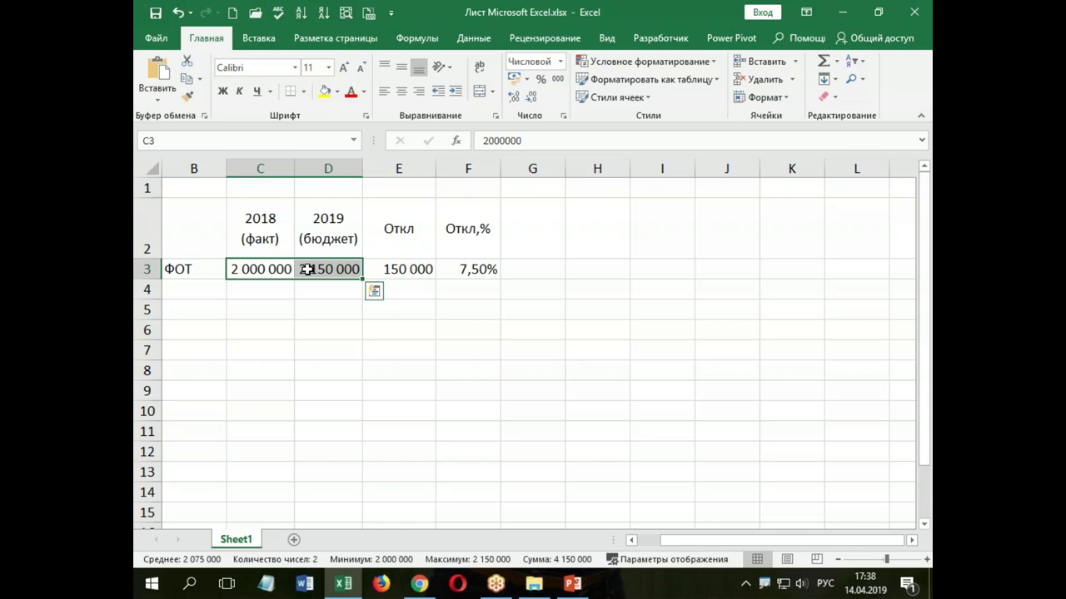
left_click(278, 269)
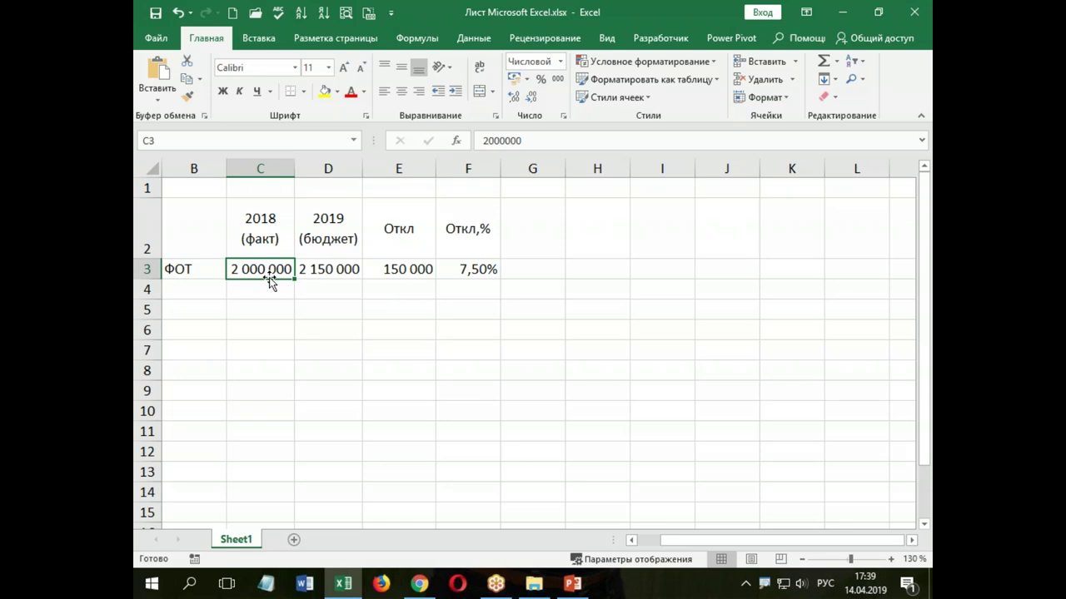
Enter the row label "Численность" in B6 and fit column B's width to its contents
left_click(207, 333)
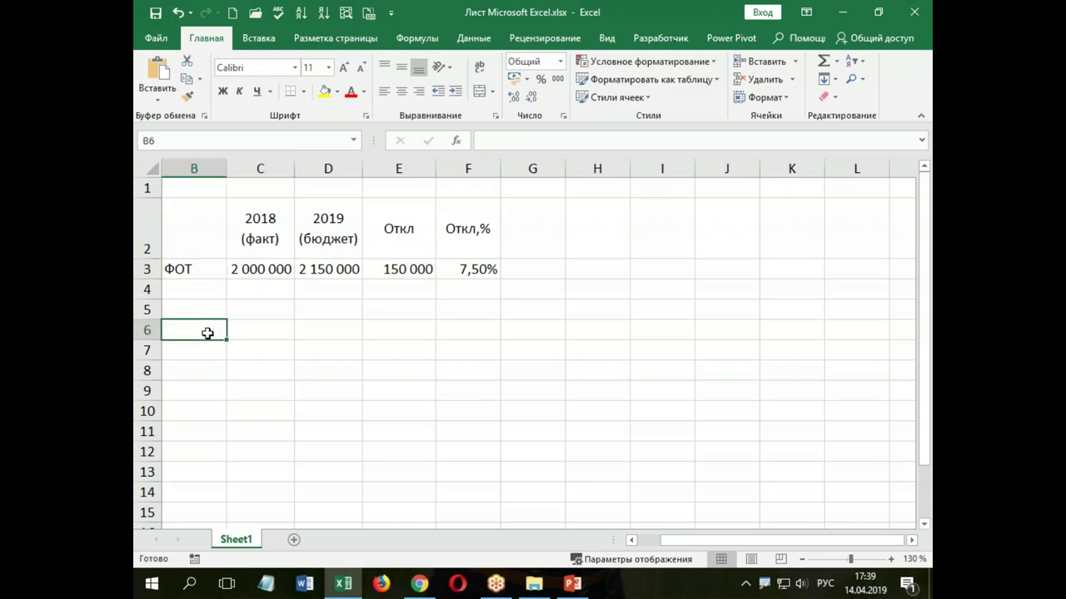
type("Численность")
left_click(220, 169)
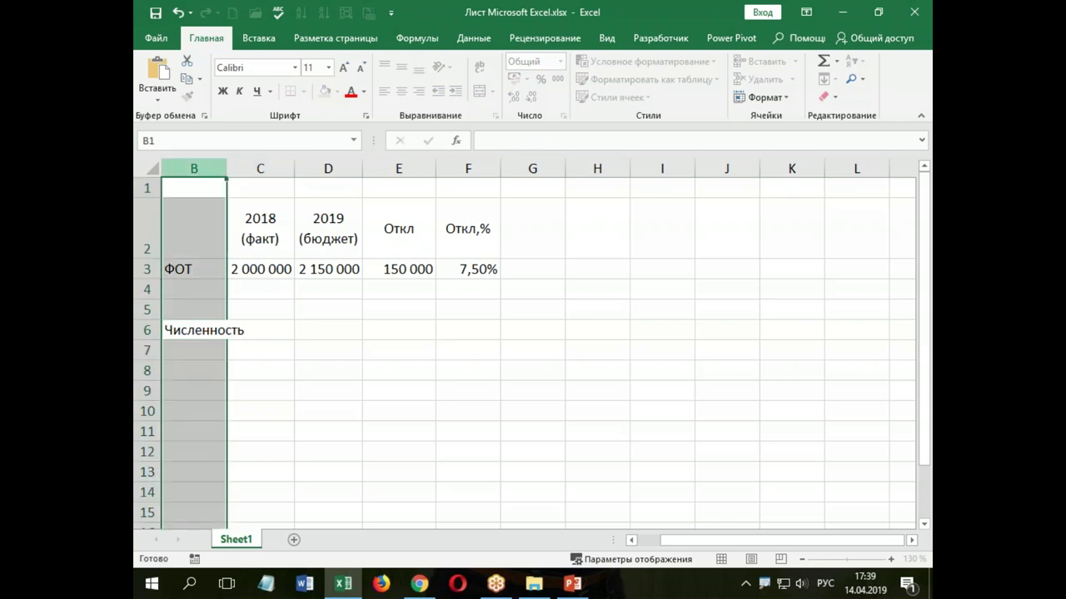
double_click(227, 168)
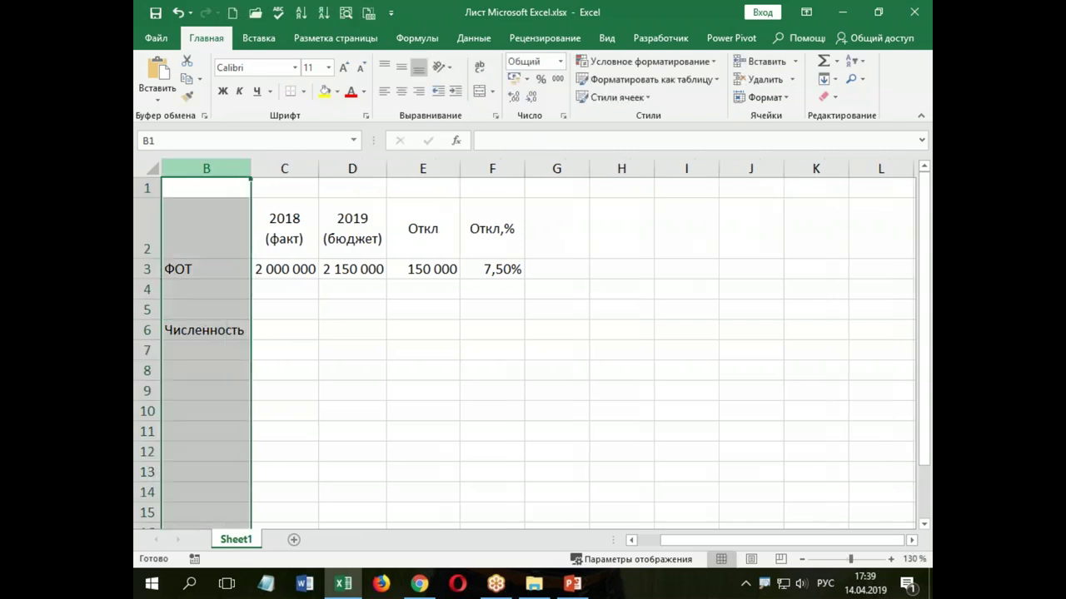
Enter the row label "Ср з/п" in B7
left_click(204, 352)
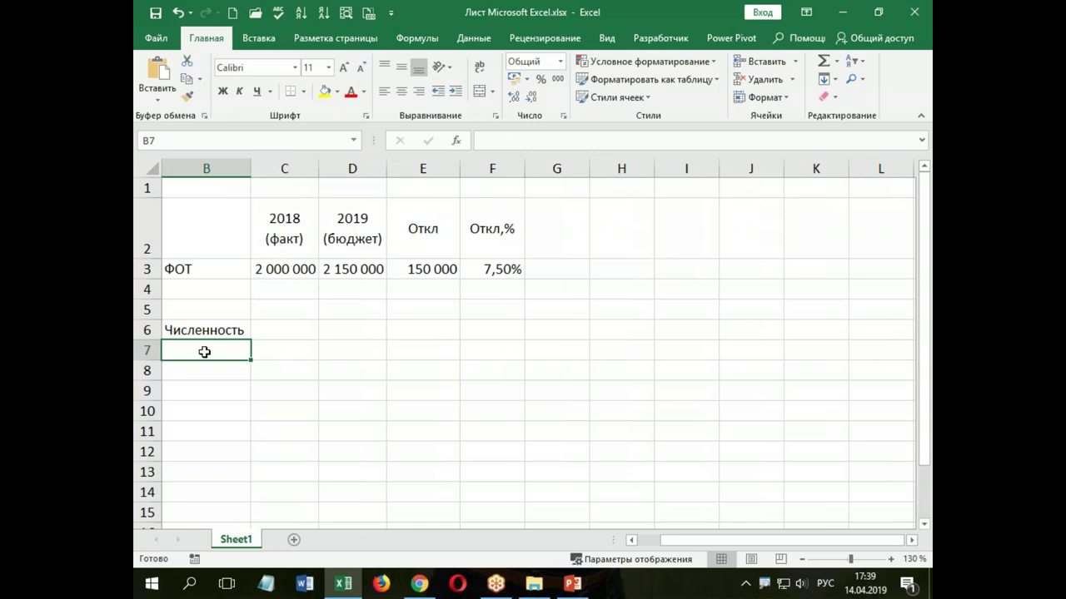
type("Ср з/п")
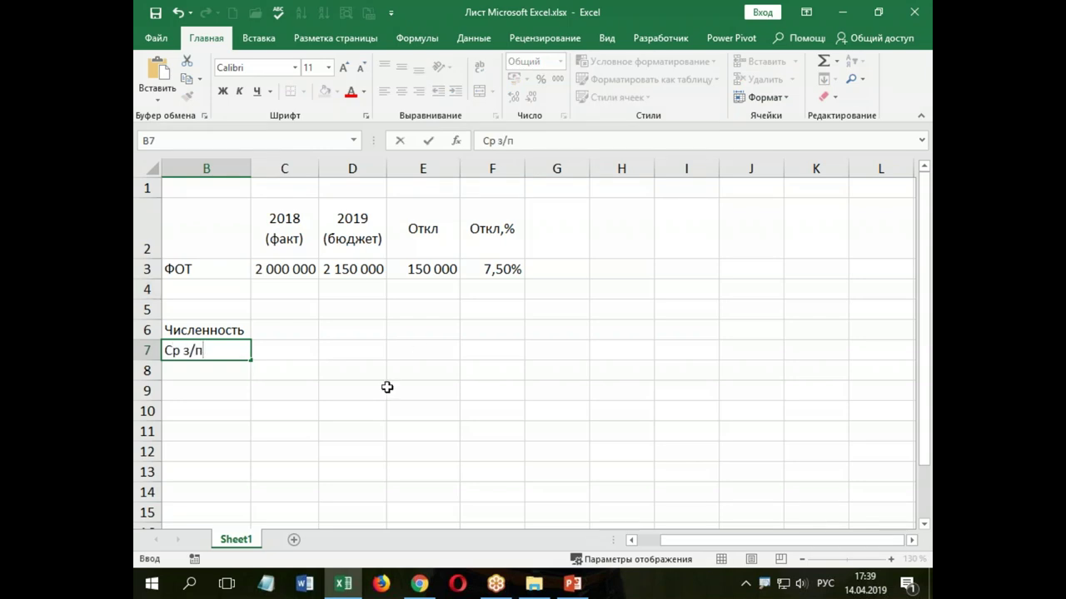
left_click(308, 406)
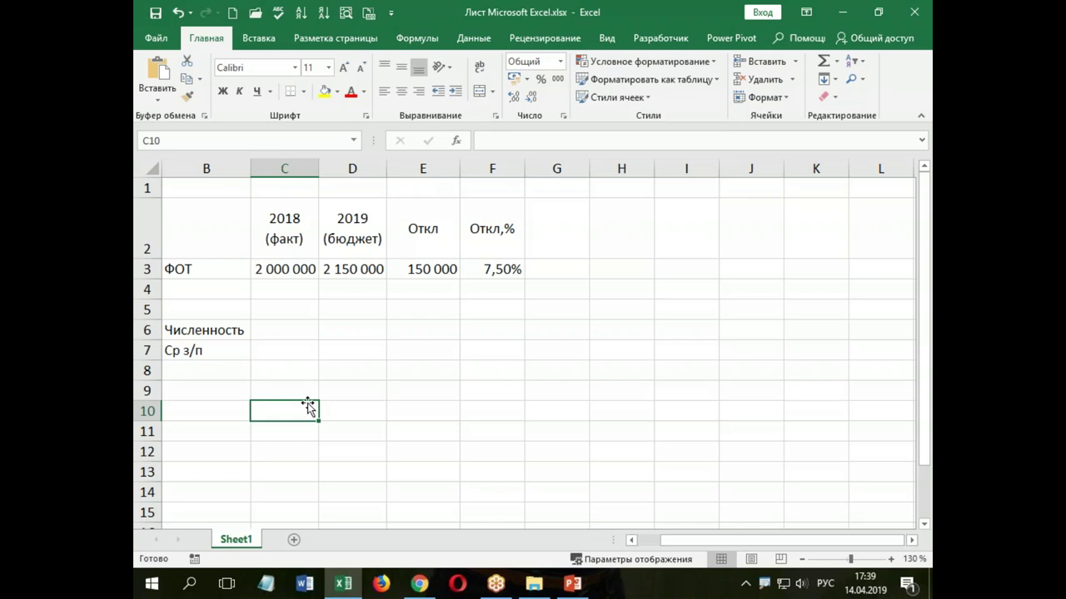
Enter 1 000 as the 2018 headcount in C6
left_click(302, 273)
left_click(293, 329)
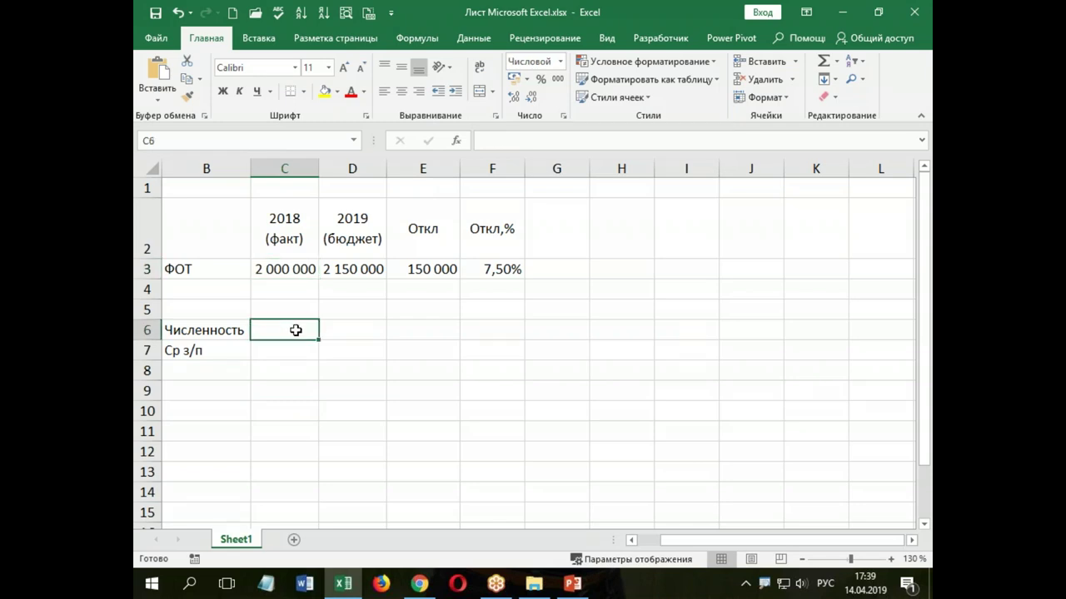
type("1")
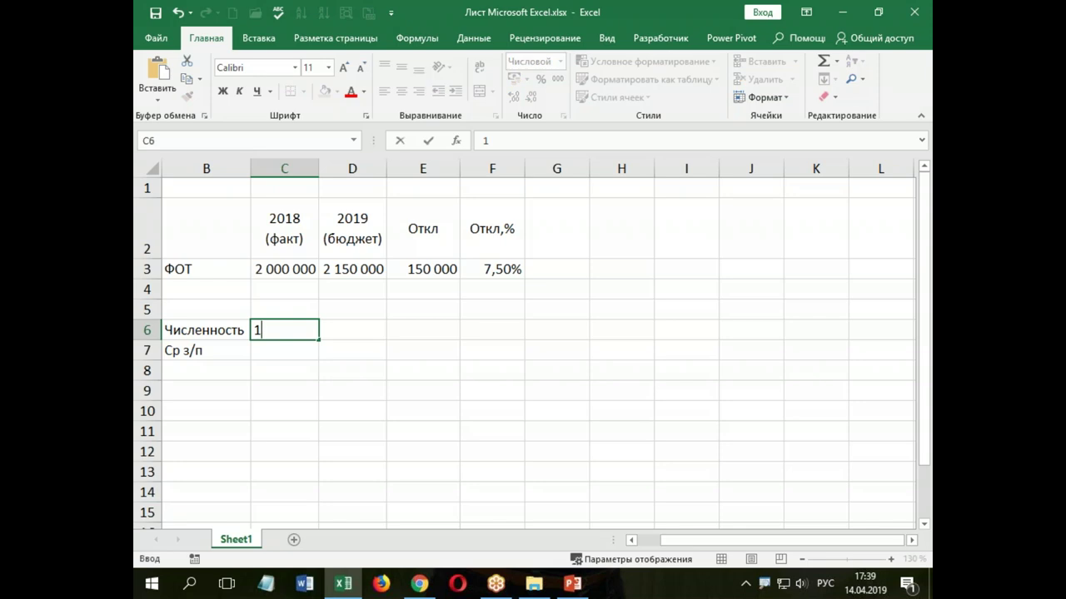
type(" 000")
key("Return")
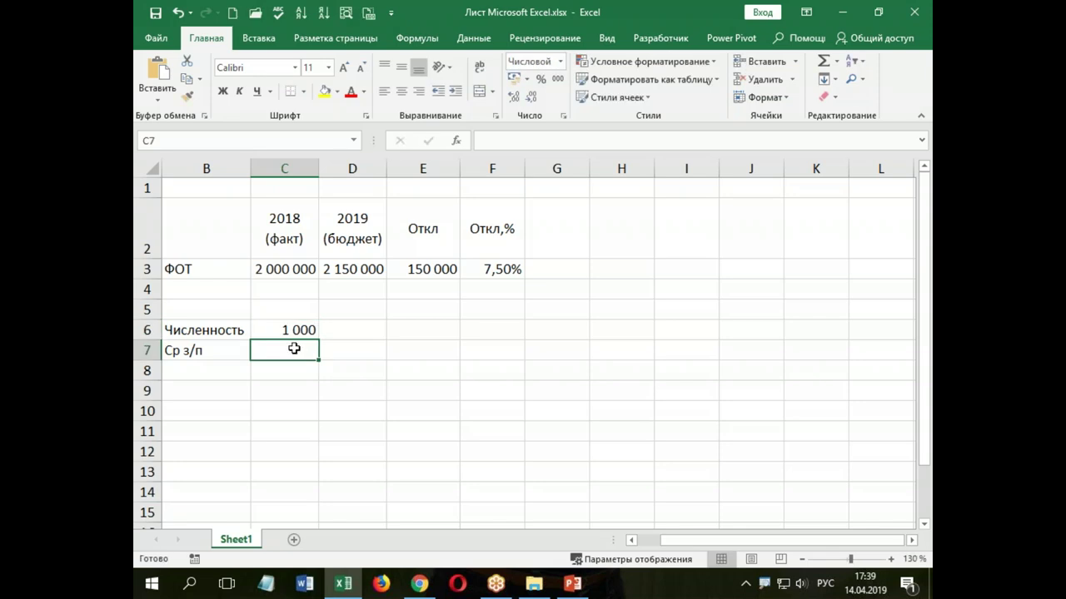
Correct the 2018 headcount in C6 to 100
left_click(278, 329)
left_click(501, 141)
key("BackSpace")
key("Return")
left_click(296, 330)
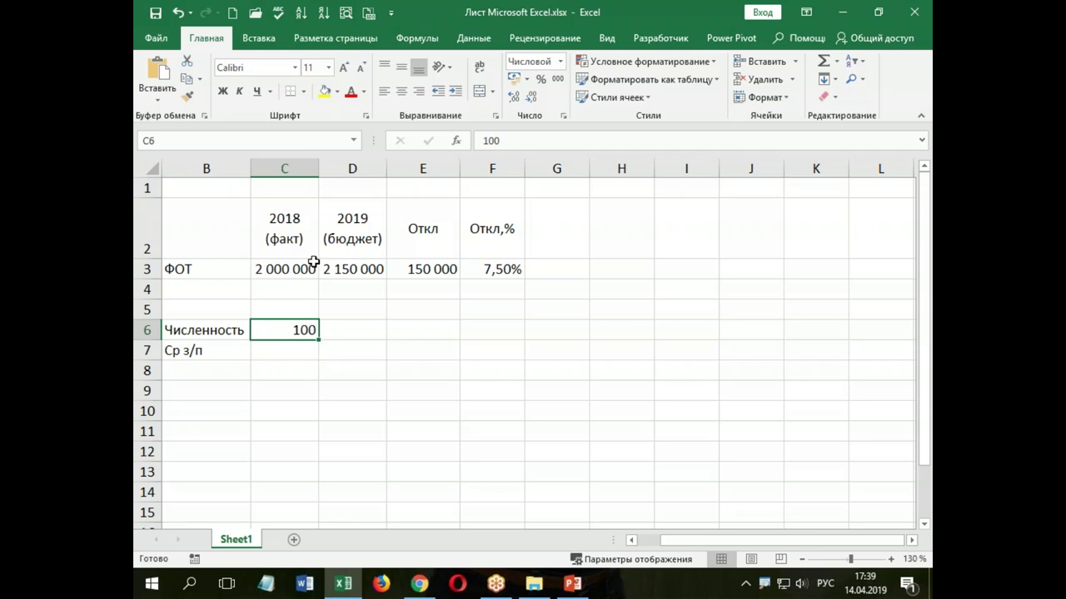
Enter 200 000 as the 2018 average salary in C7
left_click(287, 346)
type("2")
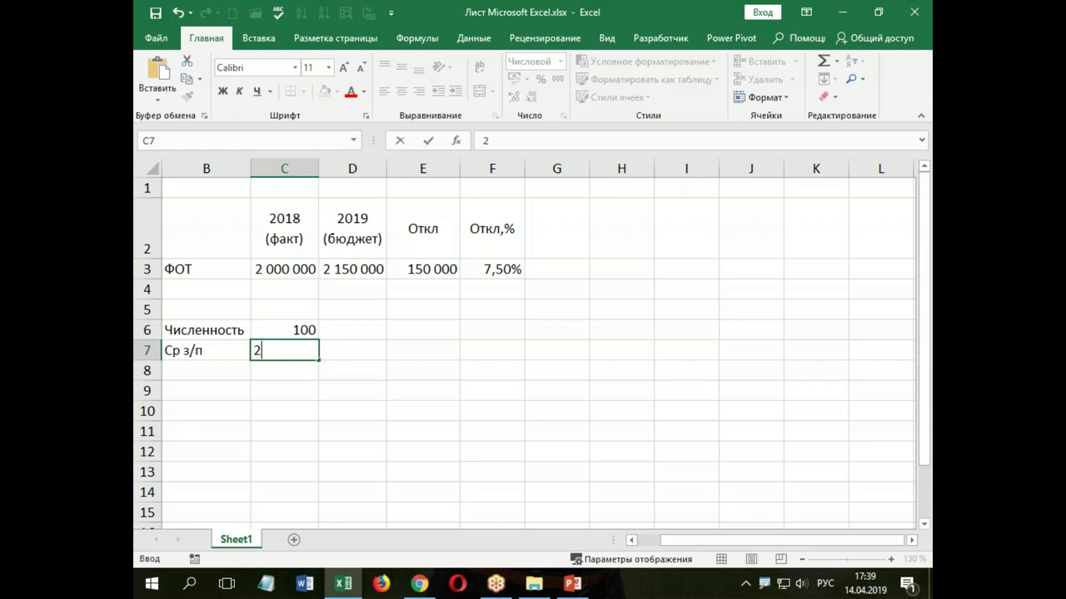
type("00 000")
key("Return")
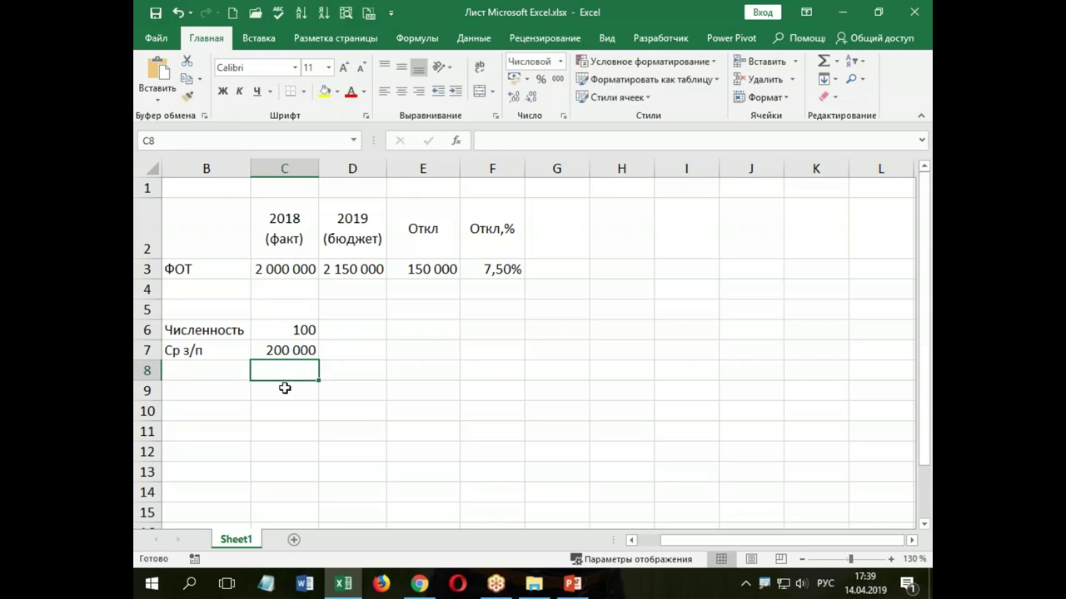
Calculate the 2018 payroll in C8 as headcount times average salary with the formula =C6*C7
type("=")
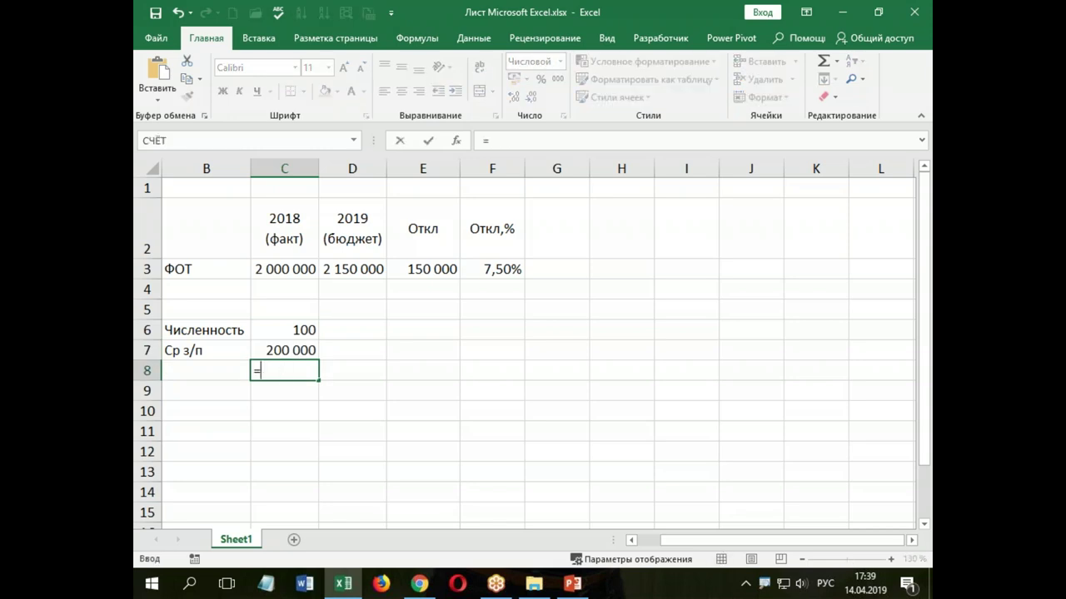
left_click(285, 331)
type("*")
left_click(284, 349)
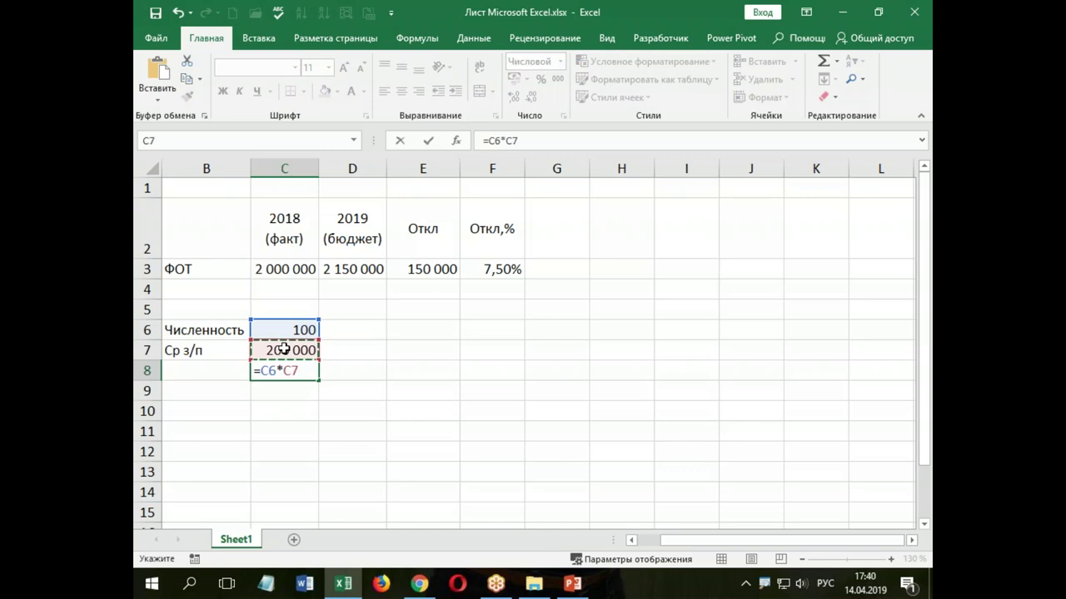
key("Return")
Correct the 2018 average salary in C7 to 20 000
left_click(300, 350)
left_click(499, 141)
key("BackSpace")
key("Return")
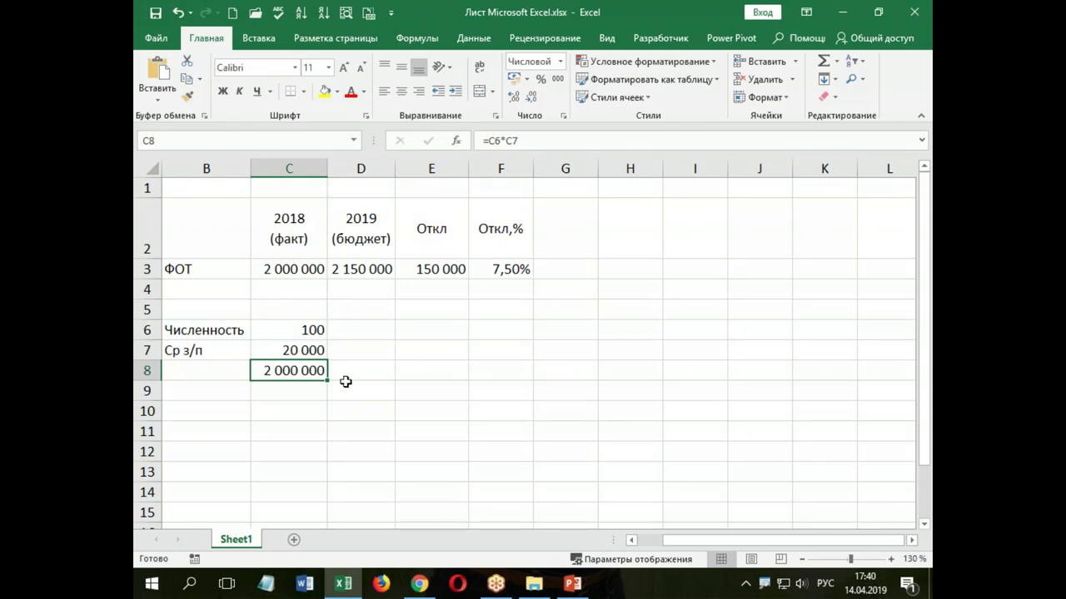
Enter the 2019 budget headcount of 110 in D6 and the average salary of 20000 in D7
left_click(350, 329)
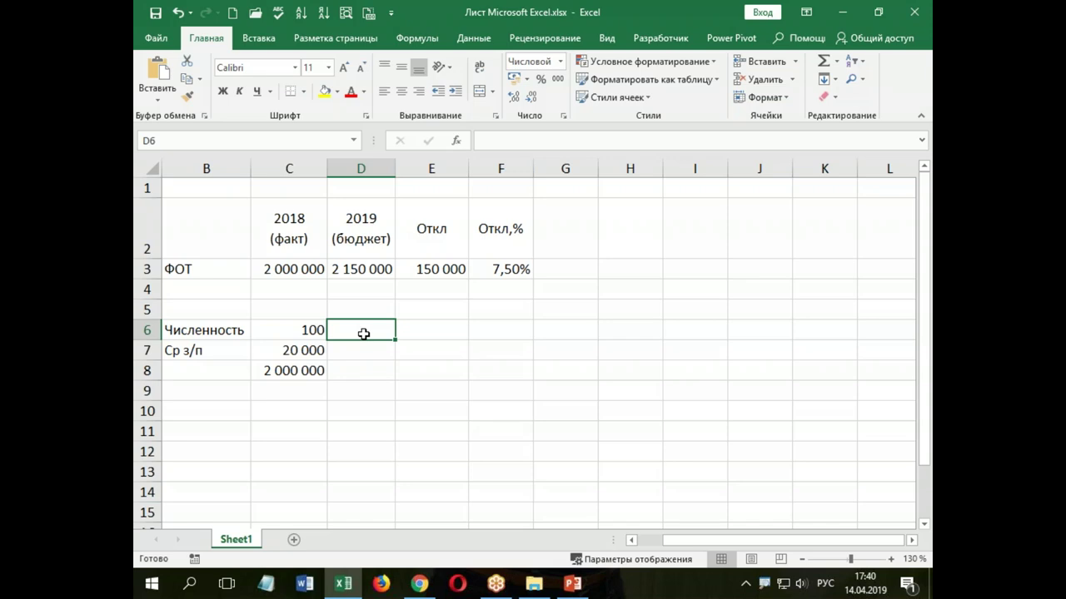
type("110")
key("Return")
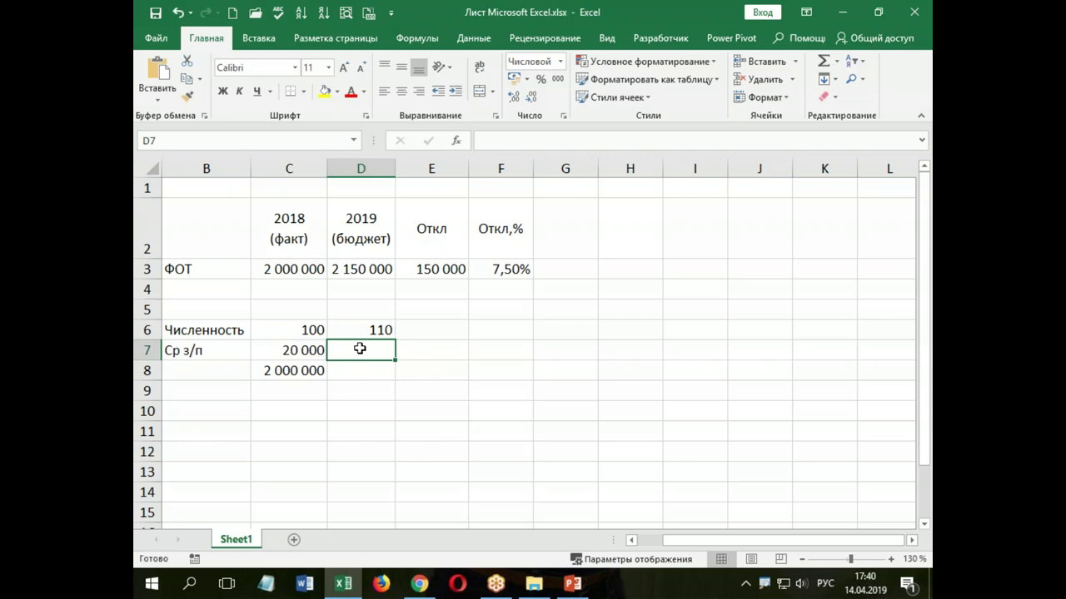
type("20000")
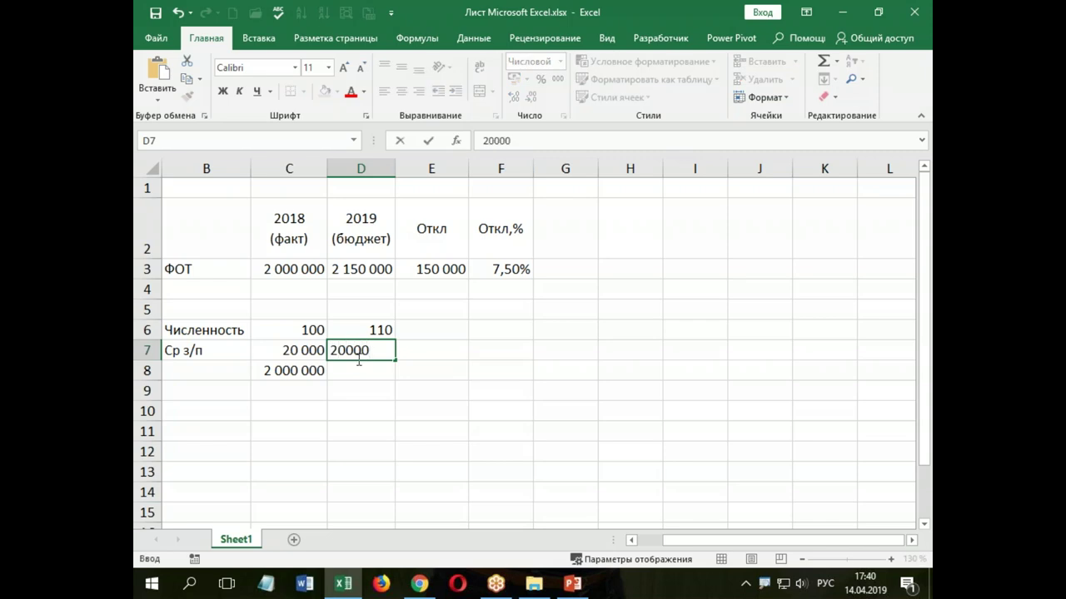
key("Return")
Copy the payroll formula from C8 across to D8 for the 2019 budget
left_click(309, 372)
left_click_drag(327, 379, 379, 380)
left_click(363, 373)
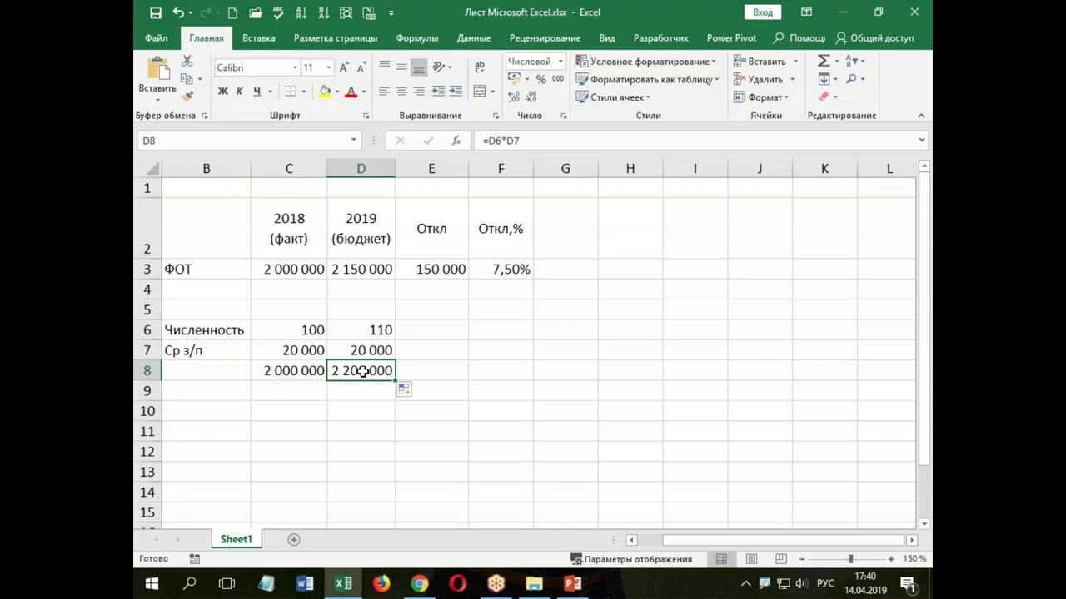
Fill the deviation formulas from E3:F3 down to row 8 and clear the copies in the blank rows E4:F5
left_click_drag(440, 270, 542, 375)
left_click_drag(443, 292, 487, 308)
key("Delete")
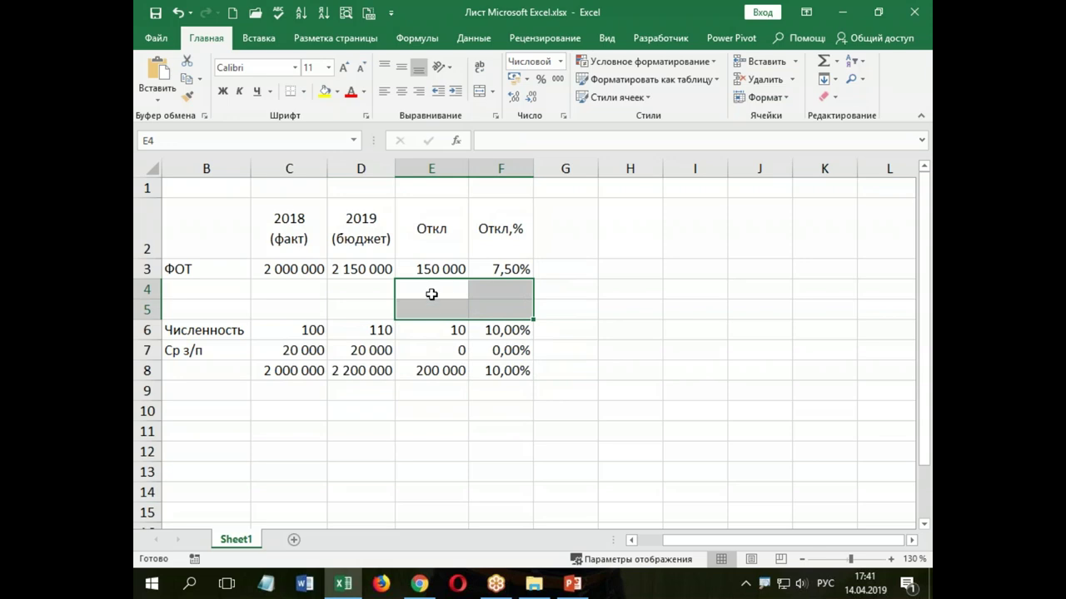
left_click(437, 371)
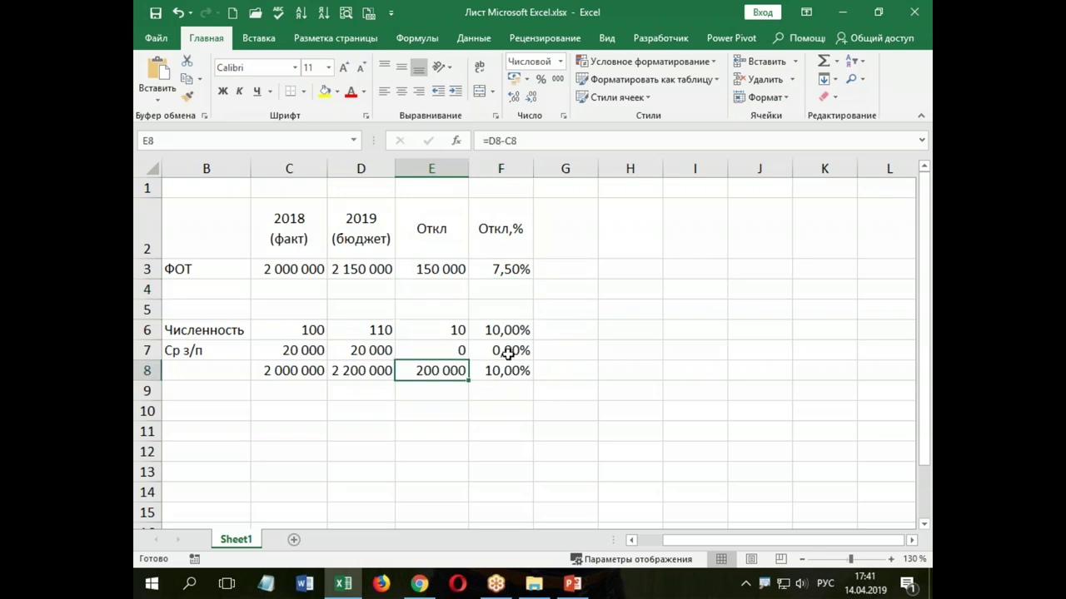
Enter the row label "ФОТ" in B8
left_click(217, 374)
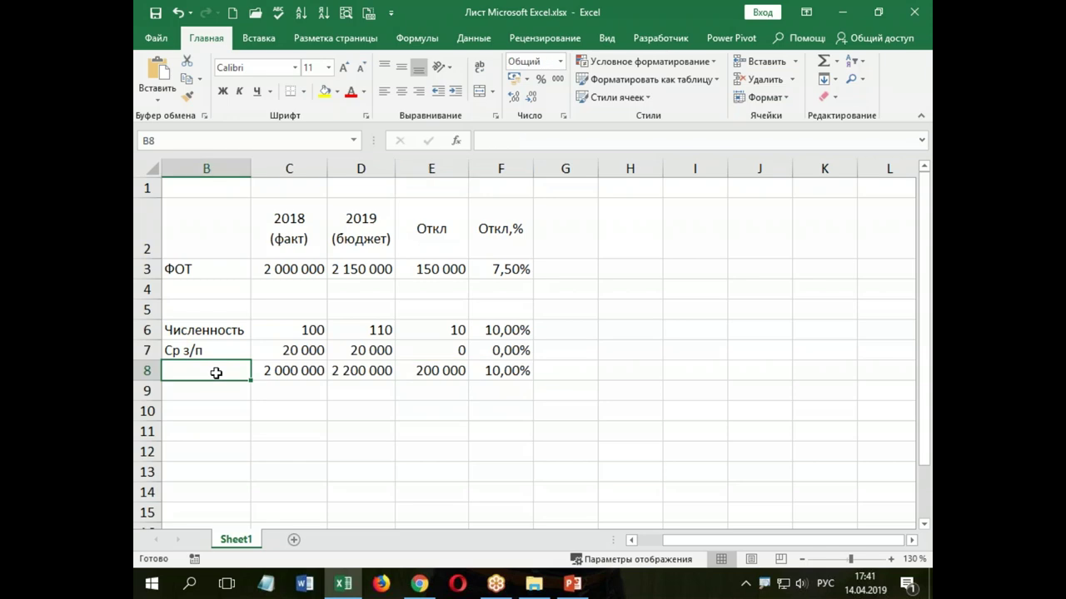
type("ФОТ")
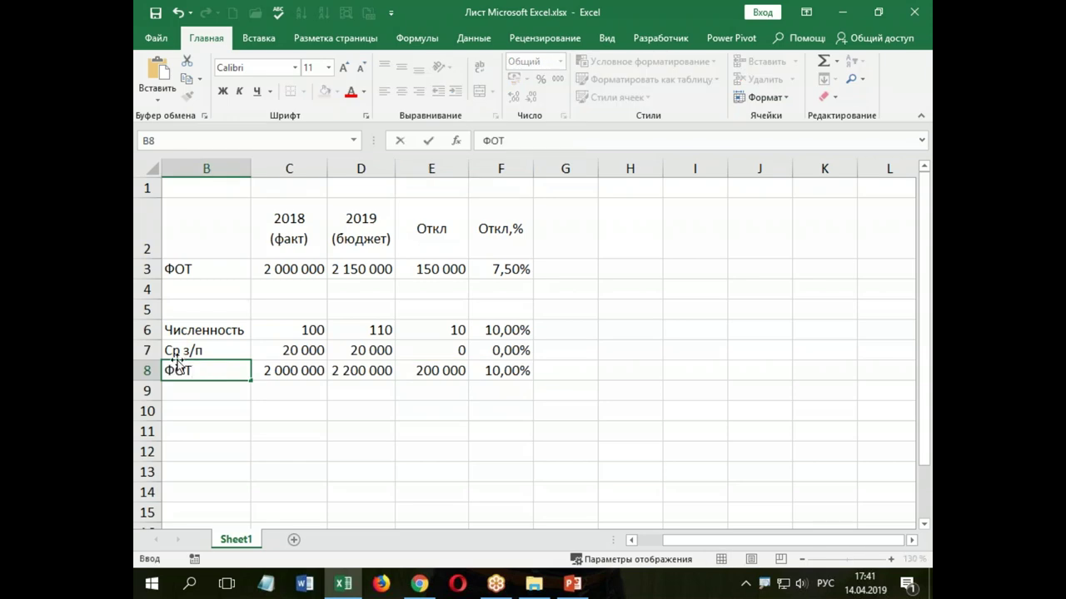
left_click(278, 350)
left_click_drag(279, 350, 358, 348)
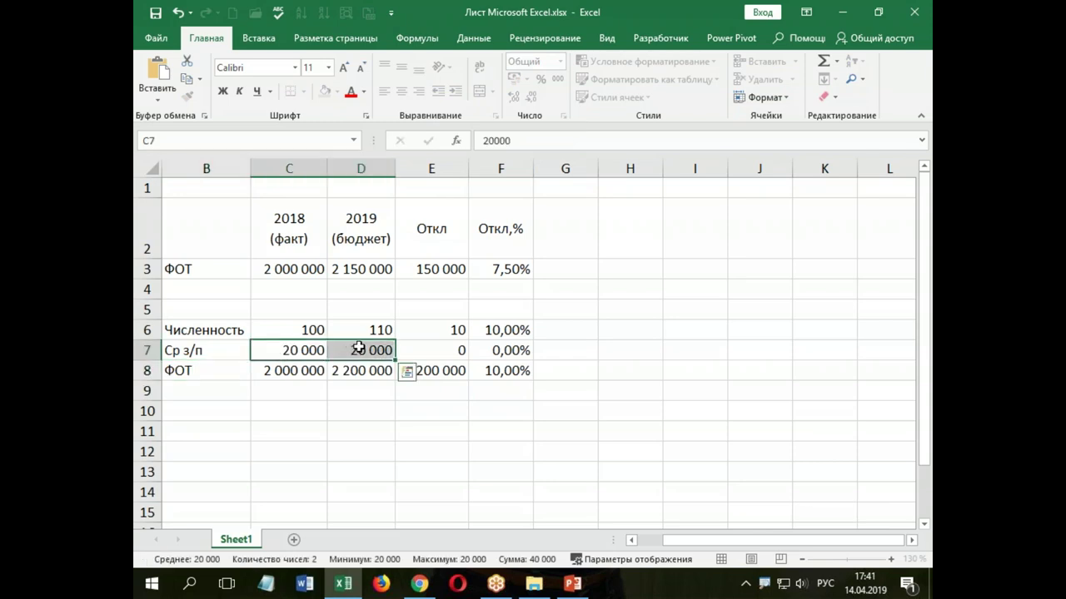
left_click_drag(280, 329, 511, 328)
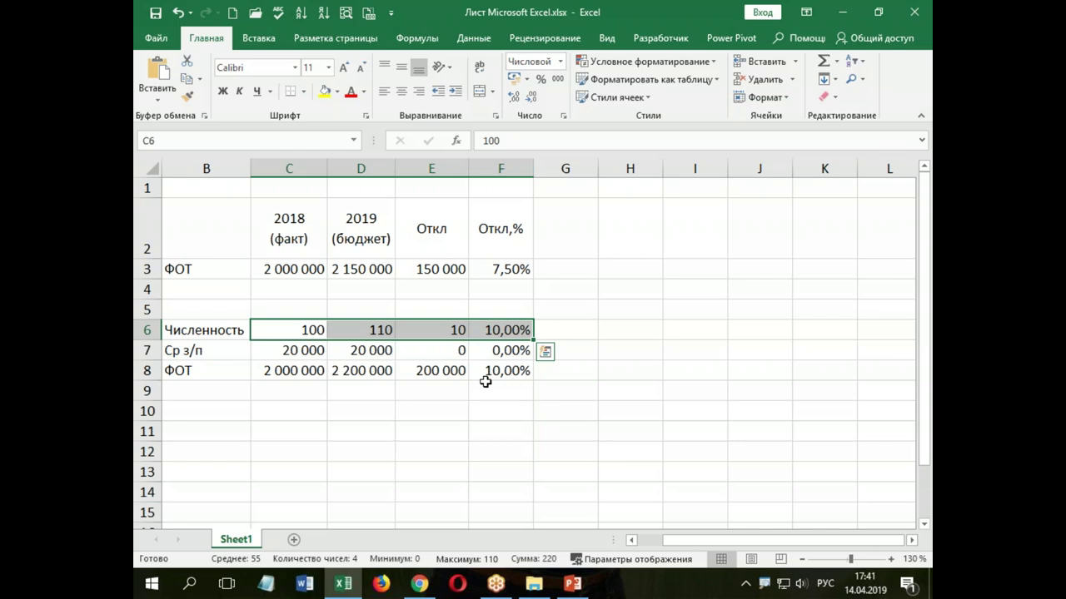
left_click_drag(299, 370, 345, 372)
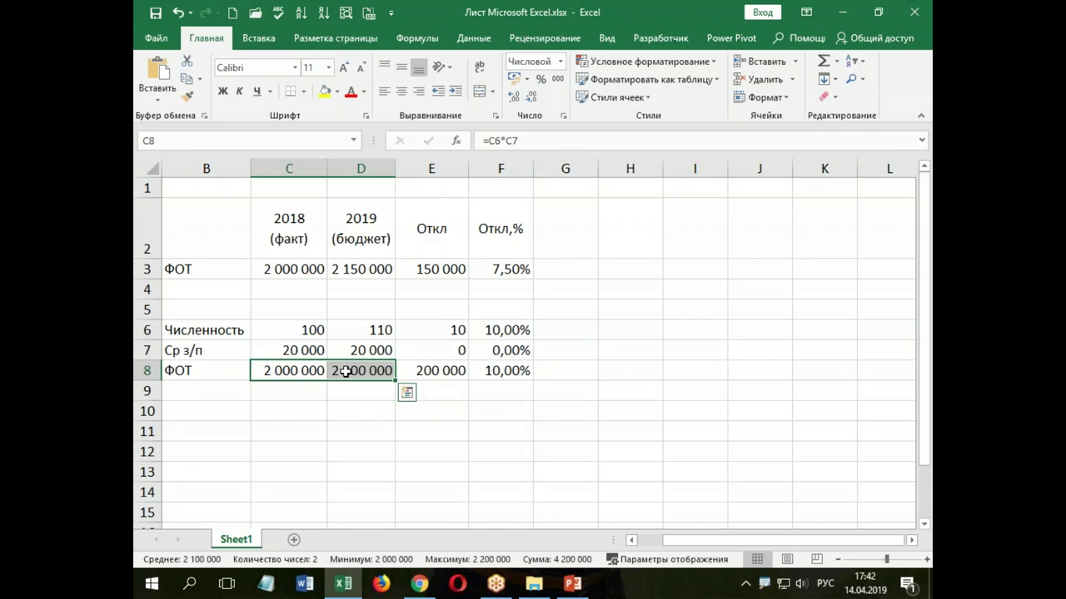
left_click(430, 370)
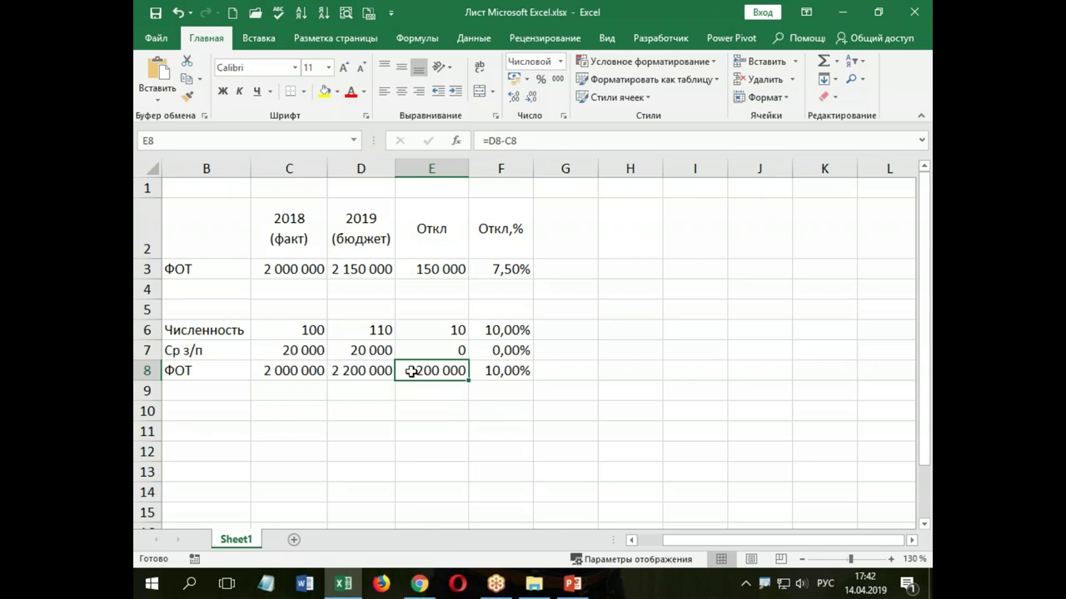
left_click(363, 350)
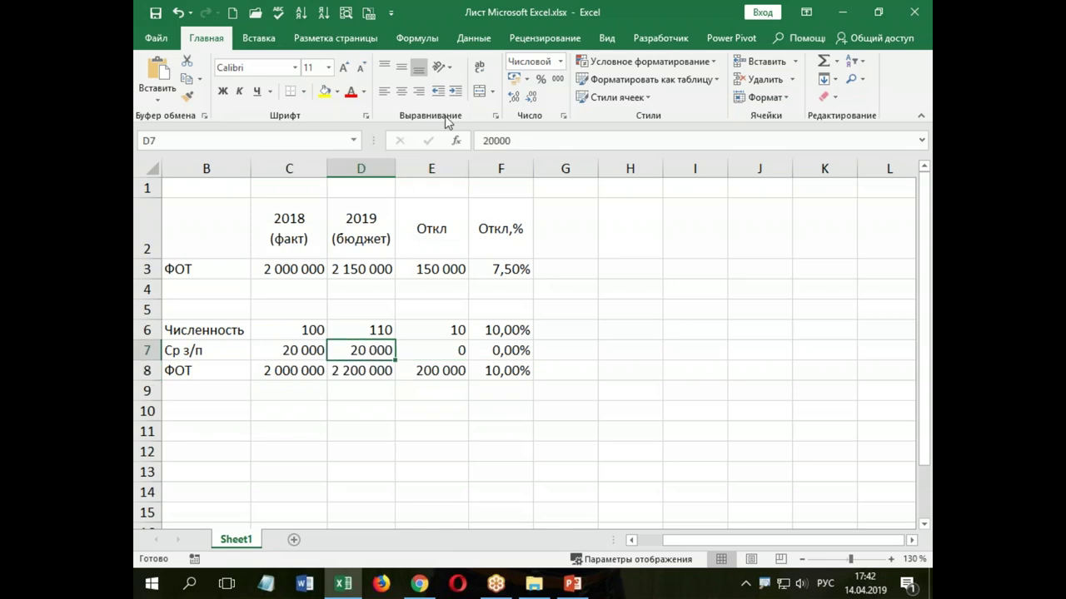
Change the 2019 budget average salary in D7 to 21000
left_click(490, 141)
left_click(494, 140)
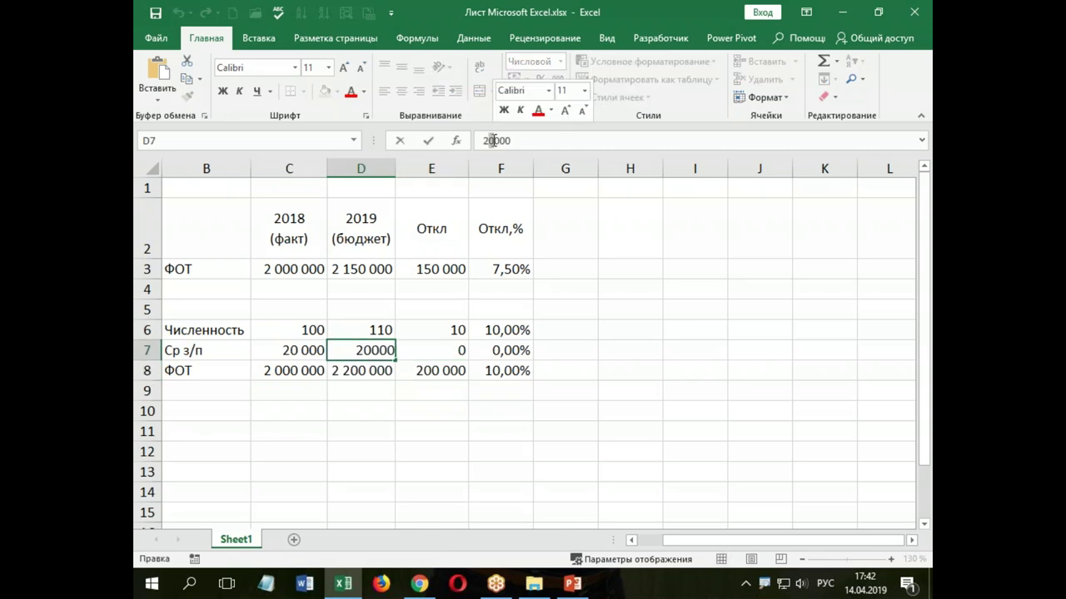
key("Delete")
type("1")
key("Return")
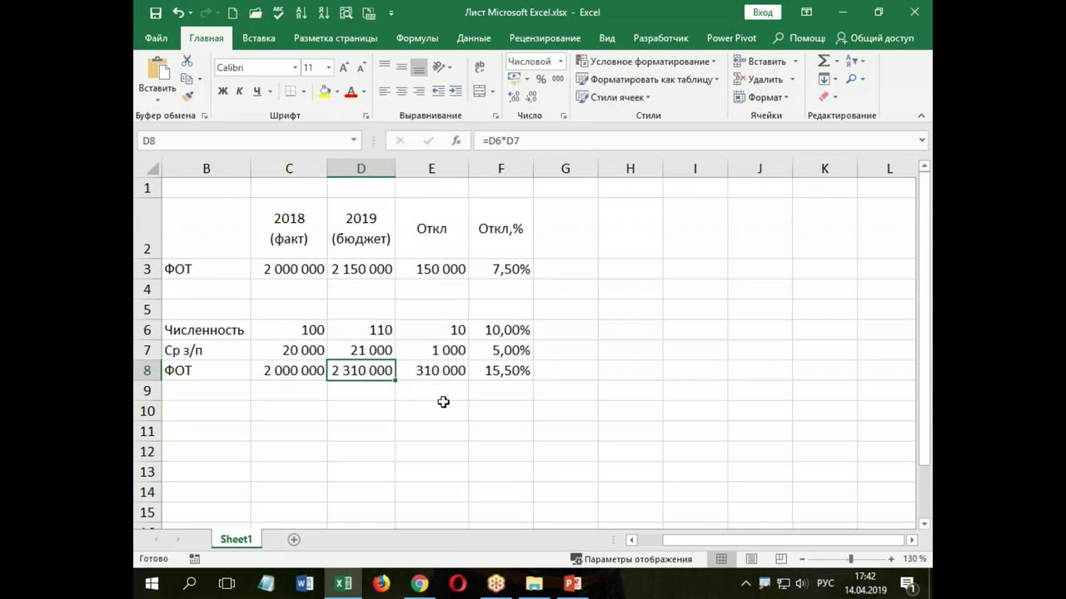
Examine the payroll amounts and deviations in row 8 against the absolute and percentage deviations in row 3
left_click(147, 370)
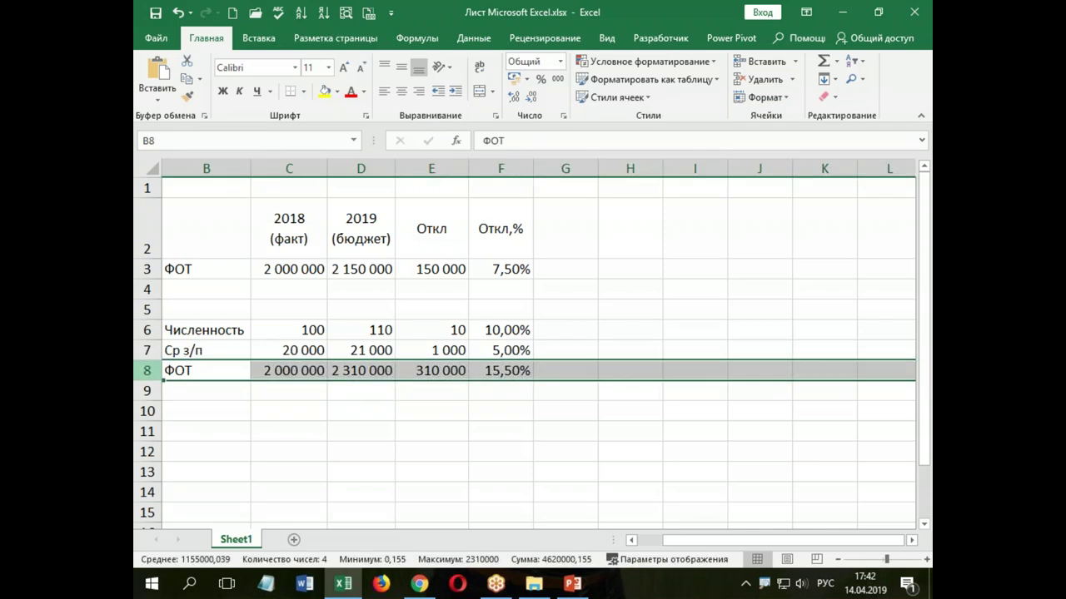
left_click_drag(297, 371, 499, 372)
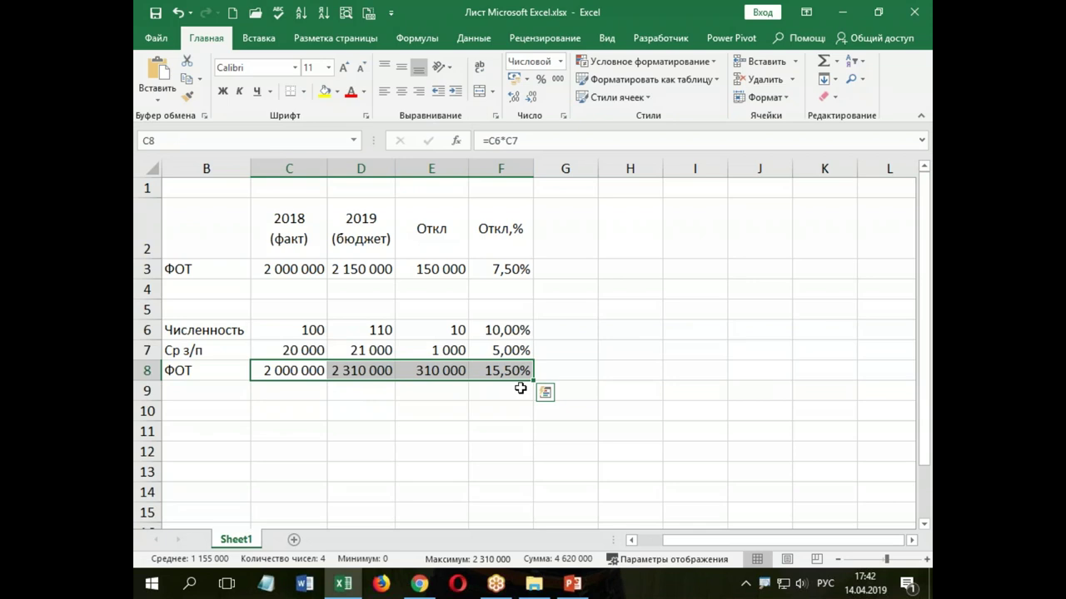
left_click(422, 375)
left_click(511, 375)
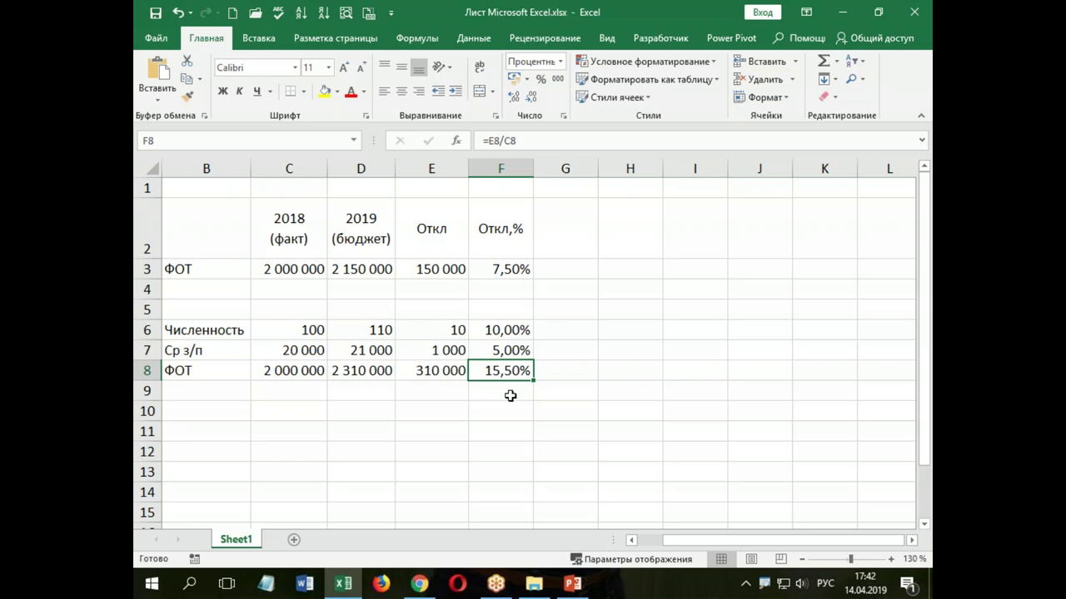
left_click_drag(292, 265, 502, 264)
left_click_drag(443, 222, 442, 266)
left_click(506, 228)
left_click_drag(507, 244, 504, 269)
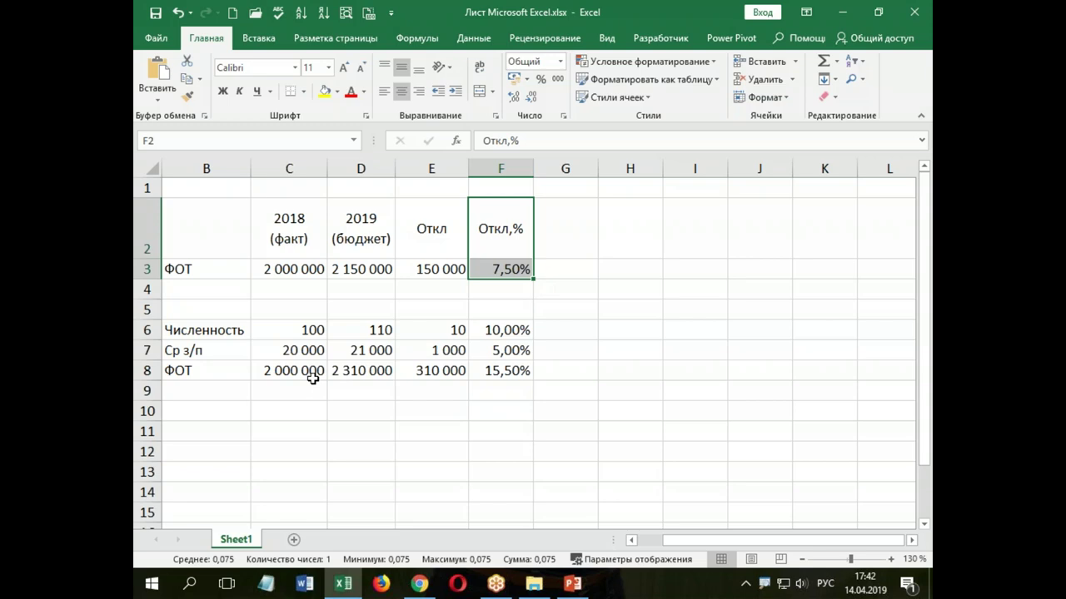
left_click_drag(293, 371, 425, 367)
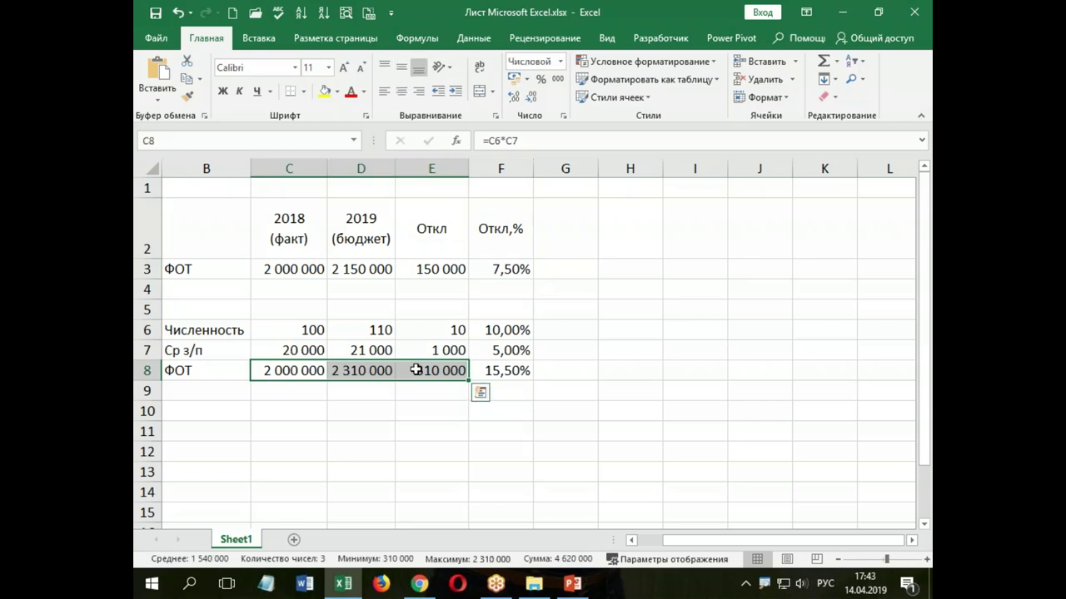
left_click_drag(219, 379, 404, 371)
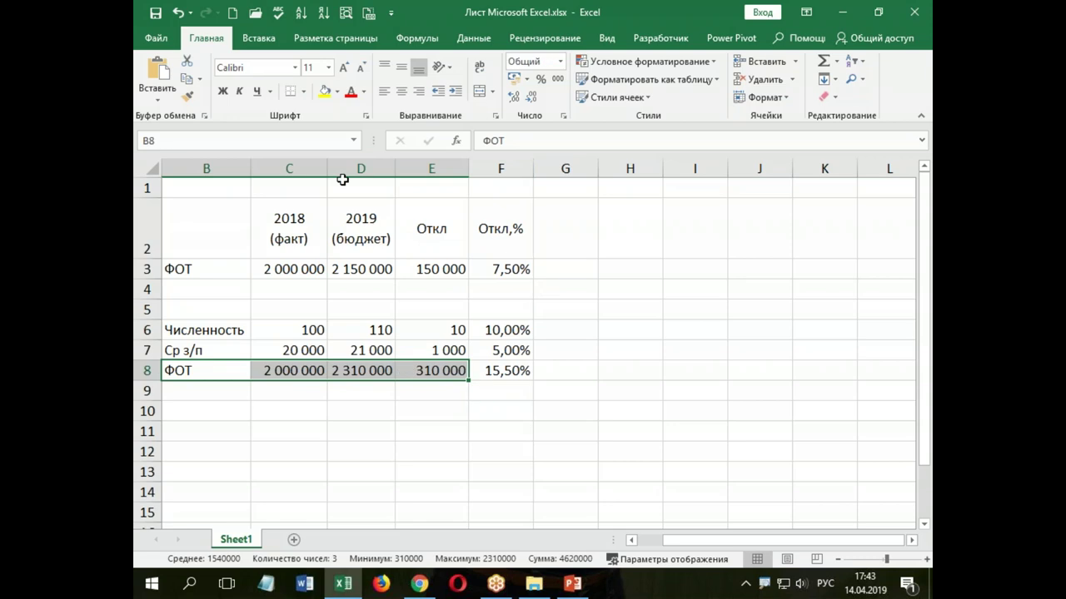
Highlight the payroll total row B8:F8 with a yellow fill
left_click(250, 429)
left_click_drag(214, 369, 504, 370)
left_click(323, 91)
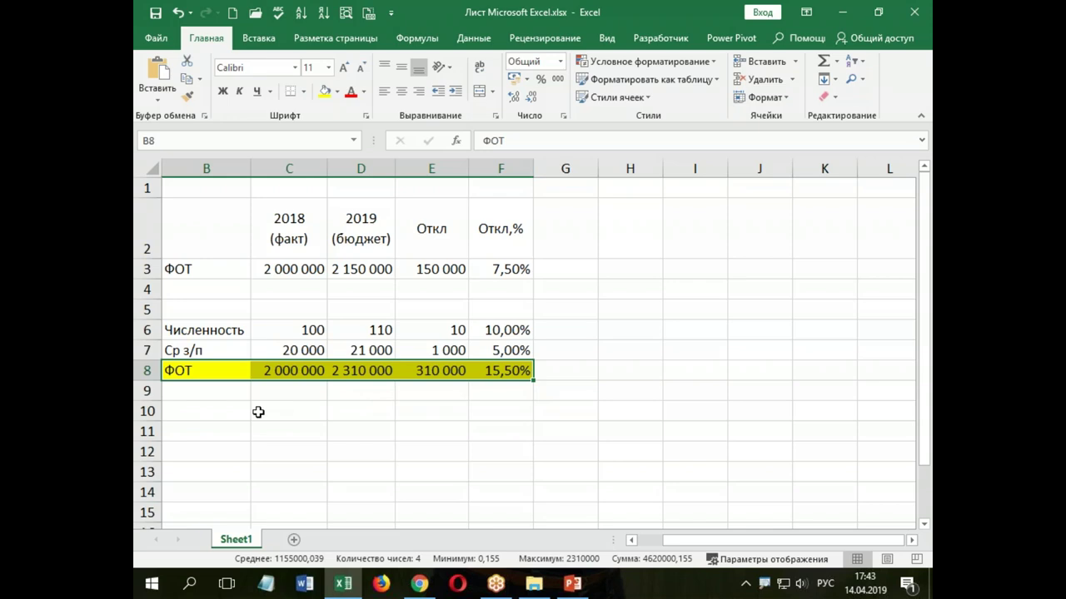
Enter the row label "Численность" in B10
left_click(227, 411)
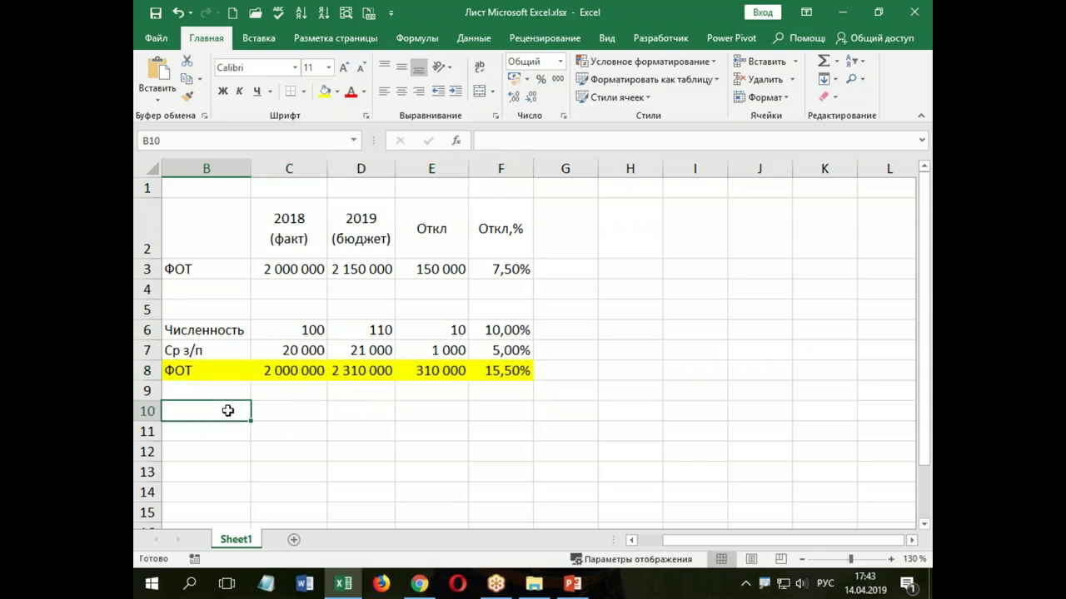
type("Числе")
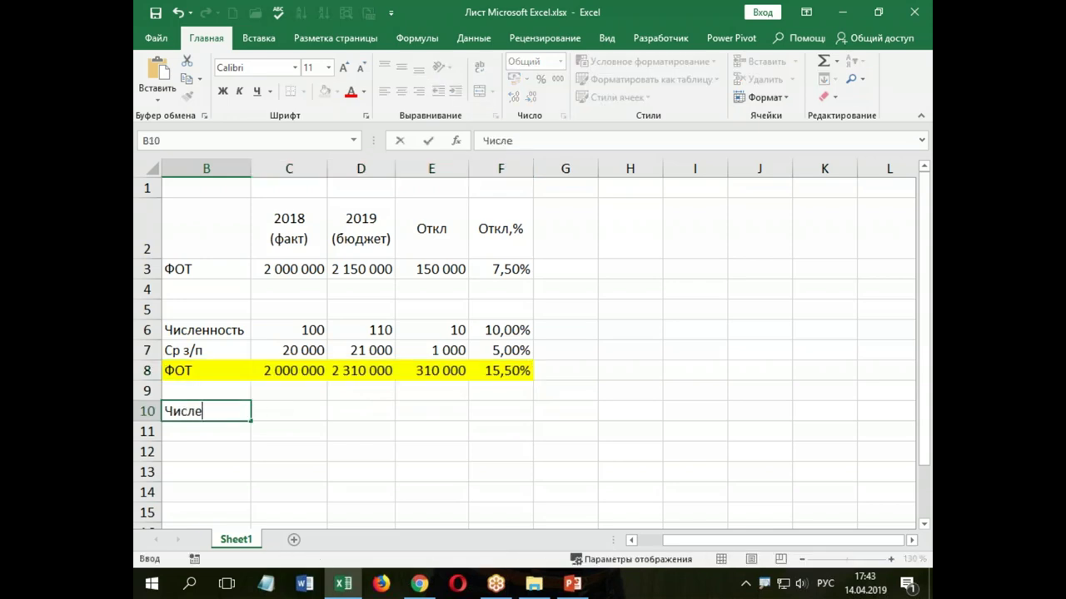
type("нность")
left_click(279, 413)
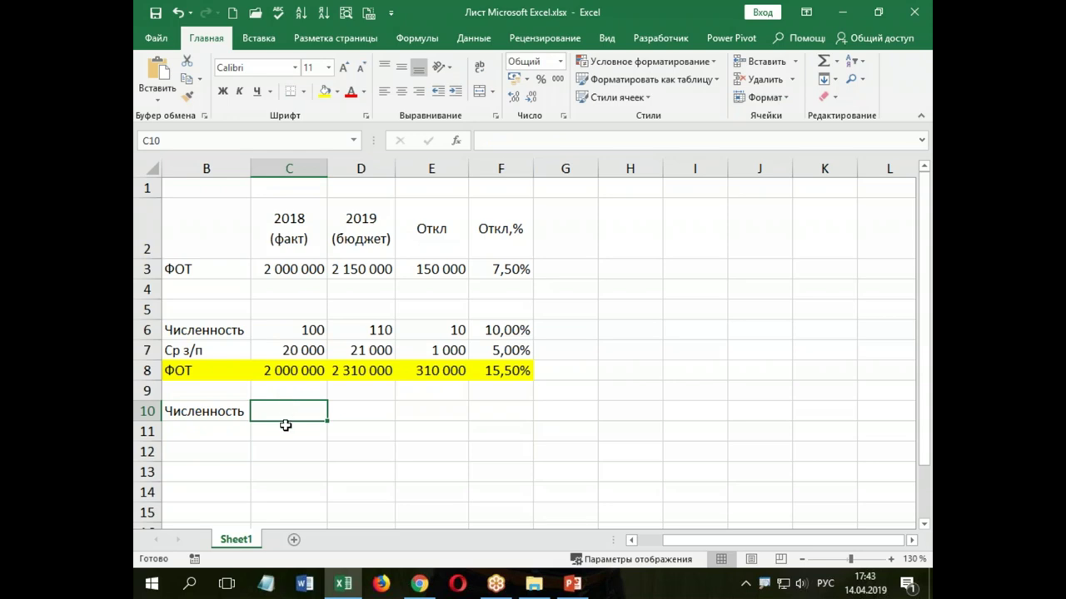
Enter the unit caption "рабоников" in C11, below the cell for the headcount change
left_click(283, 431)
type("чел")
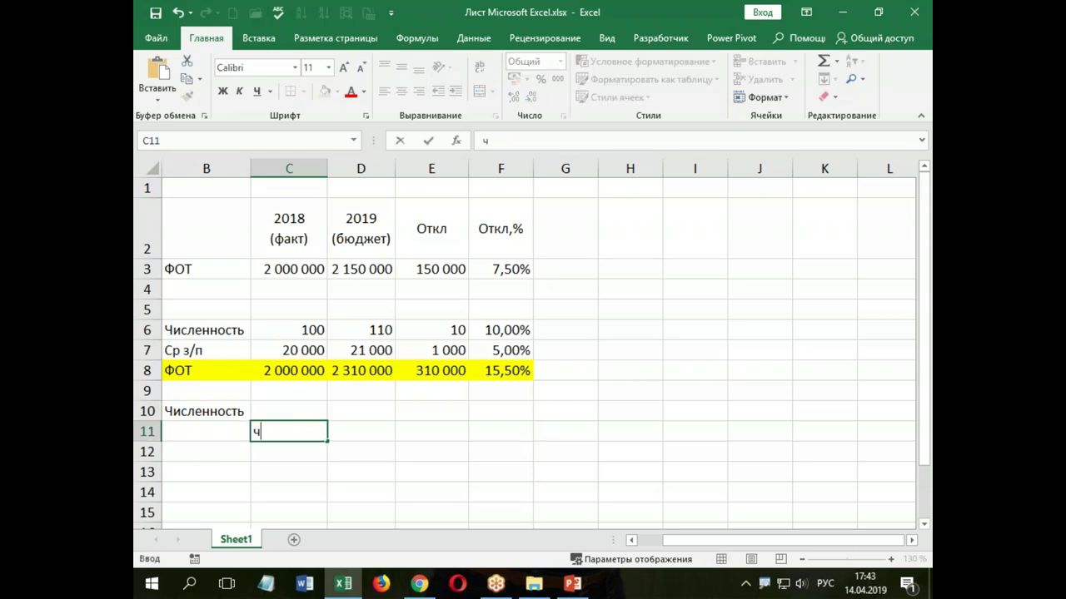
key("BackSpace")
key("BackSpace")
key("BackSpace")
type("рабоников")
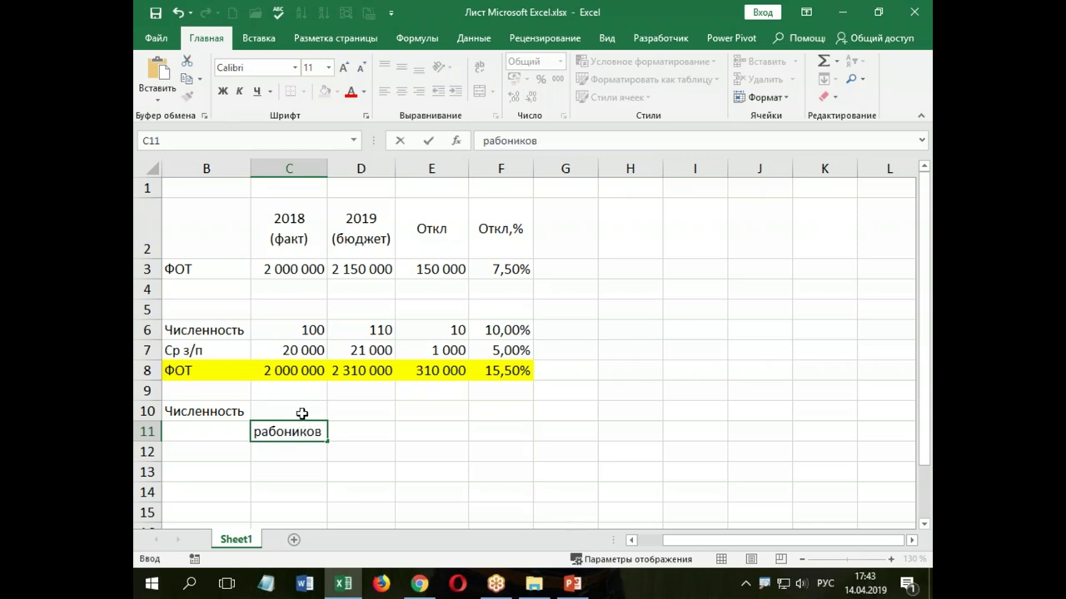
Calculate the headcount change in C10 with the formula =D6-C6
left_click(301, 412)
type("=")
left_click(364, 330)
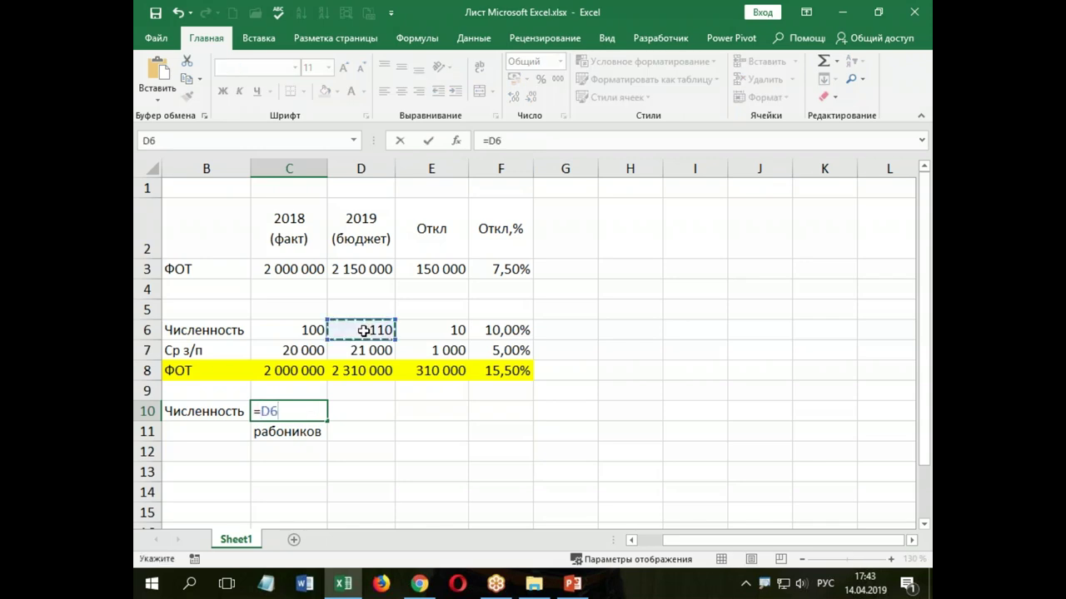
type("-")
left_click(314, 331)
key("Return")
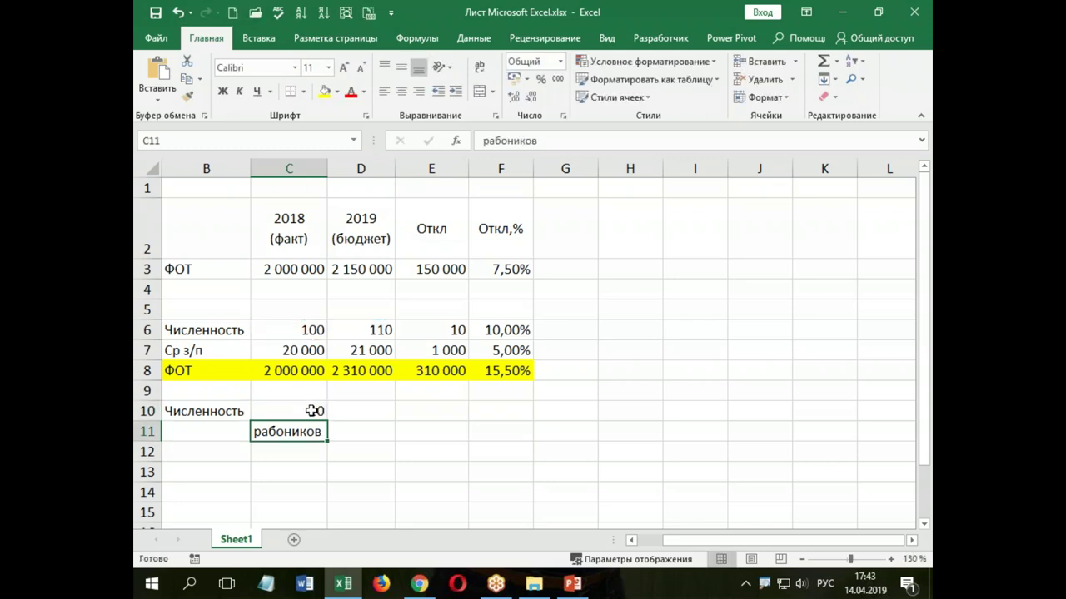
left_click(303, 413)
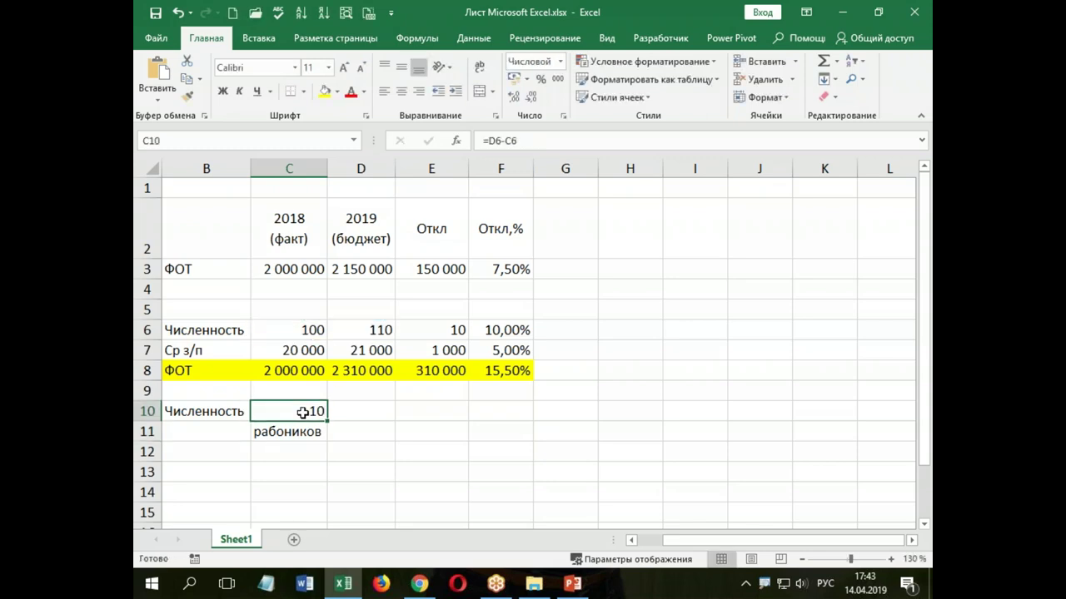
Calculate the relative headcount change in D10 with =C10/C6 and format it as a percentage
left_click(344, 413)
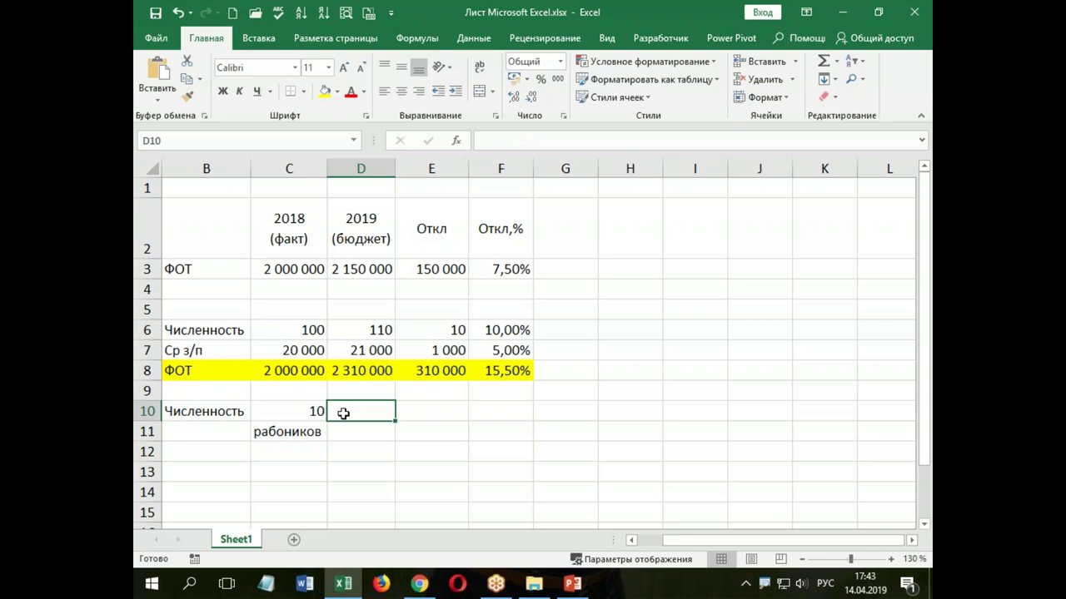
type("=")
left_click(302, 413)
type("/")
left_click(302, 330)
key("Return")
left_click(358, 410)
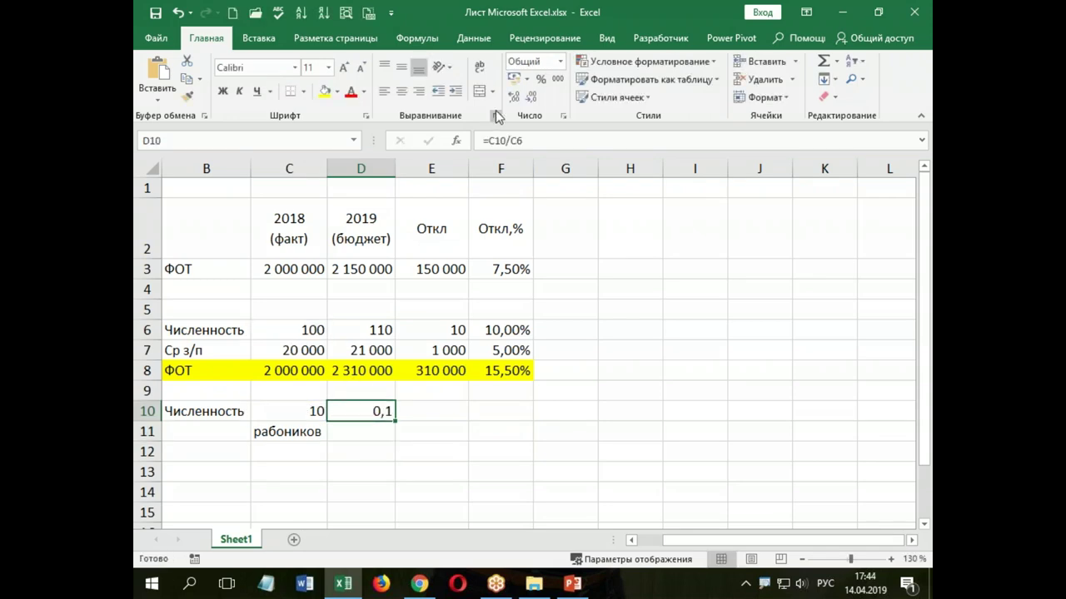
left_click(540, 80)
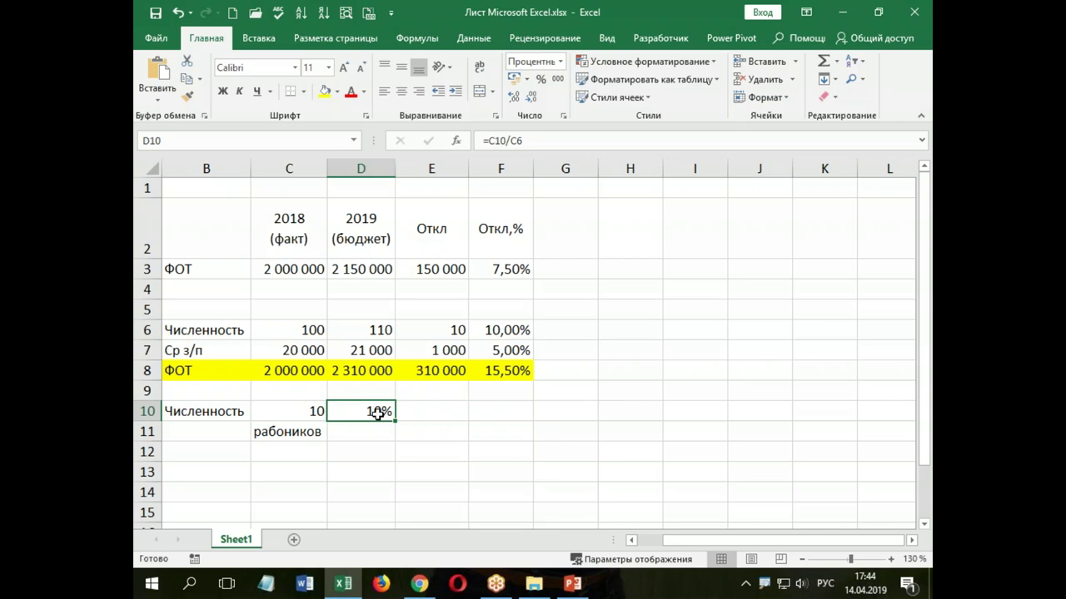
Calculate the payroll effect of the headcount change in E10 with the formula =C10*C7
left_click(417, 410)
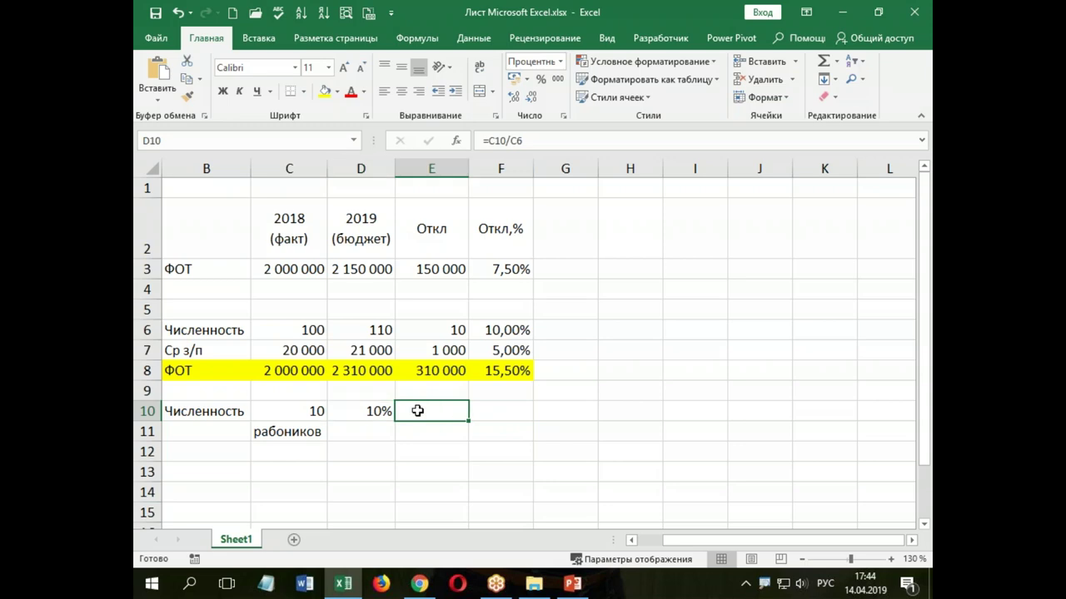
type("=")
left_click(317, 410)
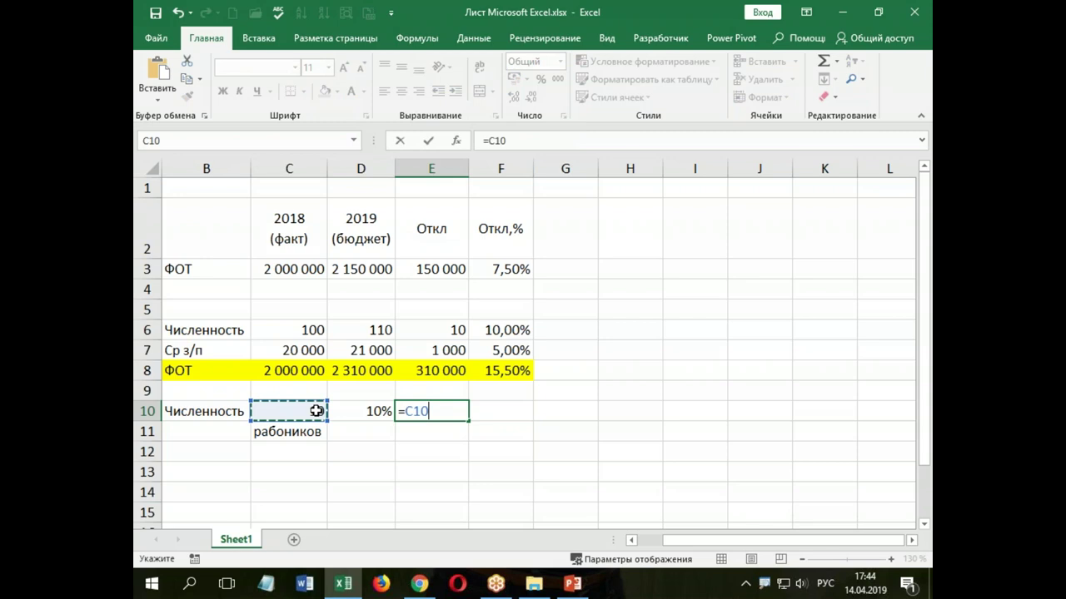
type("*")
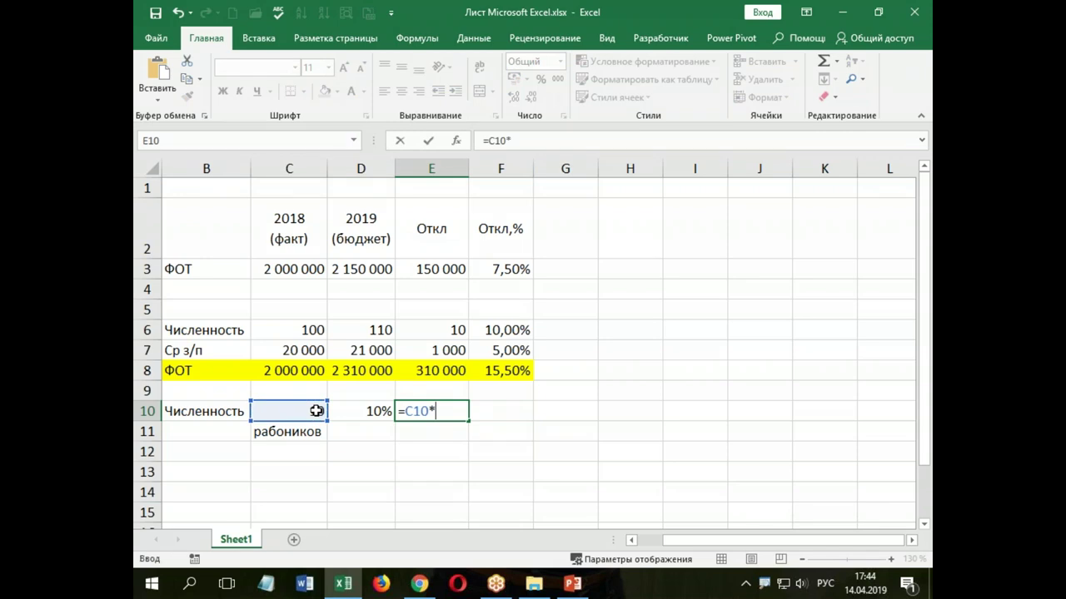
left_click(297, 350)
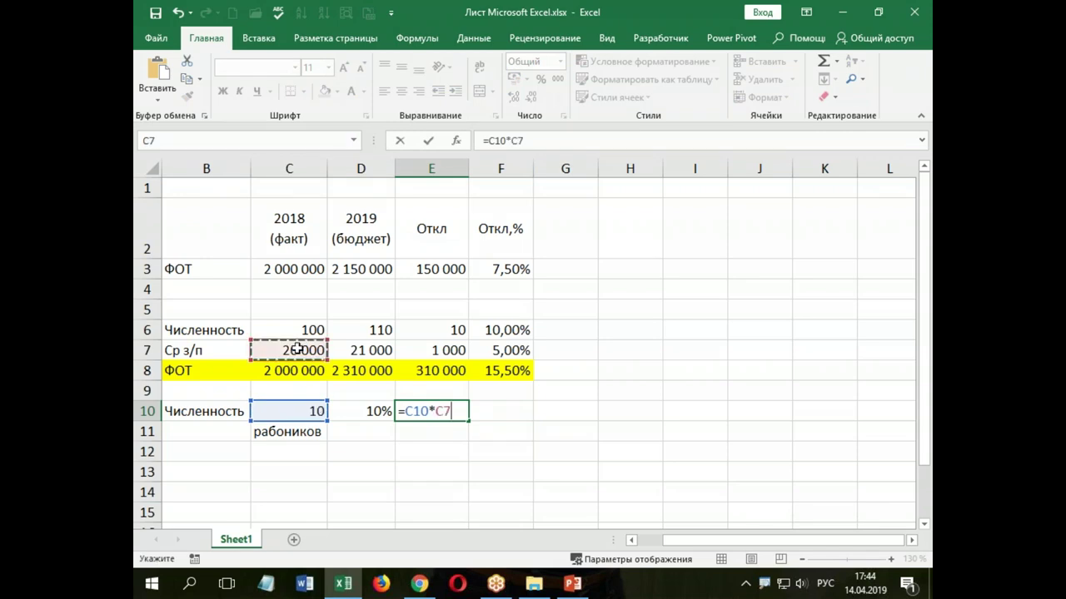
key("Return")
Copy the number format of E7 onto the payroll effect in E10
left_click(431, 411)
left_click(456, 351)
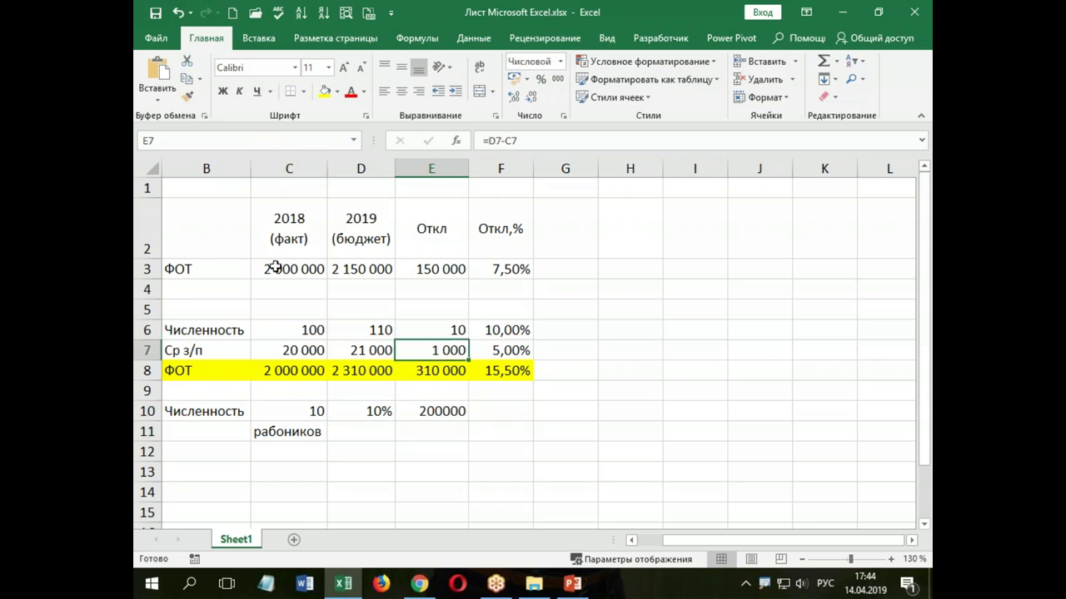
left_click(187, 97)
left_click(431, 411)
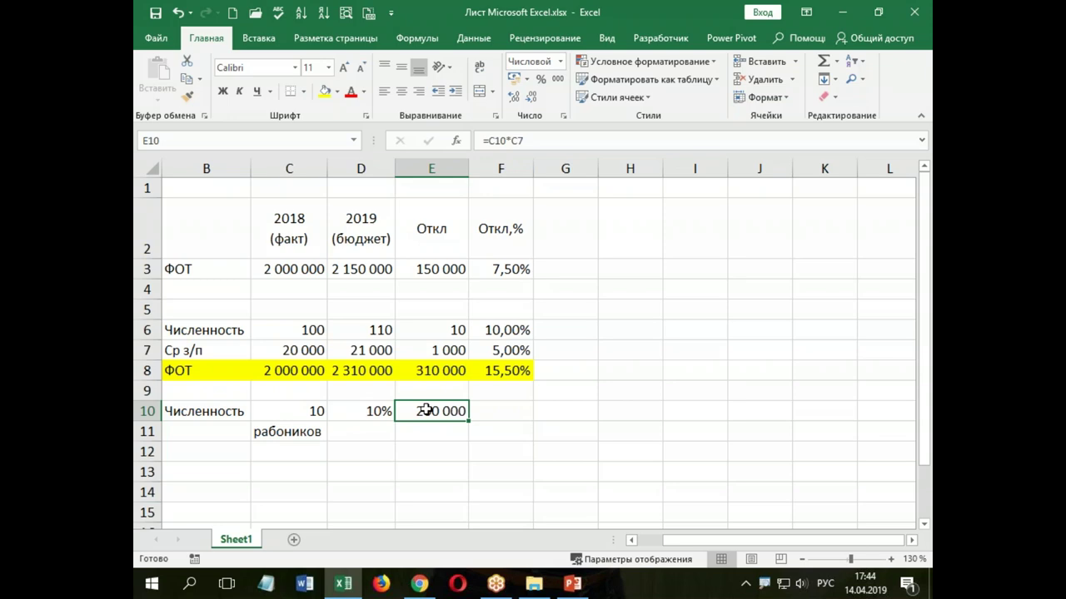
Calculate the headcount effect's share of 2018 payroll in F10 with =E10/C8 and format it as a percentage
left_click(489, 409)
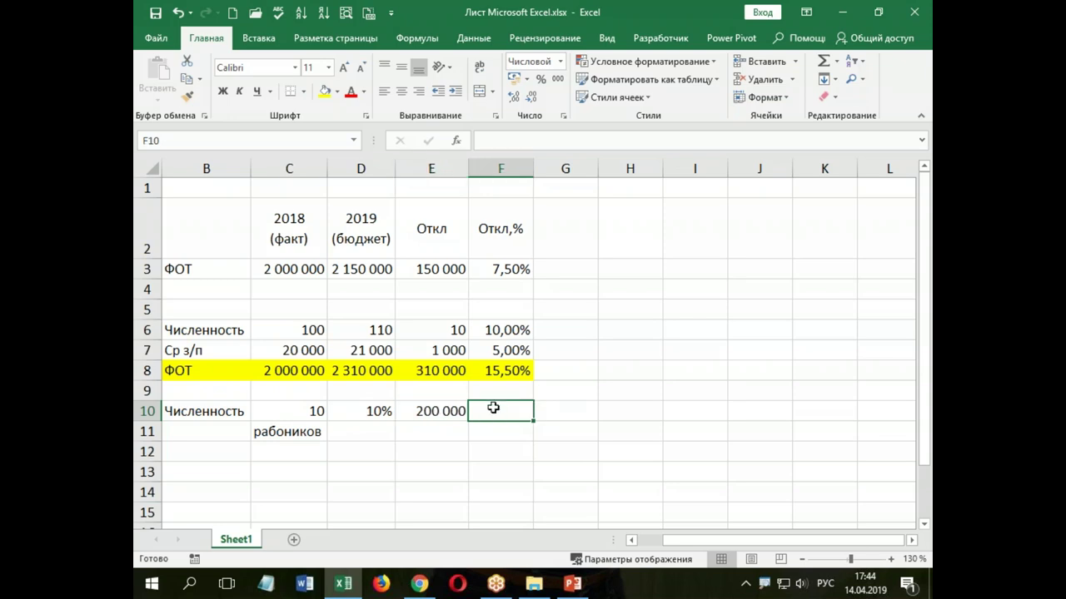
type("=")
left_click(446, 414)
type("/")
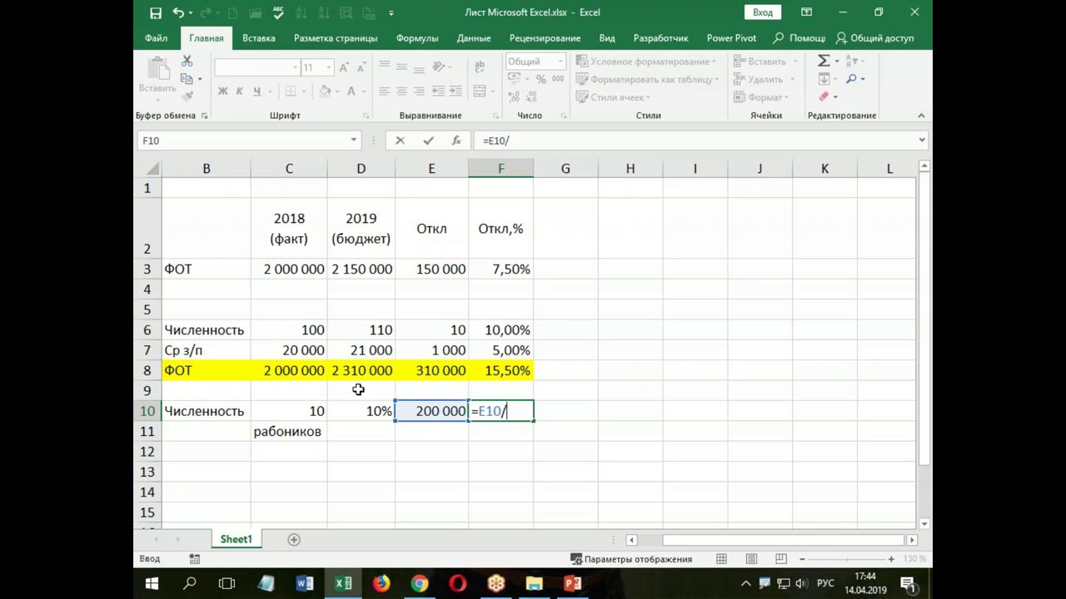
left_click(304, 371)
key("Return")
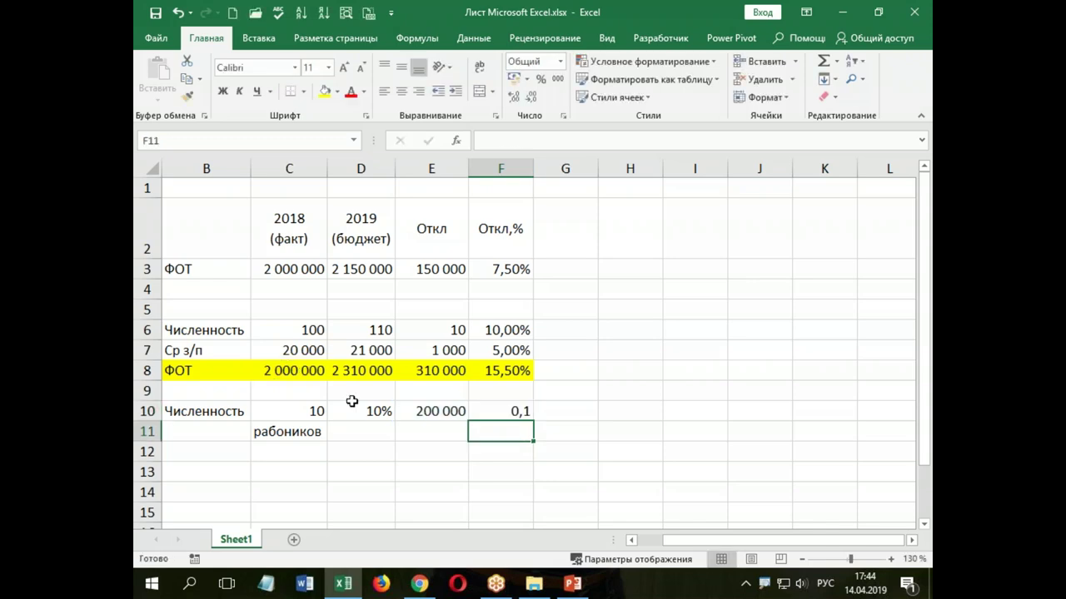
left_click(499, 412)
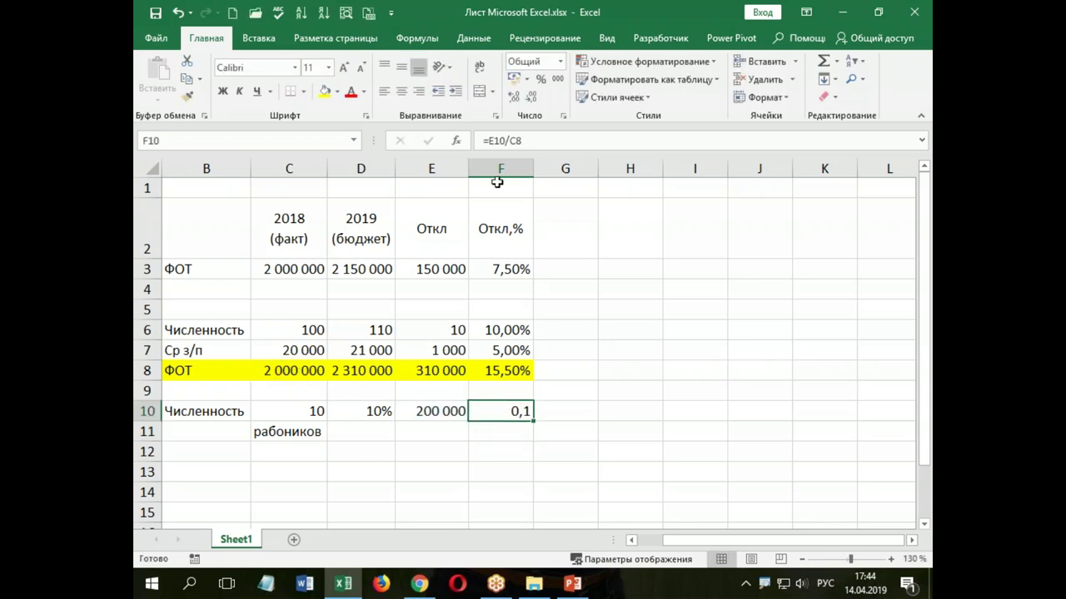
left_click(540, 79)
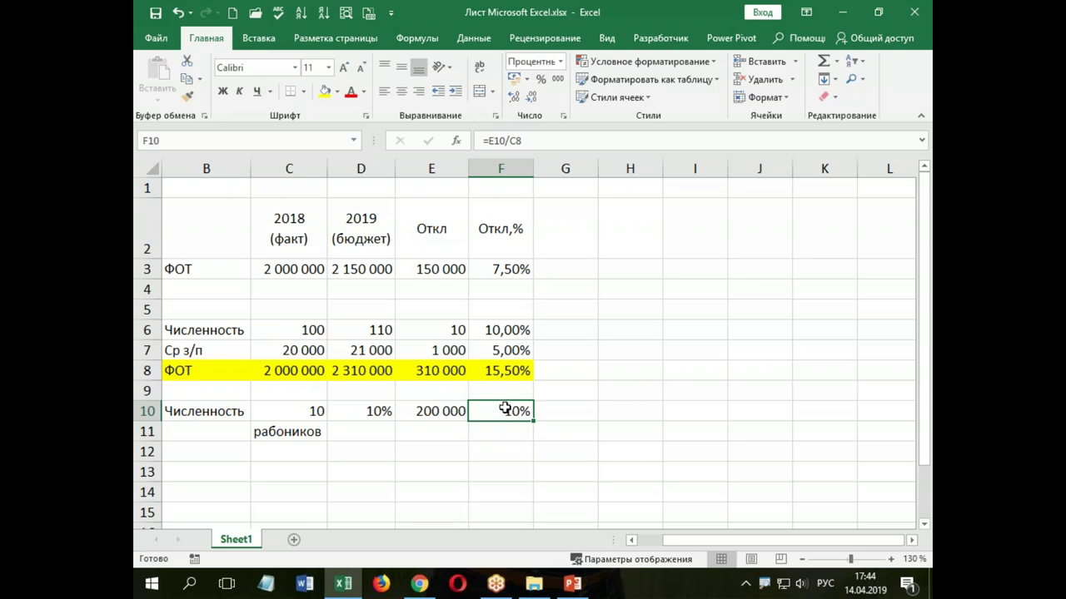
Enter the captions "рубли" in E11 and "прирост в руб к ФОТ" in F11
left_click(378, 431)
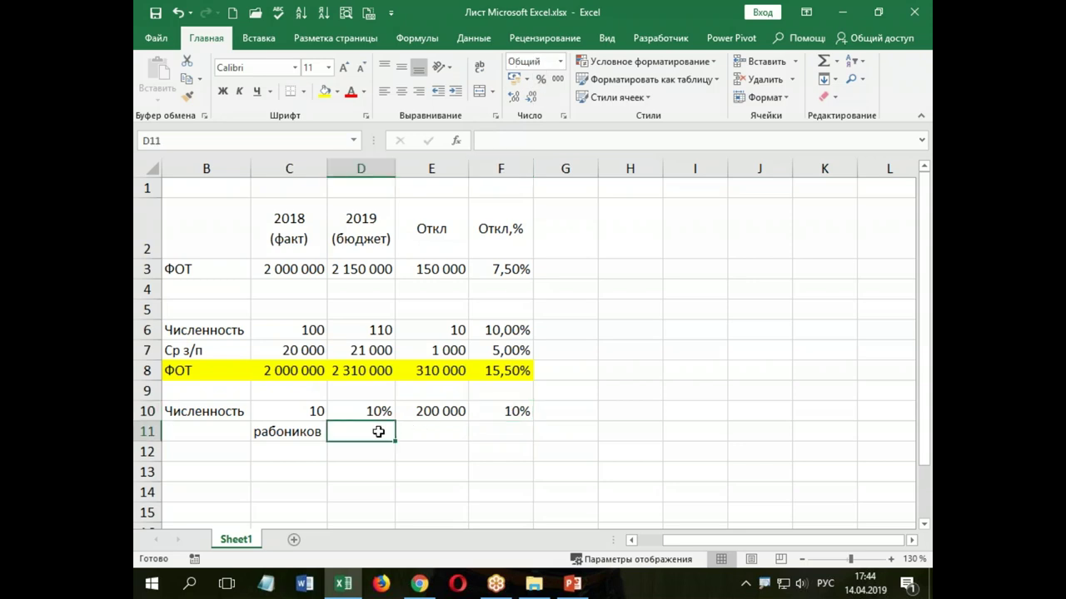
left_click(426, 432)
type("р")
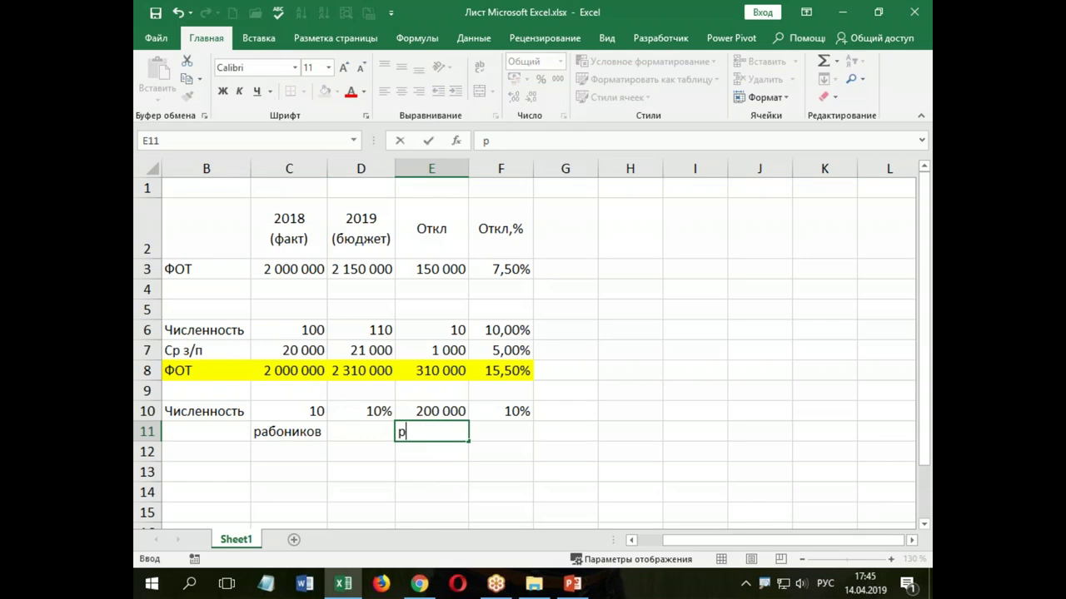
type("убли")
left_click(511, 434)
type("прирост в руб")
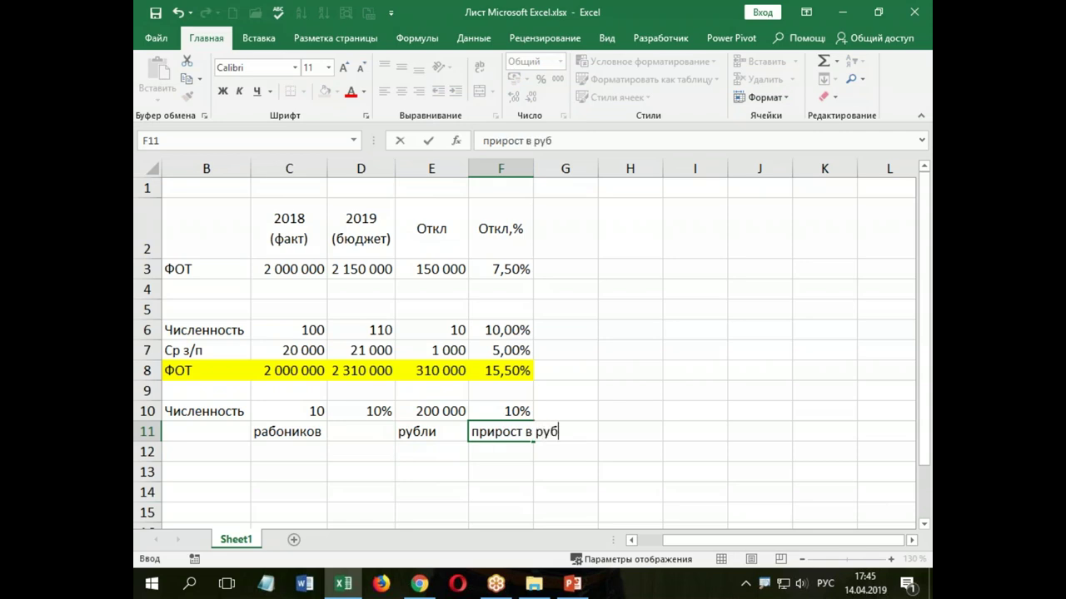
type(" к ФОТ")
left_click(508, 468)
left_click(364, 434)
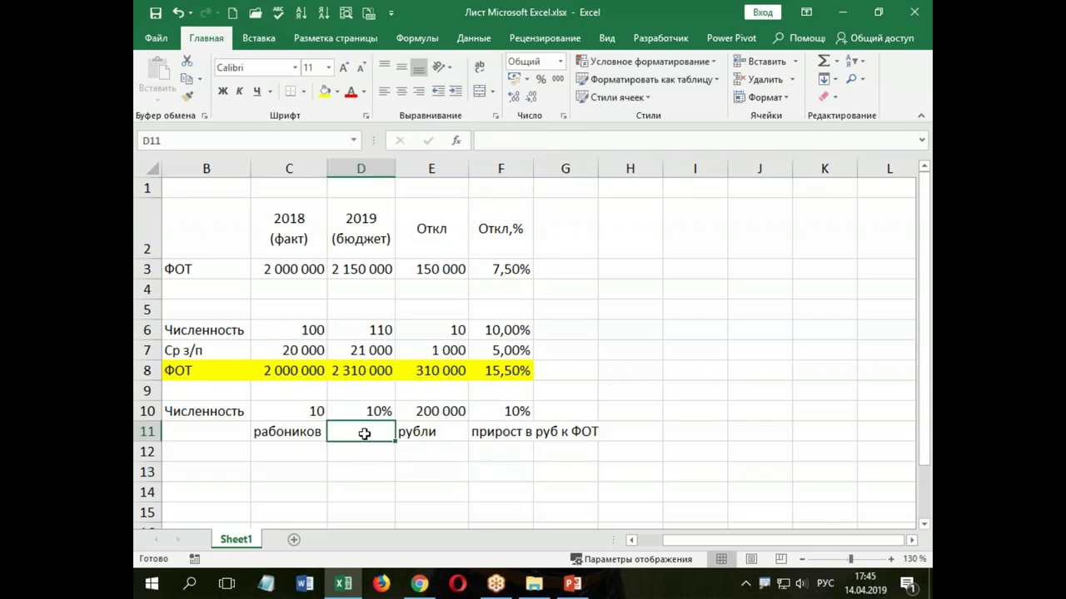
Enter the caption "прирост к численности" in D11, correcting the misspelled first word
type("прирост")
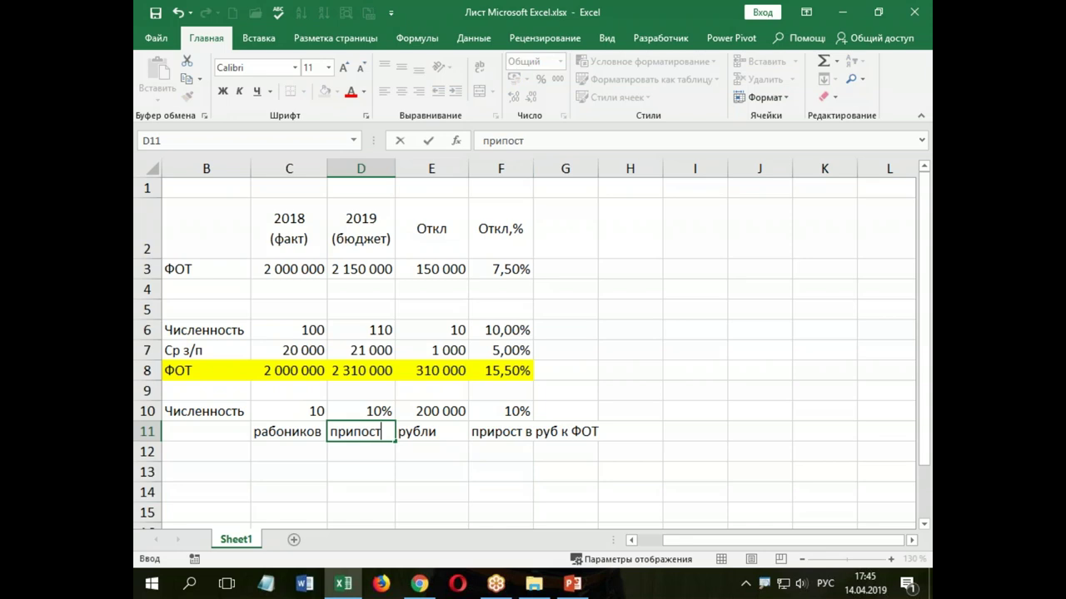
type(" к числен")
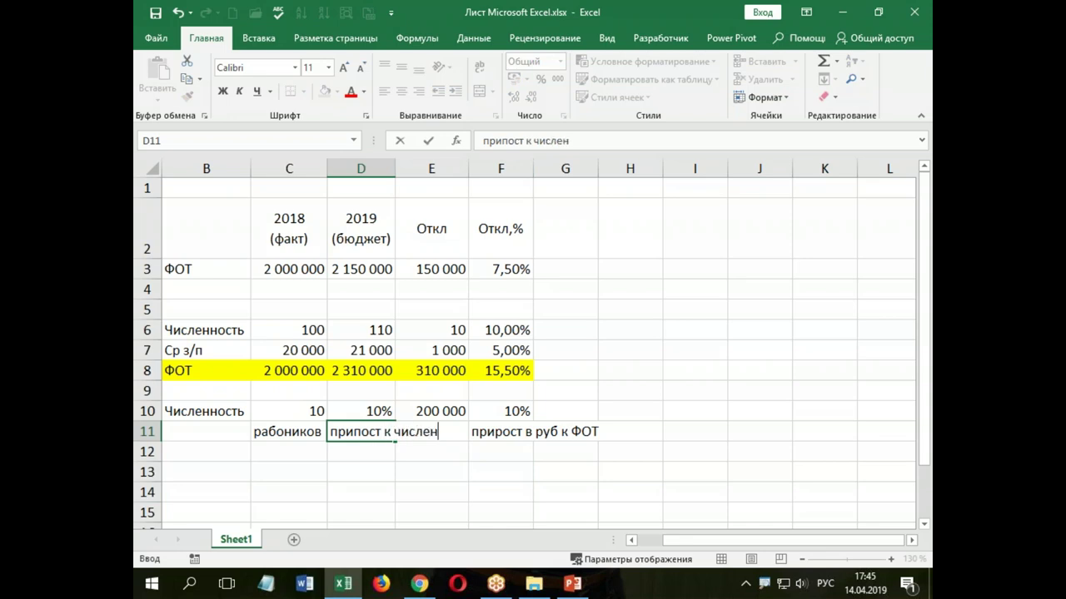
type("ности")
left_click(376, 431)
left_click(508, 141)
key("BackSpace")
type("р")
key("Return")
Wrap the text of the captions in C11:F11, centre them horizontally and vertically, and collapse the ribbon
left_click_drag(307, 433, 499, 431)
left_click(479, 67)
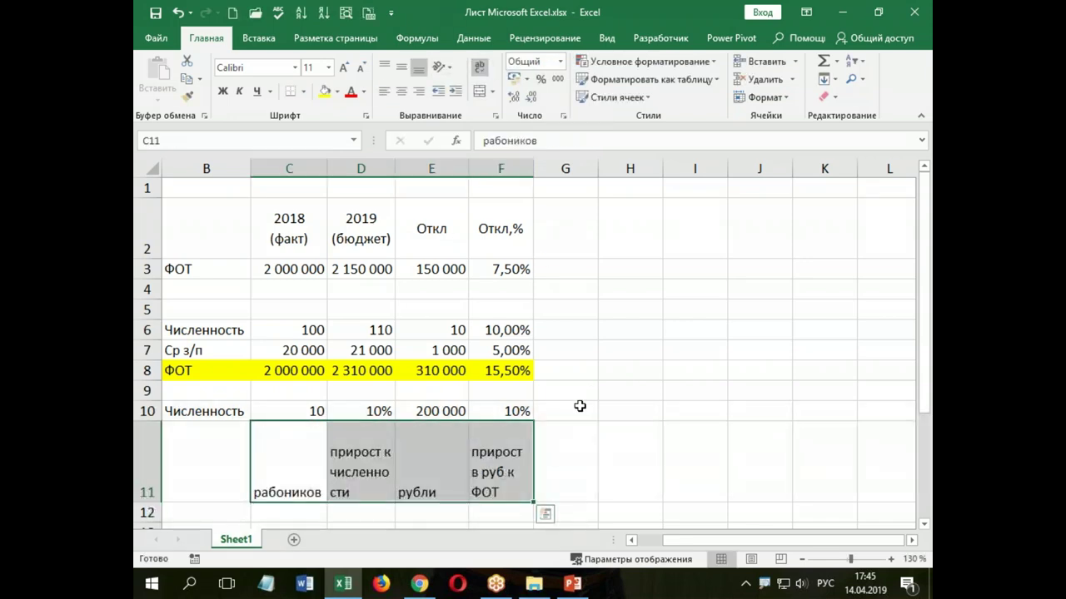
left_click(402, 67)
left_click(402, 91)
left_click(601, 448)
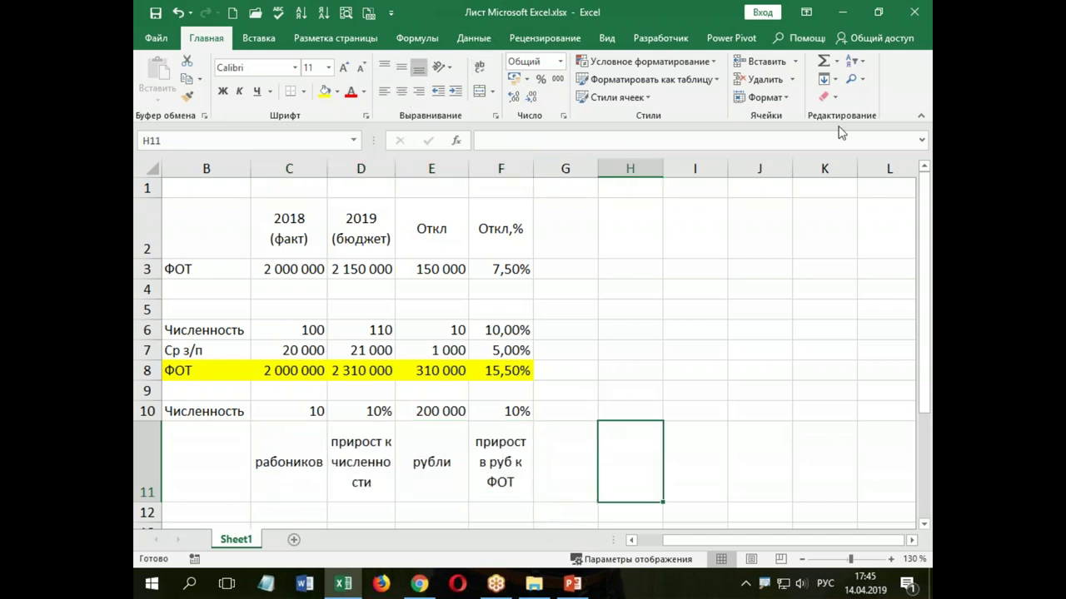
left_click(924, 119)
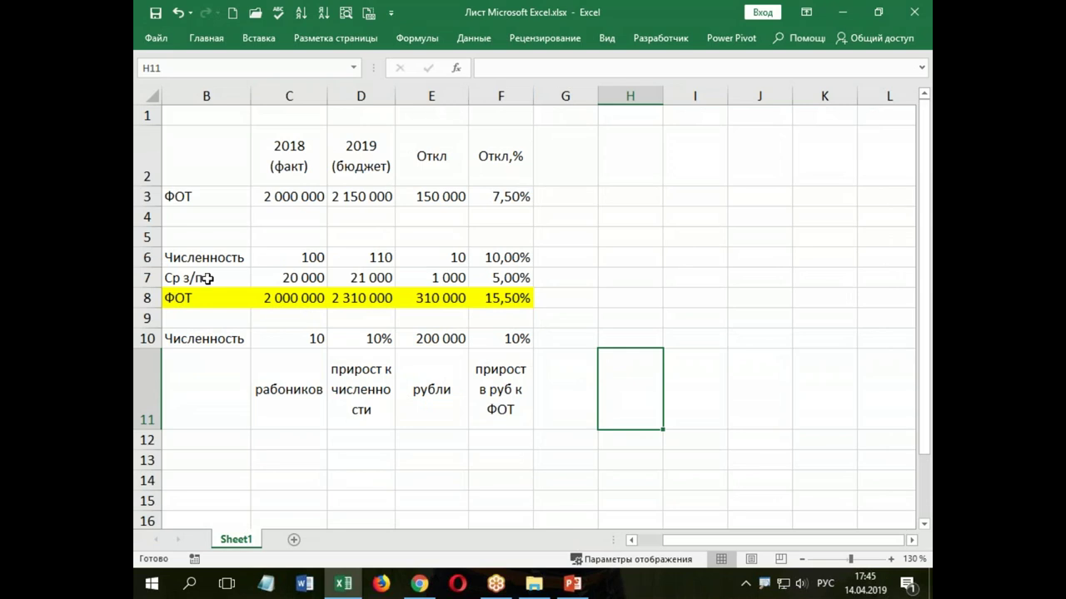
Enter the row label "Ср з/п" in B12 for the average salary effect
left_click(149, 277)
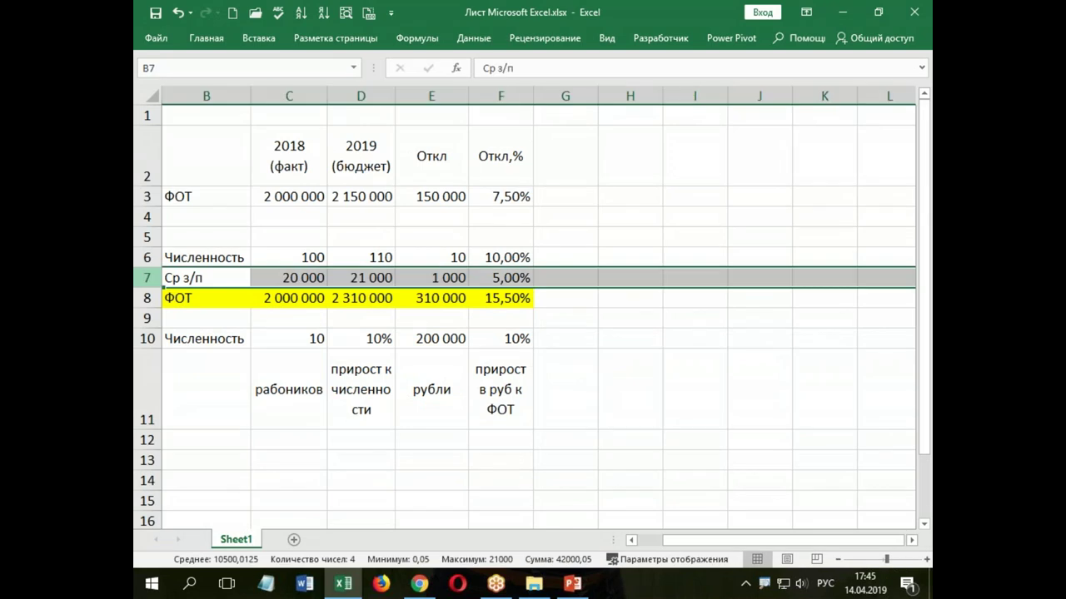
left_click(202, 440)
type("С")
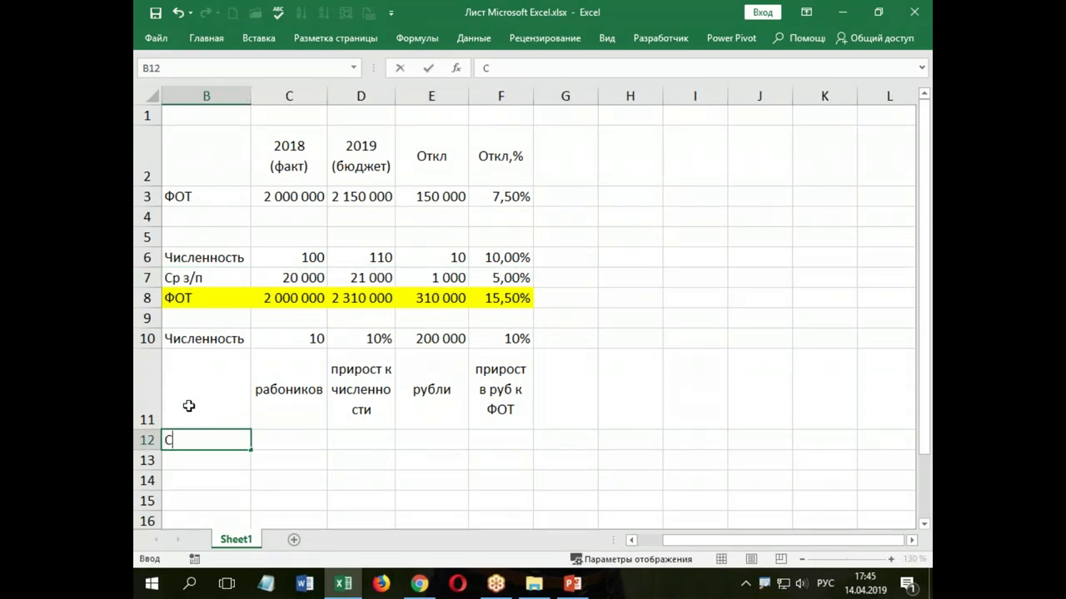
type("р з/п")
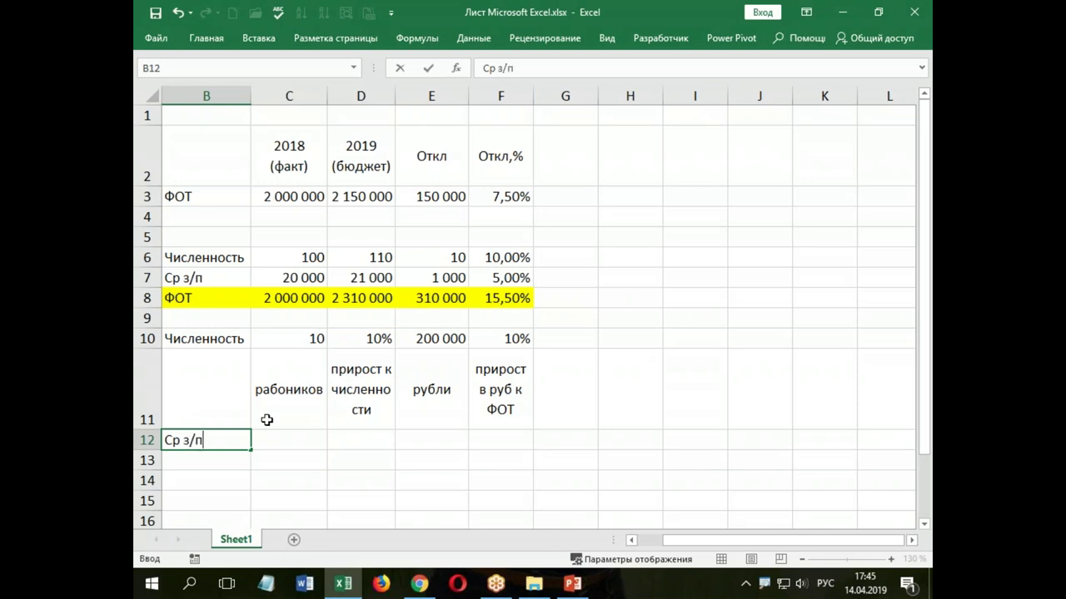
Calculate the average salary change in C12 with =D7-C7 and caption it "руб." in C13
left_click(280, 441)
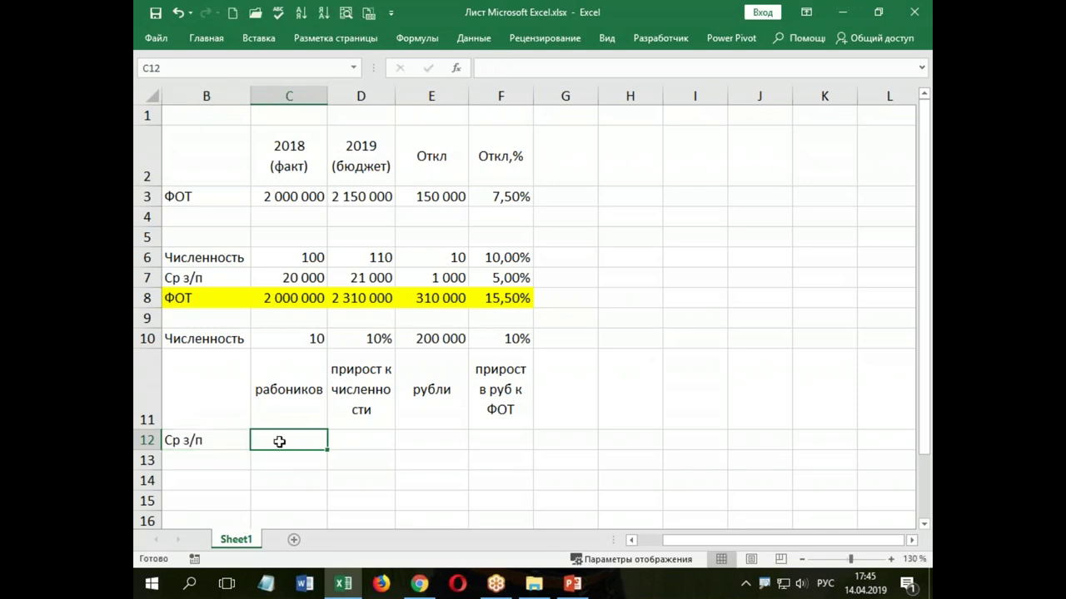
type("=")
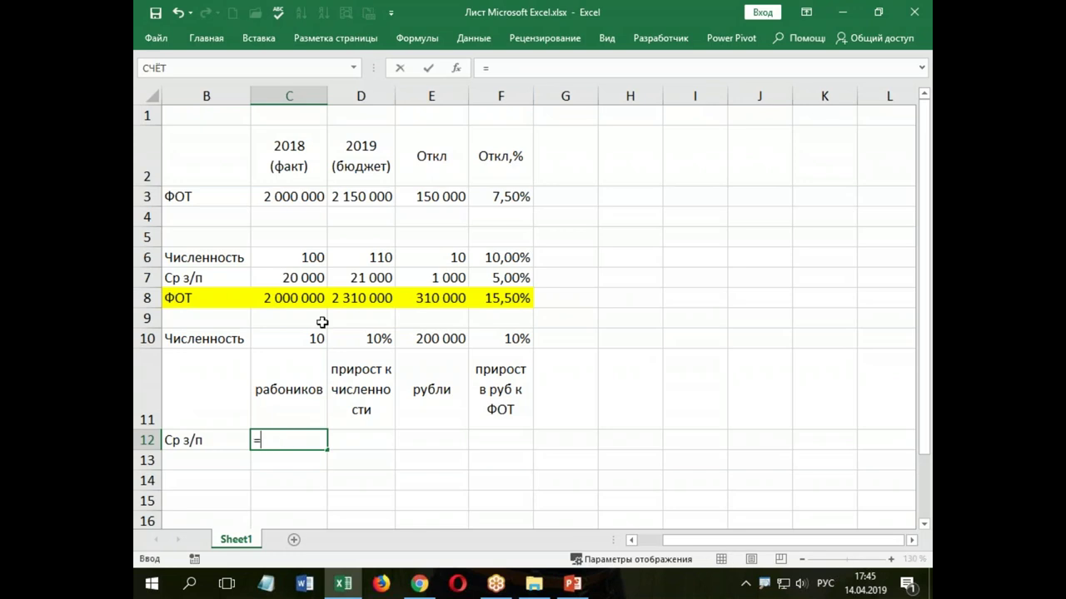
left_click(366, 280)
type("-")
left_click(309, 280)
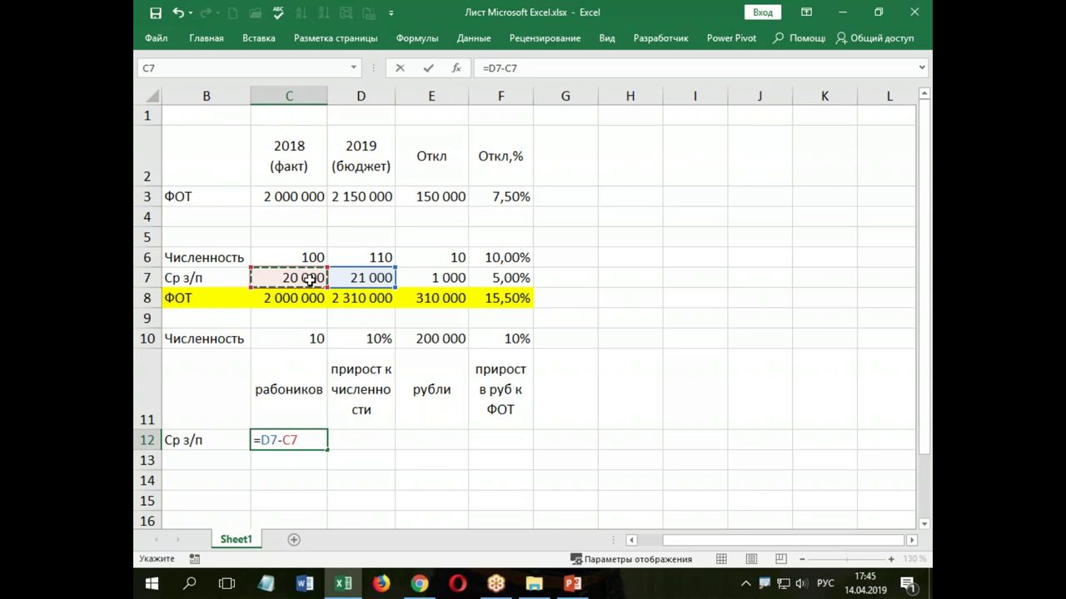
key("Return")
left_click(309, 442)
left_click(302, 459)
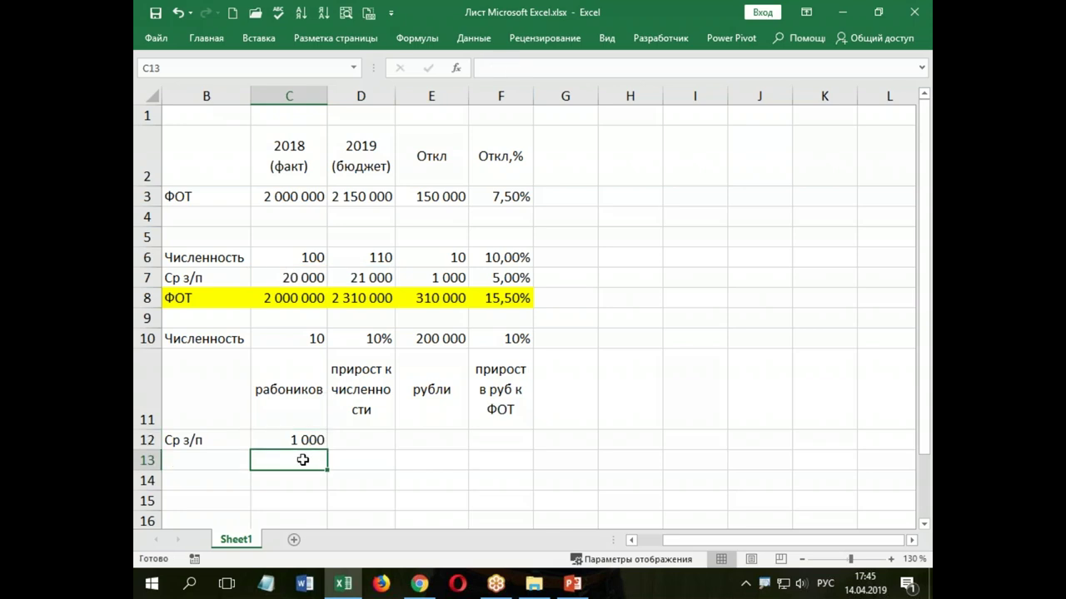
type("руб")
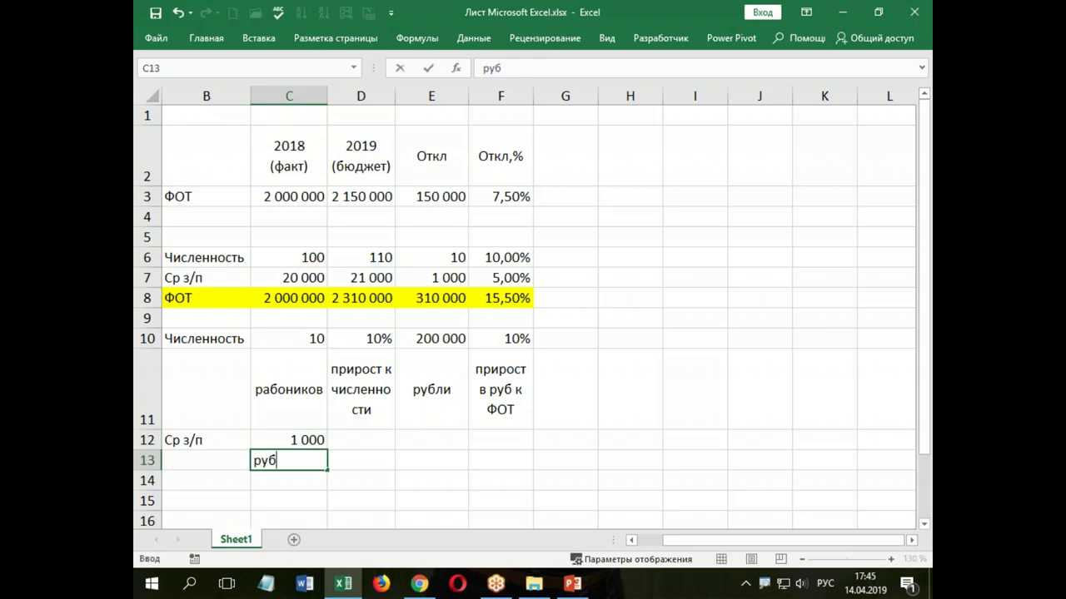
type(".")
Calculate the relative average salary growth in D12 with =C12/C7 and format it as a percentage
left_click(359, 439)
type("=")
left_click(307, 439)
type("/")
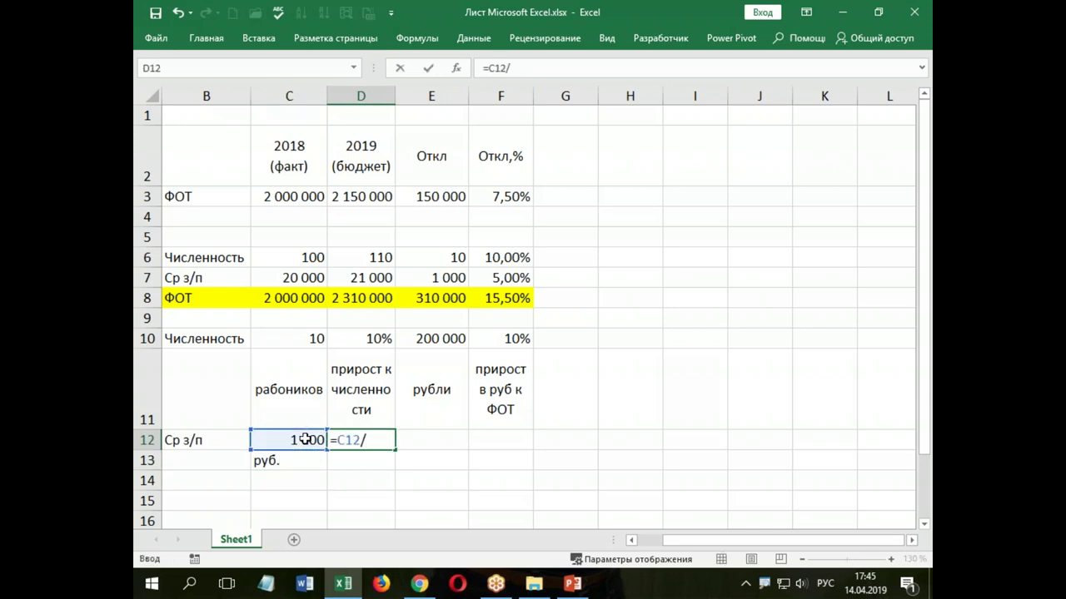
left_click(303, 280)
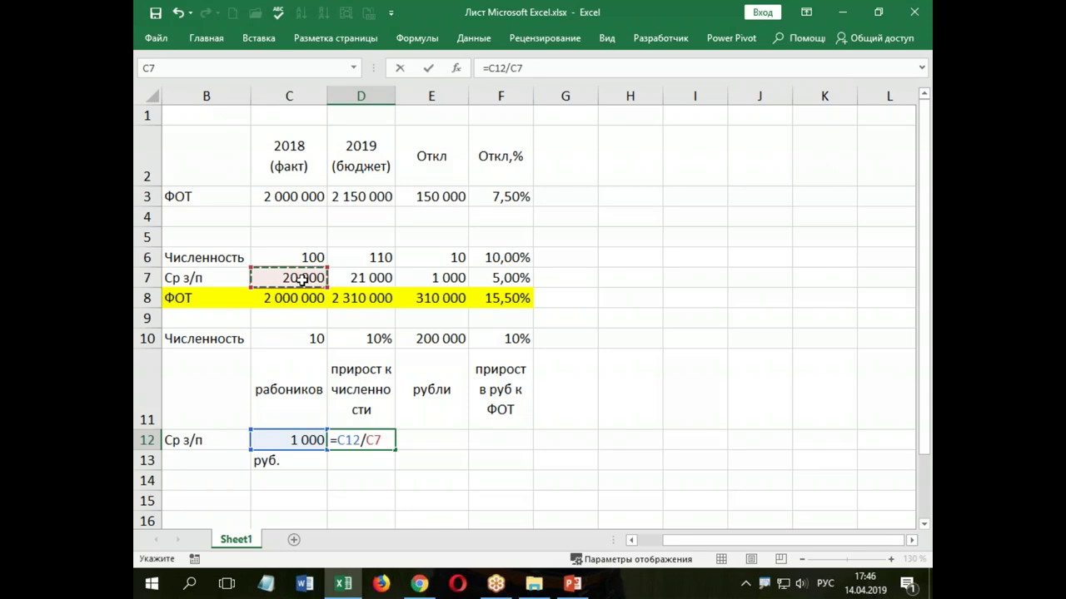
key("Return")
left_click(361, 437)
left_click(207, 39)
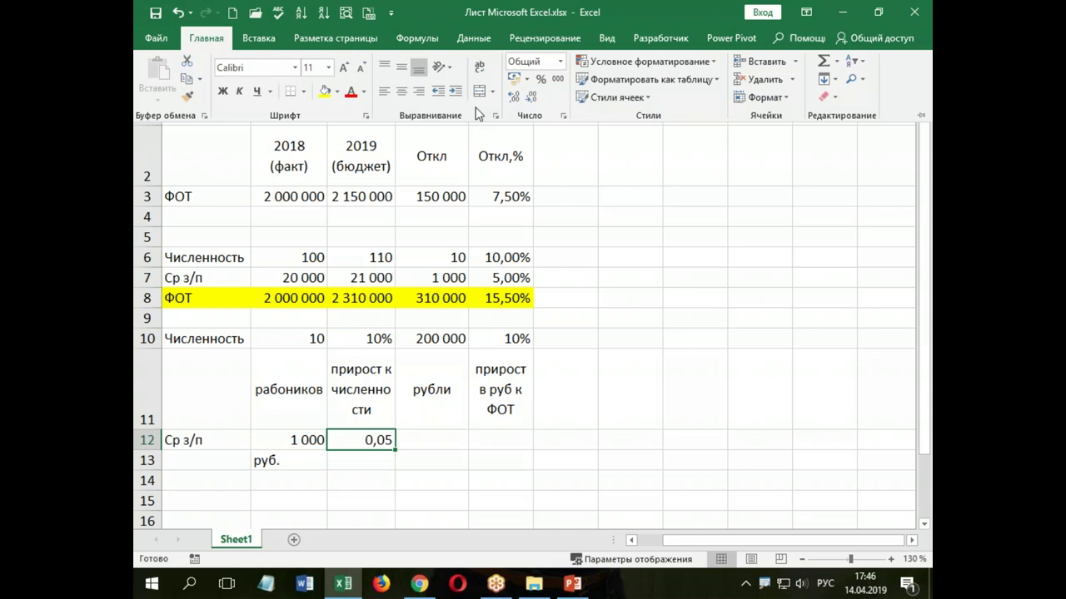
left_click(540, 81)
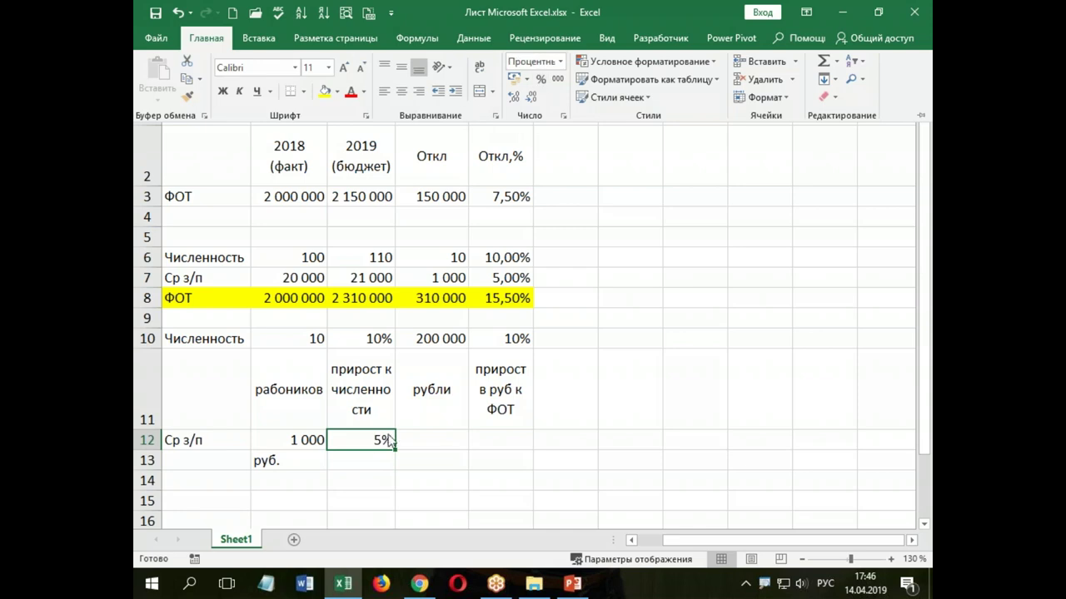
Enter the caption "прирост к СЗП" in D13 beneath the salary growth percentage
left_click(375, 456)
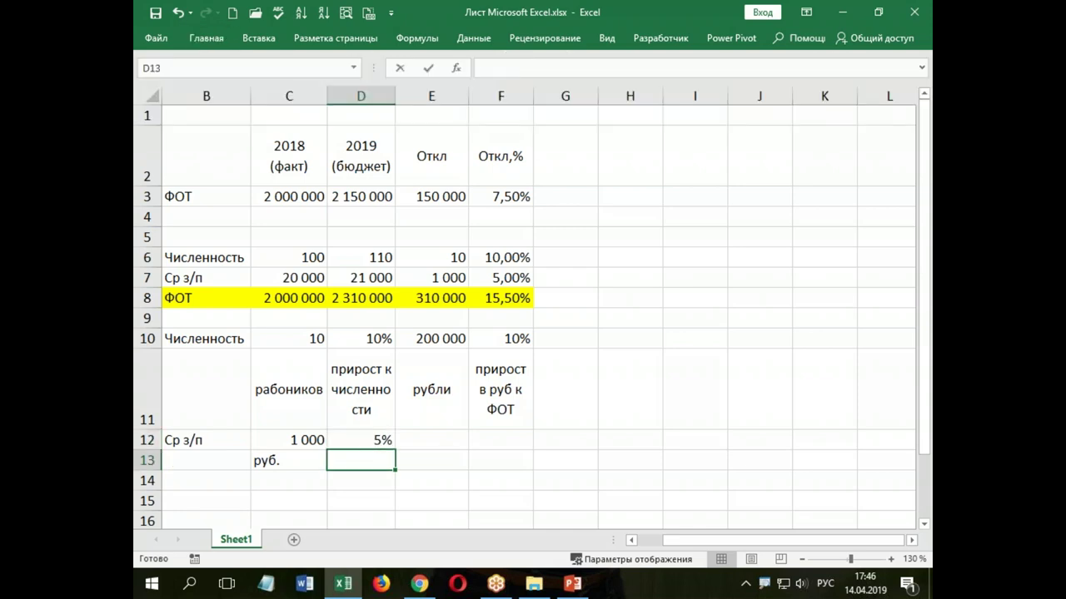
type("прирост ")
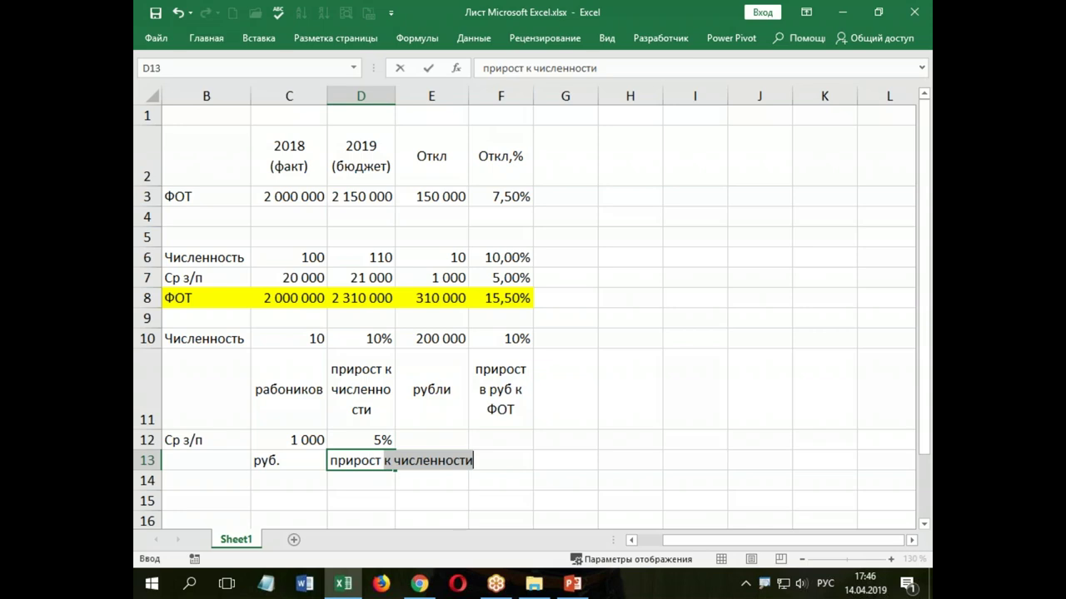
type("м СЗП")
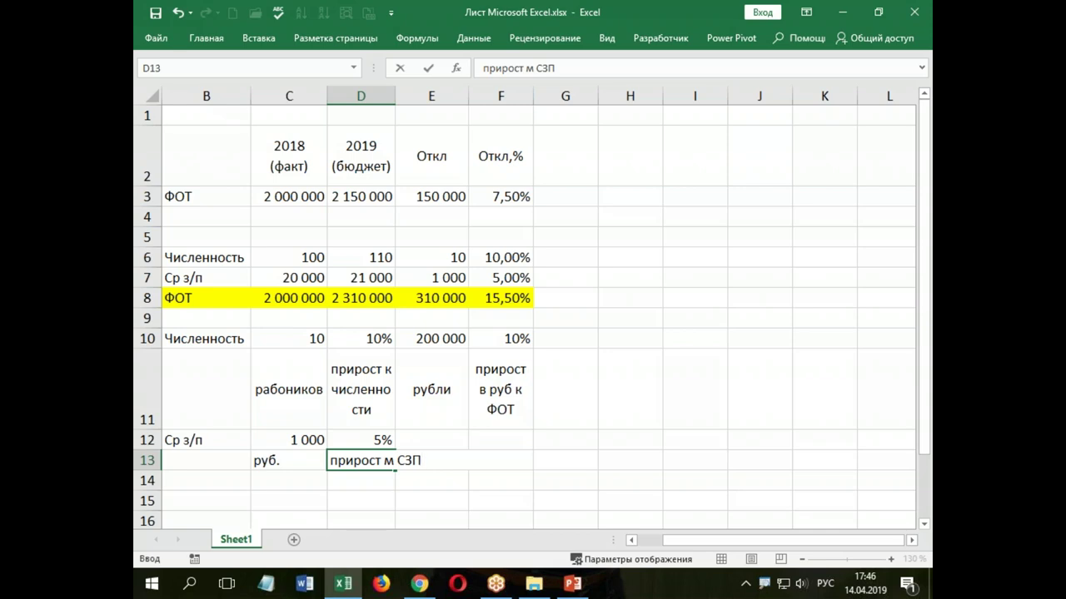
double_click(388, 461)
key("BackSpace")
type("к")
key("Return")
key("Up")
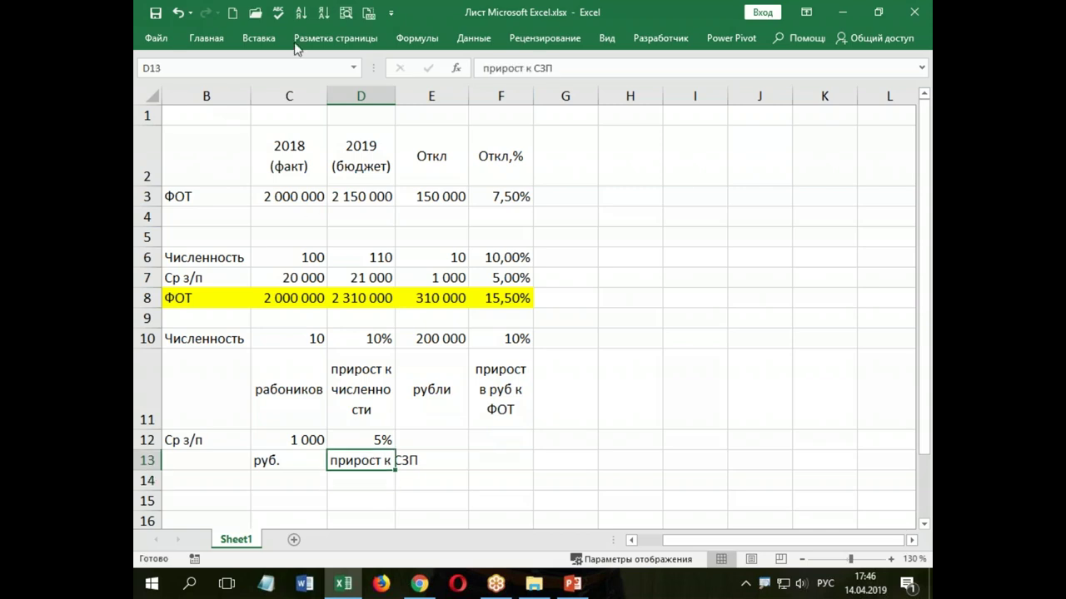
Wrap the text in D13 and centre the captions in C13:F13 horizontally
left_click(206, 37)
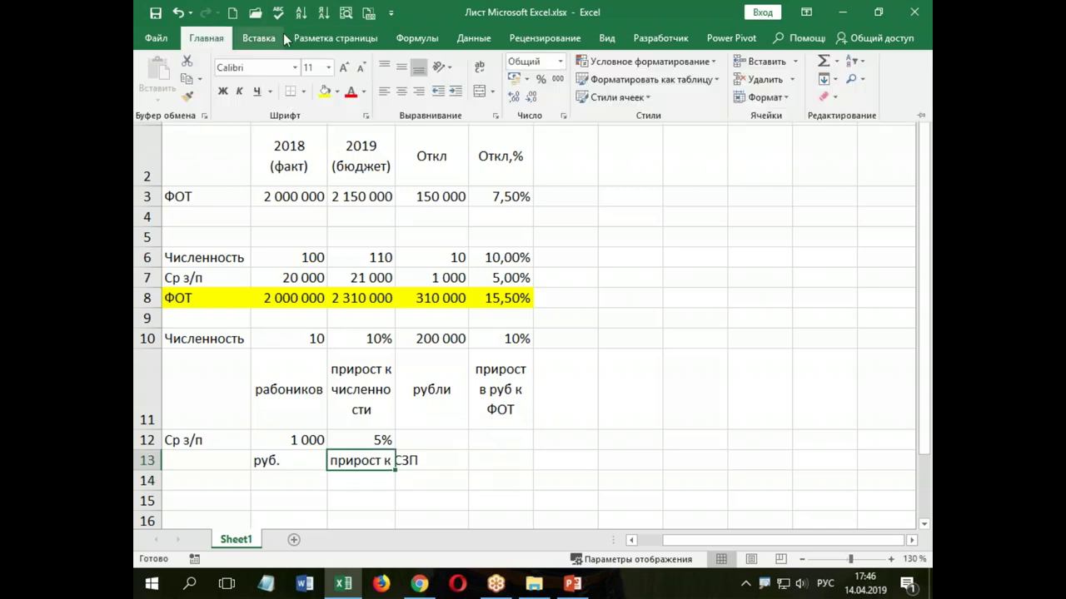
left_click(479, 73)
left_click(275, 475)
left_click(496, 473, "shift")
left_click(207, 37)
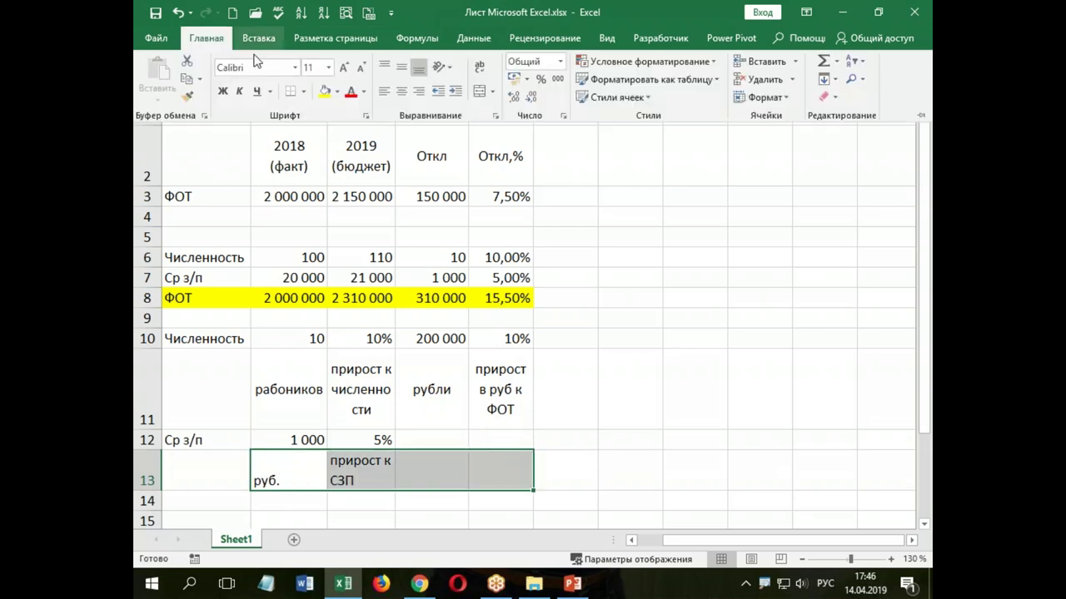
left_click(402, 91)
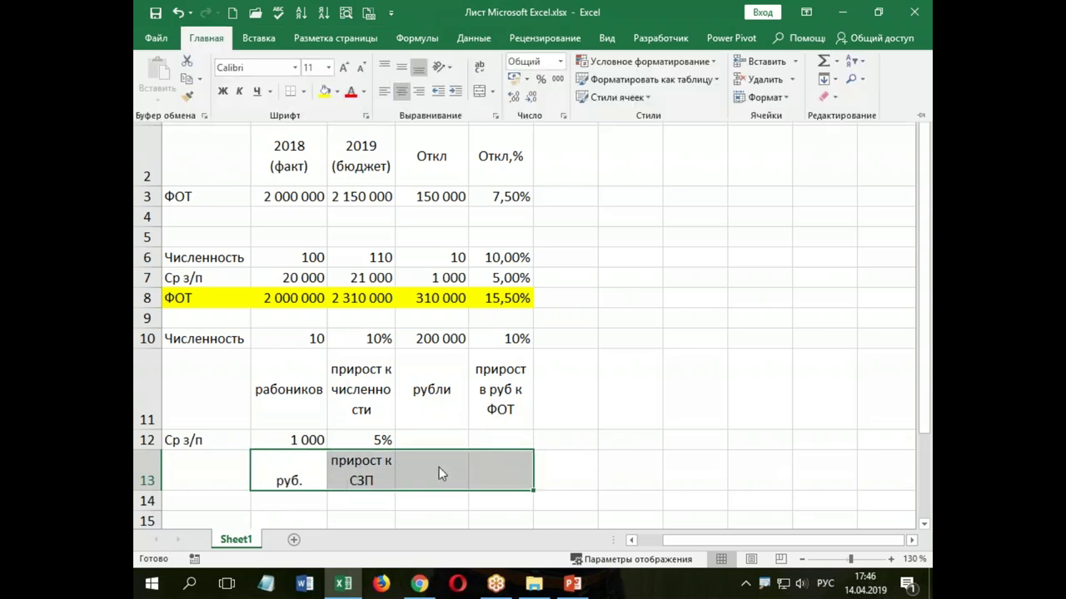
Calculate the payroll effect of the average salary change in E12 with the formula =C12*D6
left_click(438, 442)
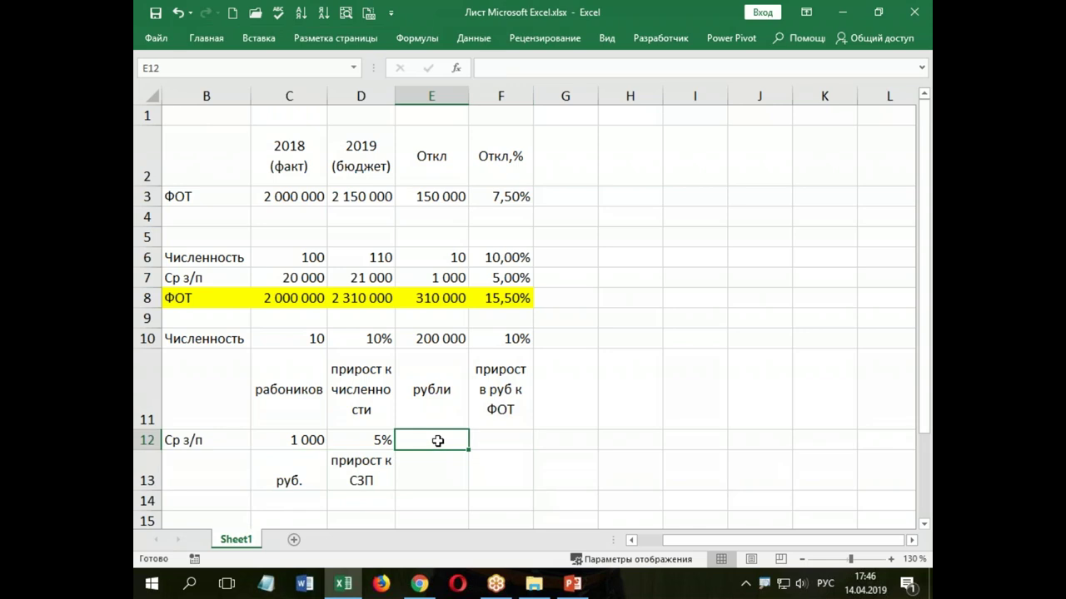
type("=")
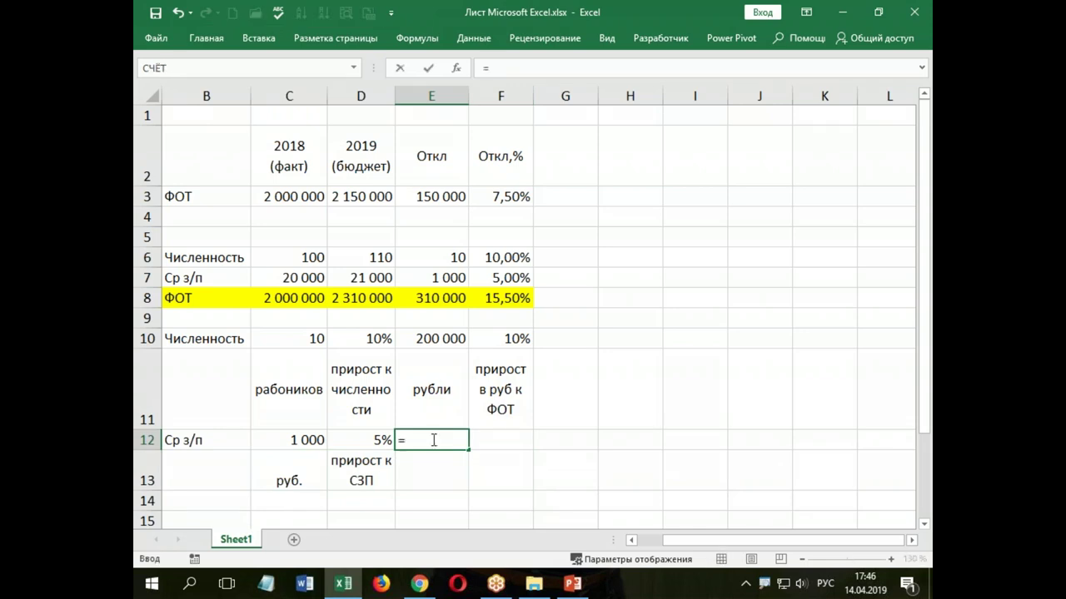
left_click(296, 441)
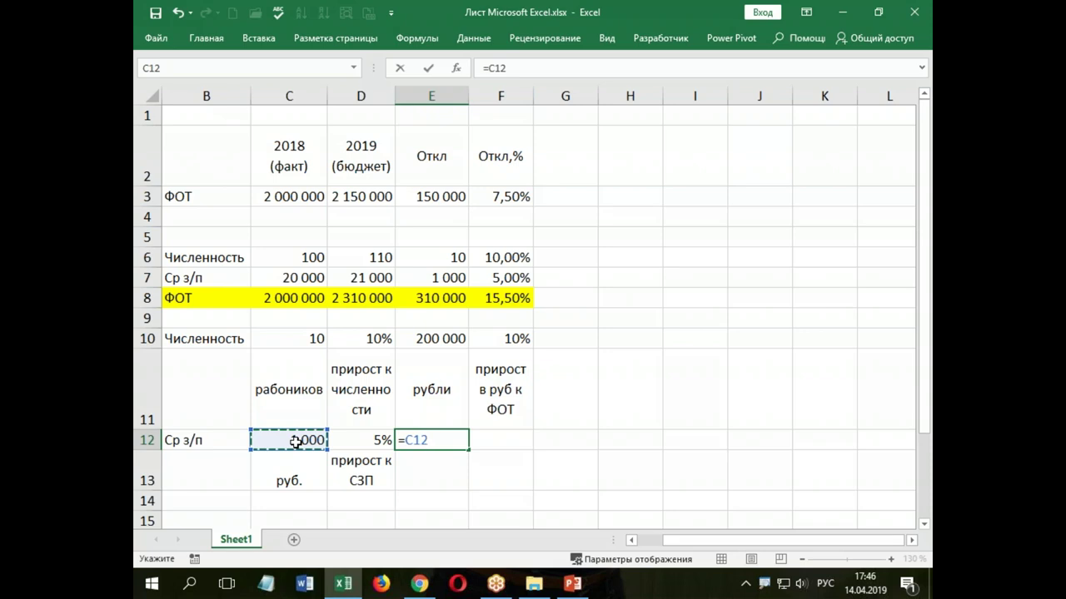
type("*")
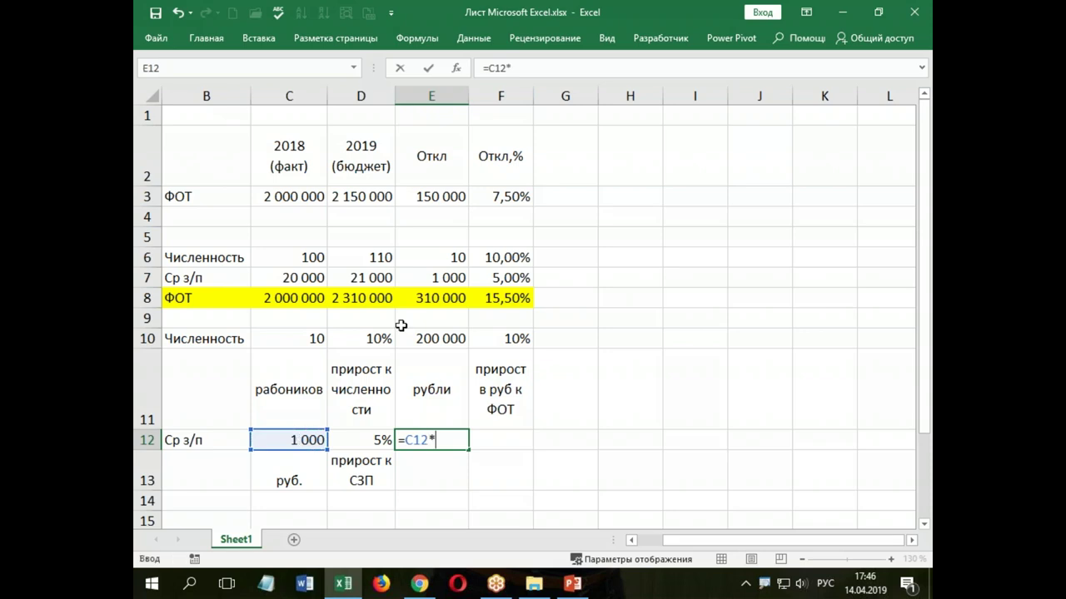
left_click(375, 258)
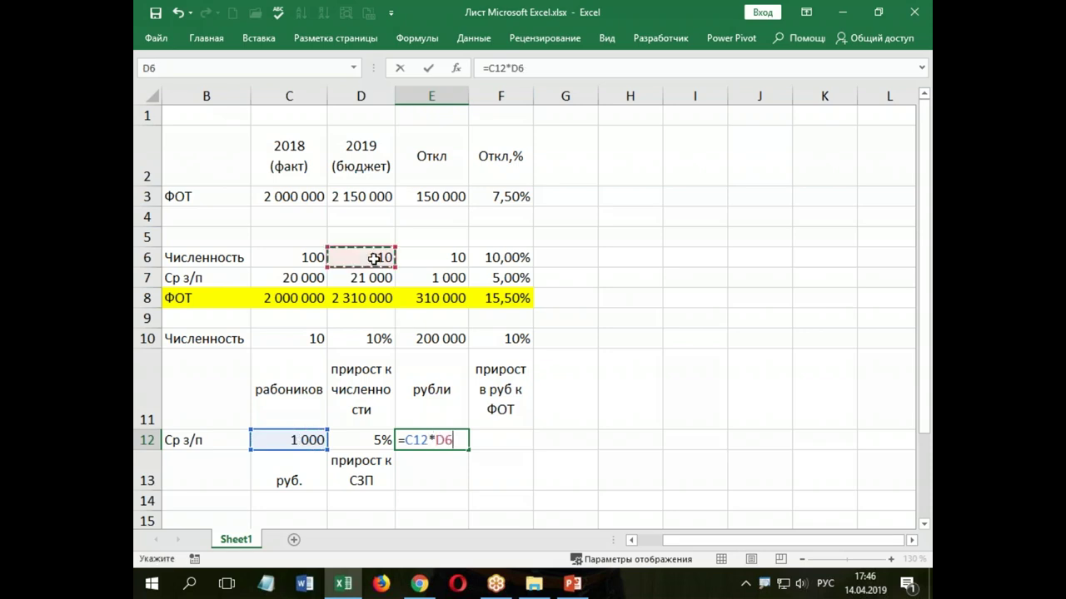
key("Return")
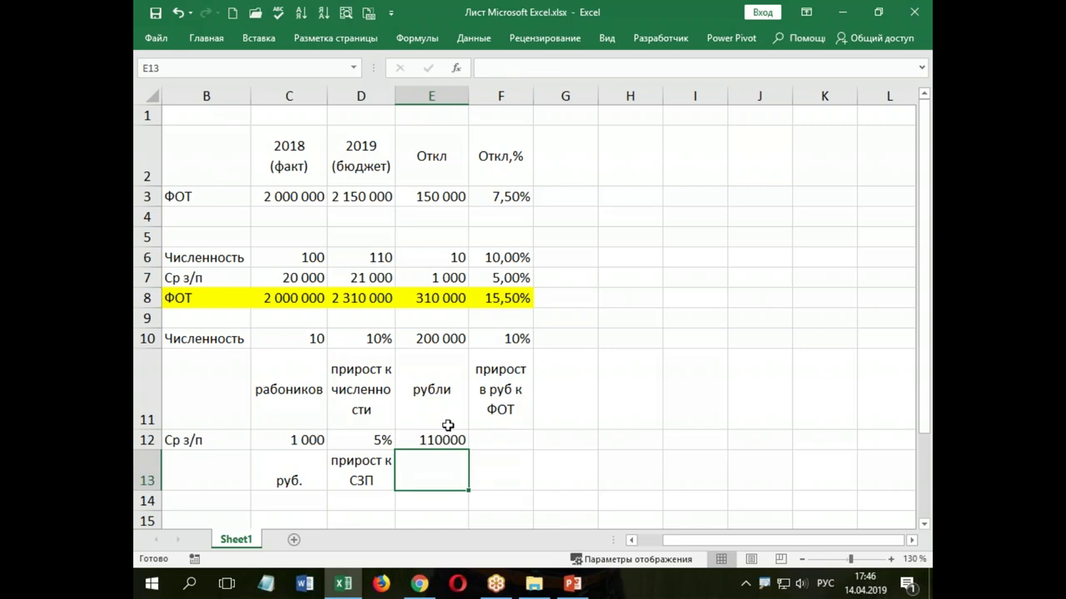
Copy the number format of E10 onto the salary payroll effect in E12
left_click(440, 338)
left_click(206, 39)
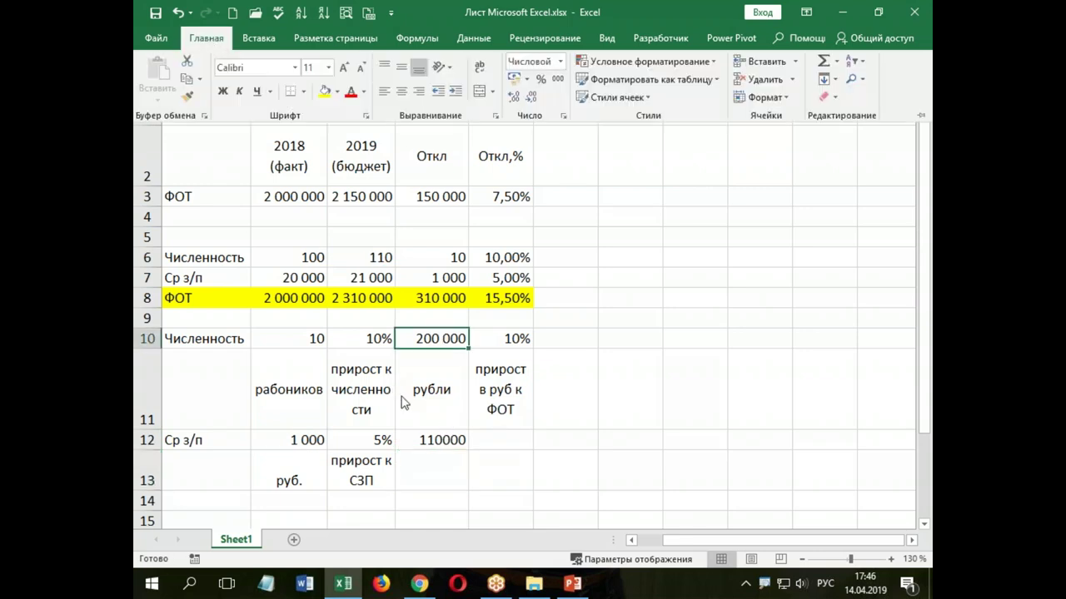
left_click(187, 97)
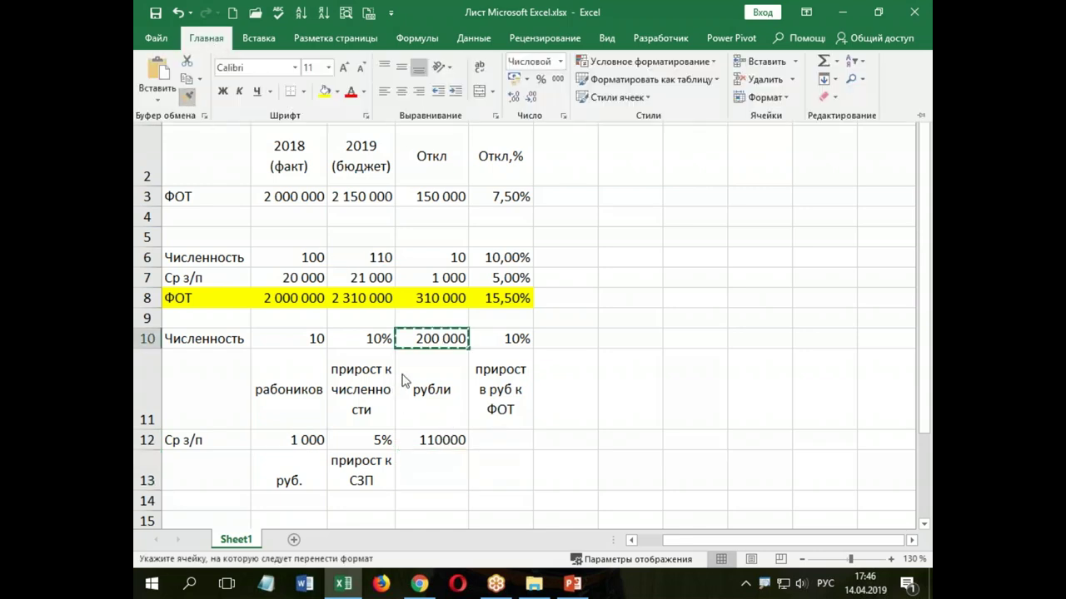
left_click(439, 440)
Calculate the salary effect as a share of 2018 payroll in F12 with the formula =E12/C8
left_click(497, 444)
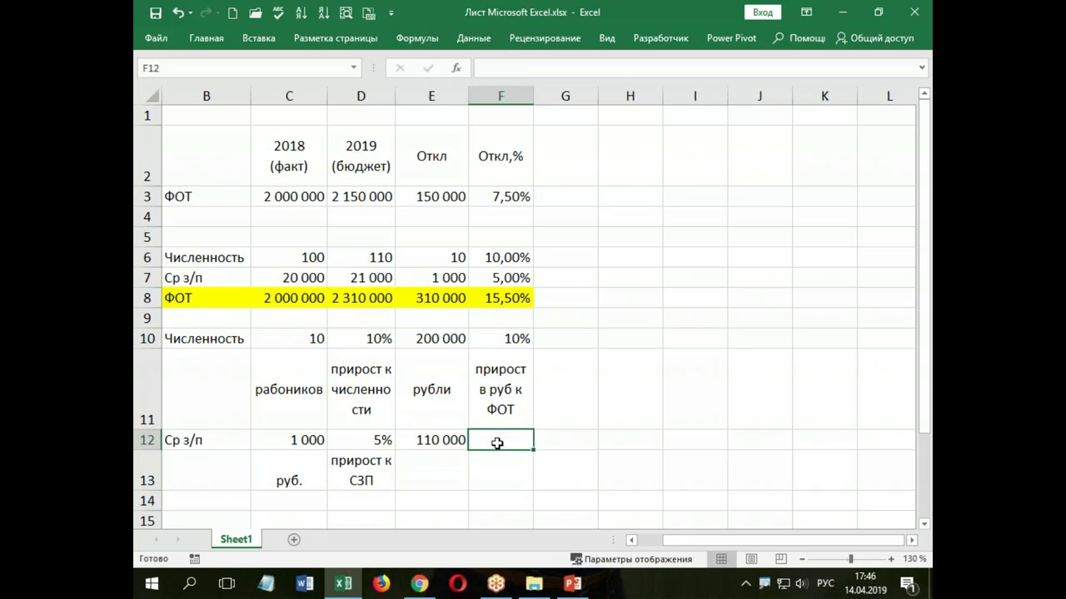
type("=")
left_click(457, 440)
type("/")
left_click(285, 302)
key("Return")
Format the salary payroll growth in F12 as a percentage with one decimal place
left_click(500, 439)
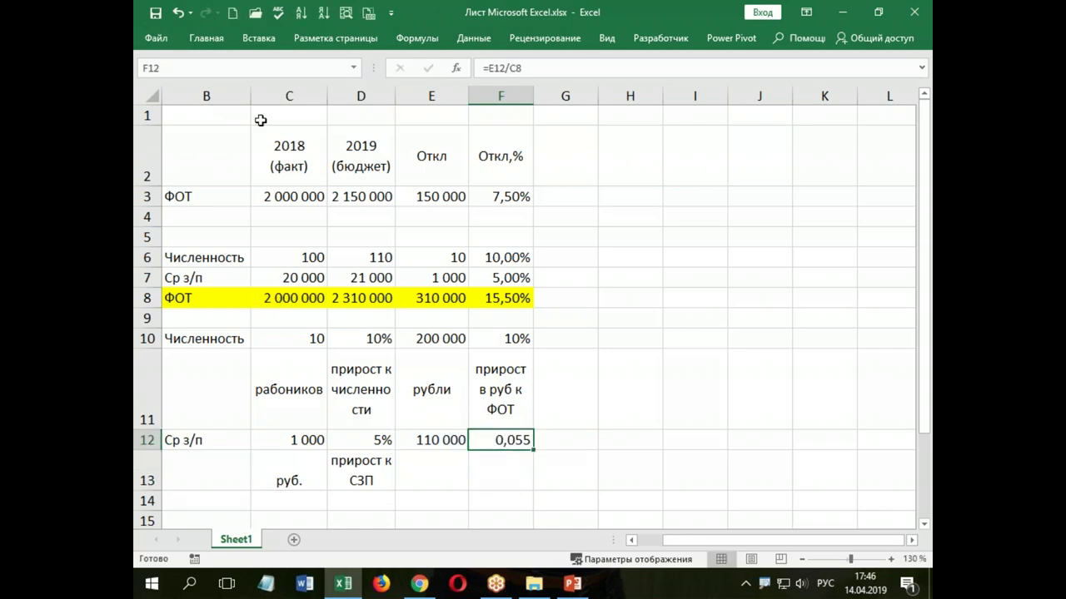
left_click(205, 39)
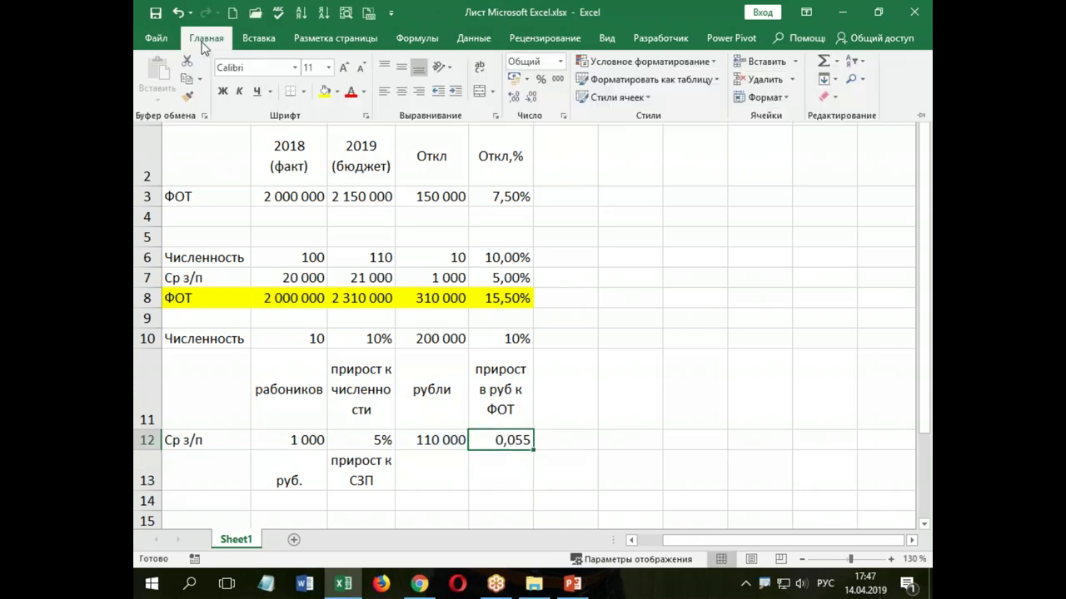
left_click(514, 98)
left_click(541, 81)
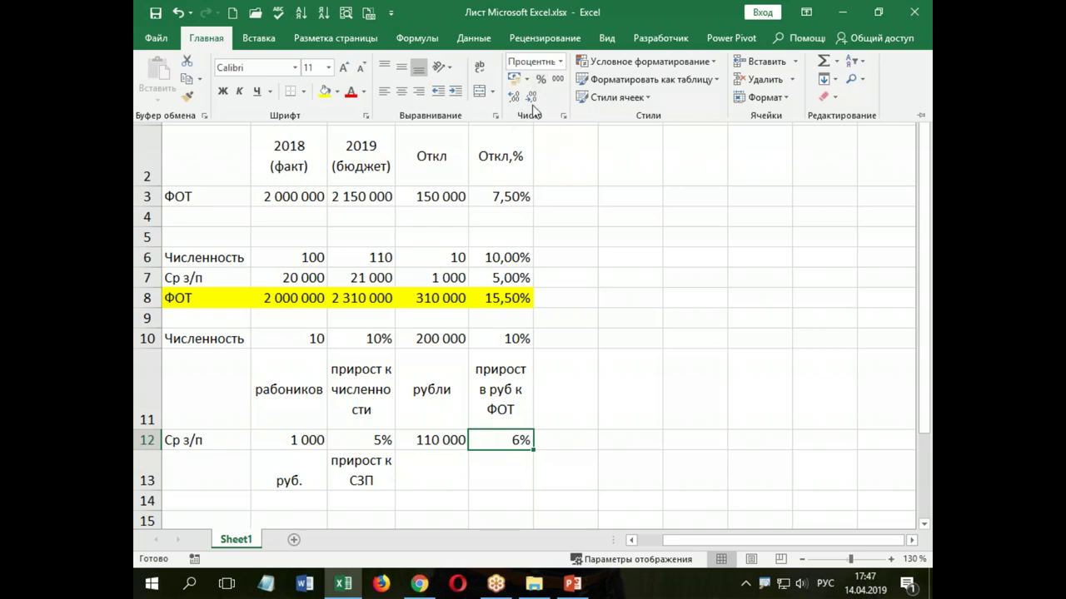
Show the headcount payroll growth percentage in F10 with one decimal place
left_click(515, 336)
left_click(515, 338)
left_click(200, 38)
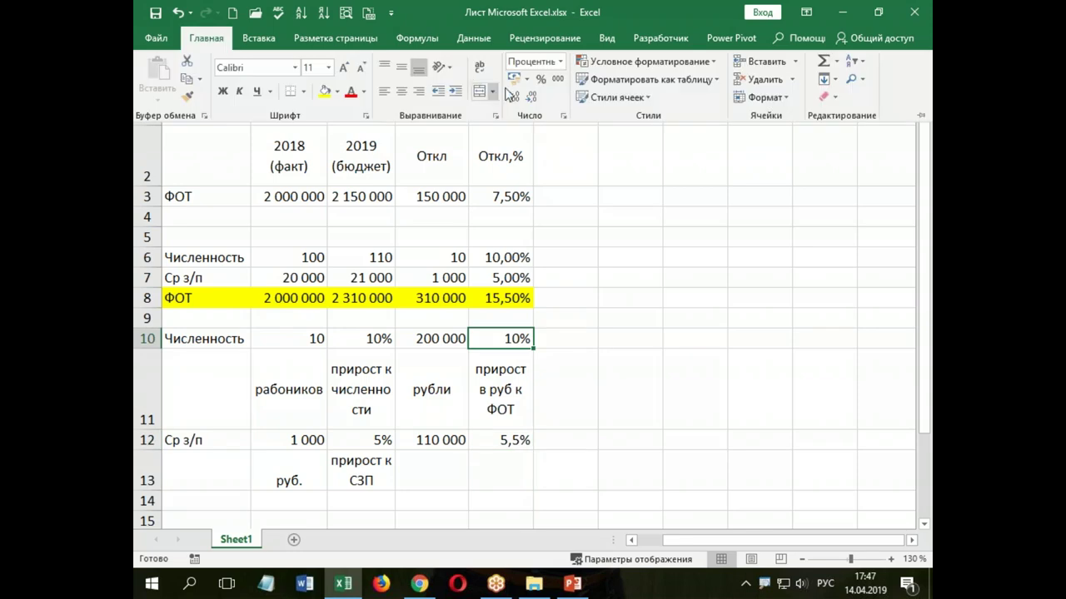
left_click(530, 99)
Centre the captions in C13:F13 vertically
left_click(467, 461)
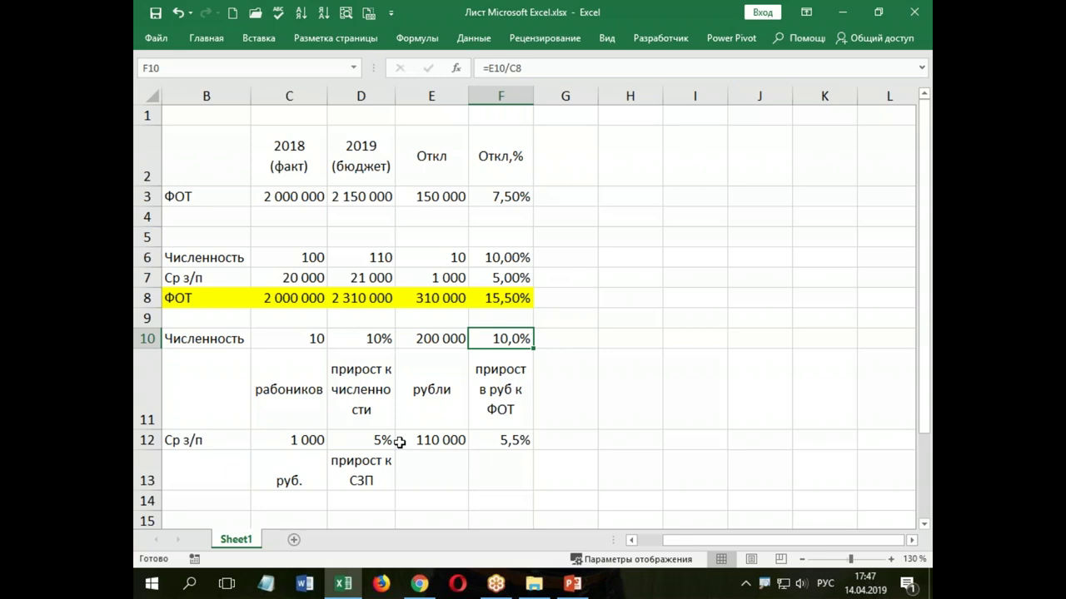
left_click_drag(272, 480, 503, 480)
left_click(205, 38)
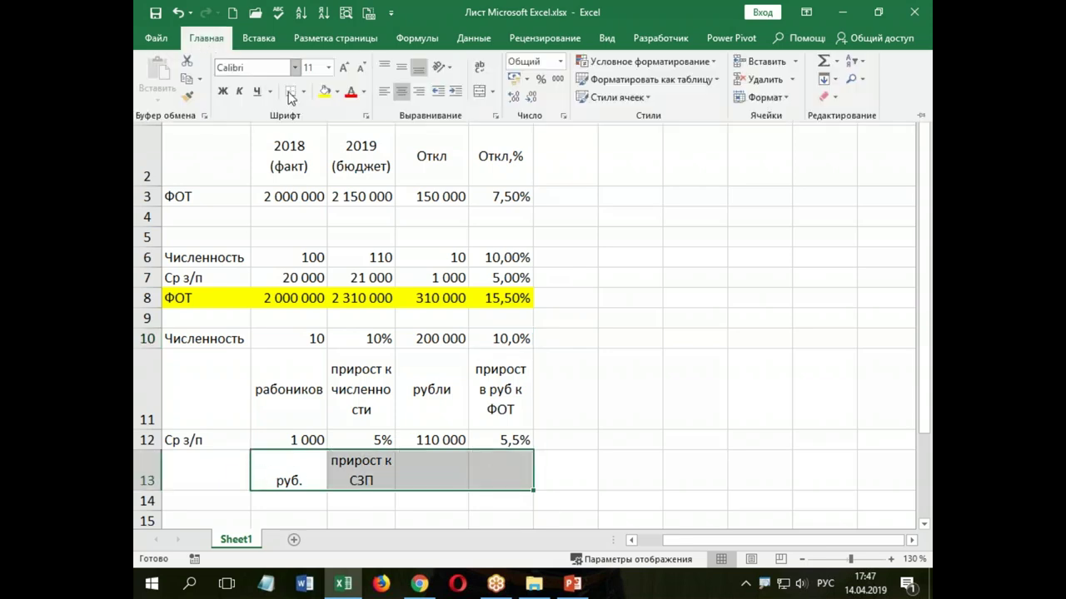
left_click(403, 73)
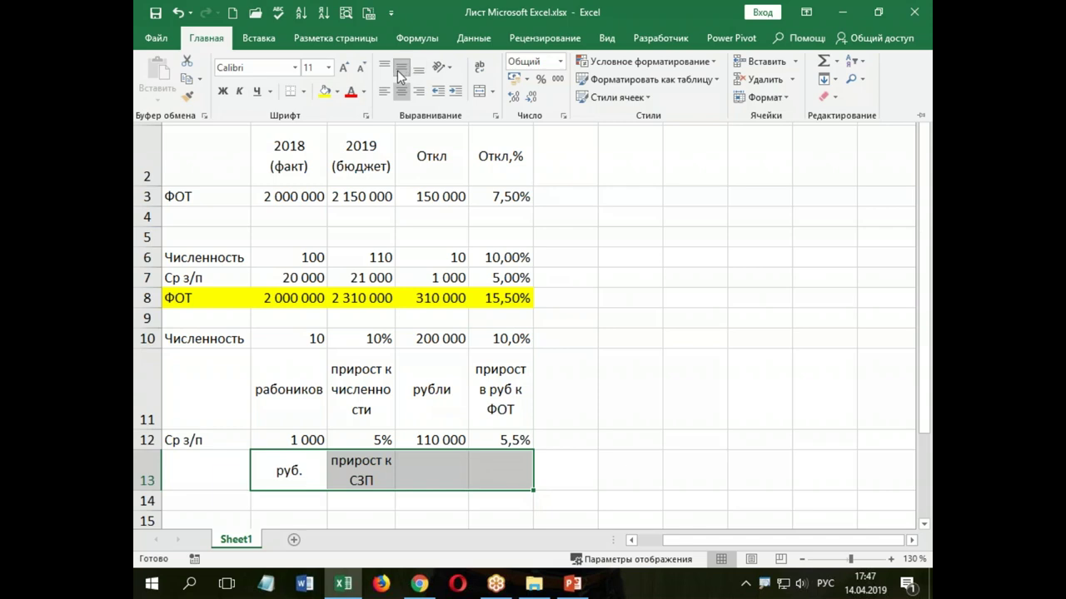
Enter the caption "руб." in E13 beneath the salary payroll effect
left_click(438, 462)
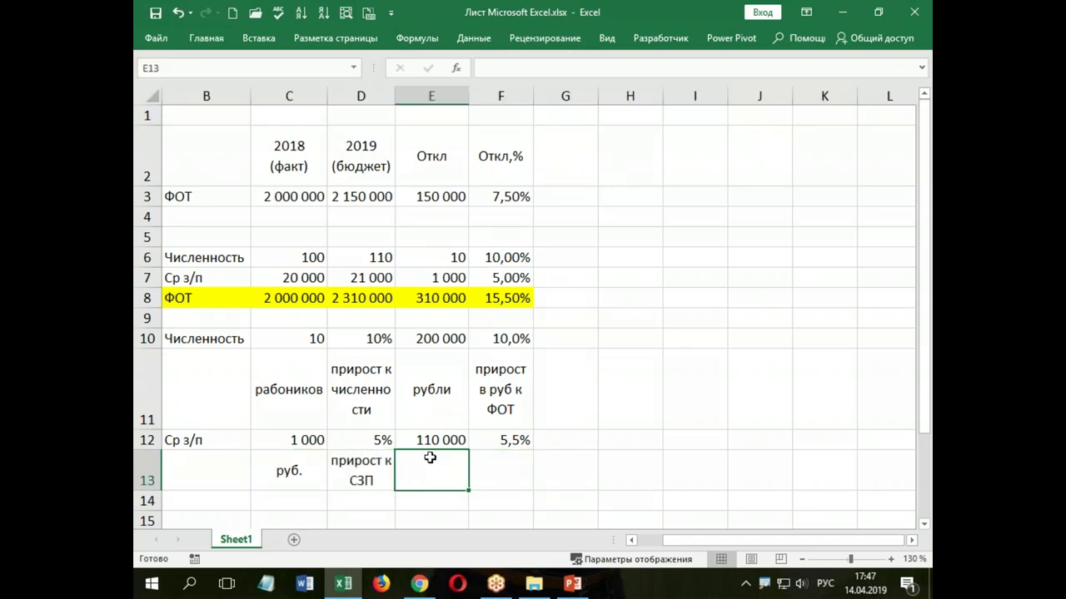
type("руб.")
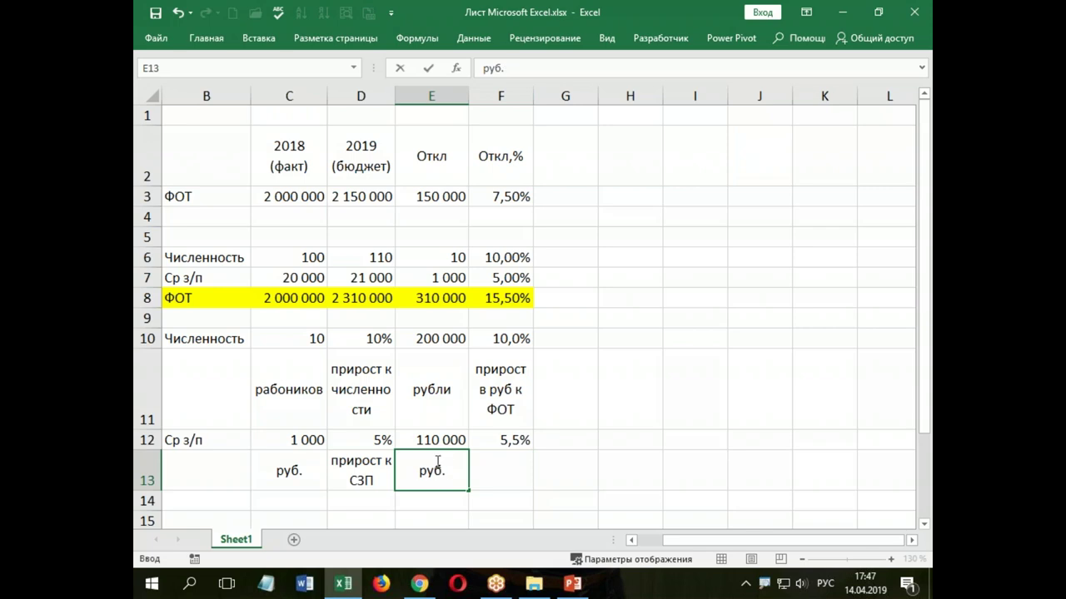
left_click(503, 470)
Copy the caption "прирост в руб к ФОТ" from F11 into F13
type("приров")
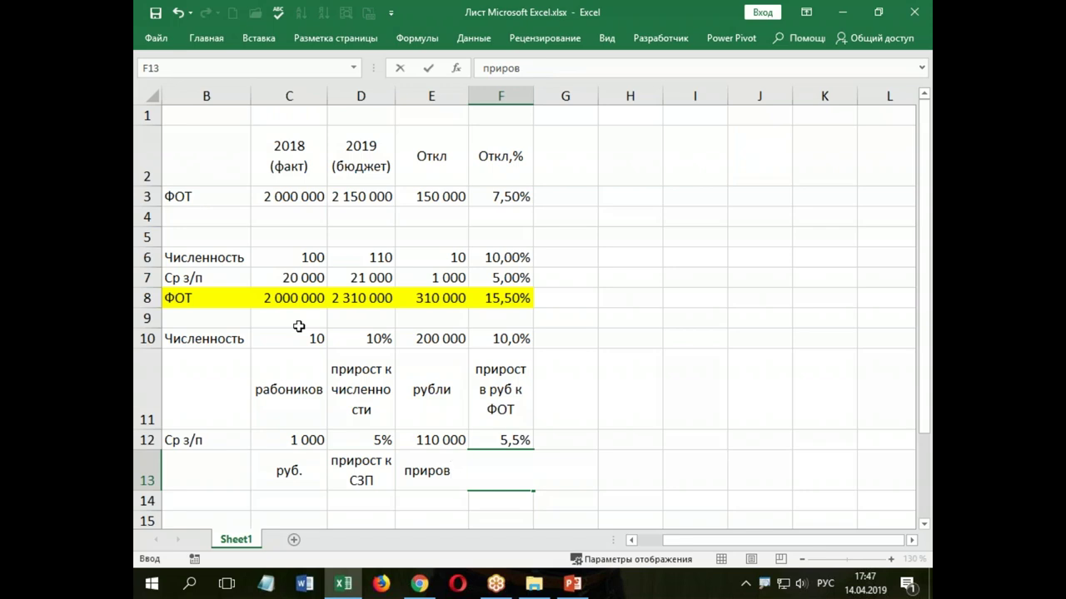
key("Escape")
left_click(500, 391)
right_click(502, 393)
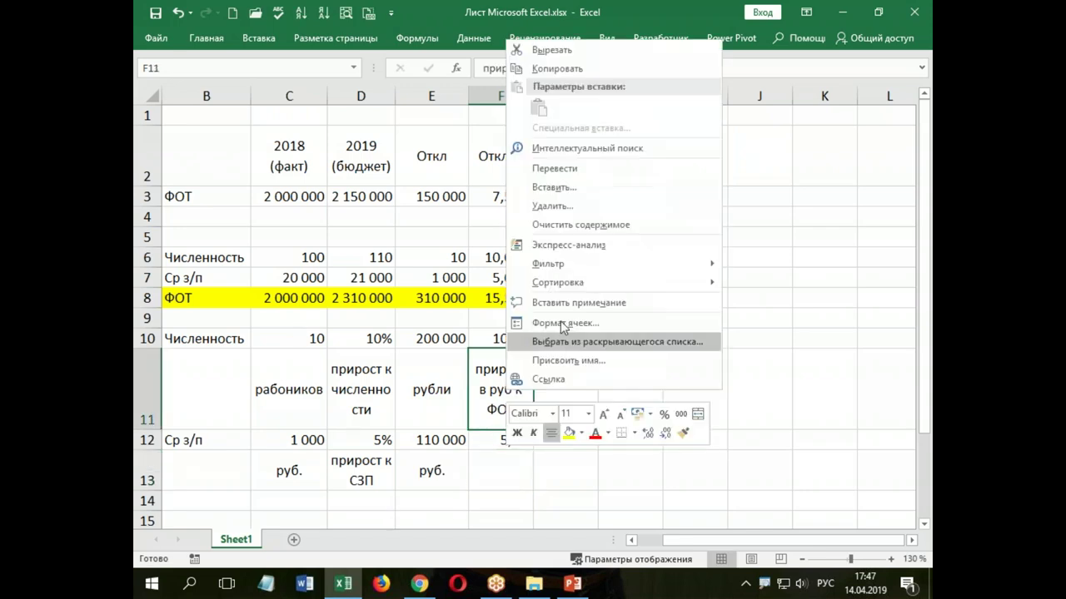
left_click(556, 68)
left_click(505, 472)
right_click(506, 472)
left_click(541, 212)
left_click(616, 439)
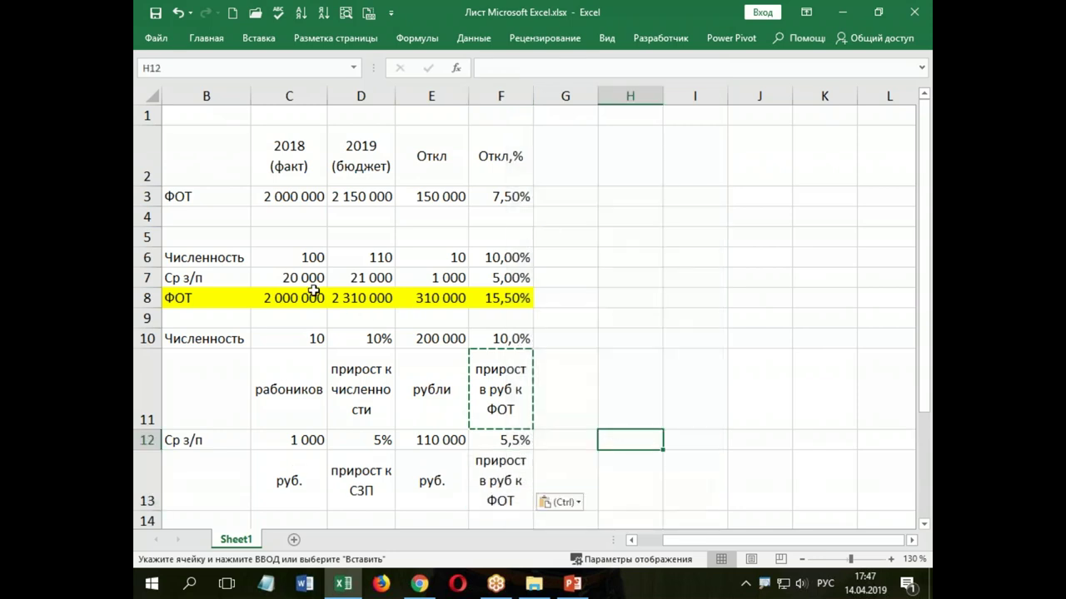
Fill the total payroll deviation cell E8 with standard light green
left_click(431, 298)
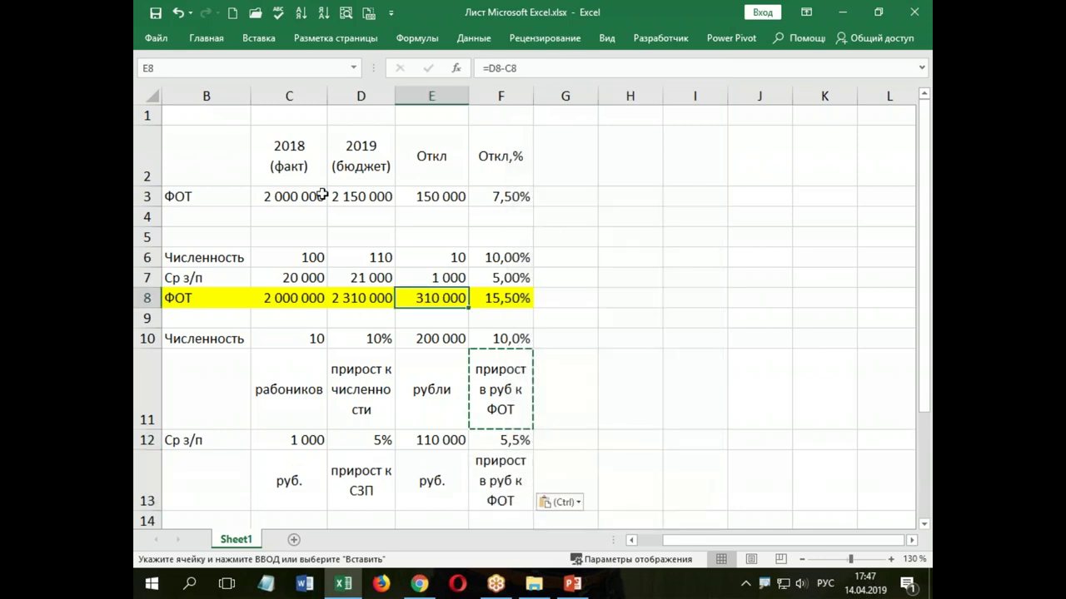
left_click(206, 39)
left_click(336, 90)
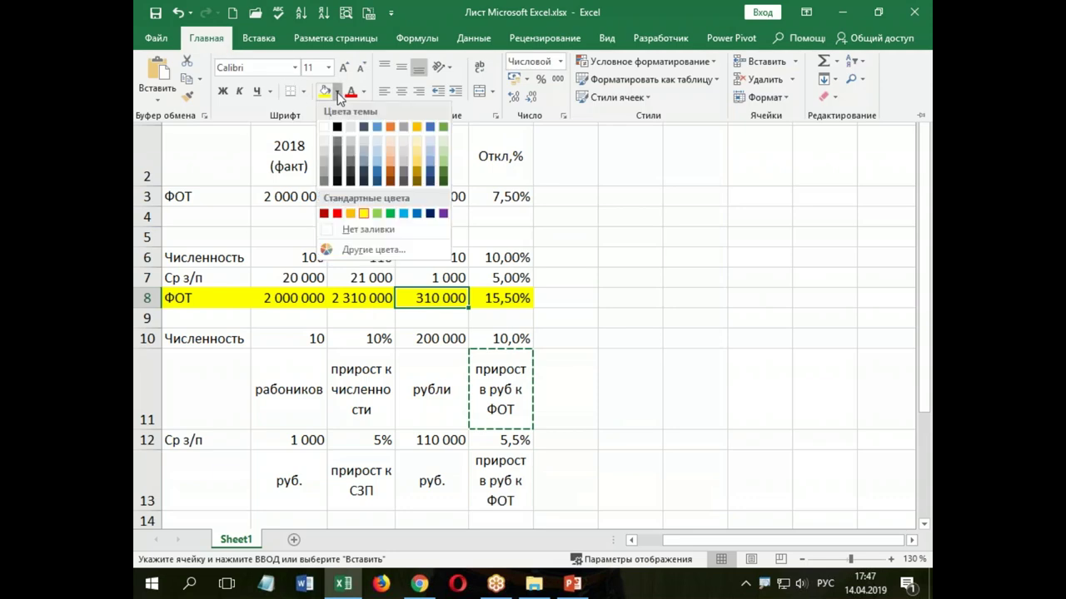
left_click(376, 214)
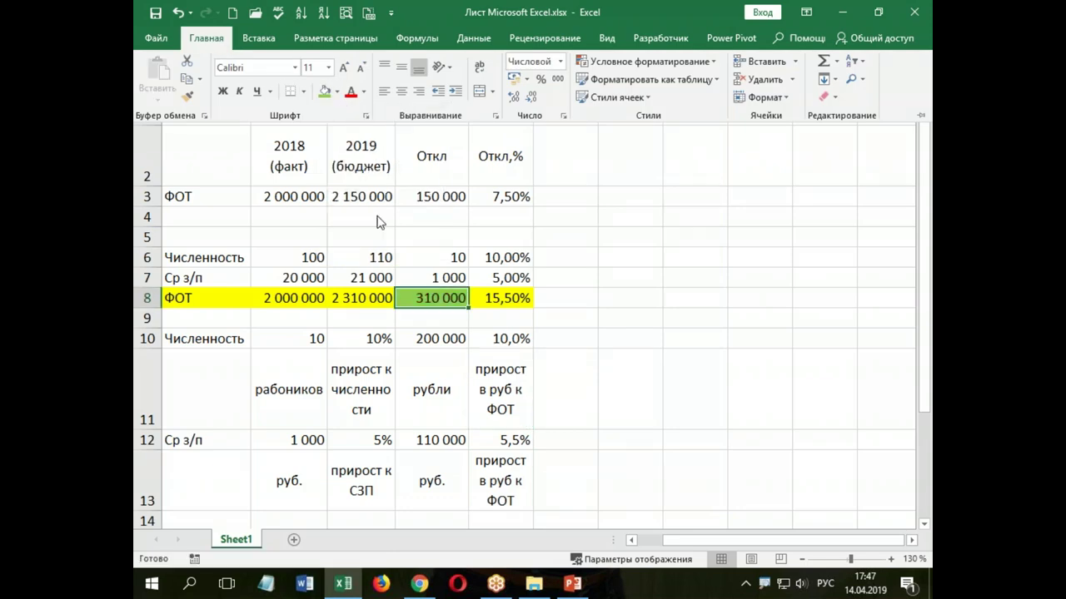
Apply the same light green fill to the headcount effect in E10 and the salary effect in E12
left_click(431, 339)
left_click(431, 339)
left_click(209, 39)
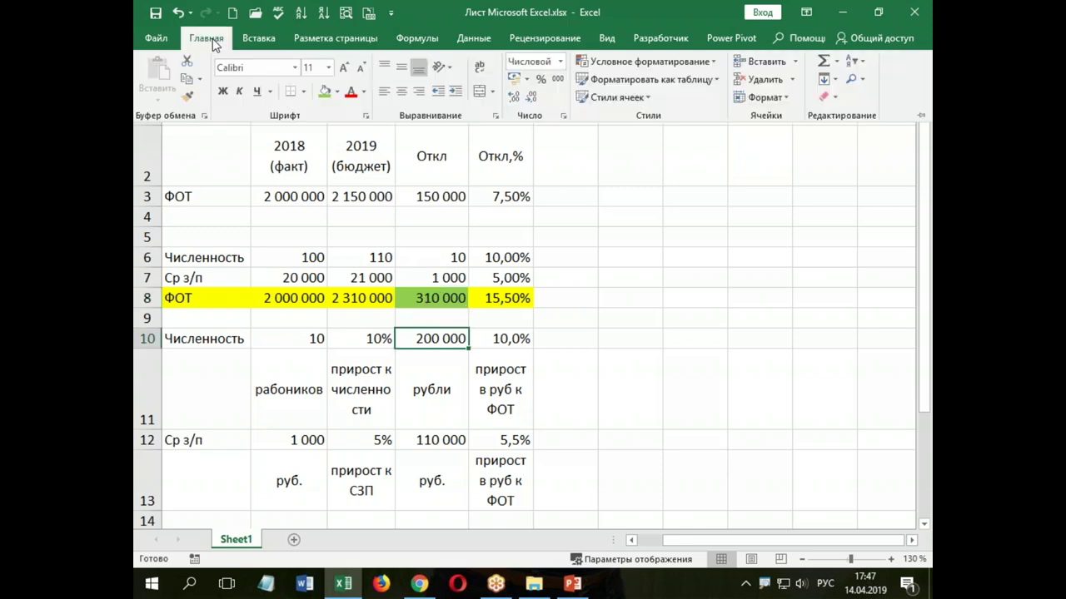
left_click(323, 91)
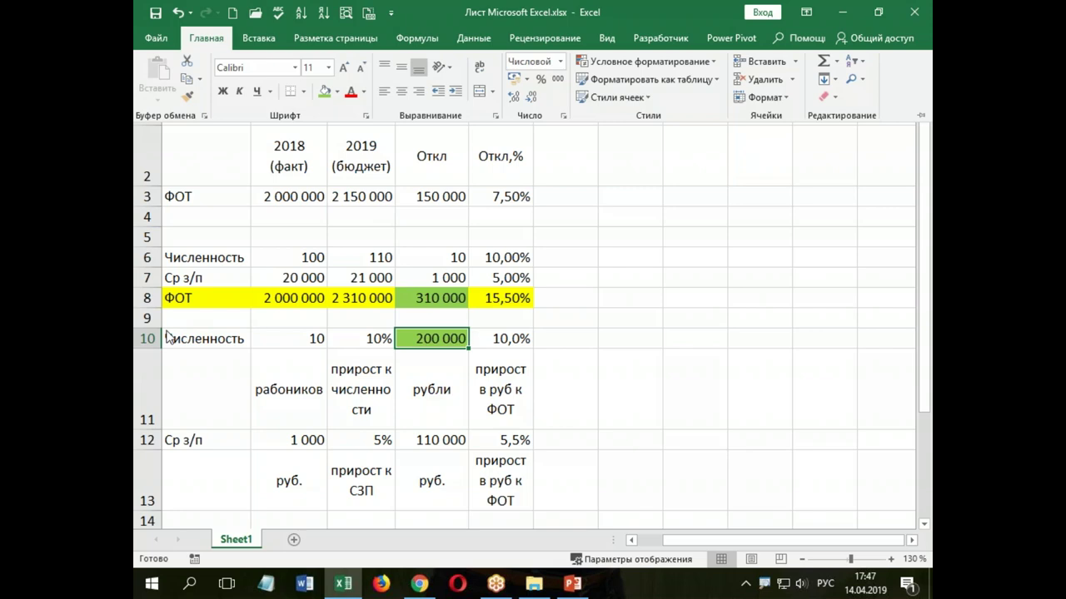
left_click(428, 439)
left_click(428, 439)
left_click(210, 39)
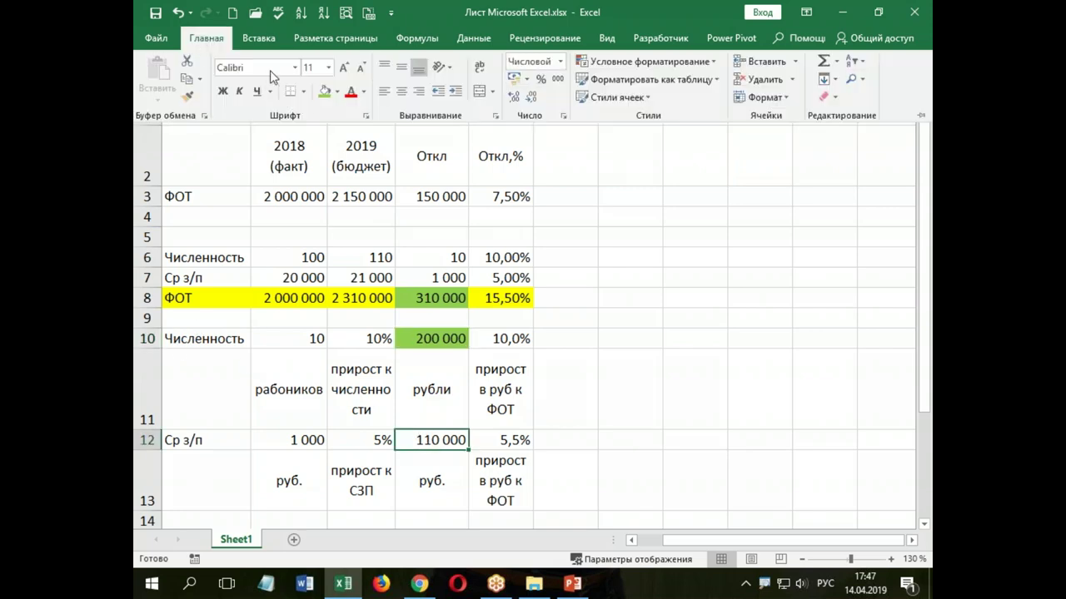
left_click(323, 92)
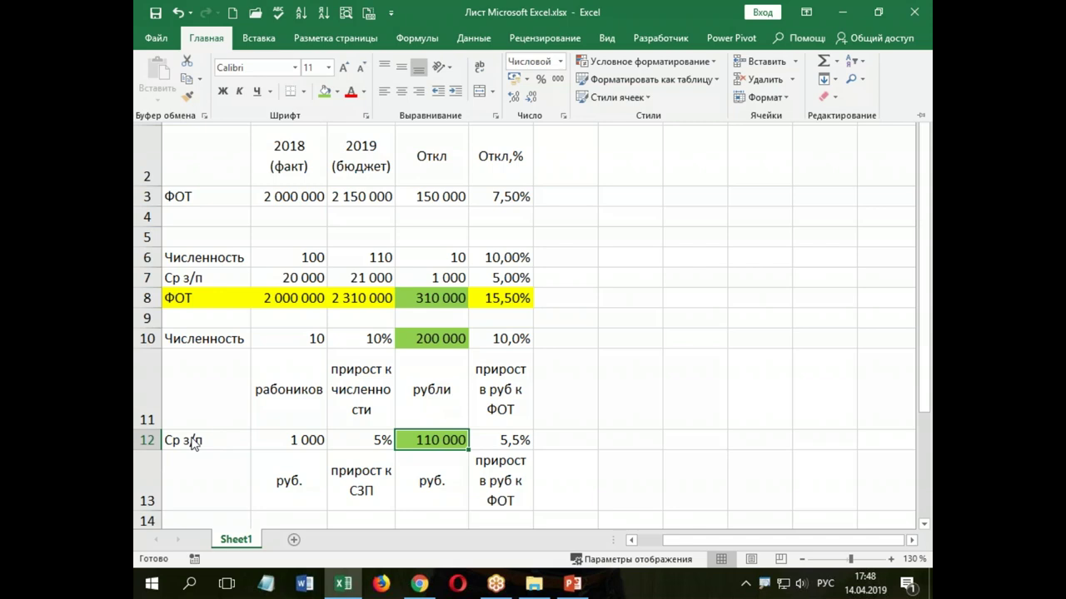
Fill the total payroll deviation percentage in F8 with standard orange
left_click(496, 301)
left_click(492, 297)
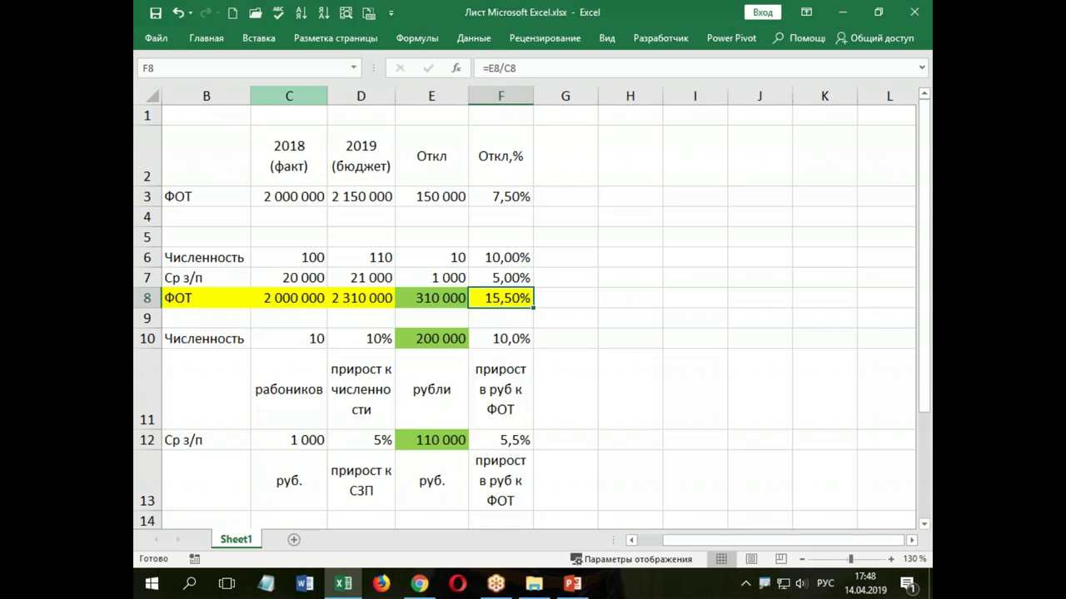
left_click(207, 38)
left_click(338, 93)
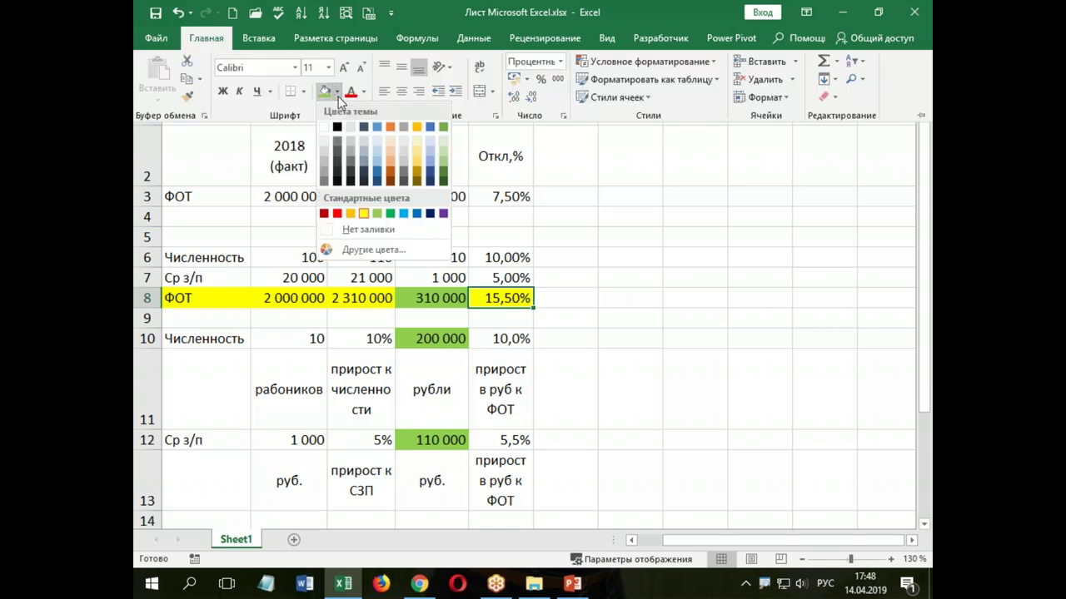
left_click(356, 214)
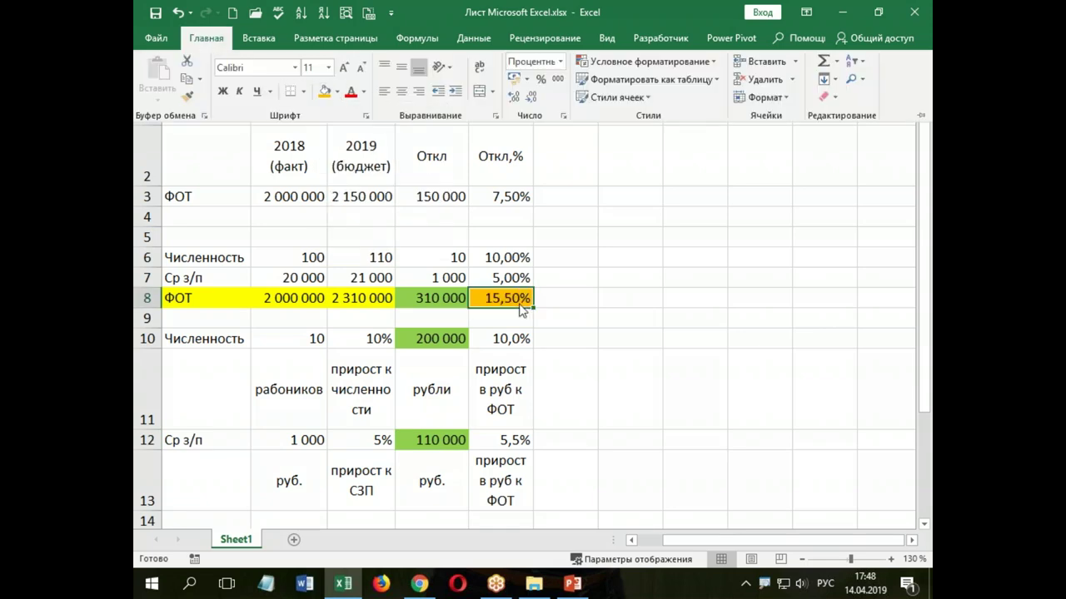
Apply the same orange fill to the payroll growth percentages in F10 and F12
left_click(513, 341)
left_click(509, 339)
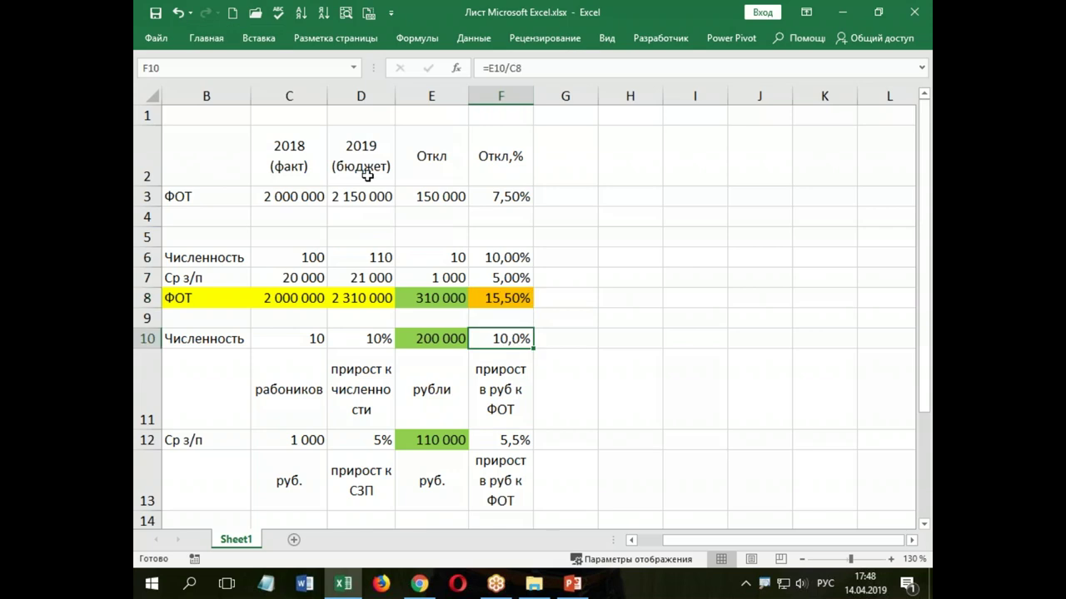
left_click(208, 38)
left_click(324, 91)
left_click(502, 441)
left_click(502, 442)
left_click(206, 38)
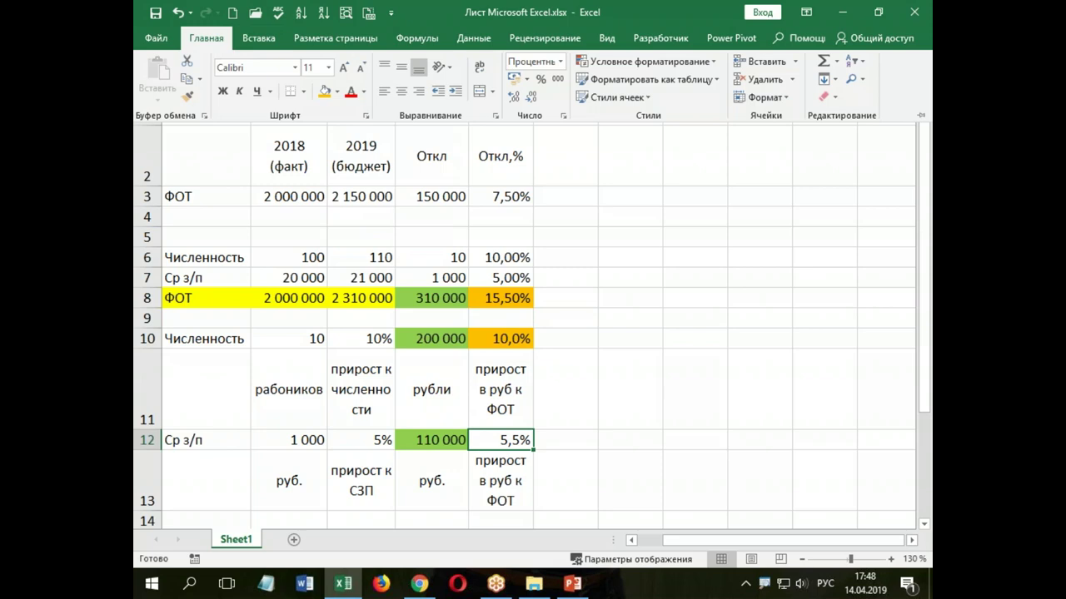
left_click(324, 91)
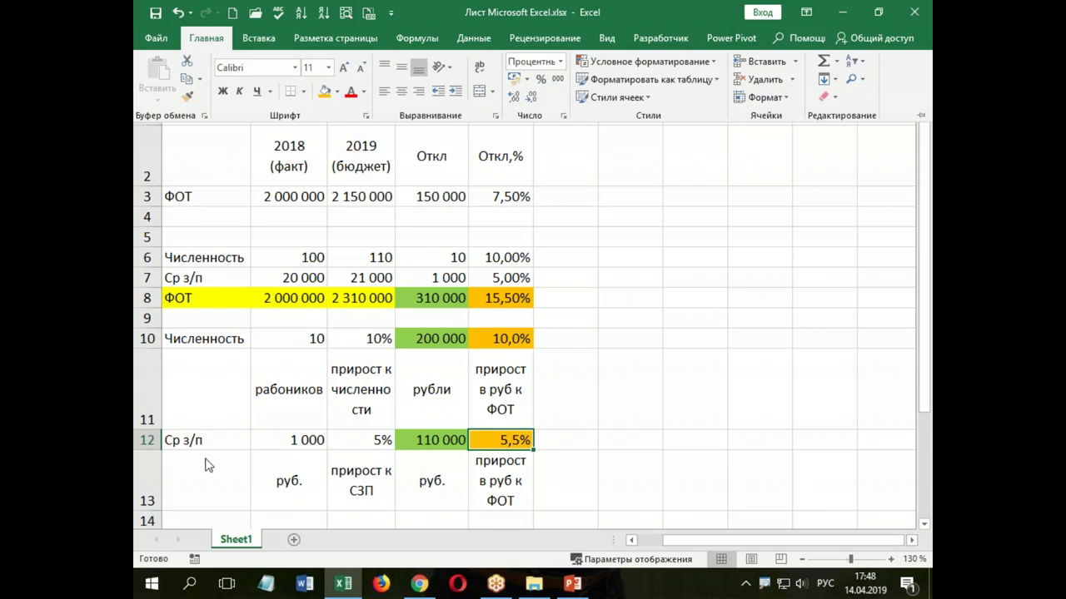
Calculate the headcount effect's share of the total payroll deviation in G10 with the formula =E10/E8
left_click(571, 349)
left_click(561, 338)
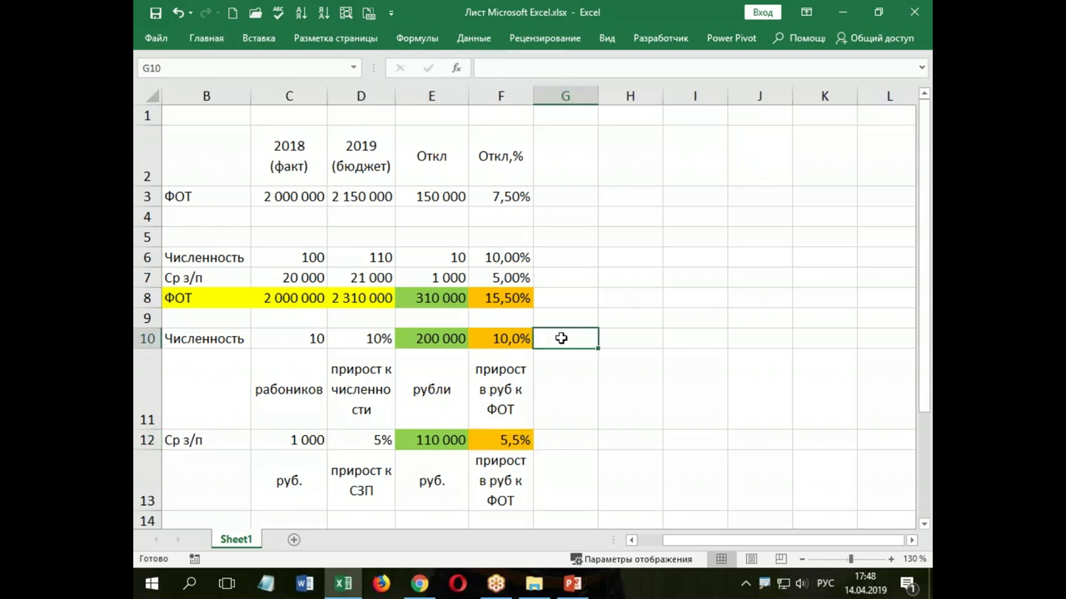
type("=")
left_click(431, 339)
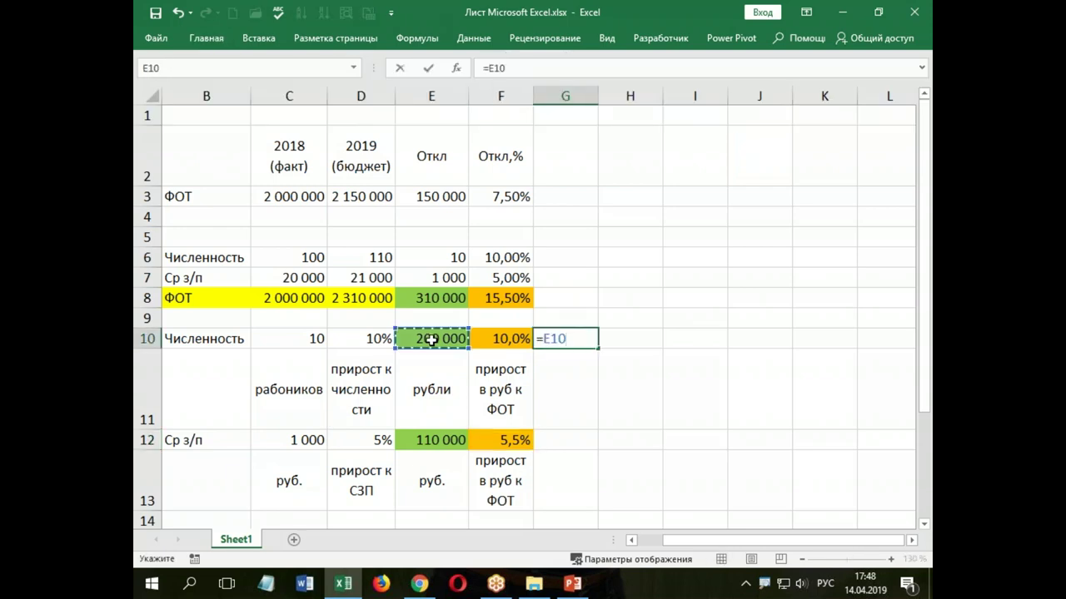
type("/")
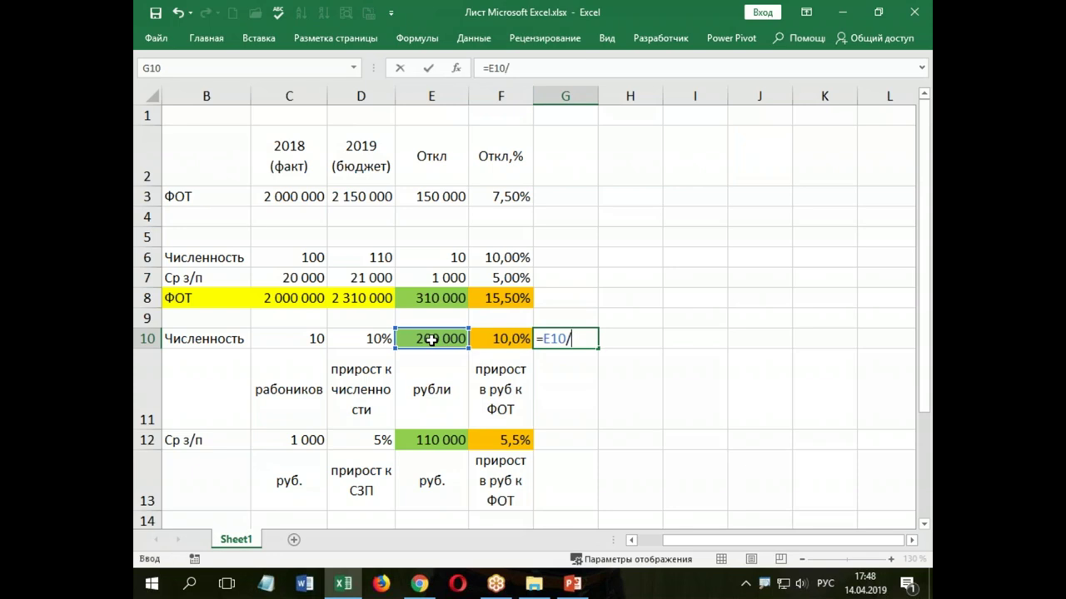
left_click(431, 298)
key("Return")
Format the headcount share in G10 as a whole percentage
left_click(555, 341)
left_click(205, 43)
left_click(540, 79)
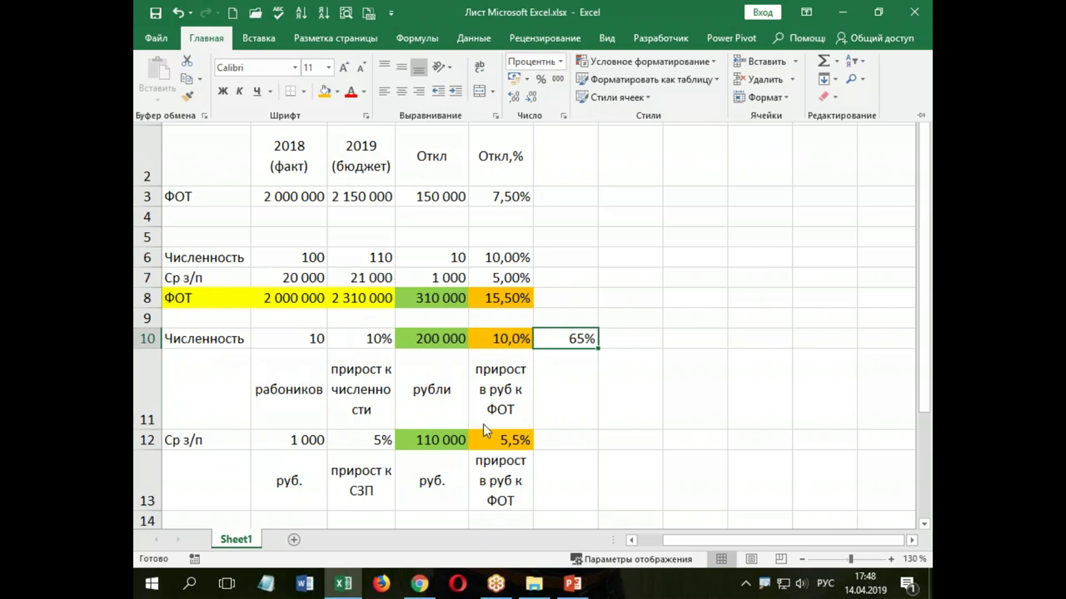
Calculate the salary effect's share of the total payroll deviation in G12 with the formula =E12/E8
left_click(554, 446)
type("=")
left_click(433, 439)
type("/")
left_click(426, 298)
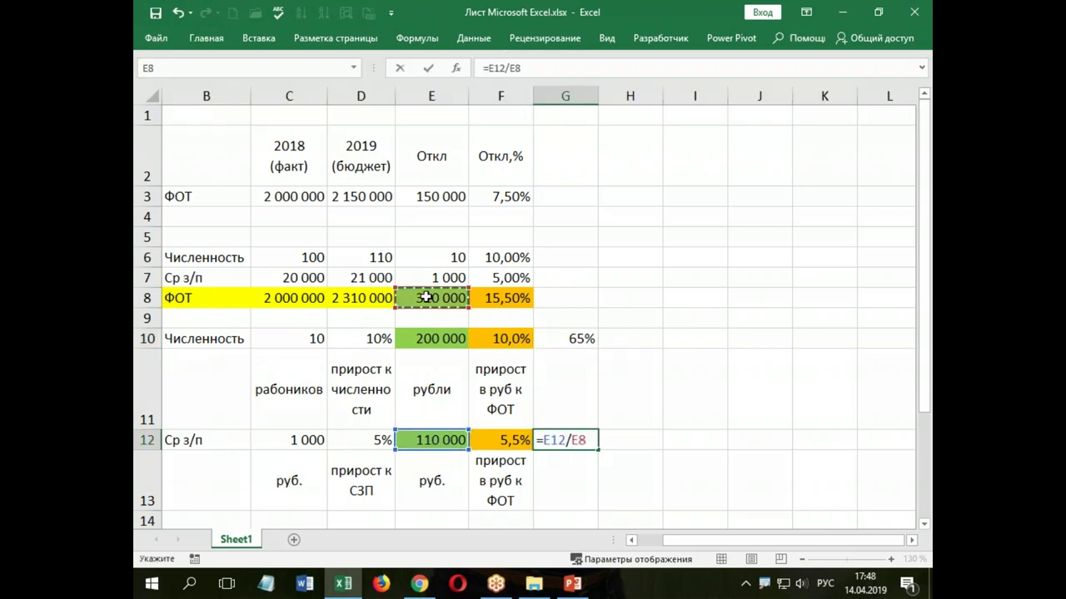
key("Return")
Format the salary share in G12 as a whole percentage
left_click(571, 437)
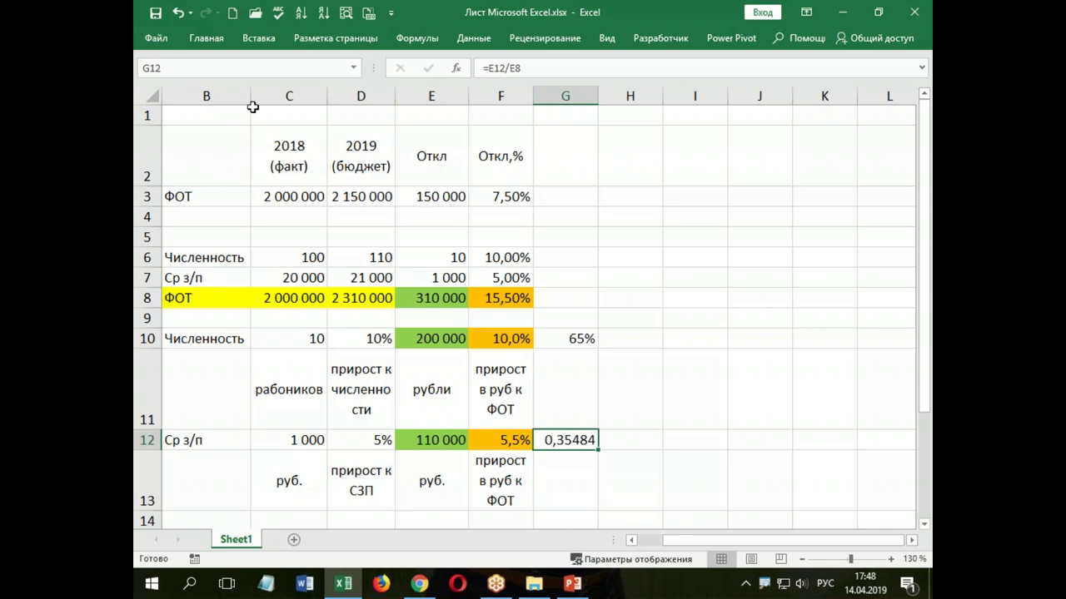
left_click(206, 42)
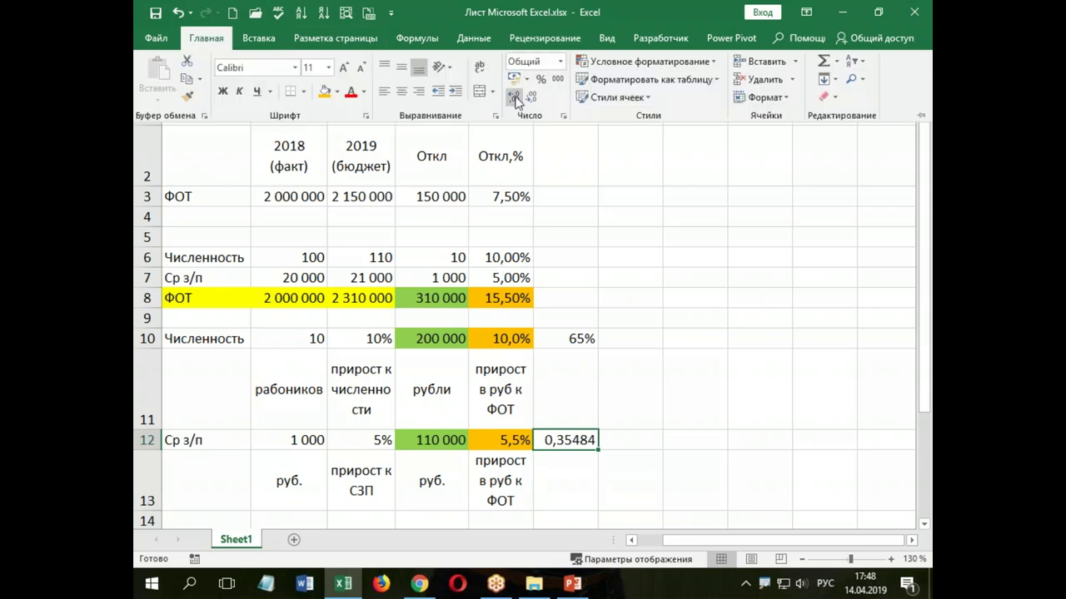
left_click(540, 79)
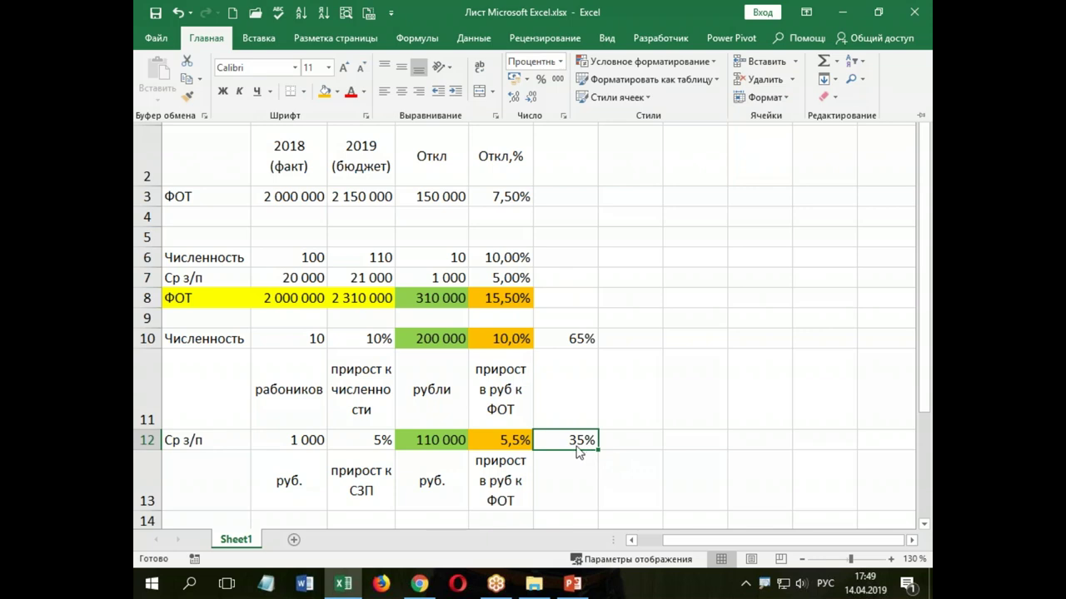
left_click(358, 449)
left_click(364, 440)
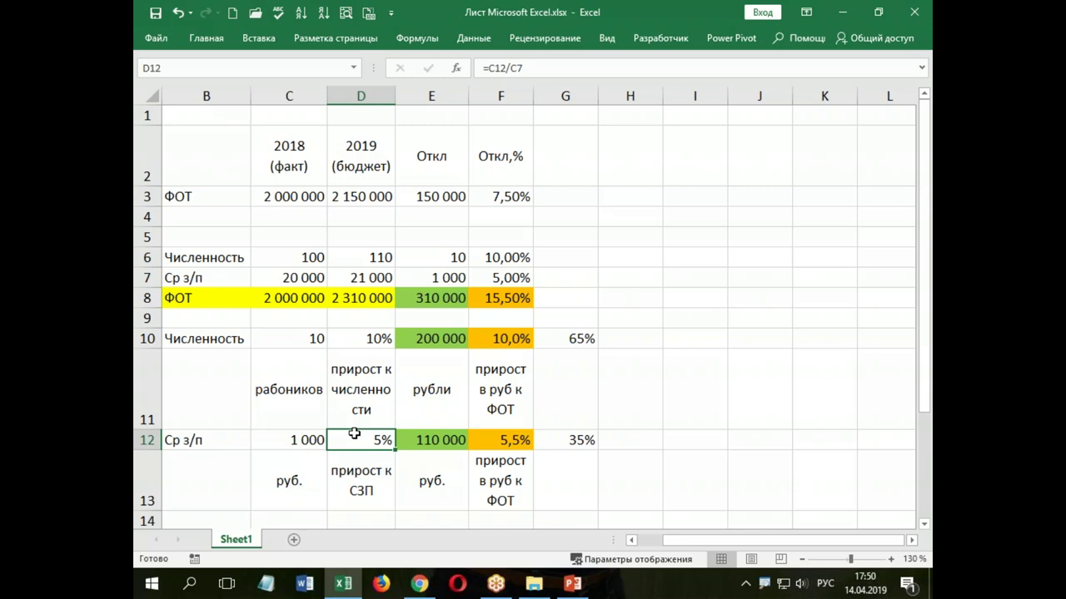
Set up a chart data table by entering ФОТ in H3, 2019 in I2 and Бюджет in J2
left_click_drag(182, 298, 451, 298)
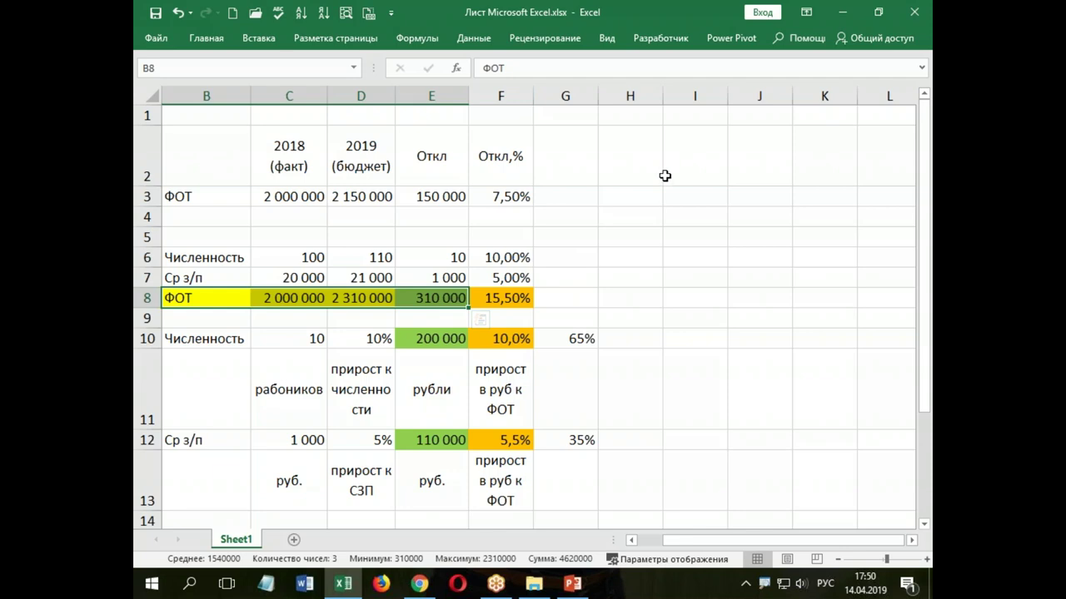
left_click(627, 164)
left_click(613, 198)
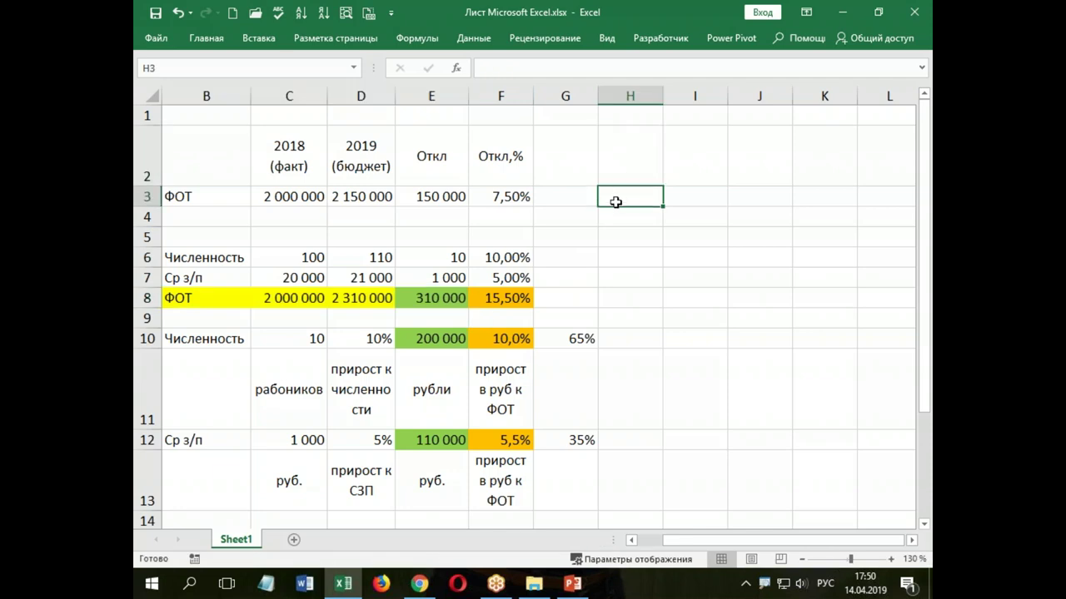
type("ФОТ")
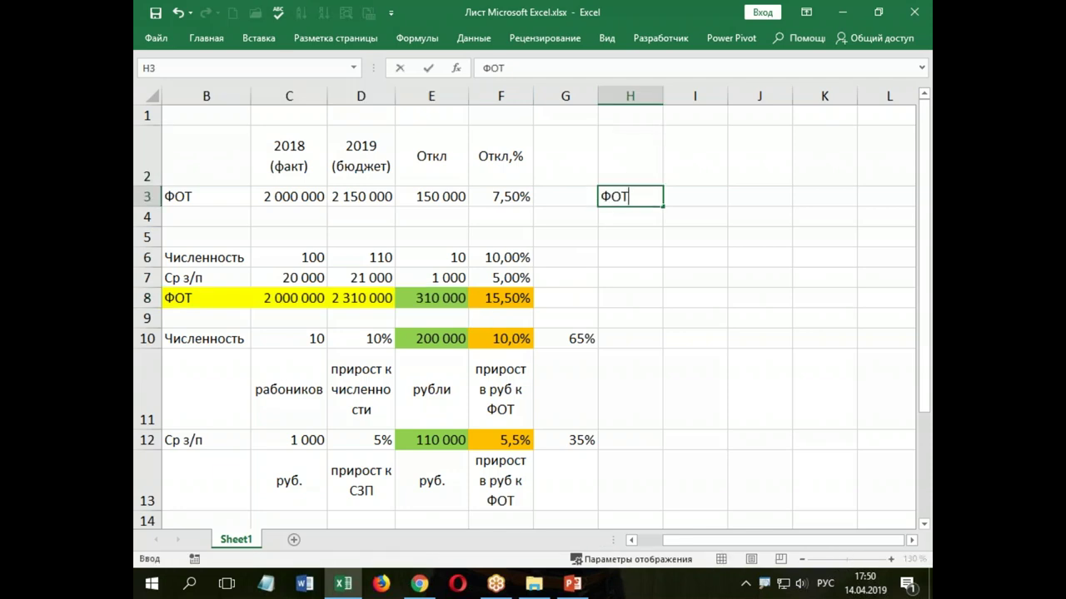
left_click(704, 162)
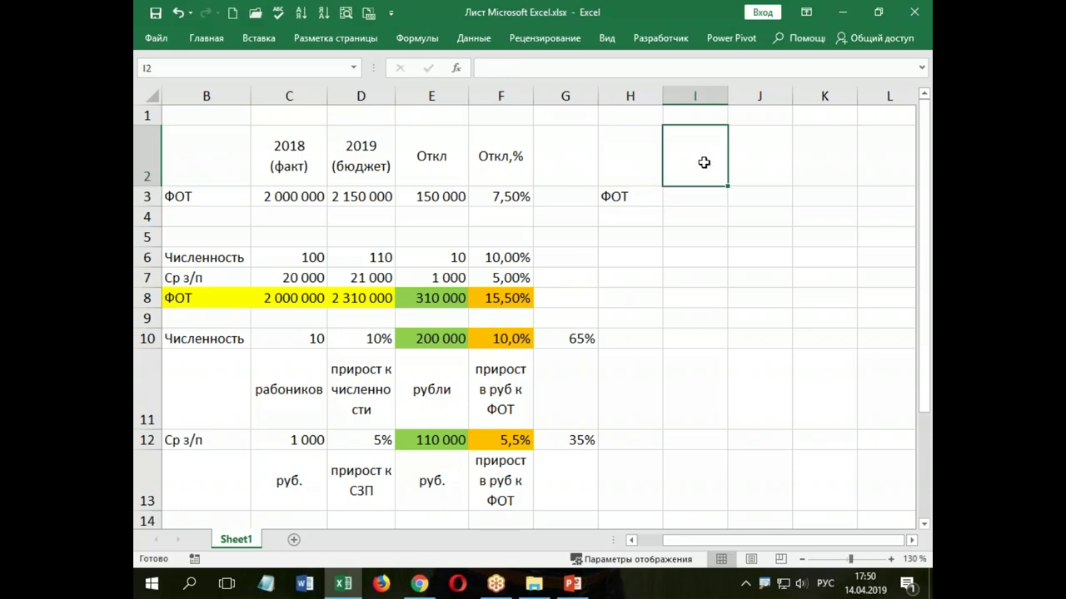
type("2019")
left_click(760, 172)
type("Бюджет")
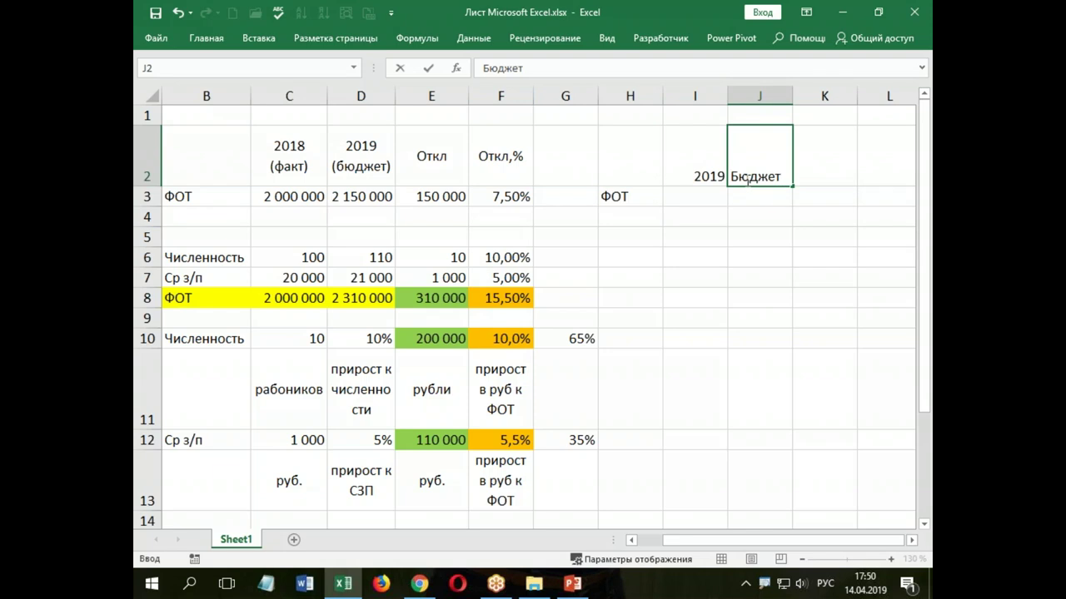
Link I3 to the payroll total in C8 and J3 to D8, and autofit the widths of columns I and J
left_click(707, 198)
type("=")
left_click(300, 299)
key("Return")
left_click(748, 198)
type("=")
left_click(361, 297)
key("Return")
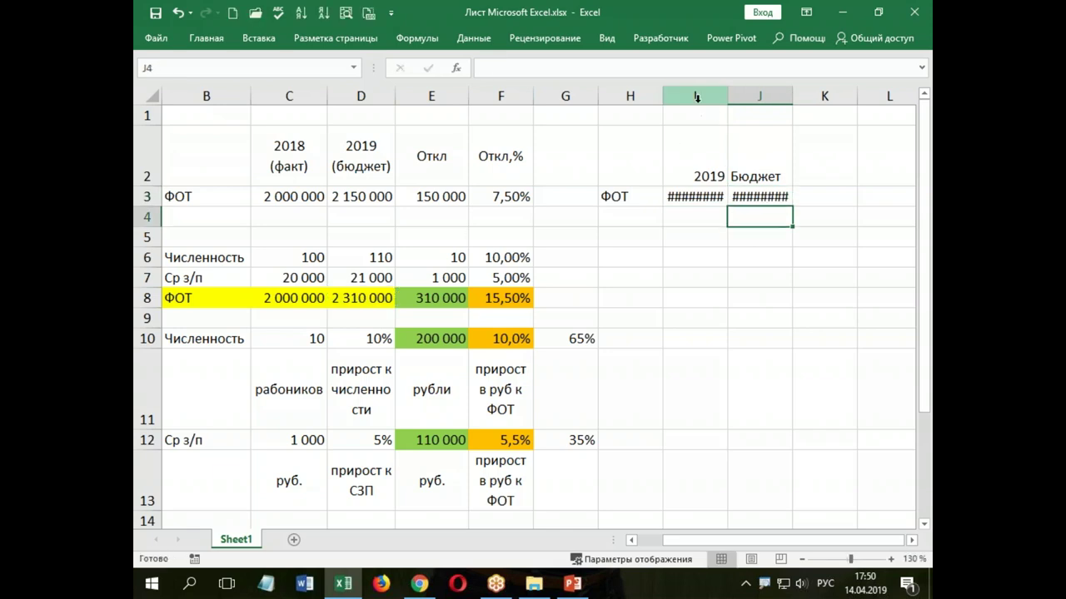
left_click_drag(696, 97, 760, 98)
double_click(793, 98)
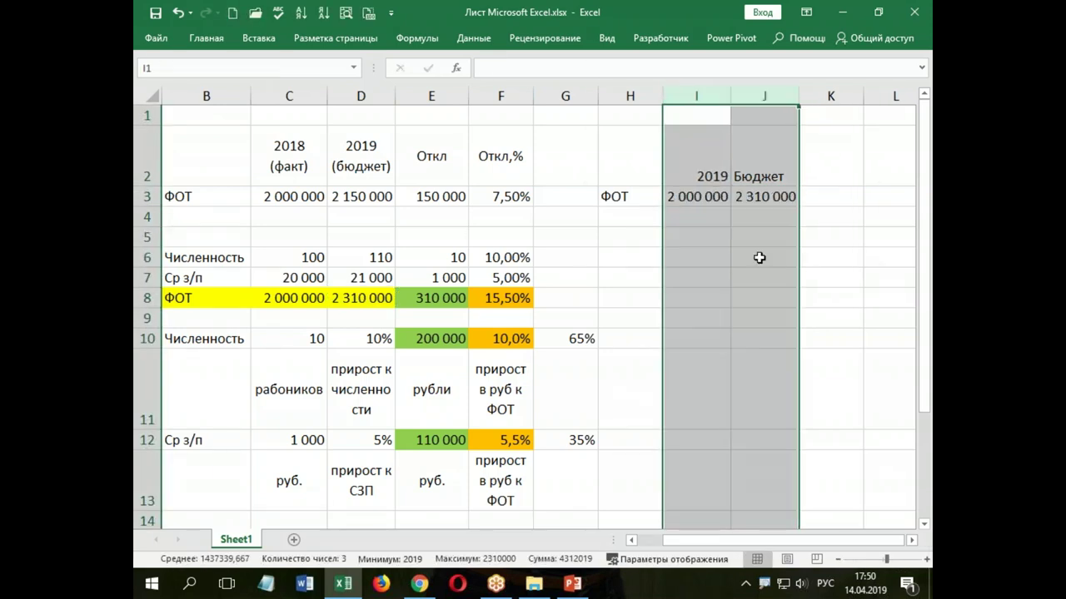
Insert a clustered column chart from H2:J3, reposition it and enlarge it
left_click_drag(623, 179, 749, 196)
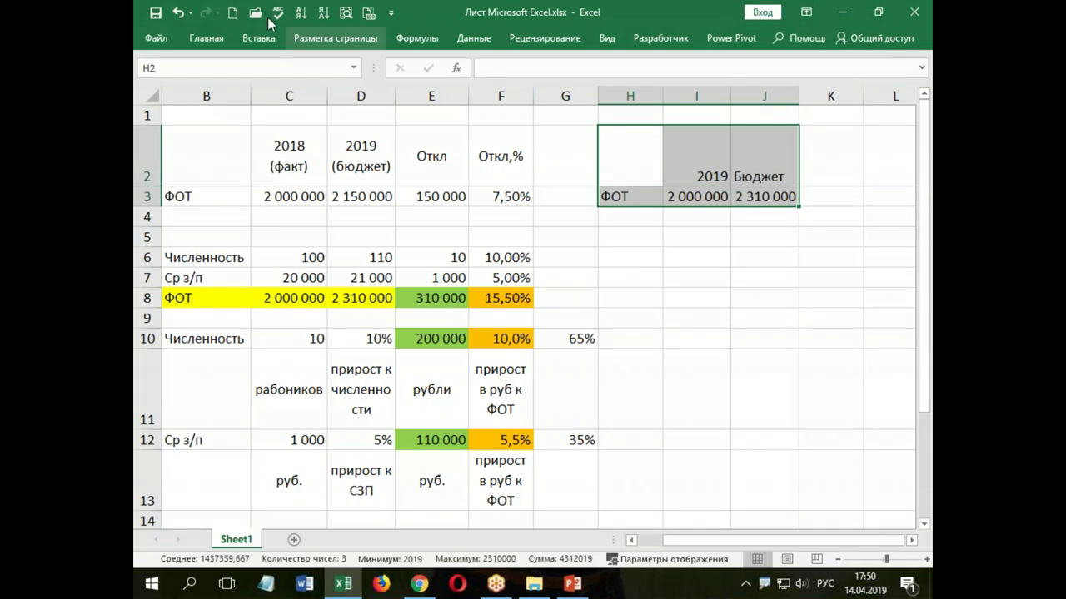
left_click(206, 39)
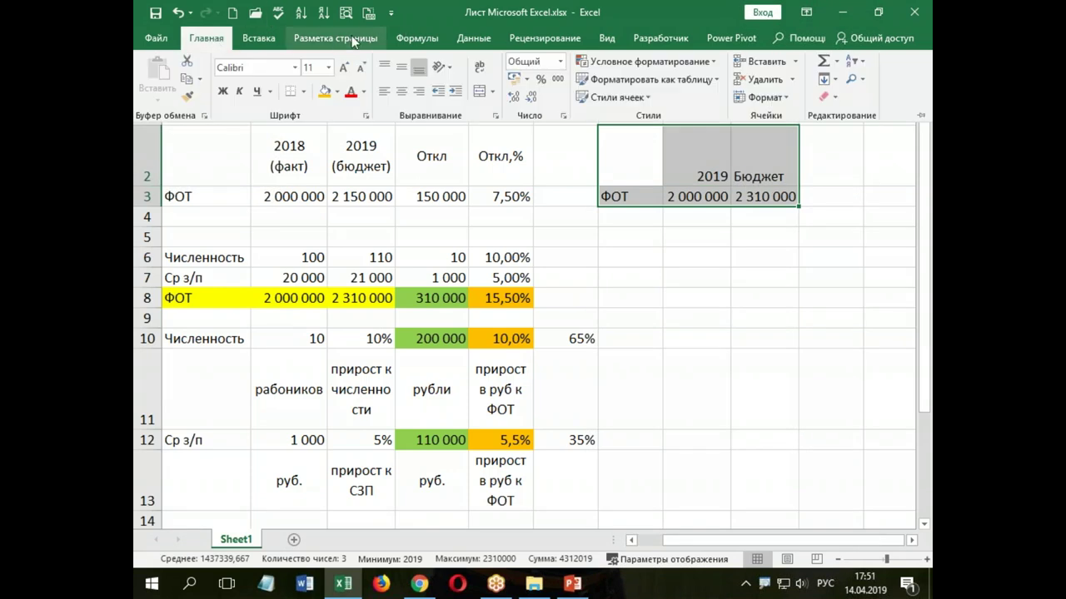
left_click(262, 40)
left_click(388, 63)
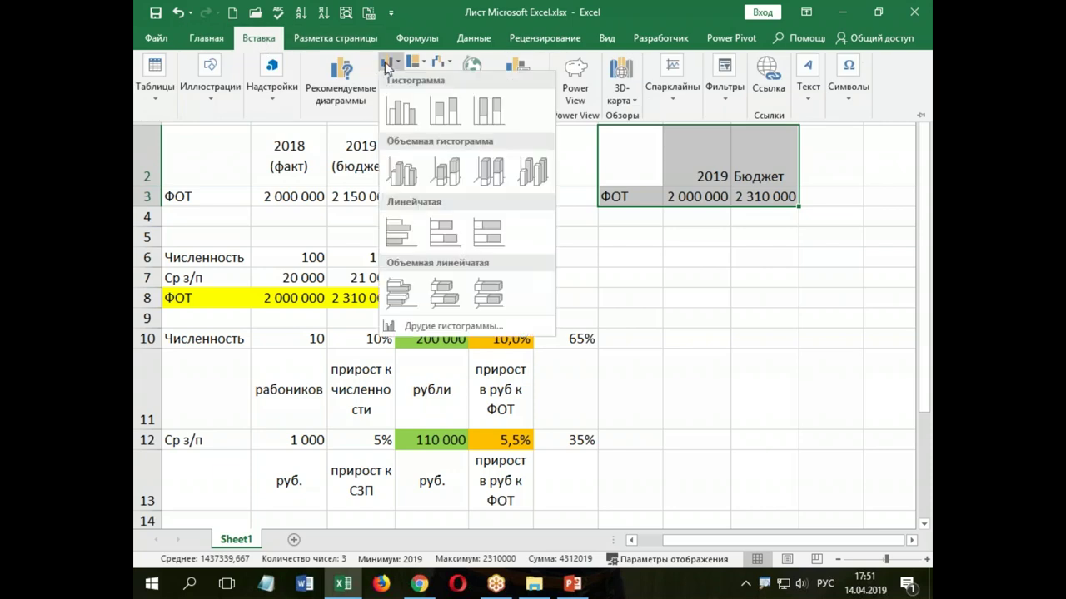
left_click(399, 107)
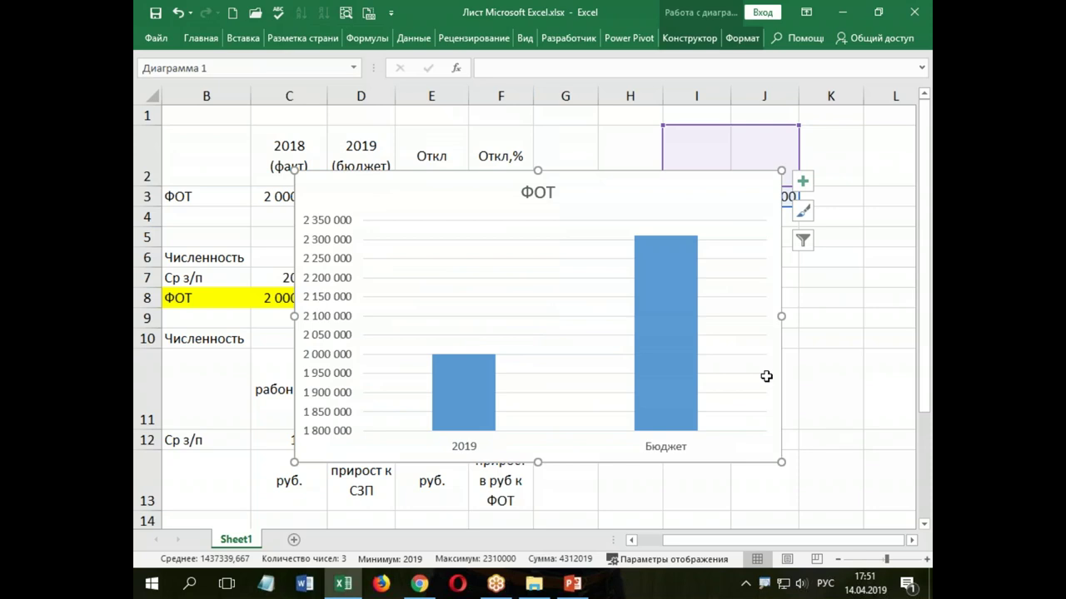
left_click_drag(642, 174, 711, 114)
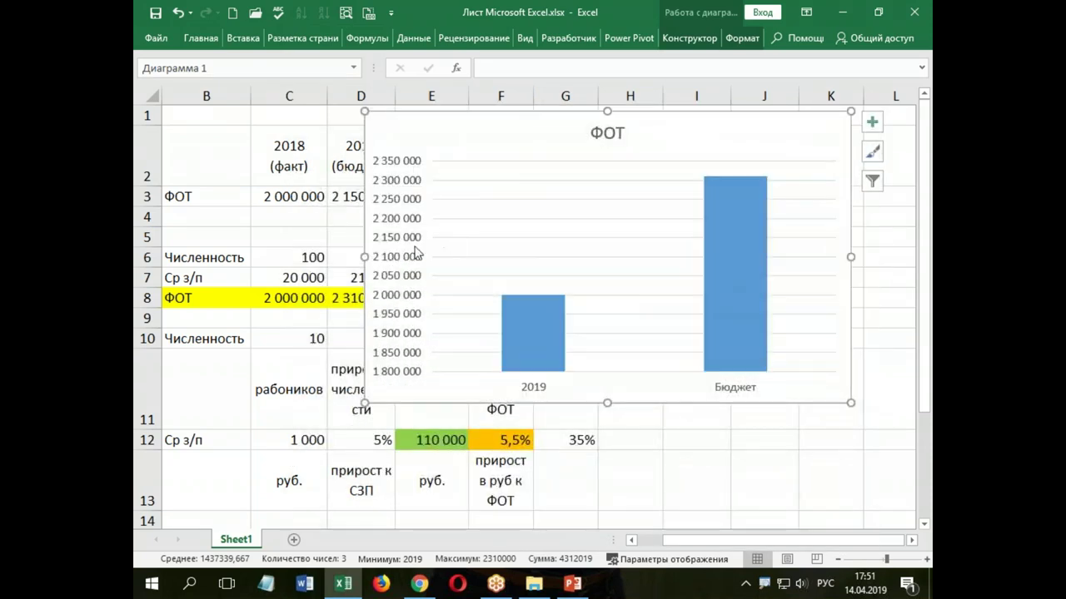
right_click(394, 228)
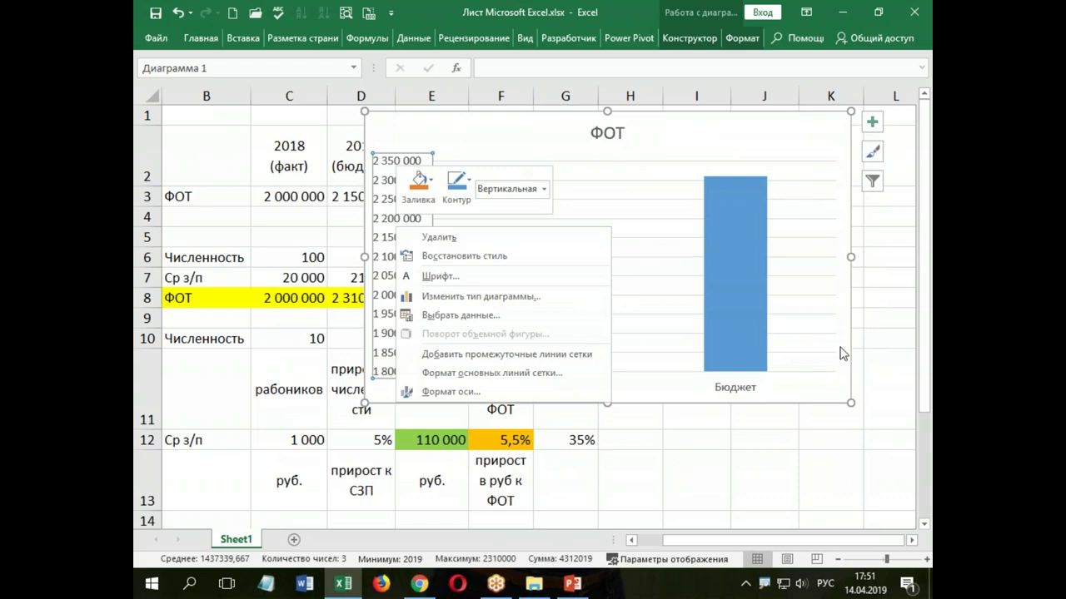
key("Escape")
left_click_drag(367, 409, 223, 485)
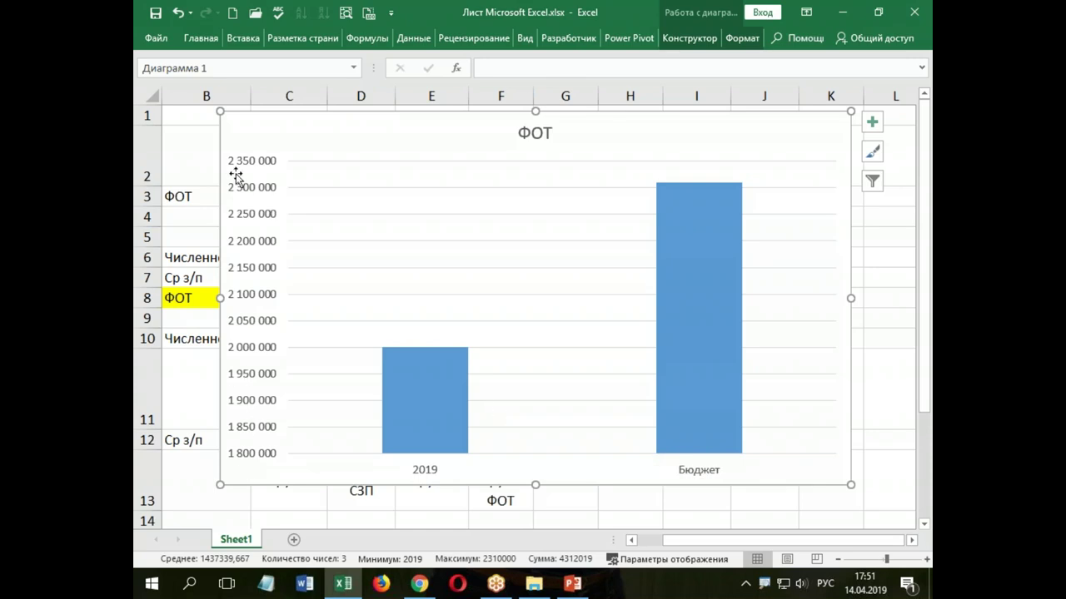
Set the minimum bound of the chart's vertical axis to 0
right_click(239, 303)
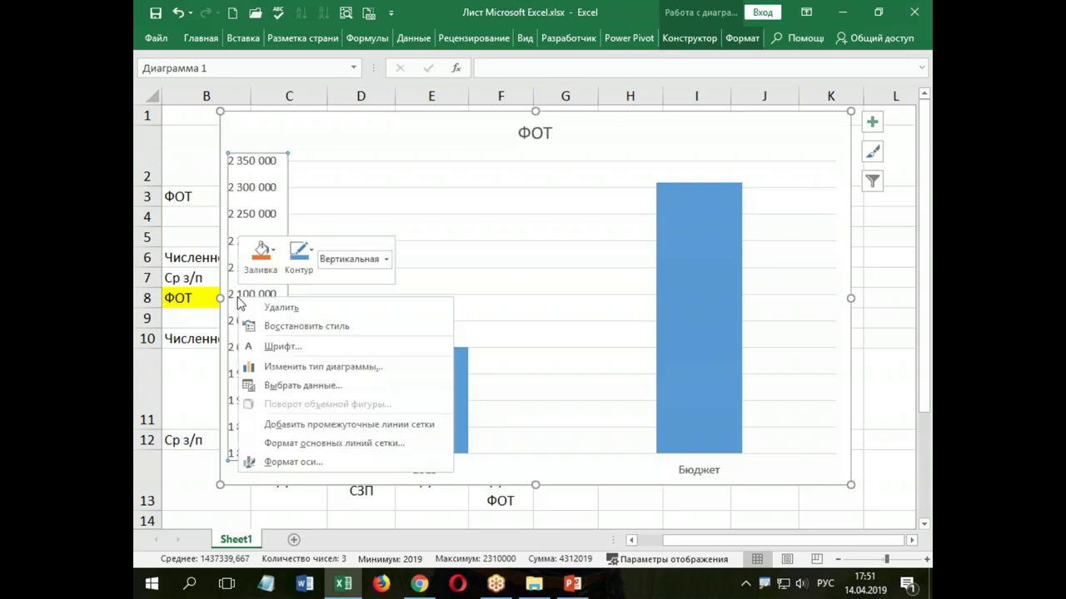
left_click(293, 462)
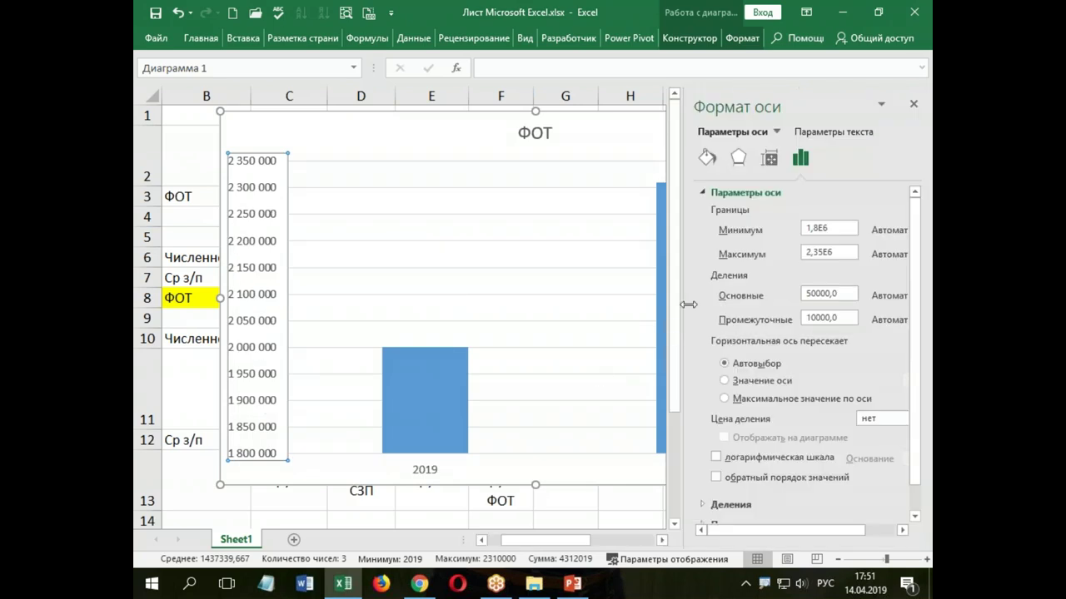
left_click_drag(833, 229, 774, 230)
type("0")
key("Return")
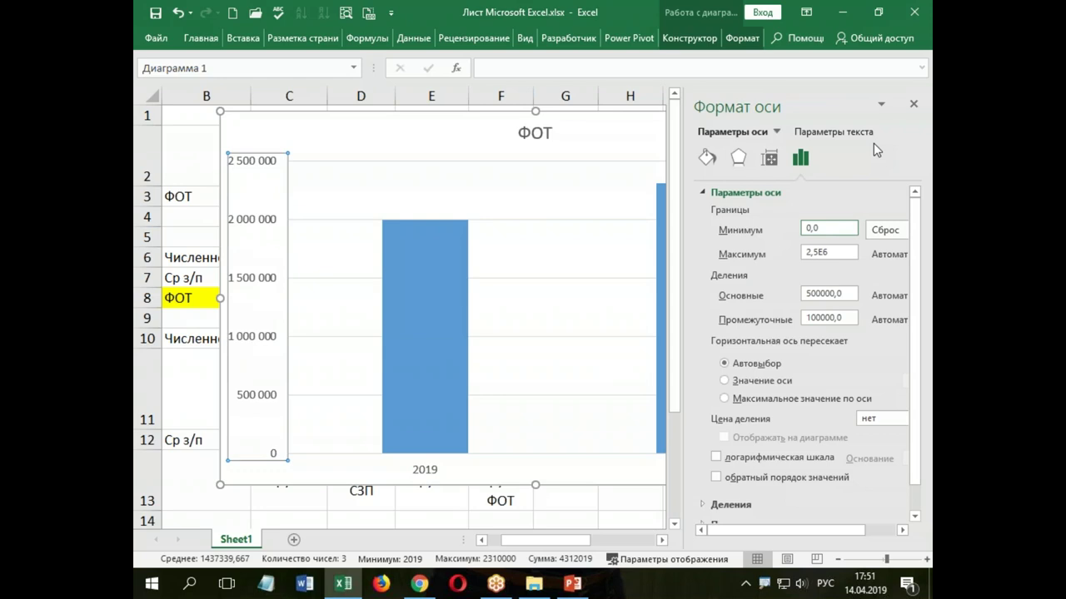
left_click(913, 104)
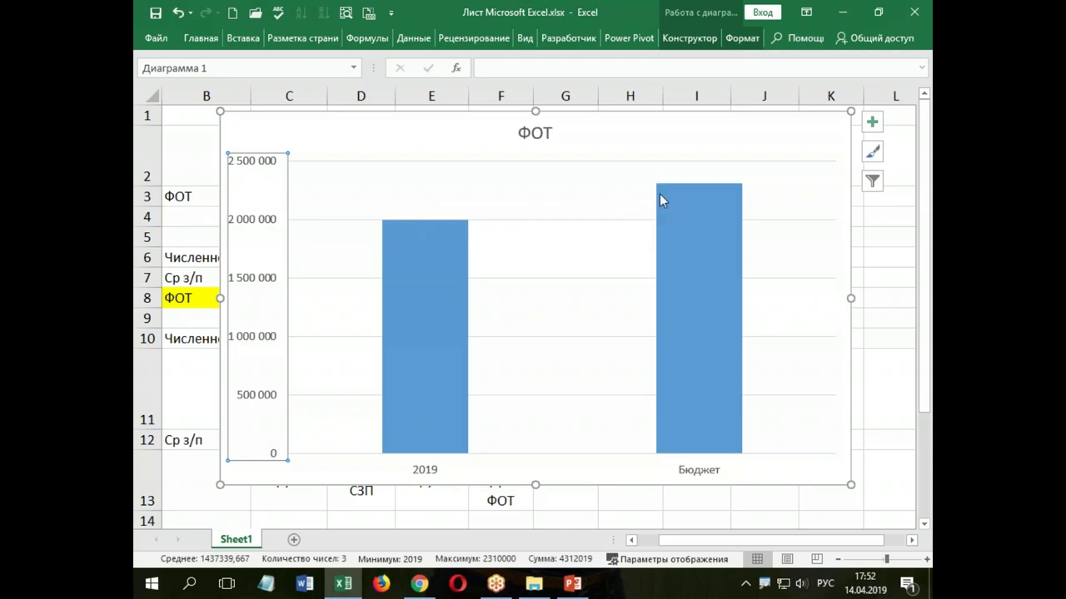
Move the chart down to about row 12 so that the data table in H2:J3 is uncovered
mouse_move(664, 206)
left_click_drag(779, 119, 786, 337)
left_click_drag(642, 340, 713, 424)
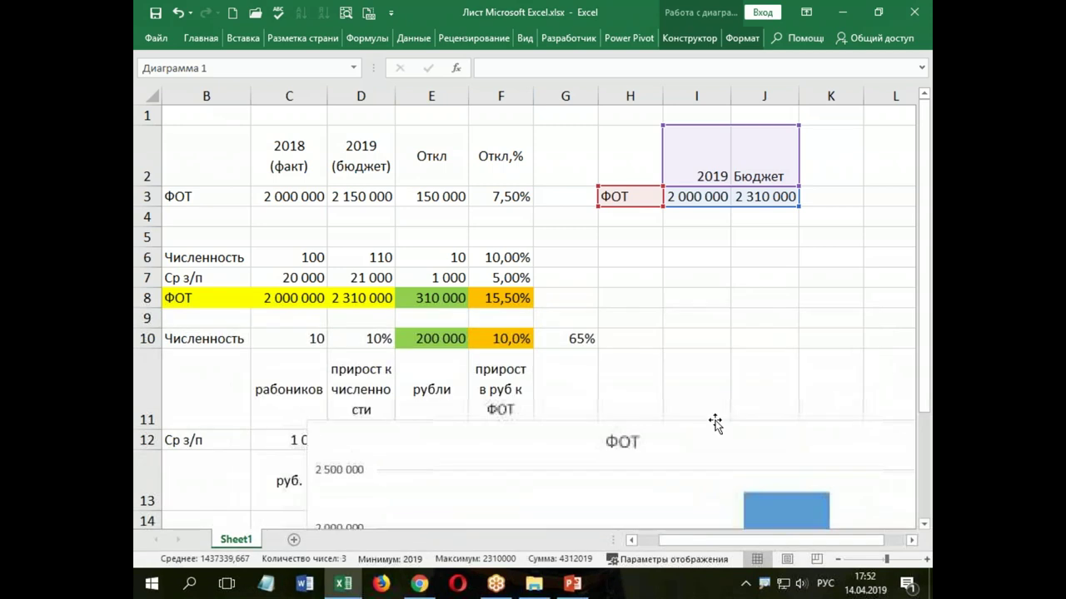
Replace the formula in J3 with =I3 so the budget column starts from the base payroll
left_click(753, 199)
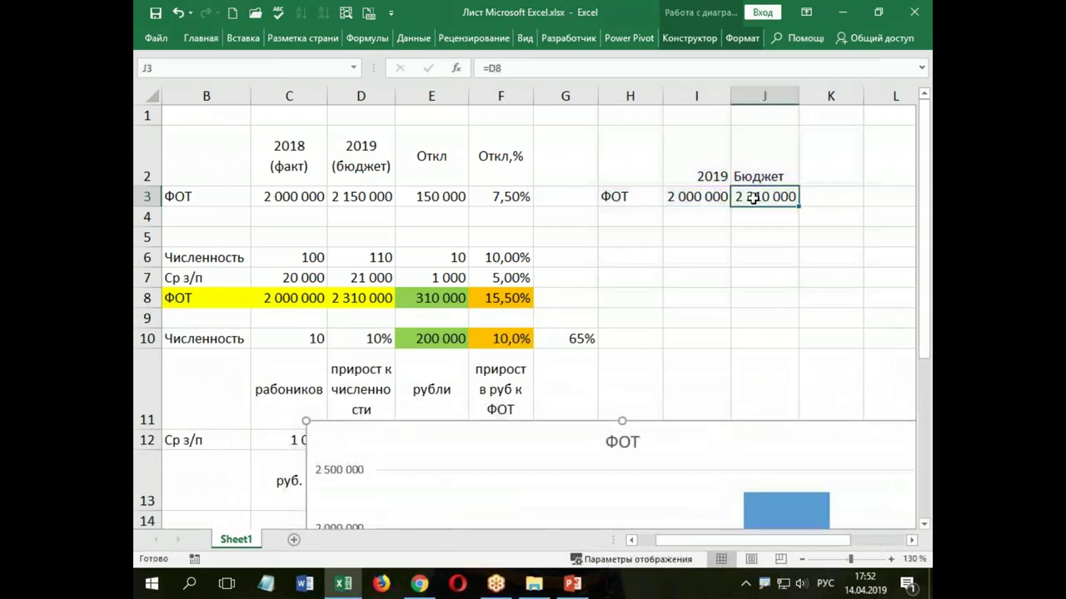
type("=")
left_click(640, 197)
left_click(685, 196)
key("Return")
left_click(637, 216)
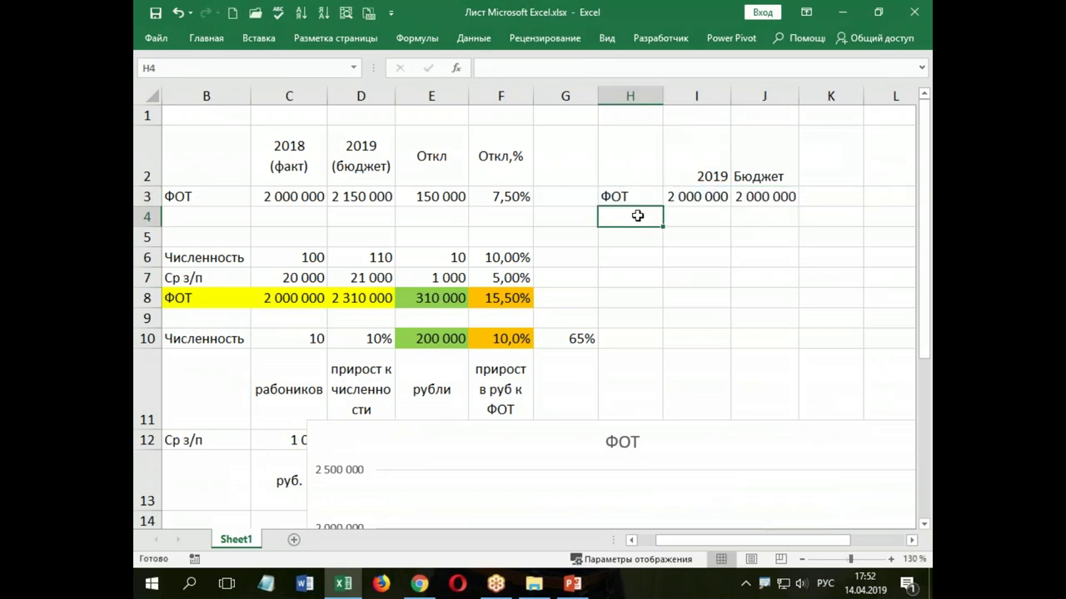
type("=")
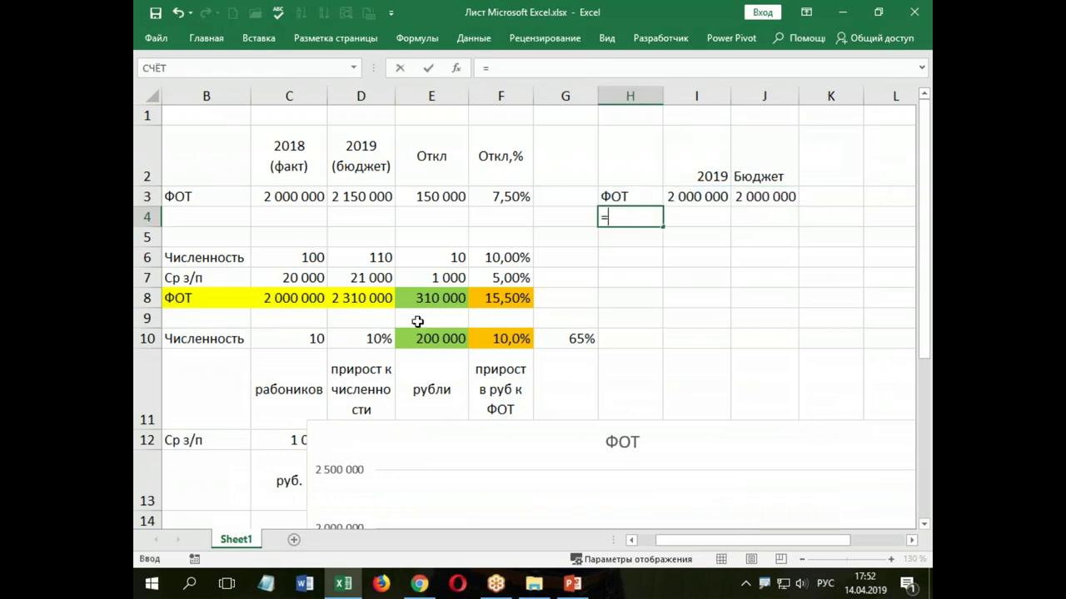
left_click(225, 342)
key("BackSpace")
key("BackSpace")
key("BackSpace")
key("BackSpace")
type("из фот")
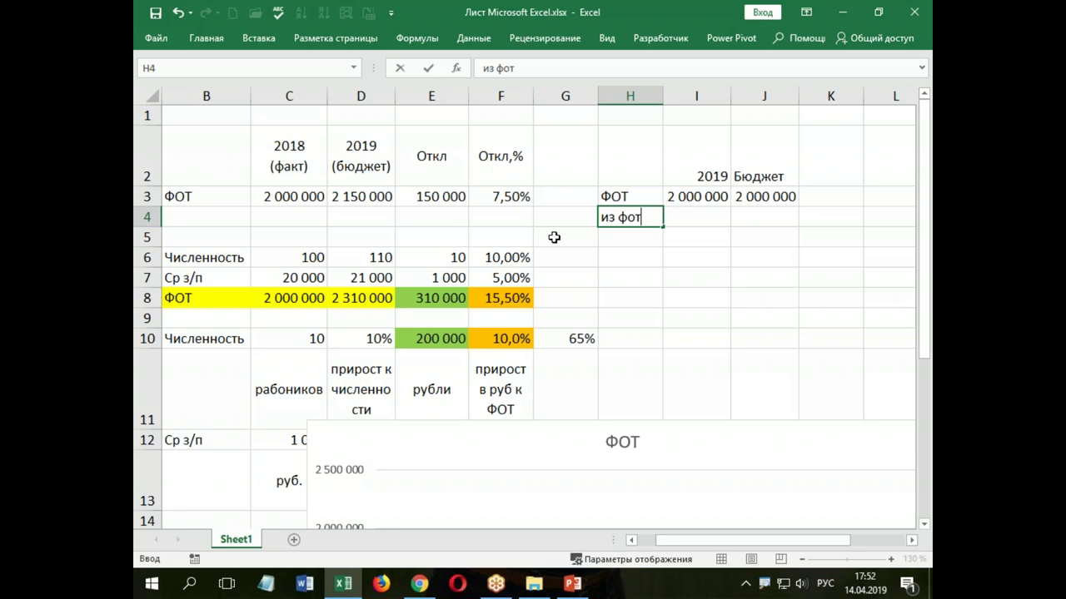
key("BackSpace")
key("BackSpace")
key("BackSpace")
key("BackSpace")
key("BackSpace")
key("BackSpace")
Enter the row labels "Изм ФОТ численность" in H4 and "Изм СЗП" in H5
type("Изм")
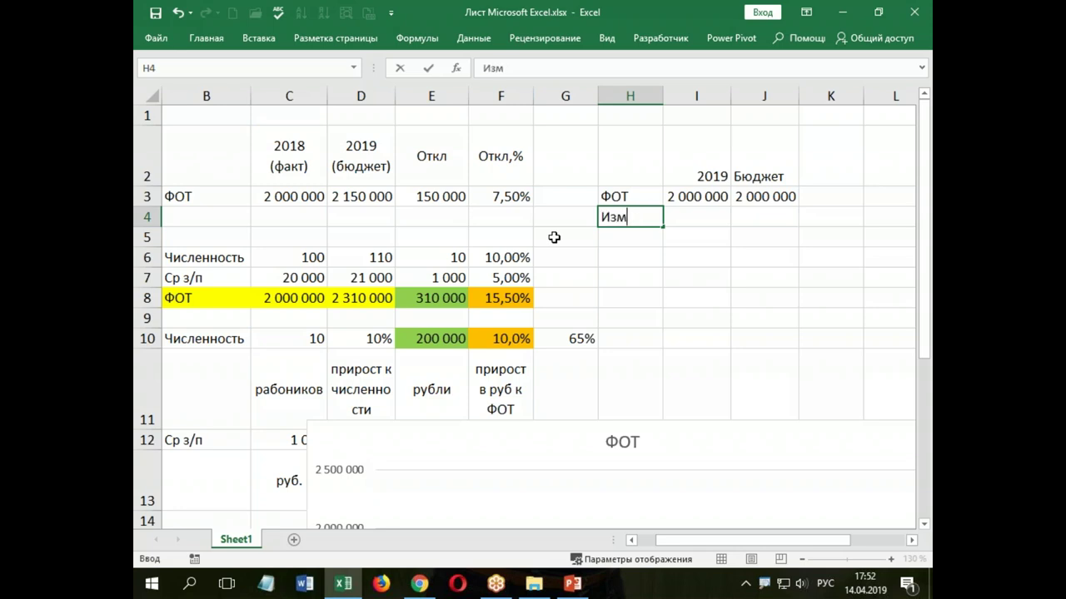
type(" ФОТ")
type("численность")
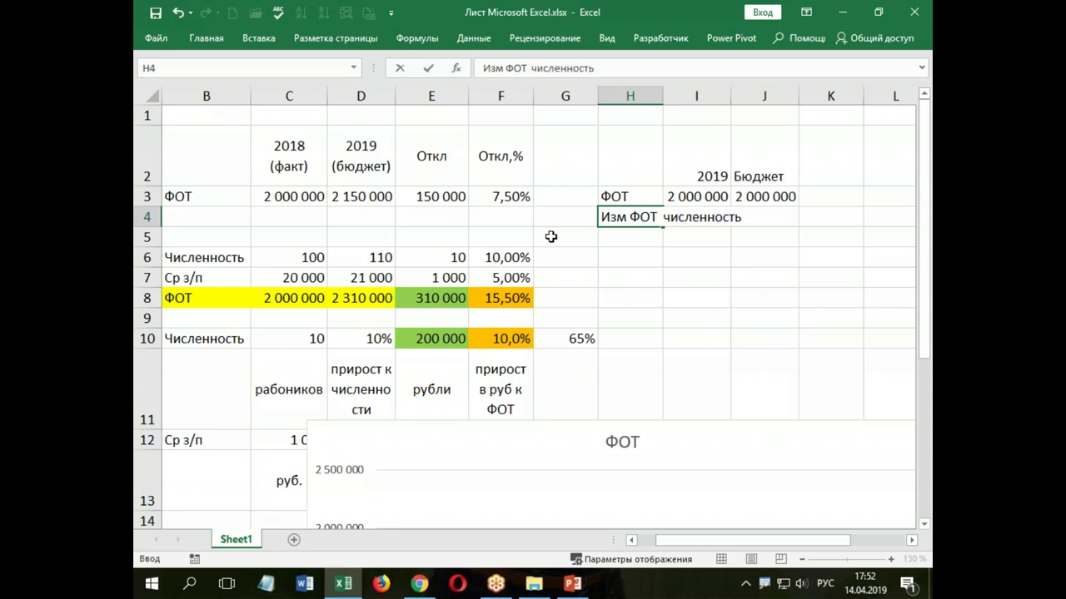
left_click(621, 236)
type("Из")
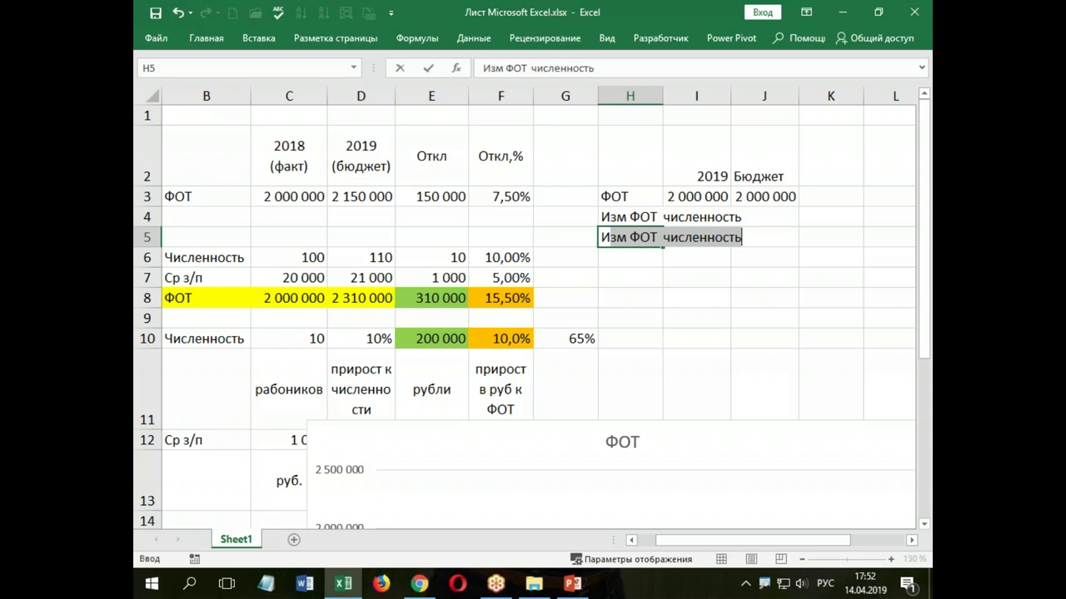
type("м СЗП")
key("Return")
Shorten the label in H4 to "Изм числ"
left_click(623, 217)
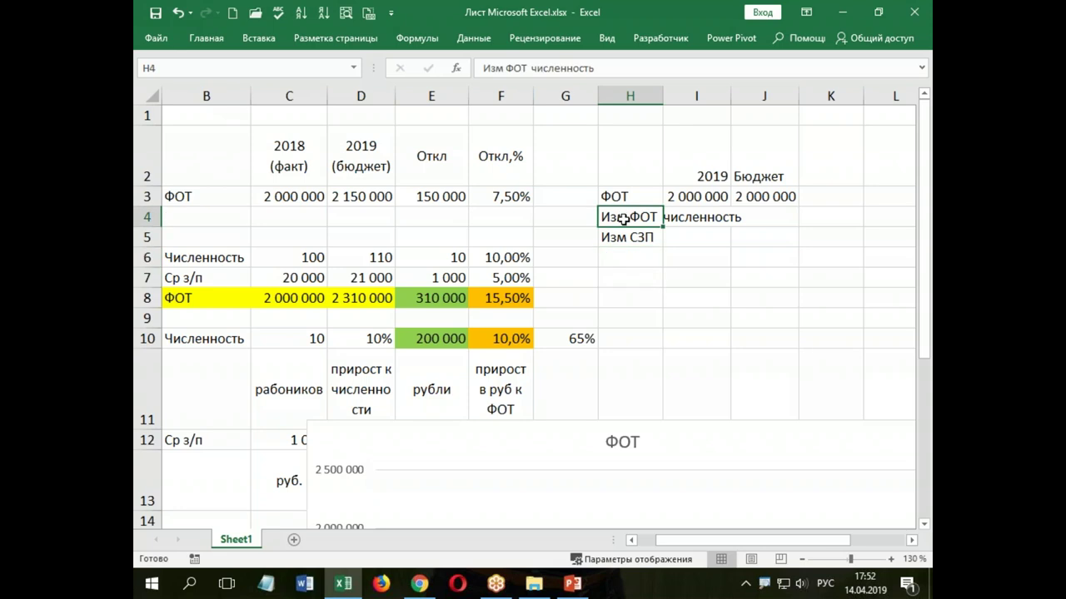
left_click_drag(505, 68, 631, 67)
type("числ")
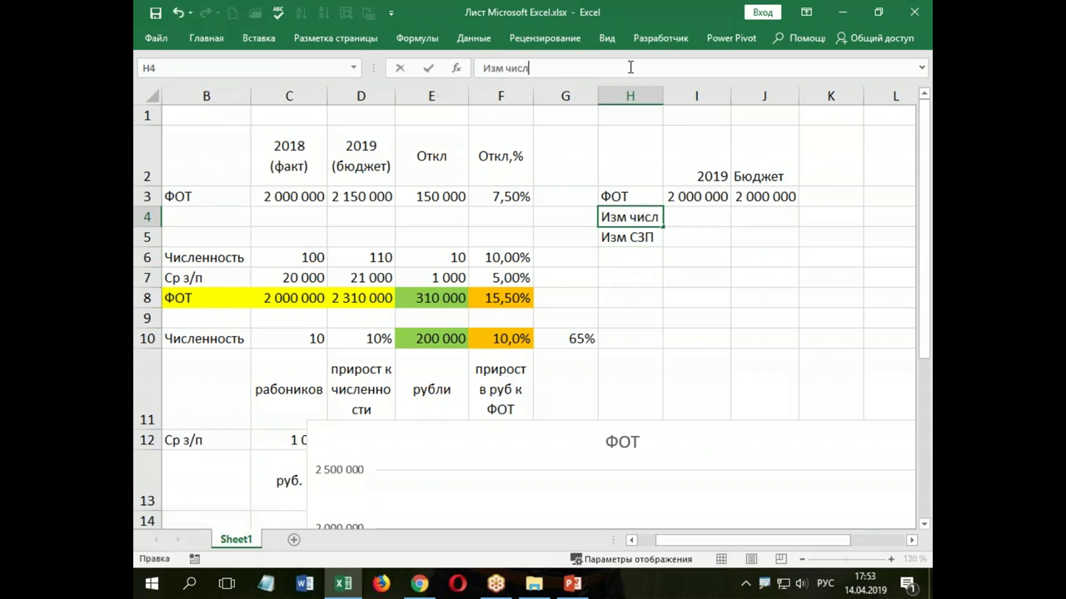
key("Return")
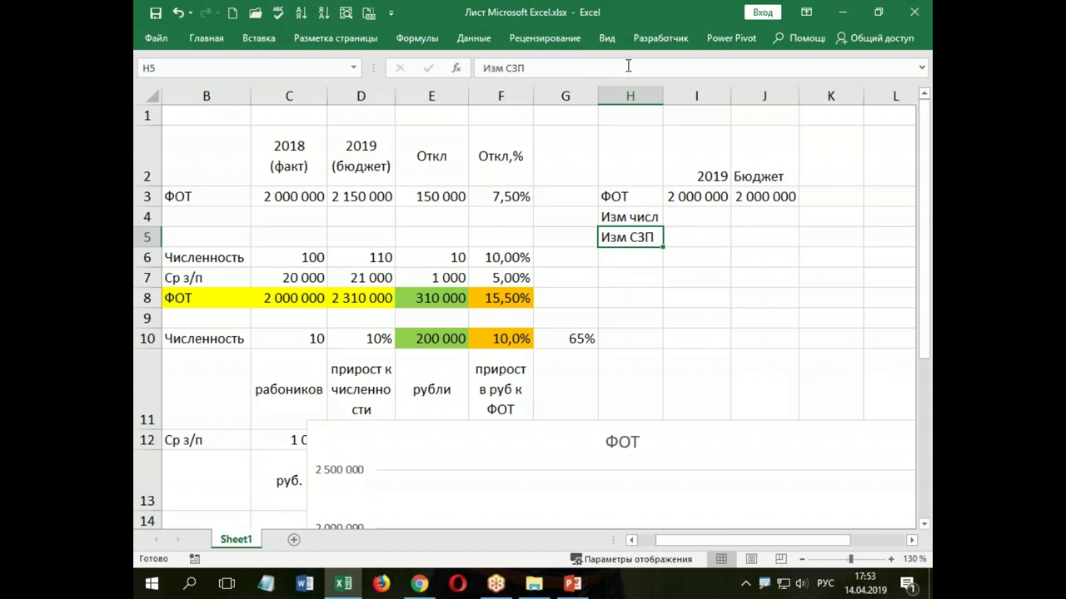
Start a formula in J4 for the headcount change in the budget column
left_click(764, 225)
type("=")
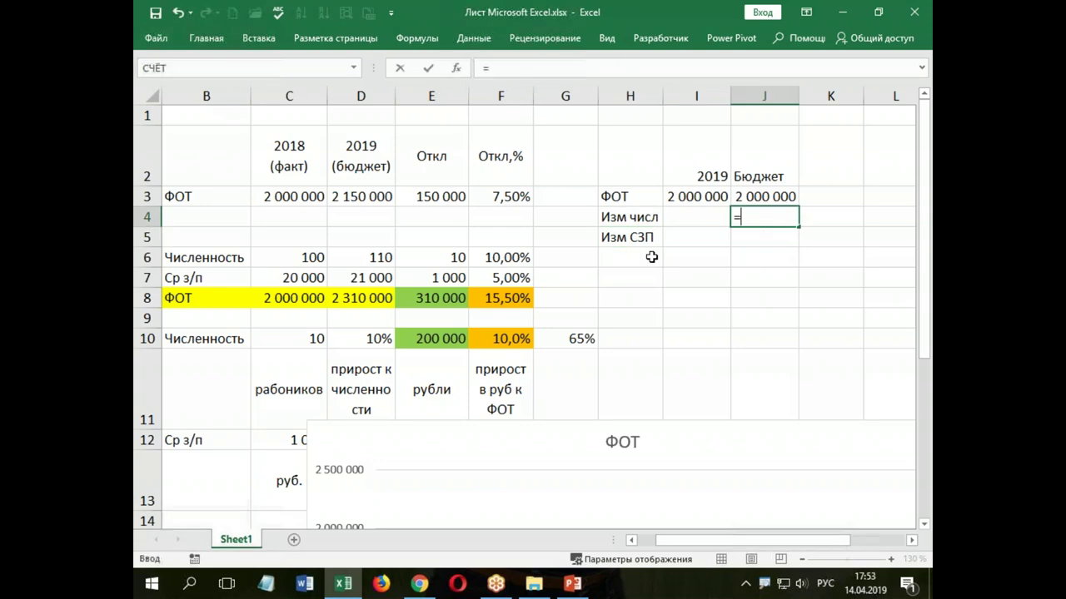
Link J4 to the headcount effect in E10 and J5 to the average-salary effect in E12, moving the ФОТ chart off row 12
left_click(438, 339)
key("Return")
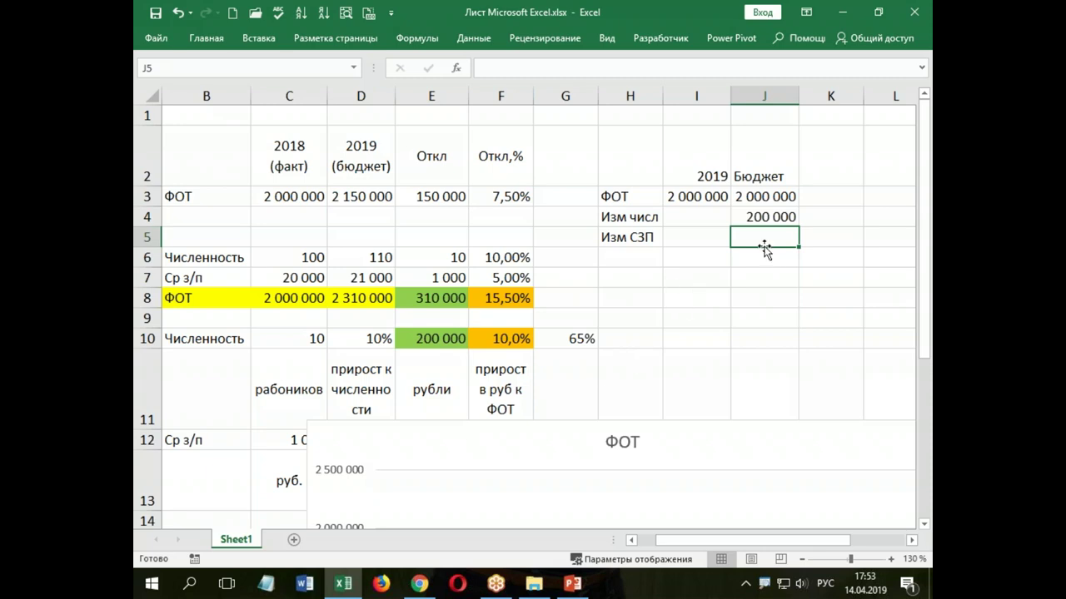
type("=")
scroll(588, 359, "down", 1)
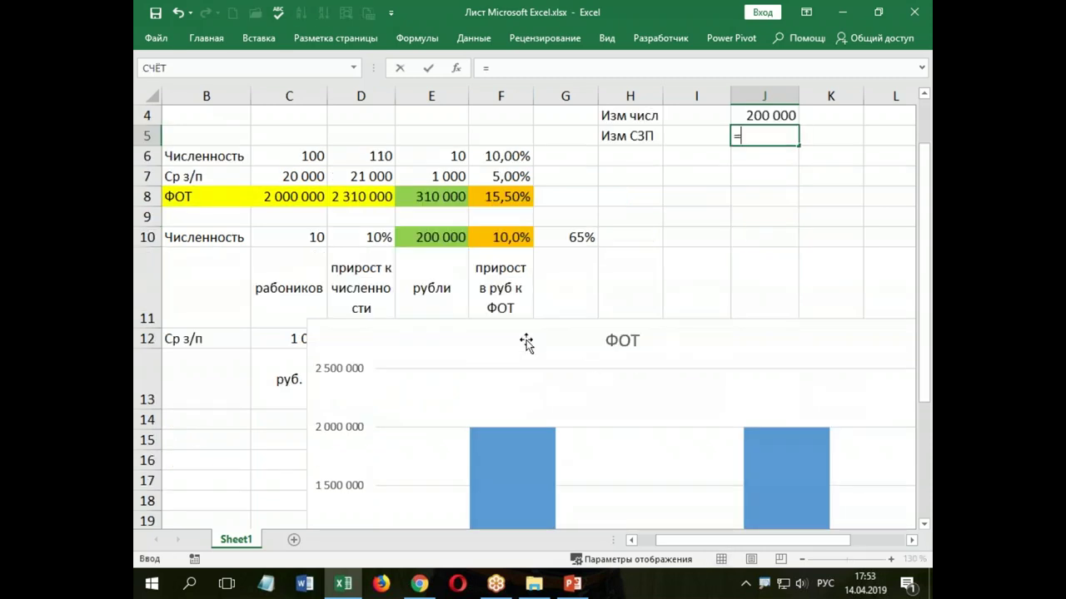
left_click_drag(535, 327, 567, 466)
left_click(447, 339)
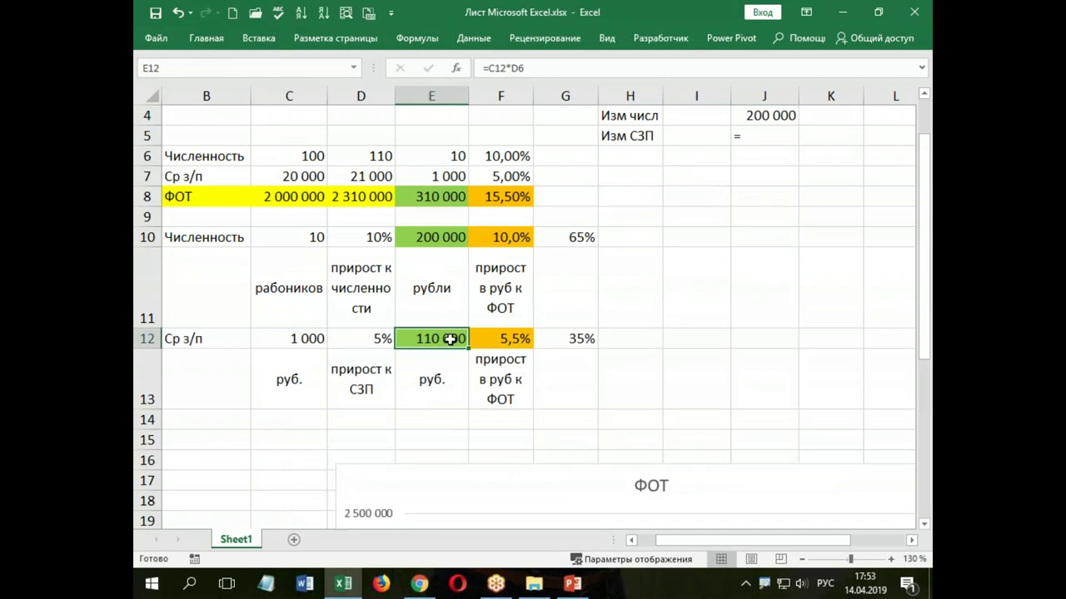
left_click(754, 134)
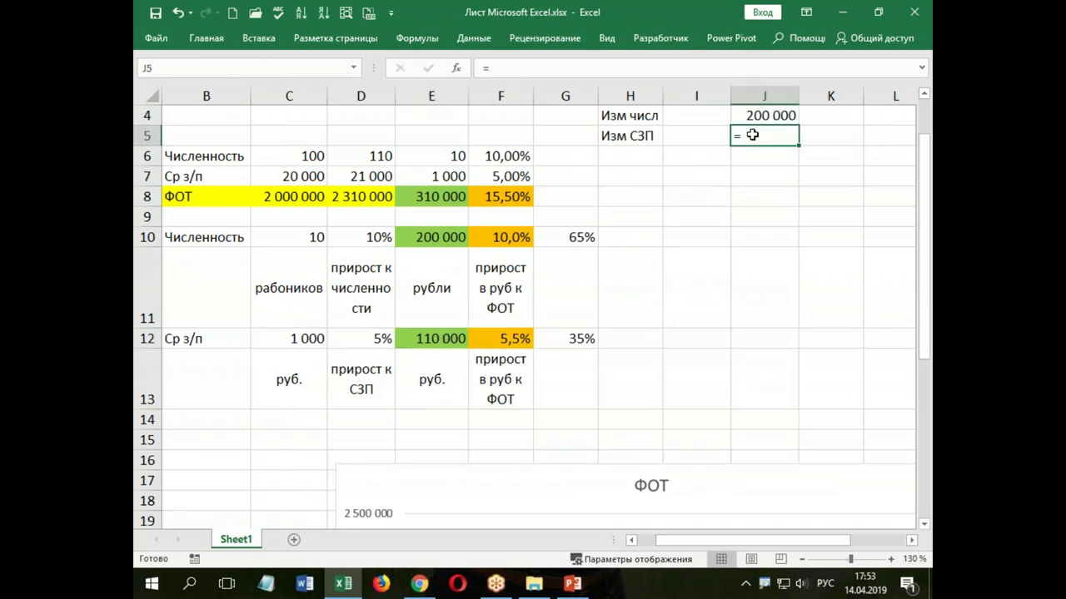
type("=")
left_click(452, 340)
key("Return")
scroll(691, 270, "up", 1)
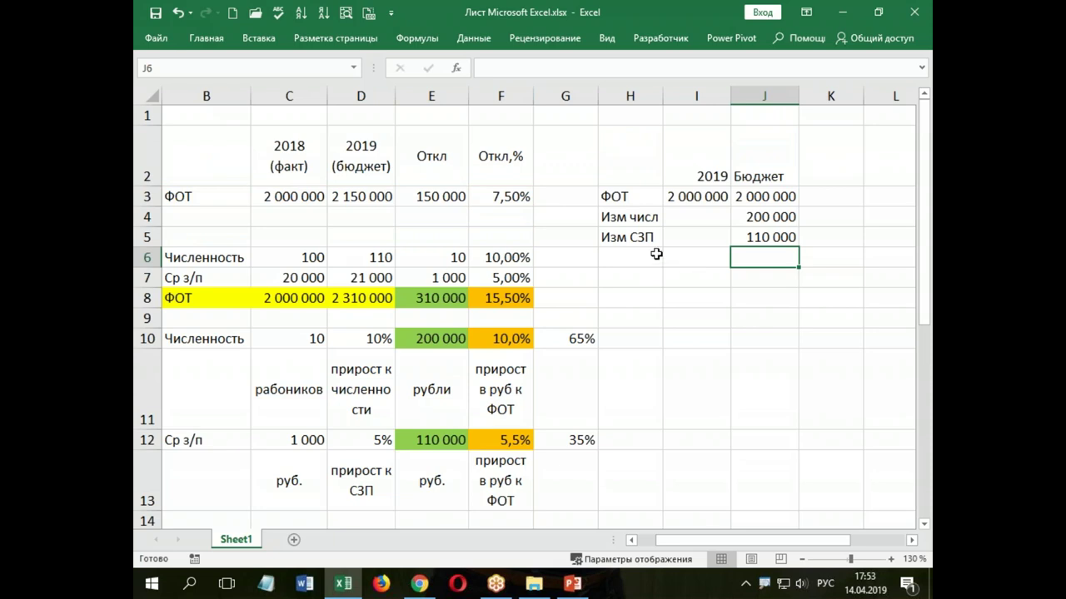
Insert a stacked column chart from H2:J5 and swap its rows and columns
scroll(607, 463, "down", 4)
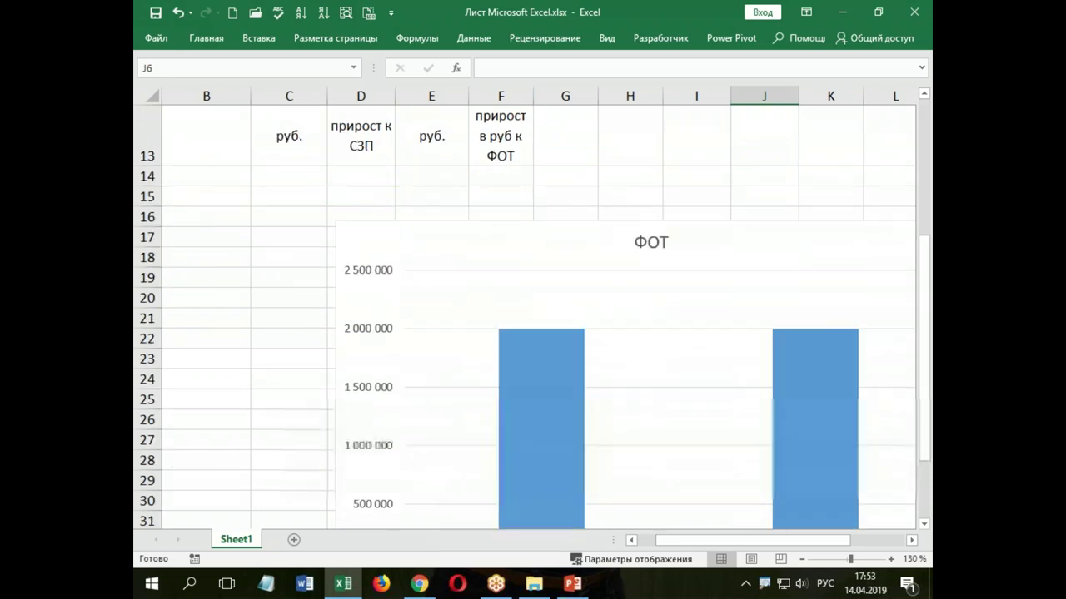
scroll(654, 309, "up", 4)
left_click_drag(631, 166, 758, 239)
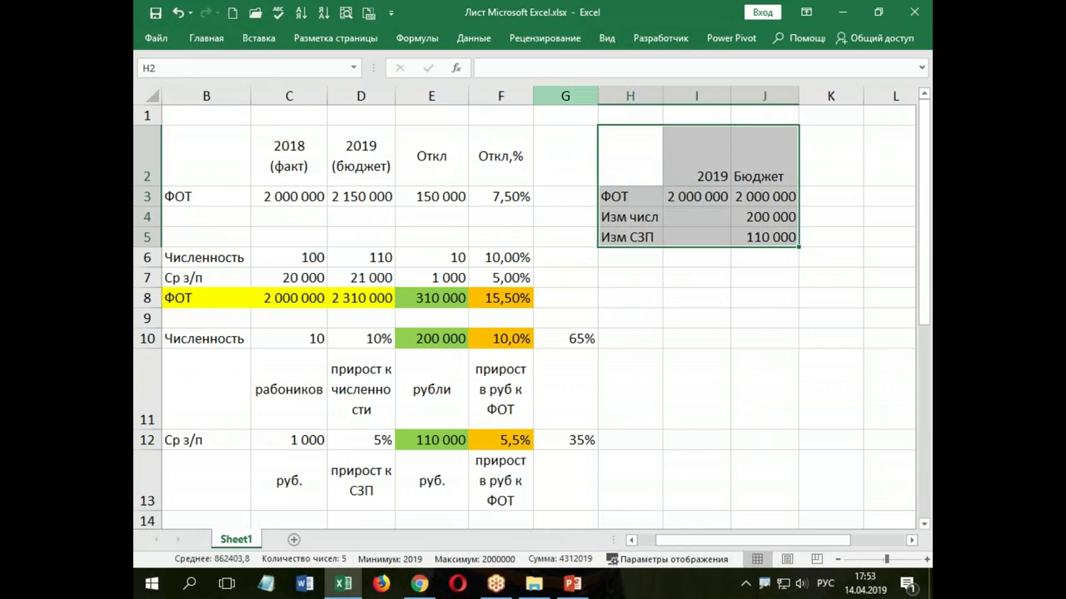
left_click(214, 40)
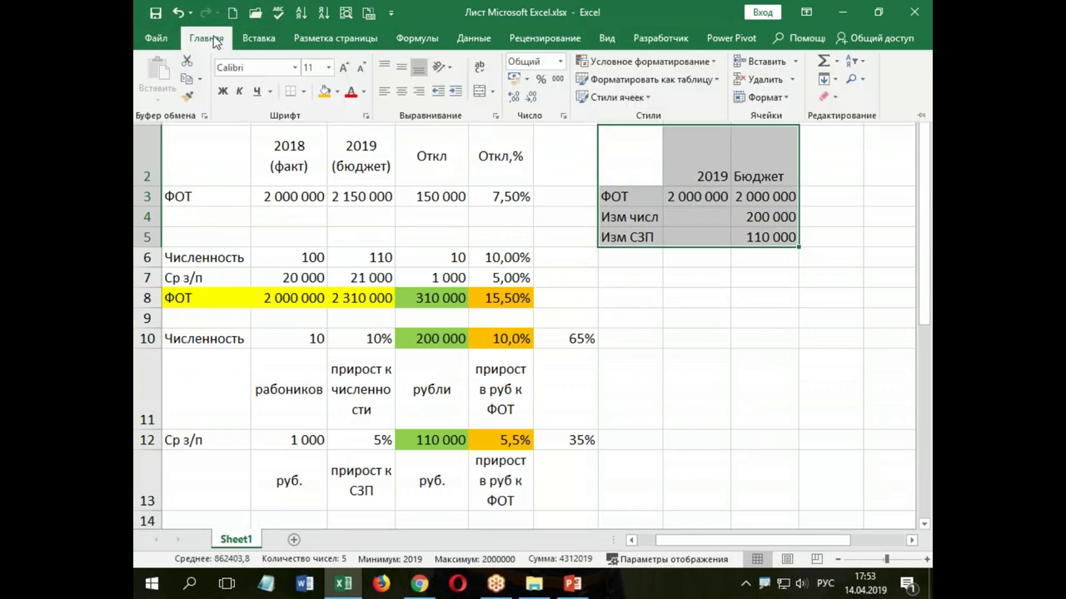
left_click(265, 40)
left_click(400, 64)
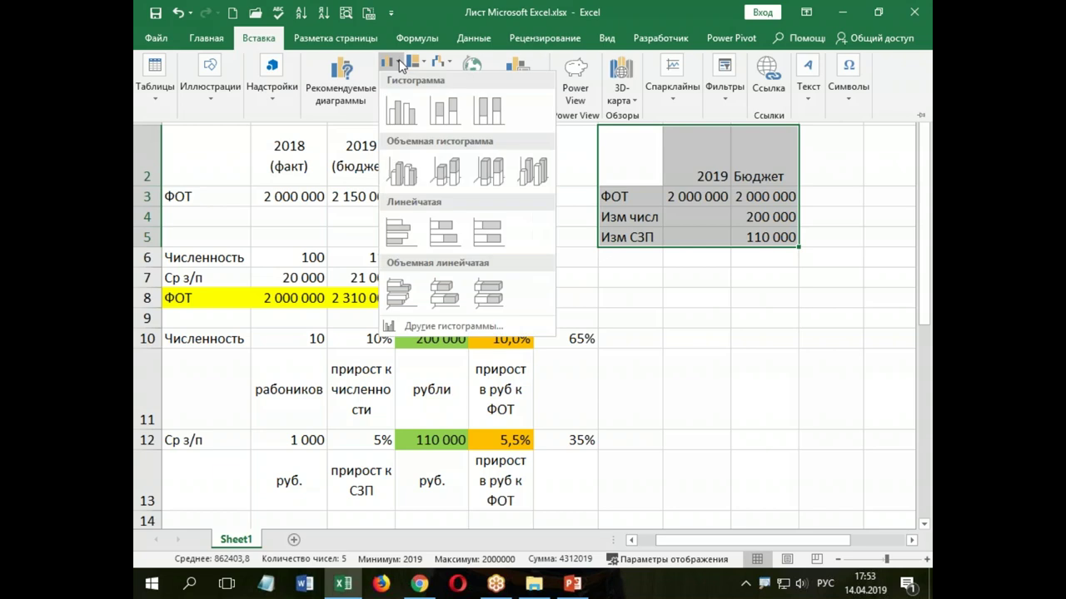
left_click(447, 111)
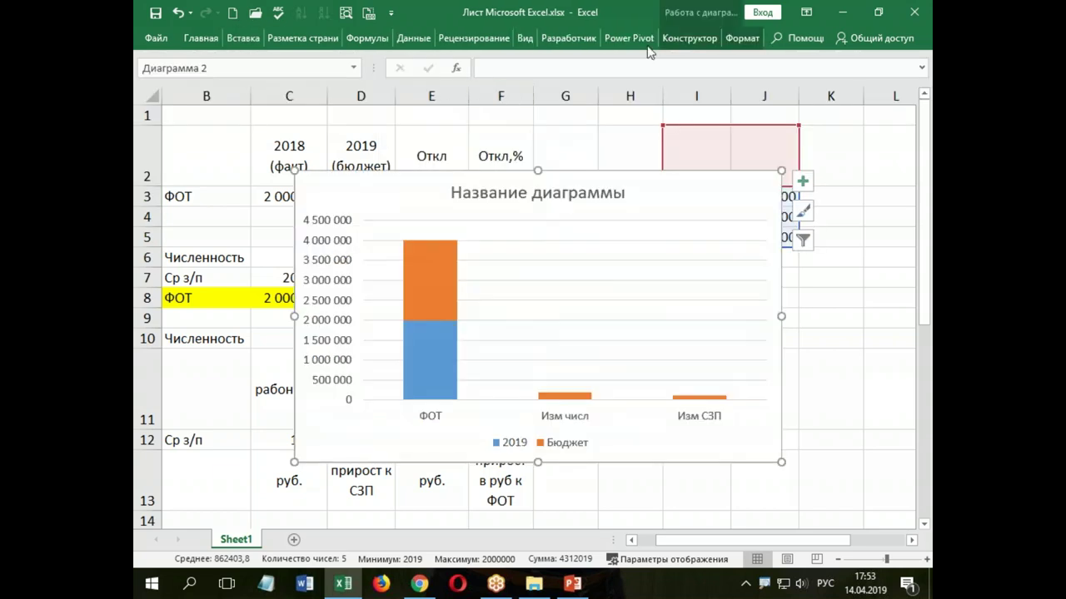
left_click(708, 80)
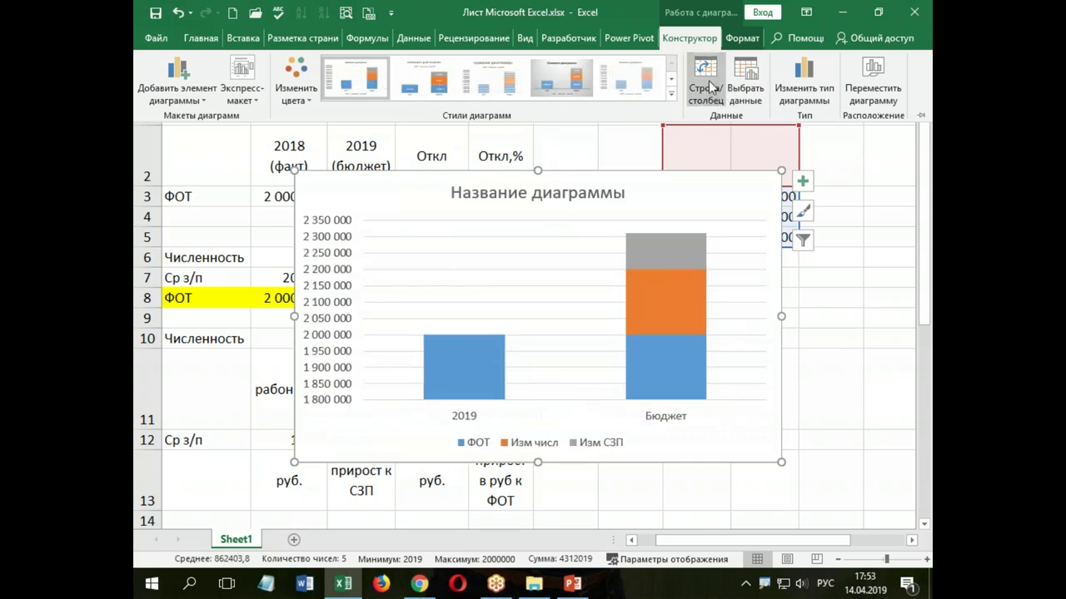
Set the minimum bound of the new chart's vertical axis to 0
right_click(323, 289)
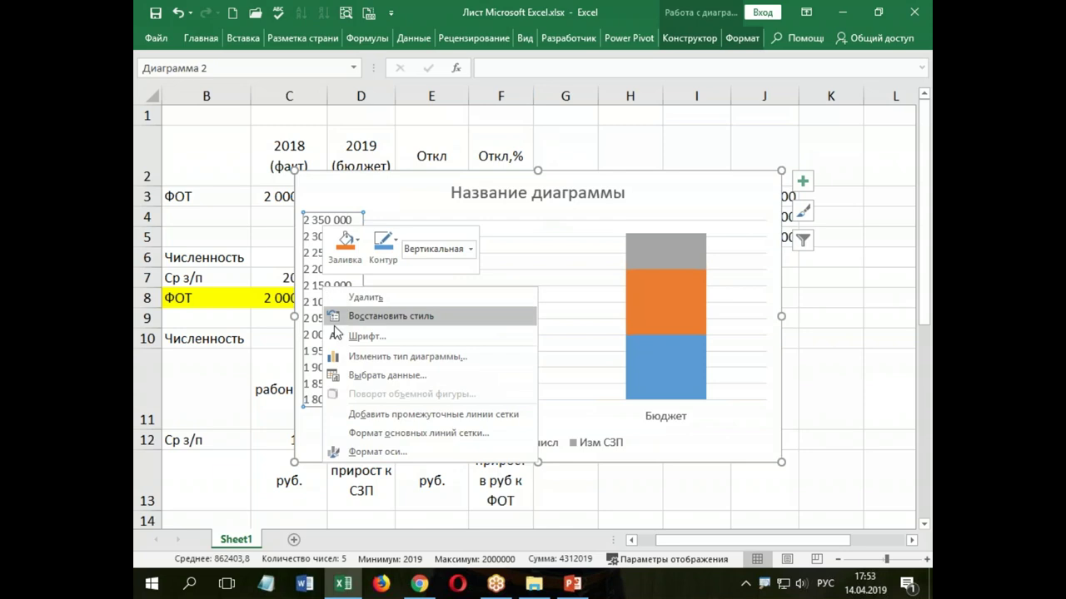
left_click(378, 445)
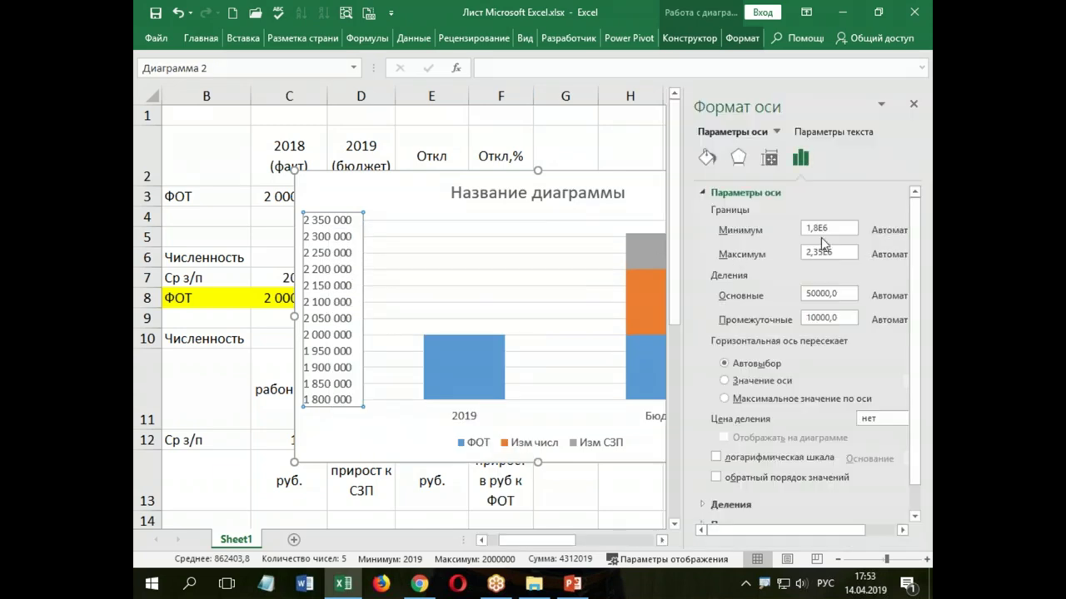
left_click_drag(833, 228, 773, 233)
type("0")
key("Return")
left_click(913, 104)
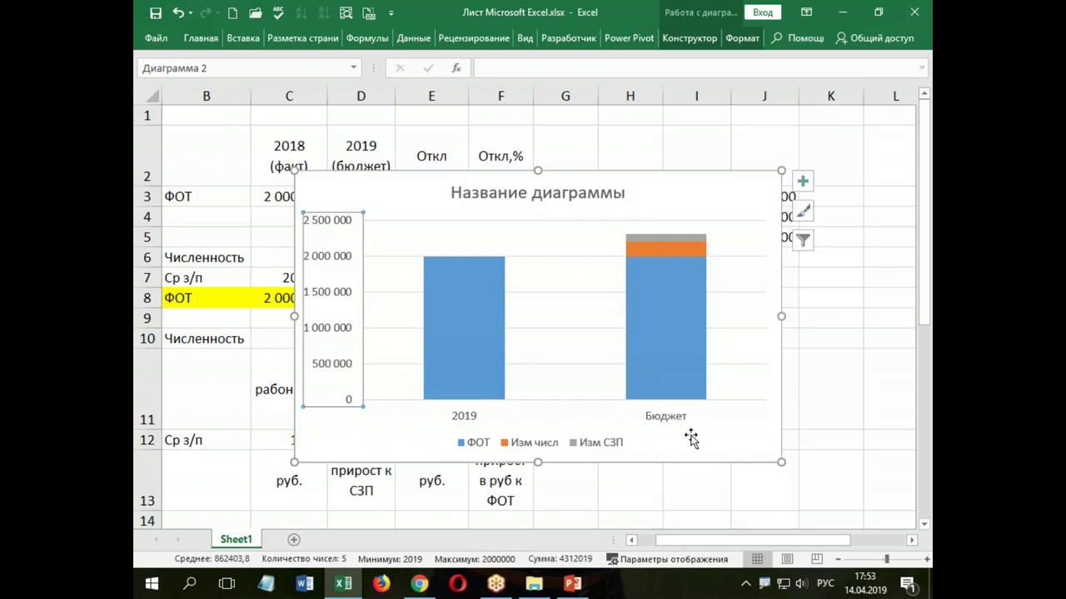
Shrink the new stacked chart, then move the older ФОТ chart up over columns A to D and reduce its size
left_click_drag(779, 460, 665, 384)
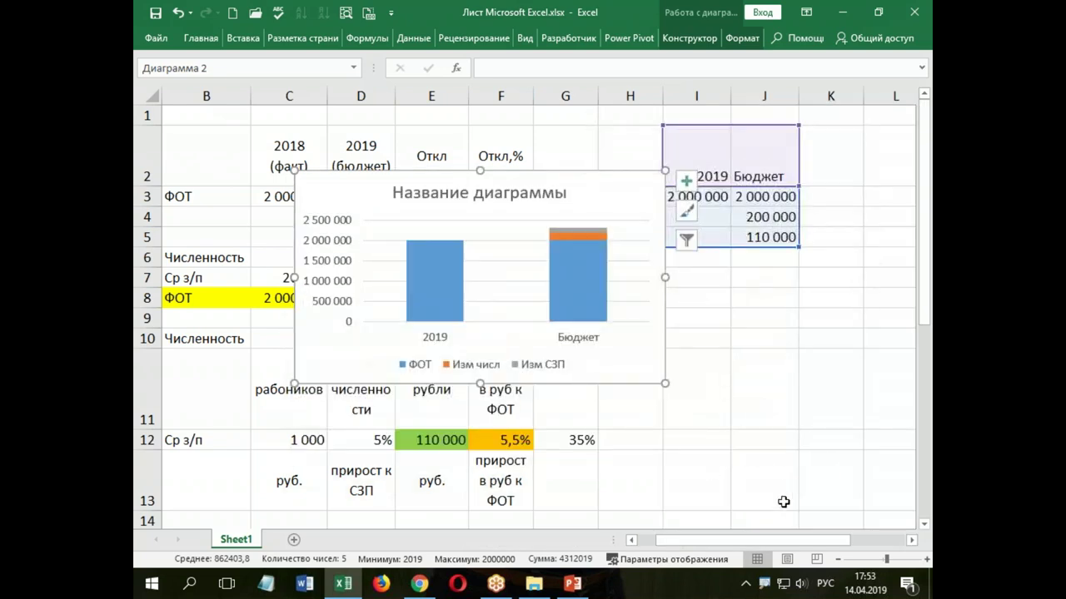
left_click_drag(756, 542, 719, 466)
scroll(718, 466, "down", 4)
left_click(619, 388)
left_click(582, 291)
scroll(583, 296, "up", 4)
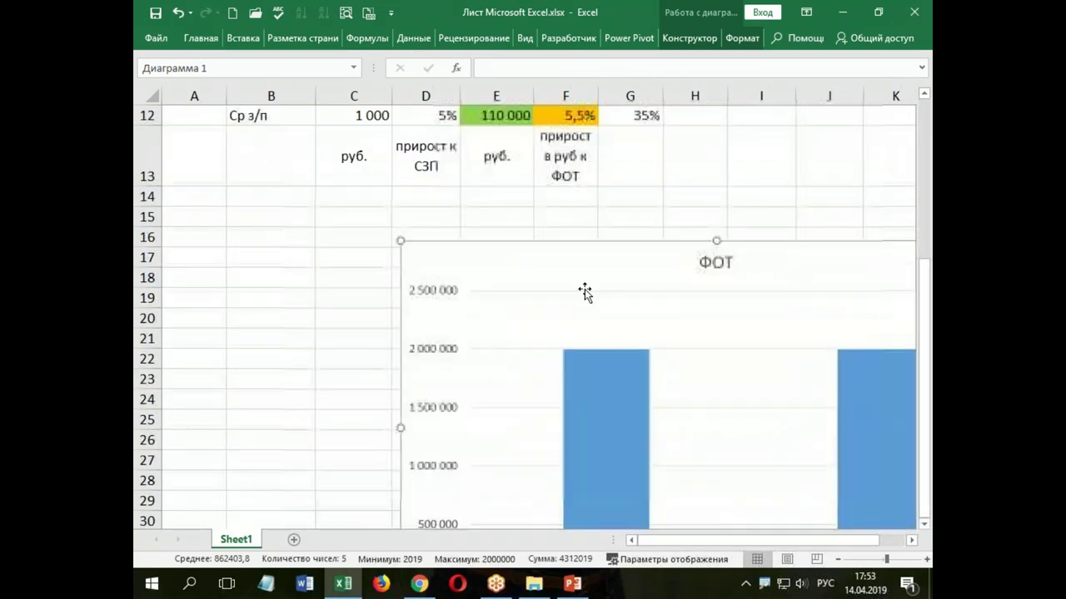
scroll(568, 437, "down", 2)
left_click_drag(568, 437, 343, 189)
scroll(464, 366, "up", 3)
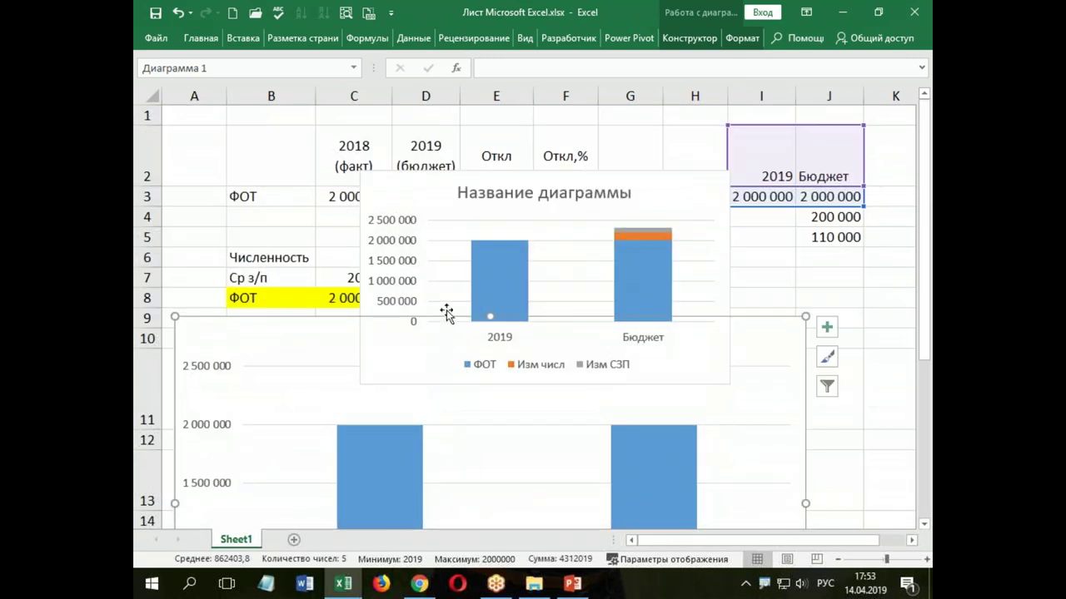
left_click_drag(445, 312, 433, 164)
left_click_drag(792, 508, 492, 396)
Place the stacked chart beside the ФОТ chart and enlarge it to a similar height
left_click(596, 193)
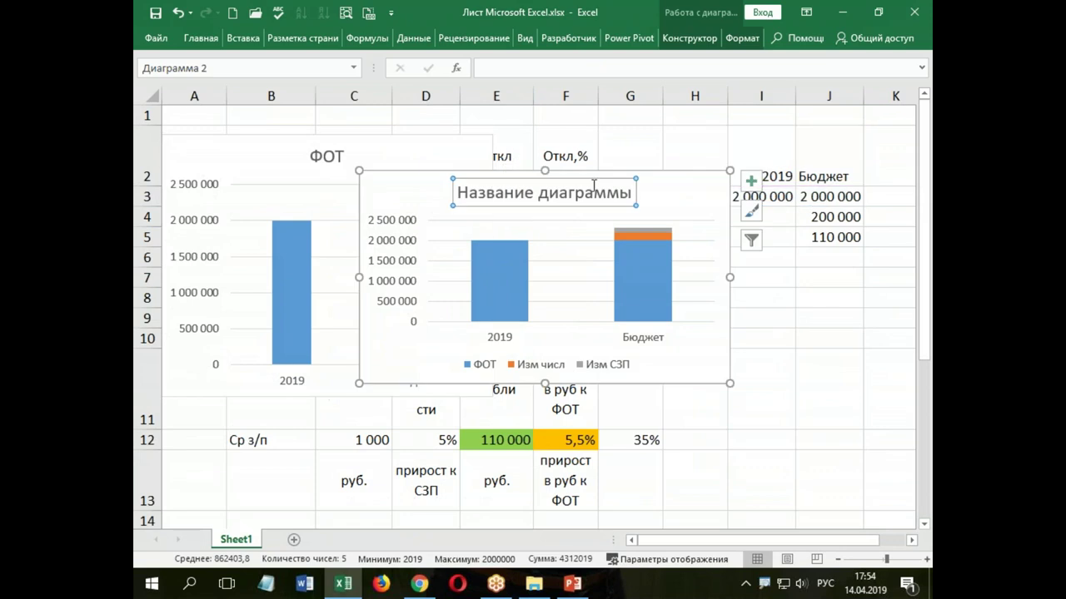
left_click_drag(641, 169, 788, 131)
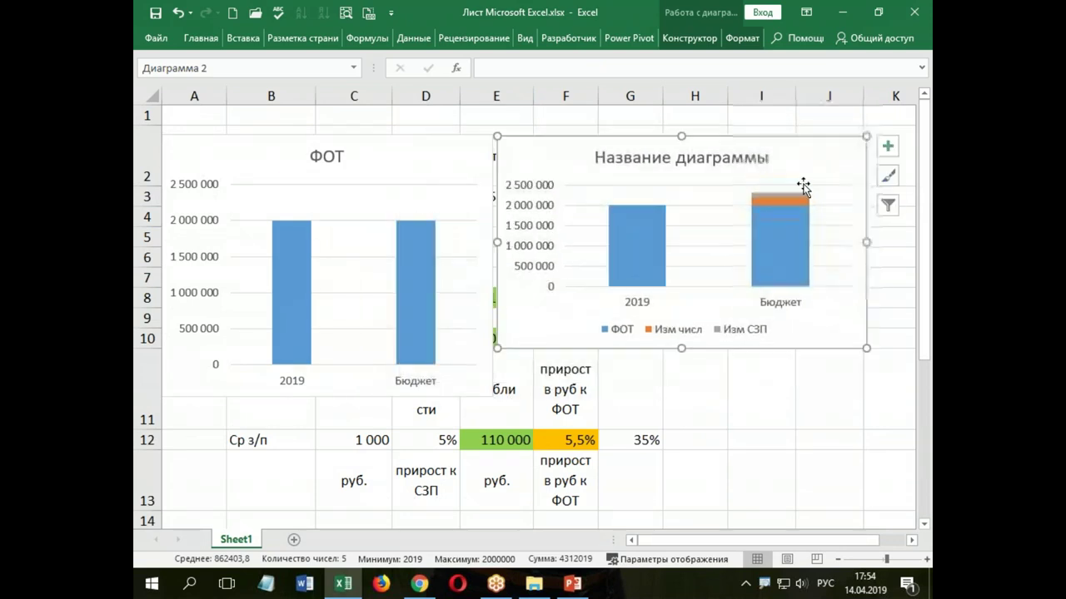
left_click_drag(867, 348, 884, 401)
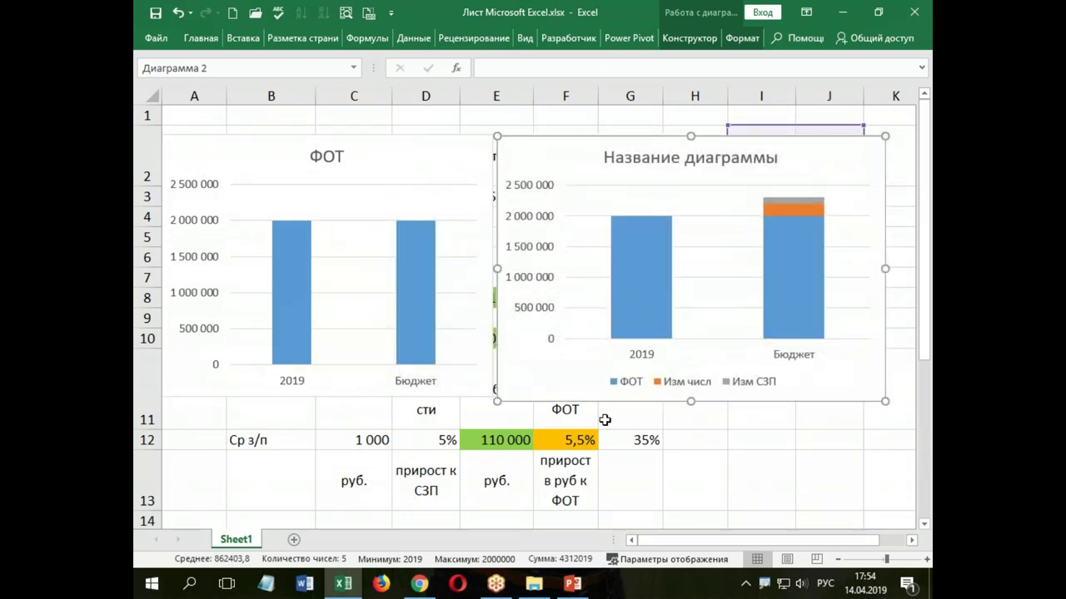
Delete the ФОТ chart and enlarge the remaining stacked chart to span columns B to J down to row 13
left_click(455, 363)
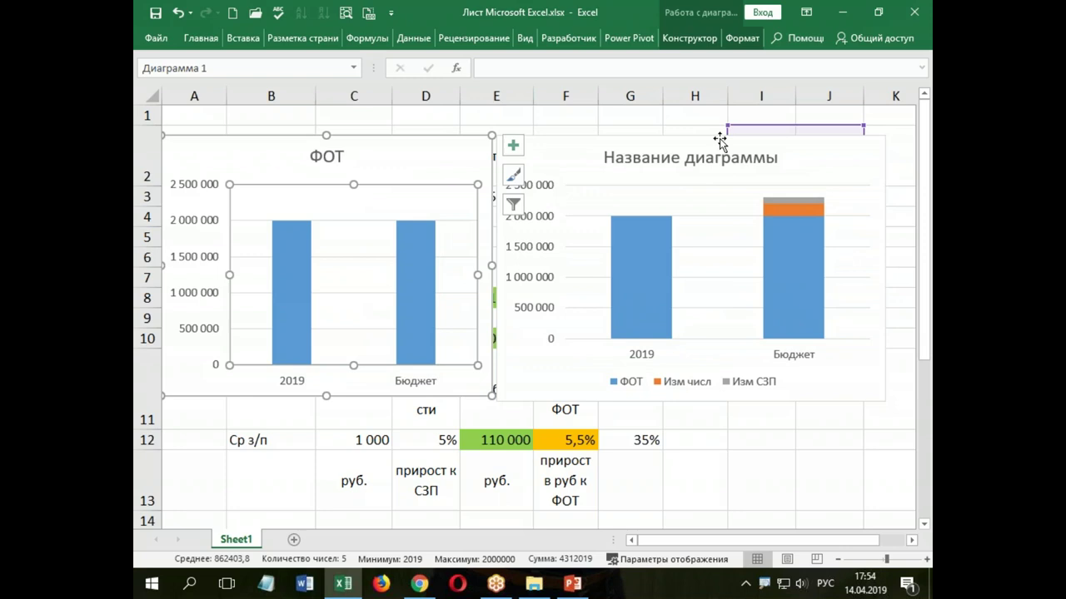
left_click(446, 138)
key("Delete")
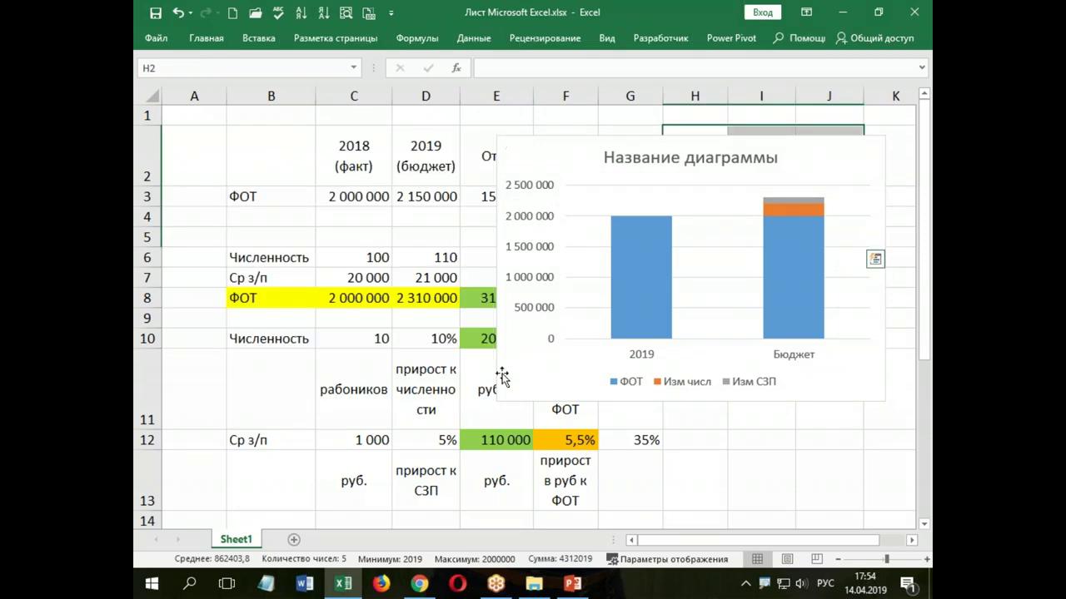
left_click(493, 399)
left_click_drag(497, 401, 209, 495)
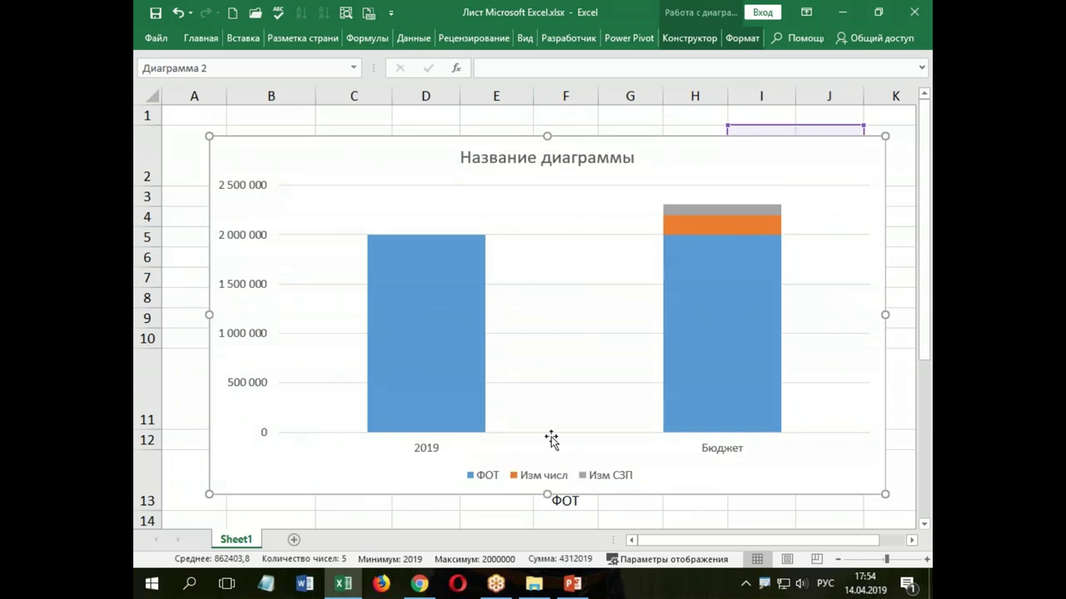
Add centred data labels to all series of the stacked chart
left_click(689, 37)
left_click(191, 98)
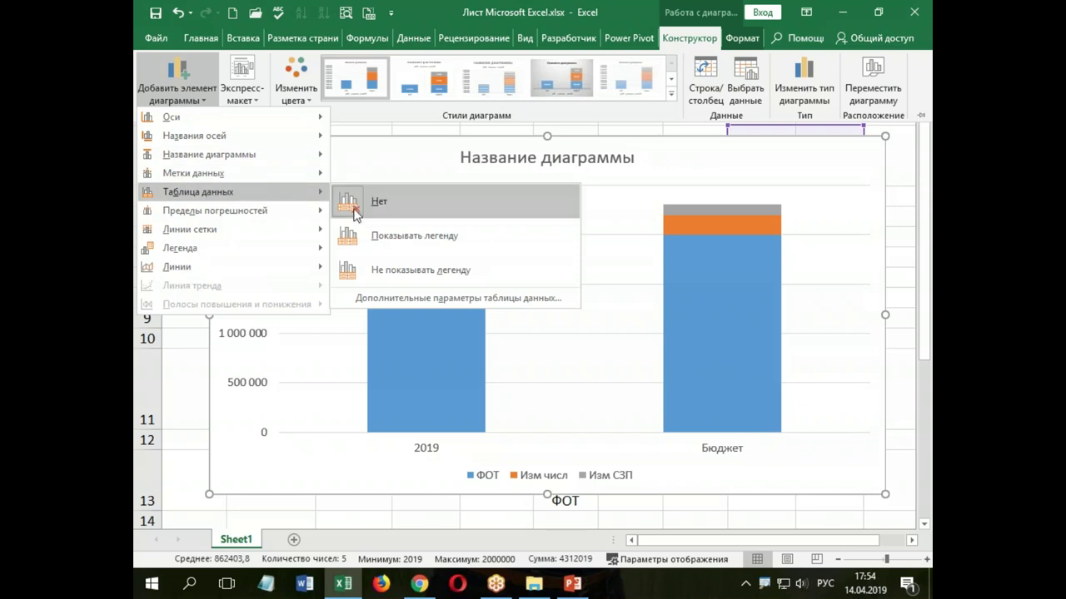
mouse_move(250, 178)
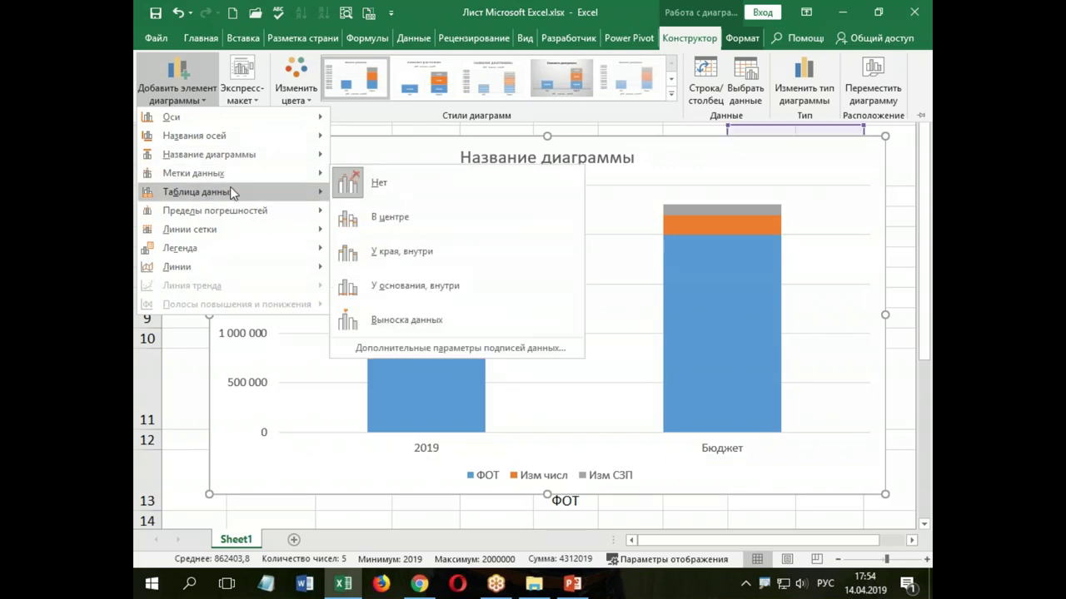
left_click(382, 218)
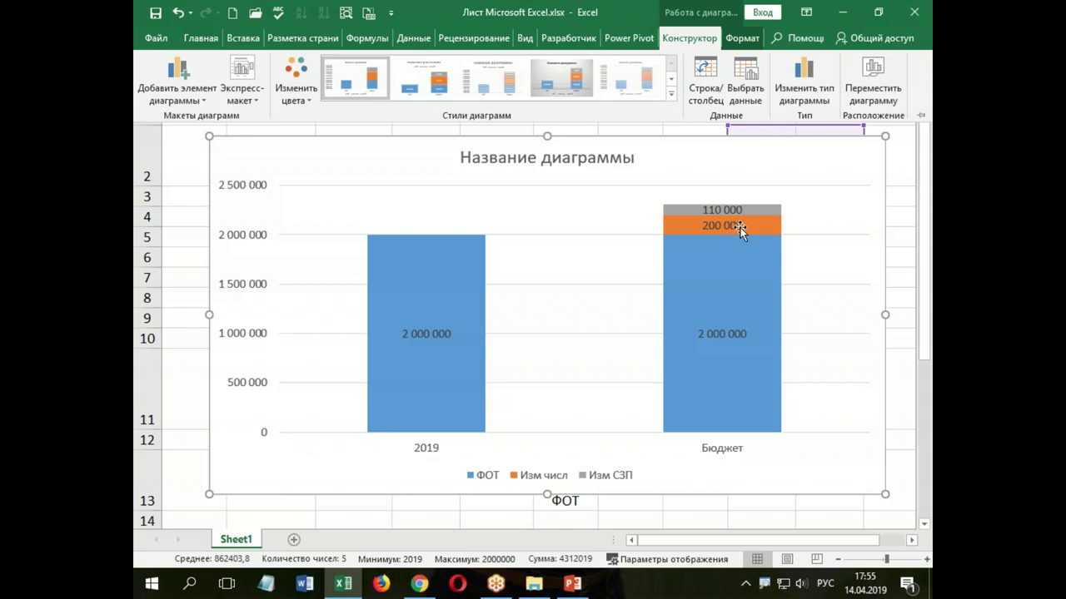
key("ctrl+F1")
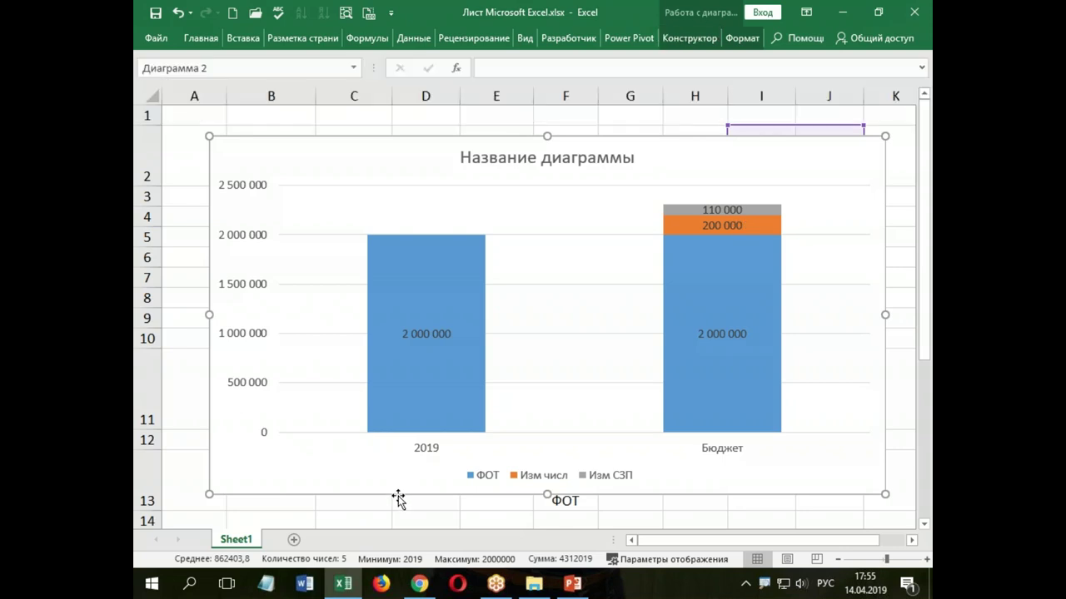
Move the stacked chart down to row 11 so that the upper data tables are uncovered
left_click(805, 513)
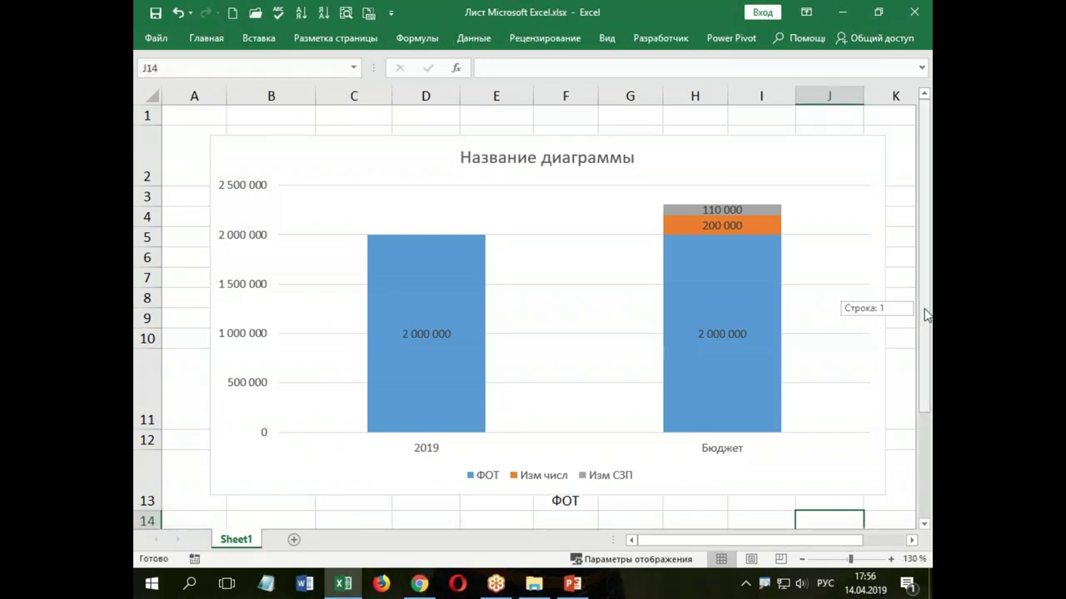
left_click_drag(837, 144, 859, 385)
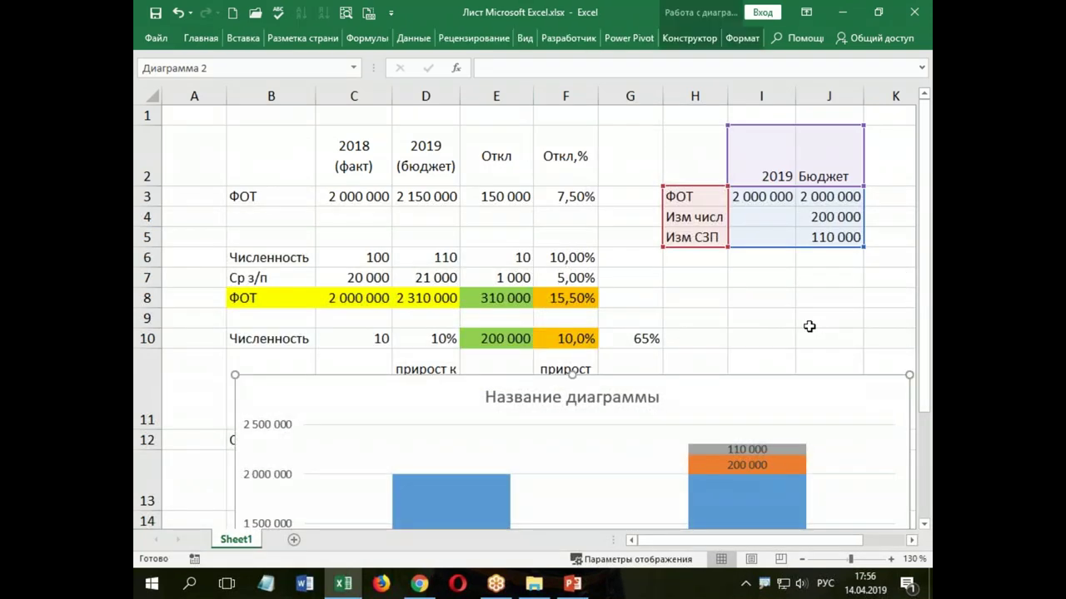
left_click(774, 318)
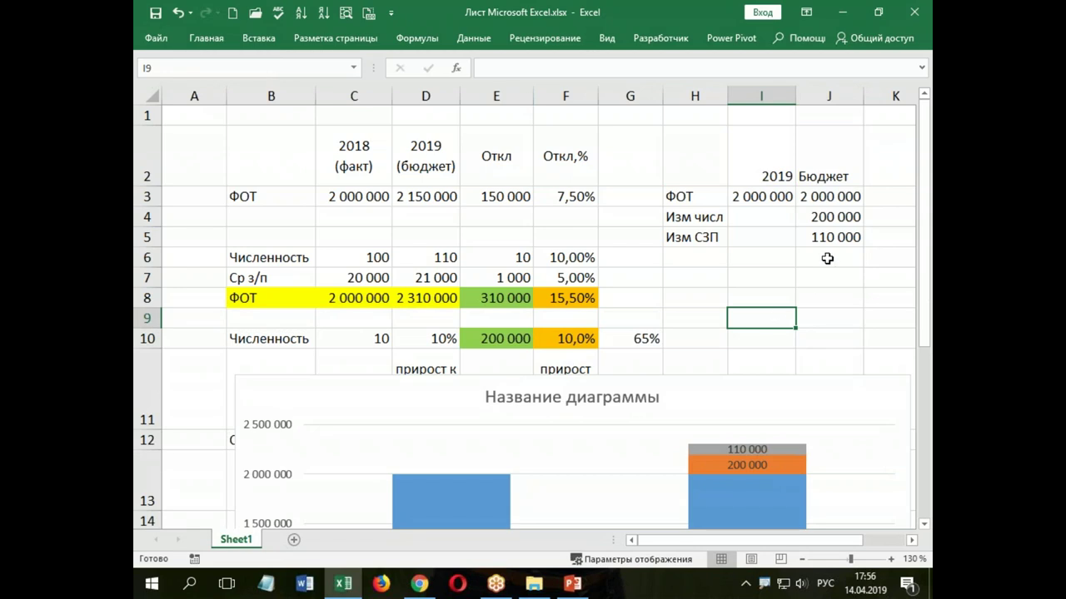
Total the budget values J3:J5 in cell J6 with AutoSum
left_click_drag(821, 199, 820, 256)
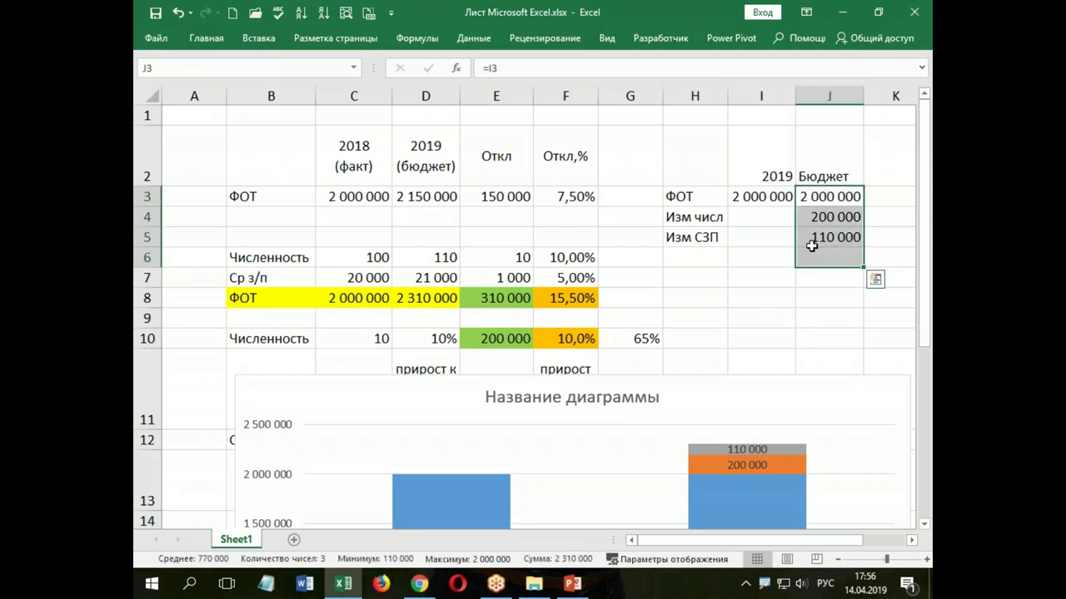
left_click(206, 38)
left_click(822, 57)
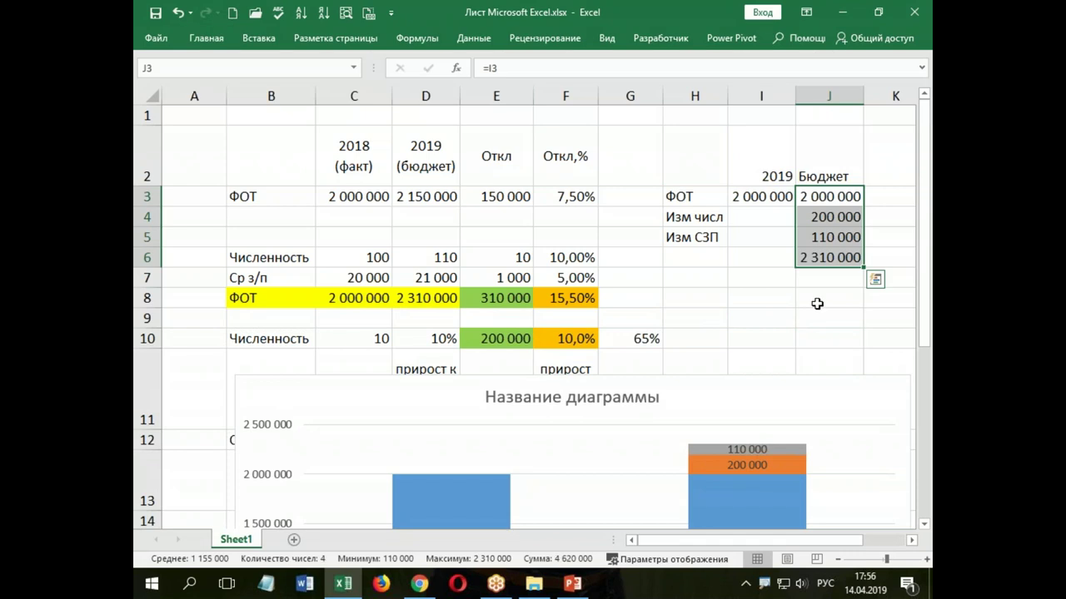
left_click(816, 284)
Insert a waterfall chart from the budget column J2:J6
left_click_drag(829, 177, 833, 255)
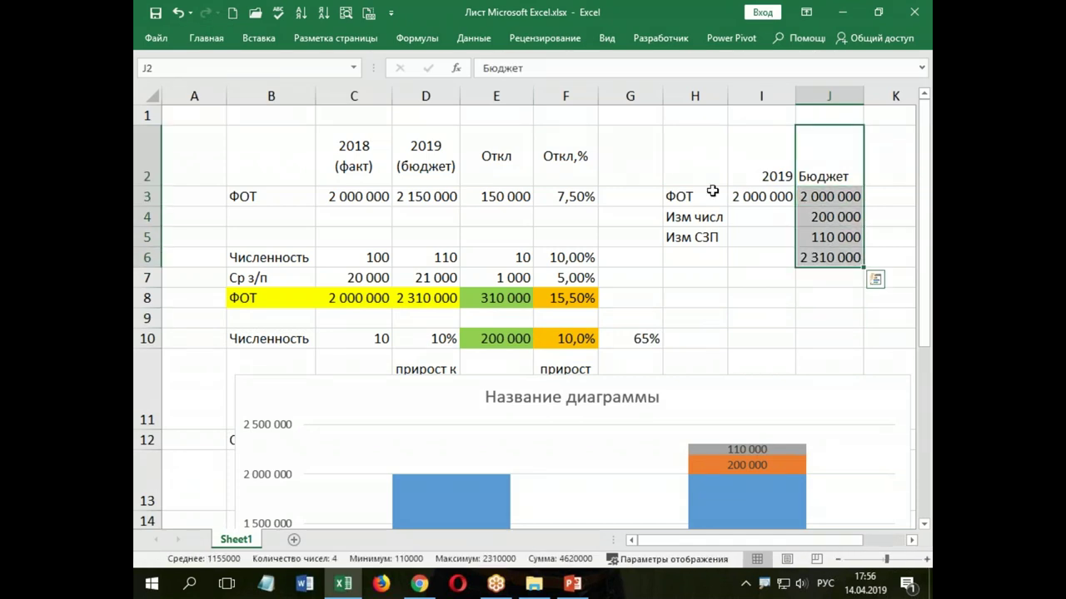
left_click(200, 38)
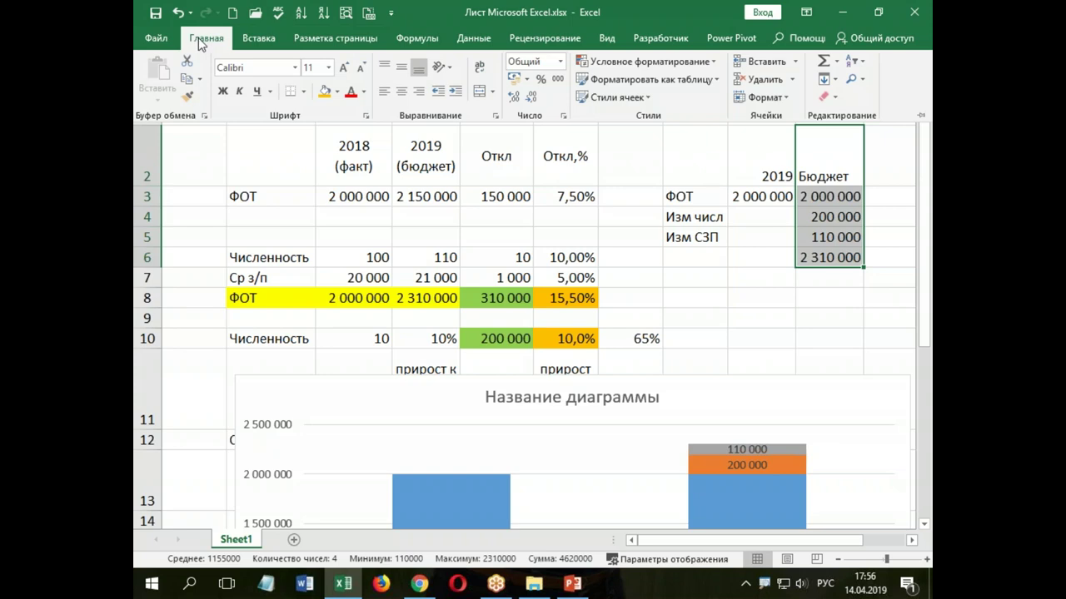
left_click(258, 38)
left_click(438, 65)
left_click(452, 108)
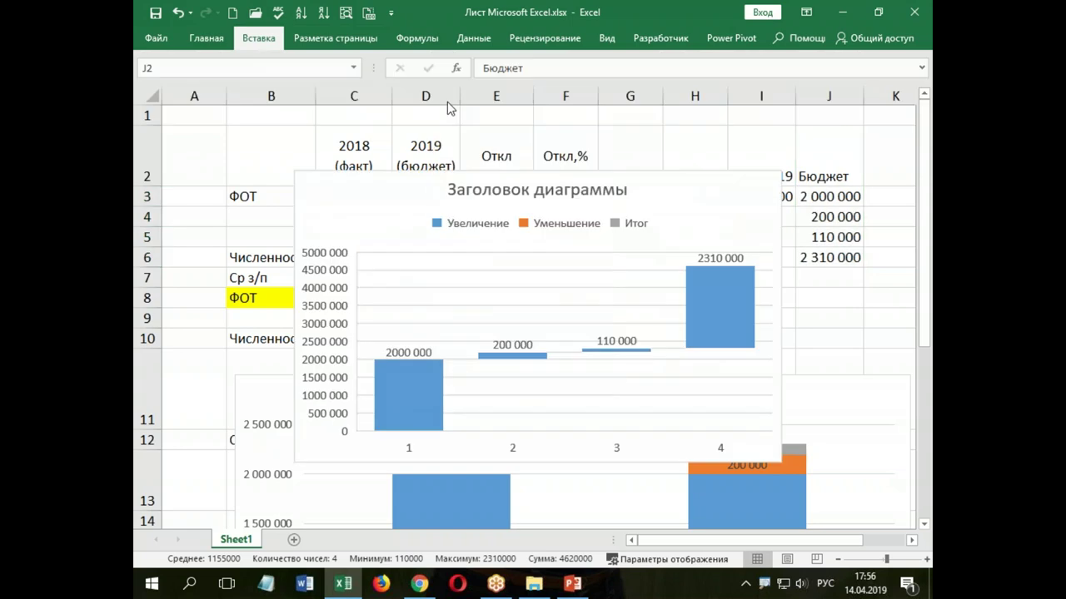
Set the waterfall chart's fourth column, the budget sum of 2 310 000, as a total
left_click(720, 309)
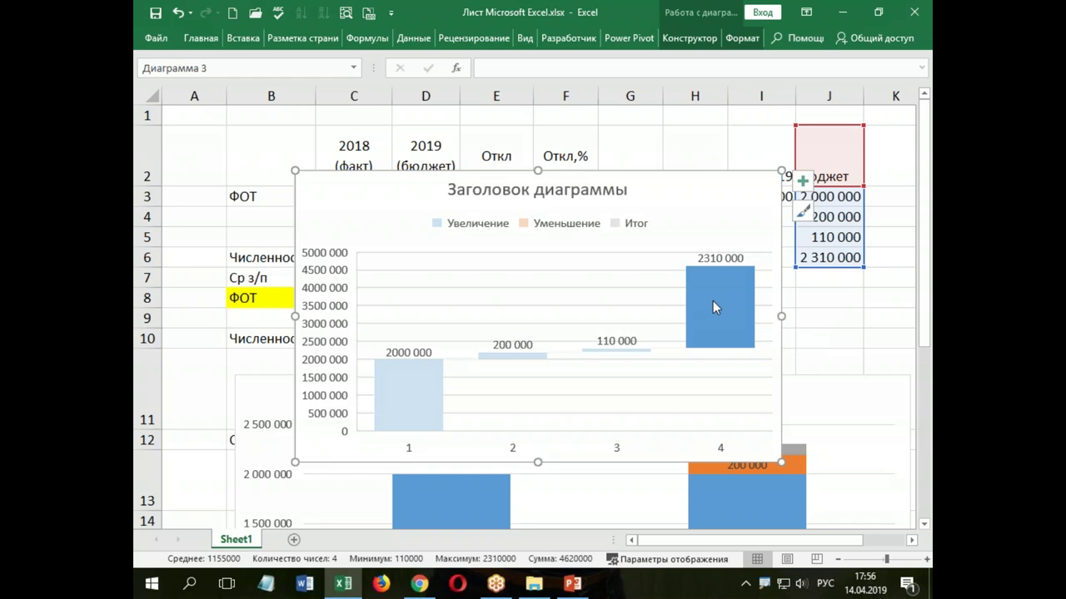
right_click(714, 303)
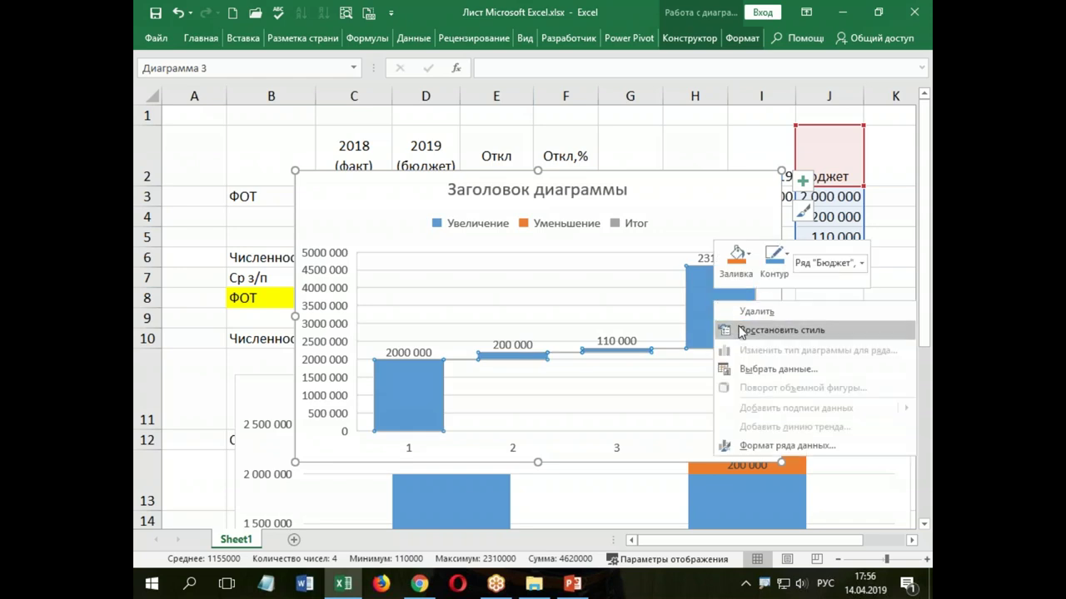
key("Escape")
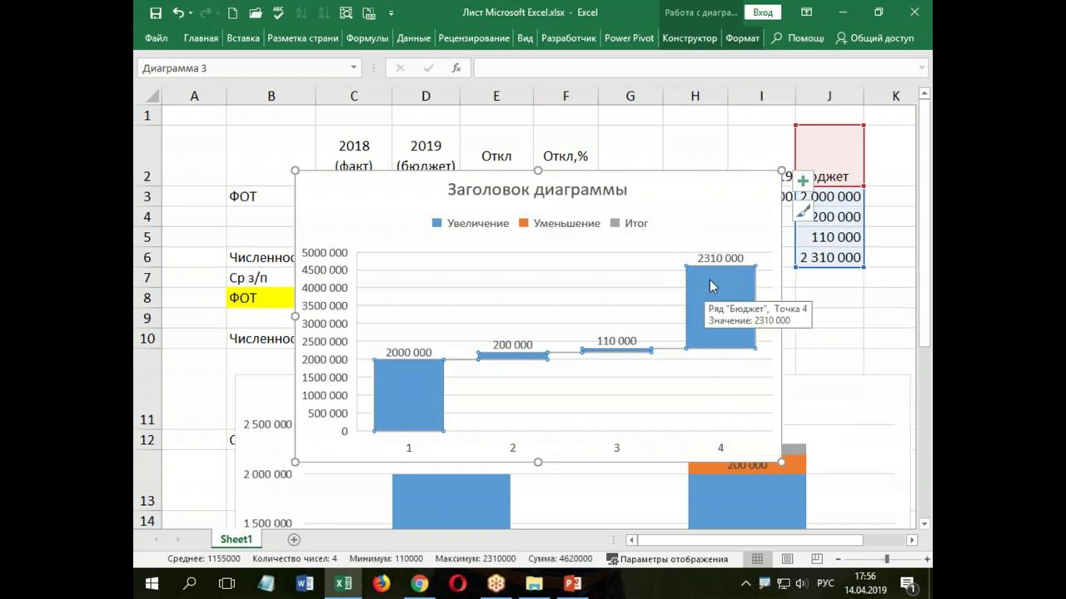
left_click(736, 362)
left_click(725, 320)
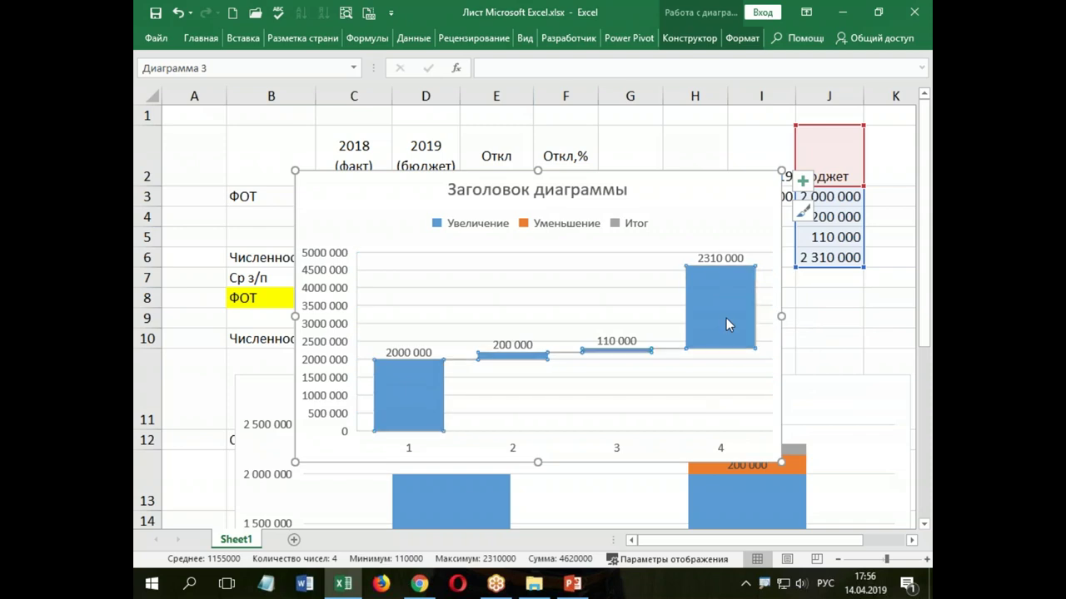
left_click(725, 318)
right_click(725, 320)
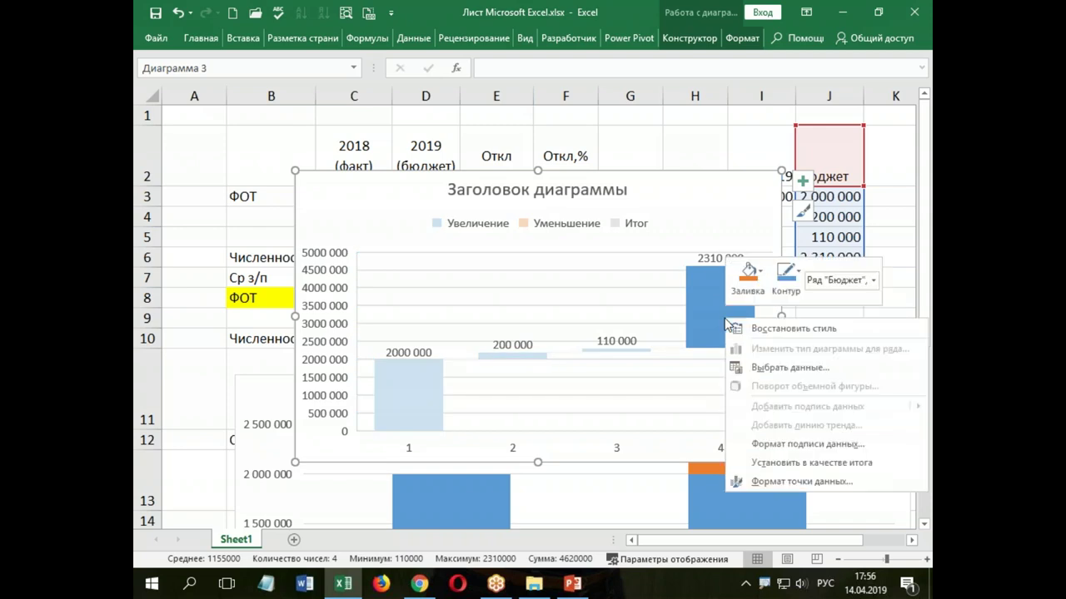
left_click(798, 463)
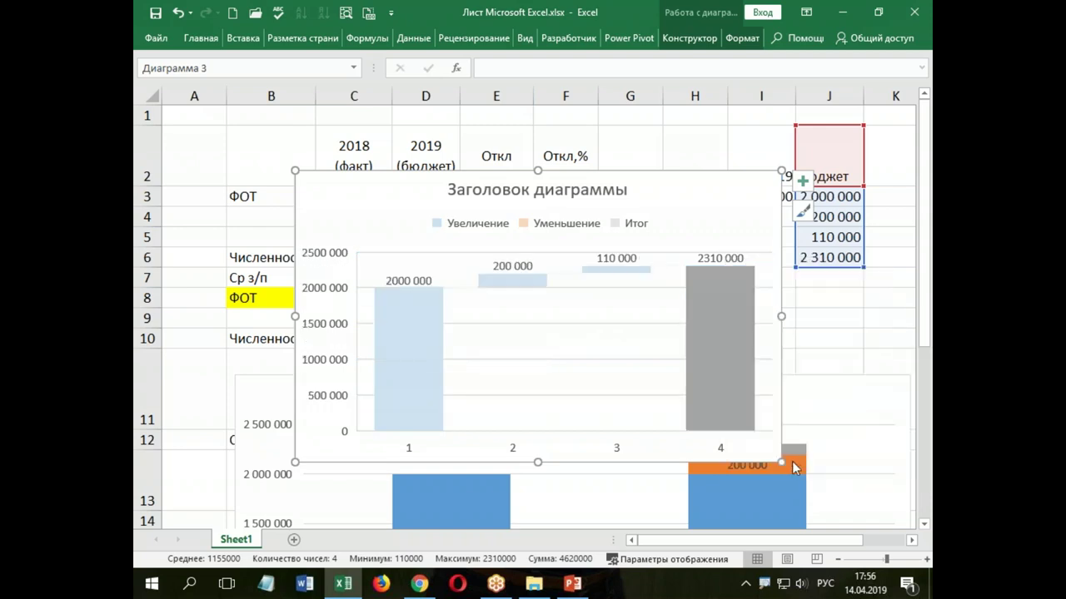
left_click(833, 335)
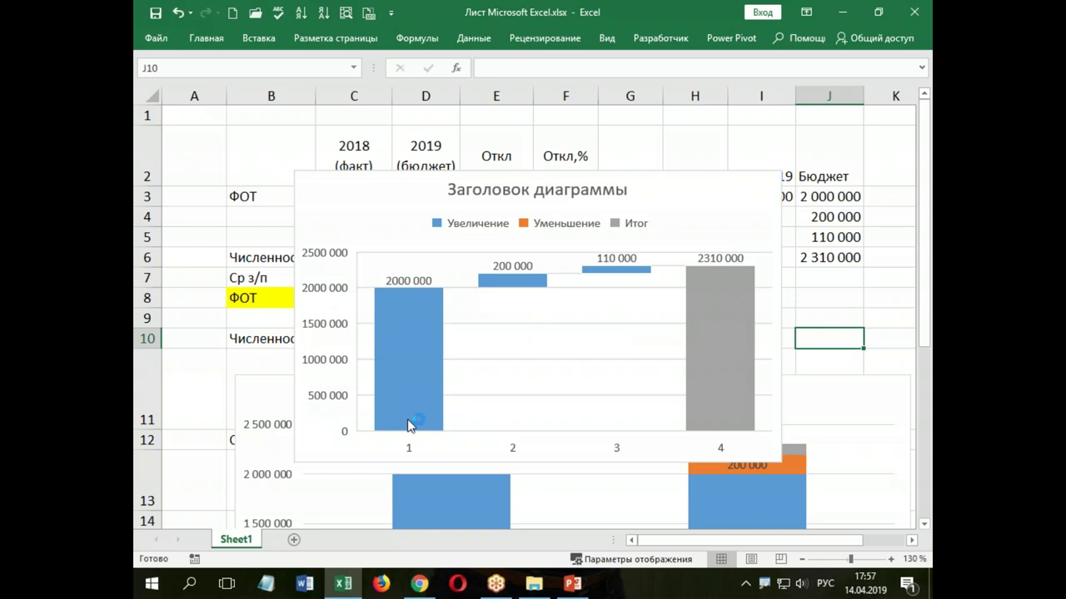
Move the waterfall chart over columns B to G, starting at row 2, to uncover the budget values
mouse_move(425, 308)
left_click_drag(298, 463, 185, 403)
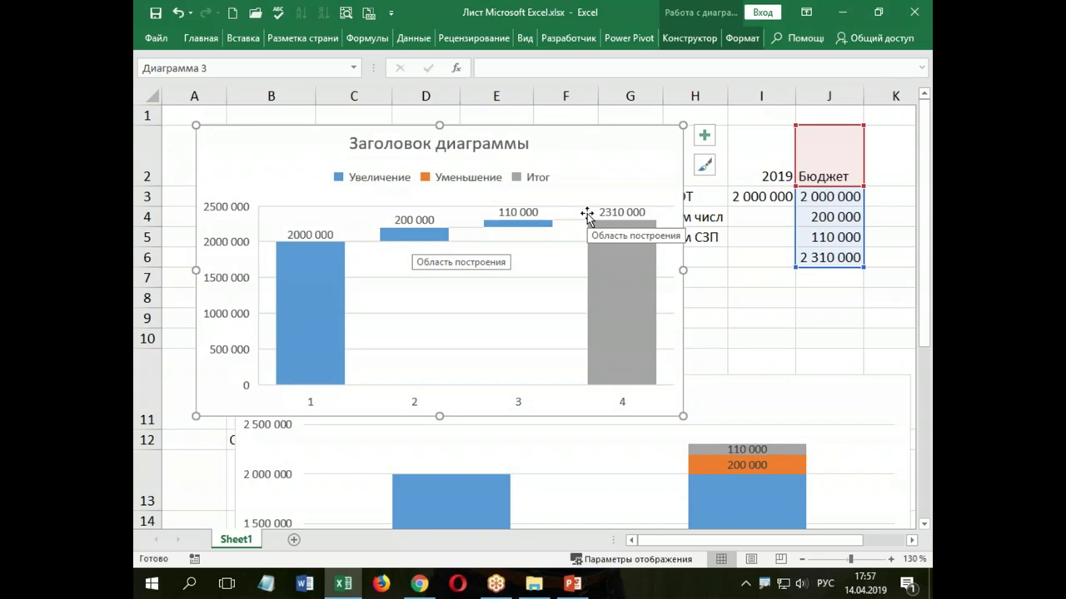
mouse_move(308, 257)
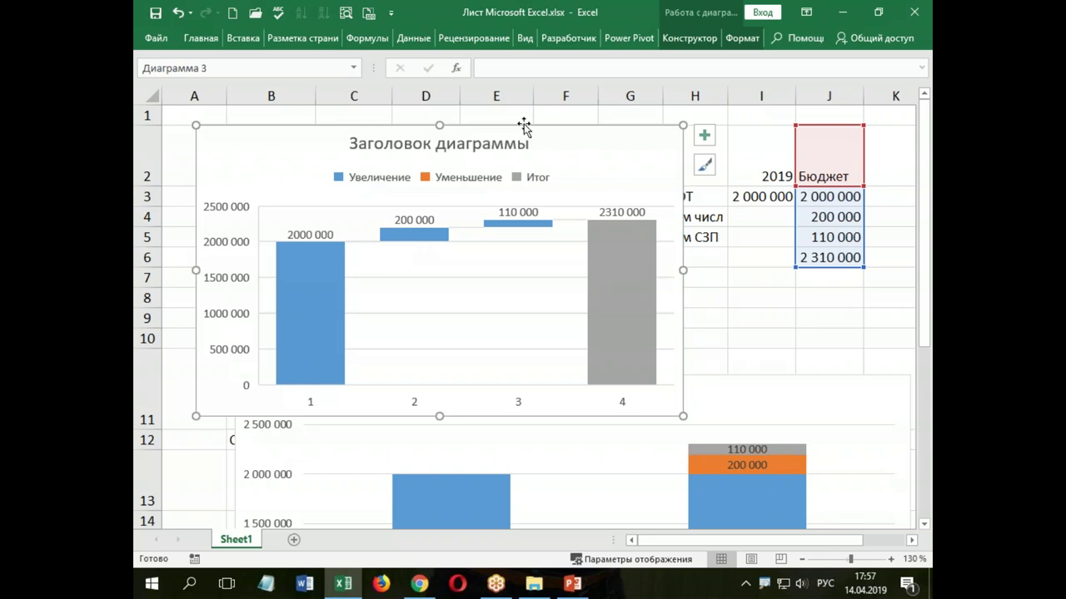
Delete the waterfall and stacked charts, and undo both deletions
key("Delete")
left_click(686, 412)
key("Delete")
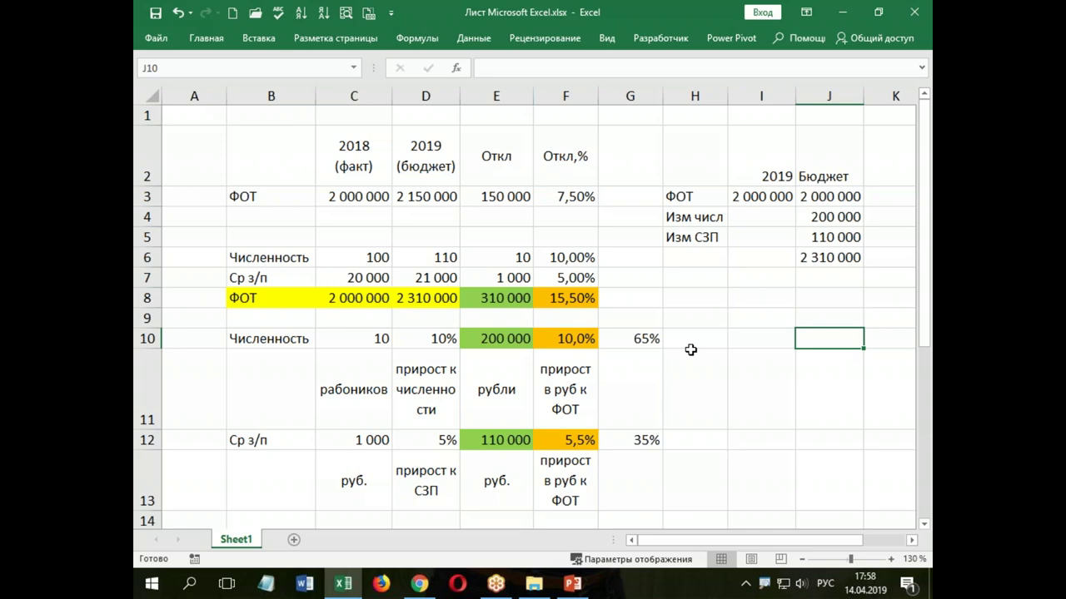
left_click(179, 12)
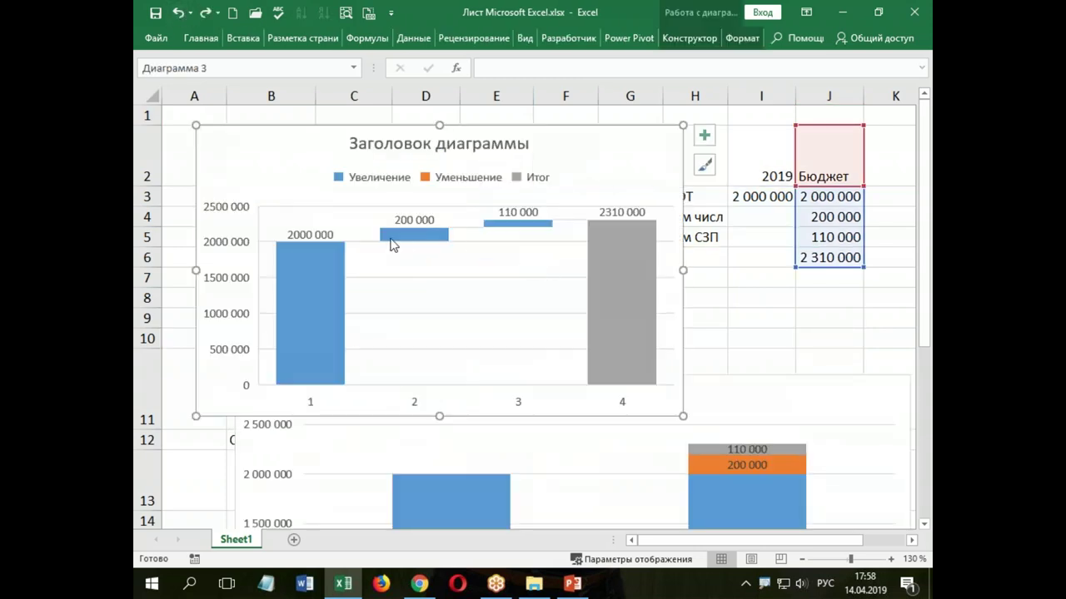
Move the waterfall chart down over the stacked chart and inspect the headcount formulas in row 10
mouse_move(408, 239)
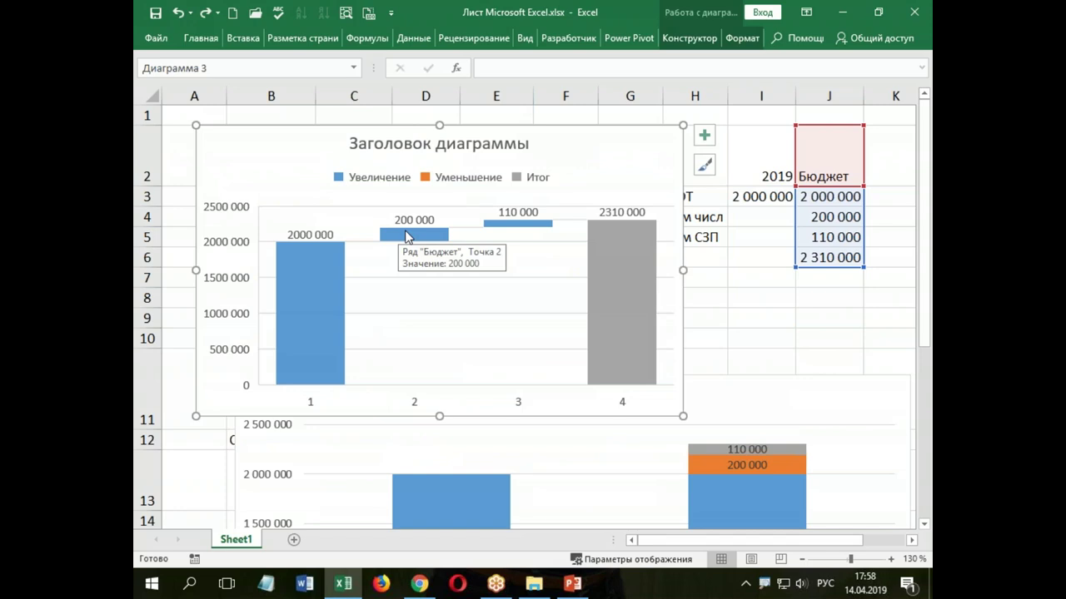
mouse_move(472, 135)
left_mouse_down()
mouse_move(555, 395)
mouse_move(559, 446)
left_mouse_up()
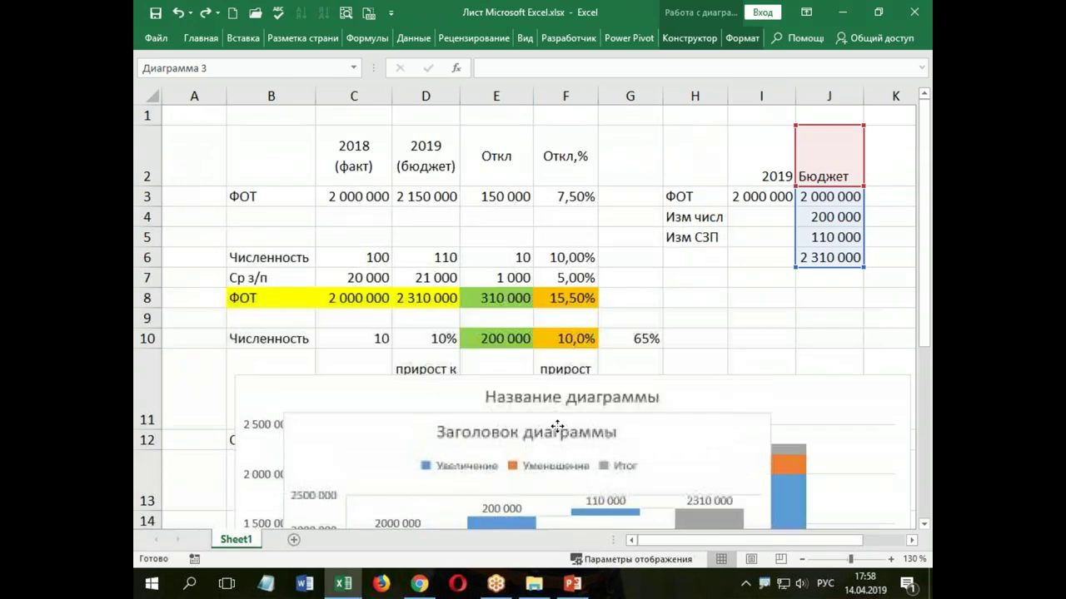
left_click(353, 339)
left_click(446, 339)
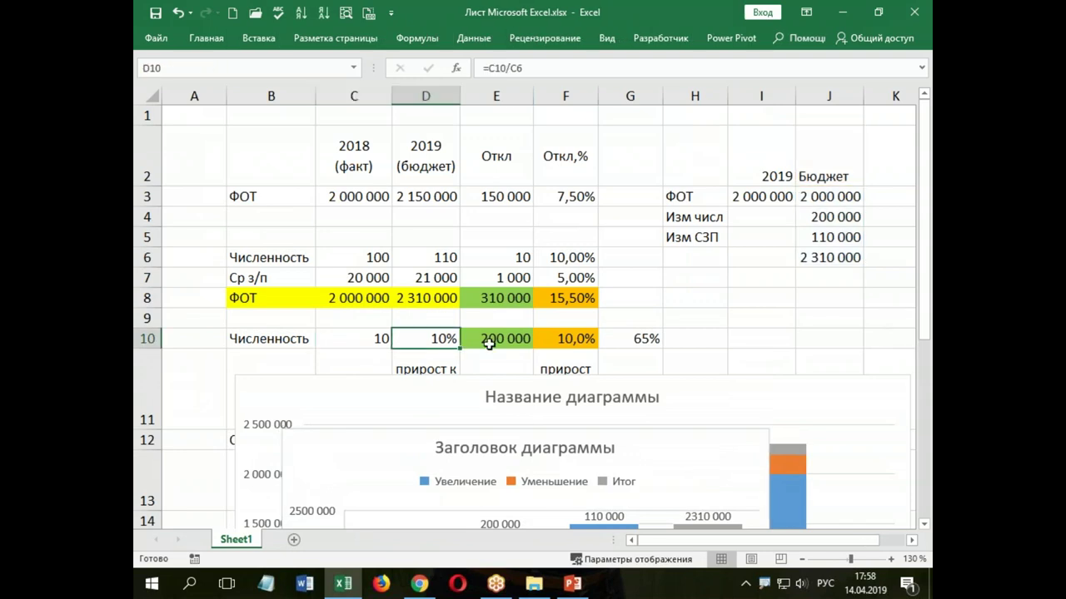
left_click(495, 339)
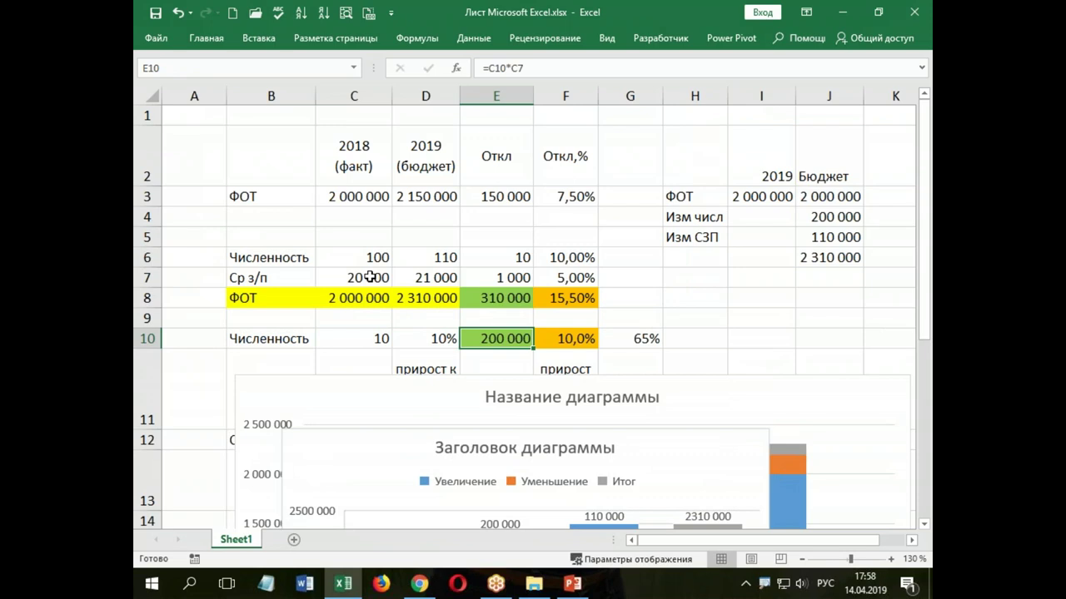
Move the stacked chart down to row 16 and the waterfall chart to row 18, clearing the calculation tables
scroll(488, 381, "down", 1)
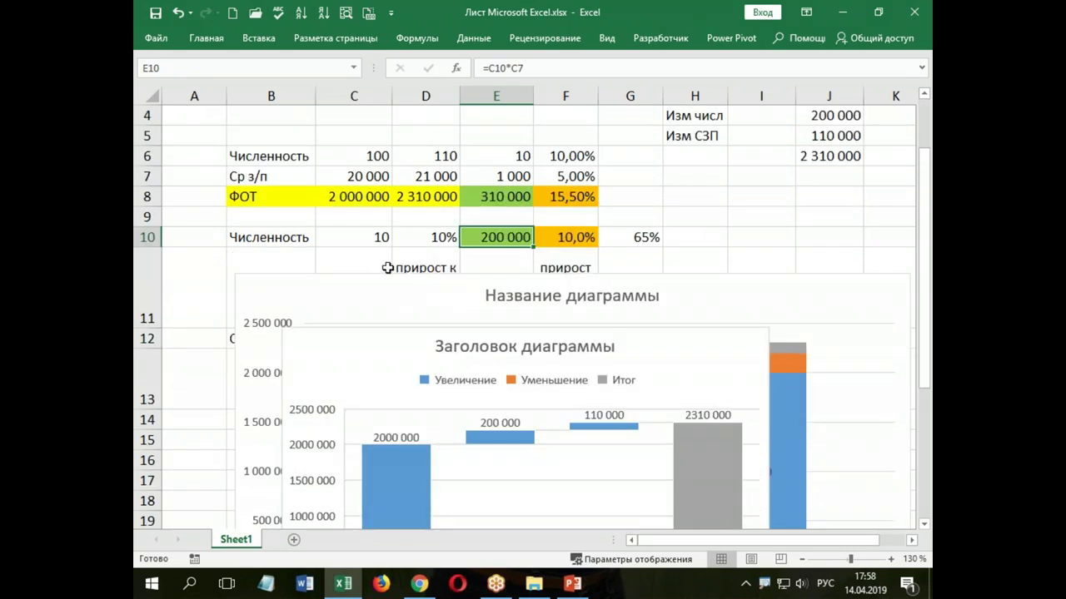
left_click_drag(373, 275, 380, 455)
left_click(391, 363)
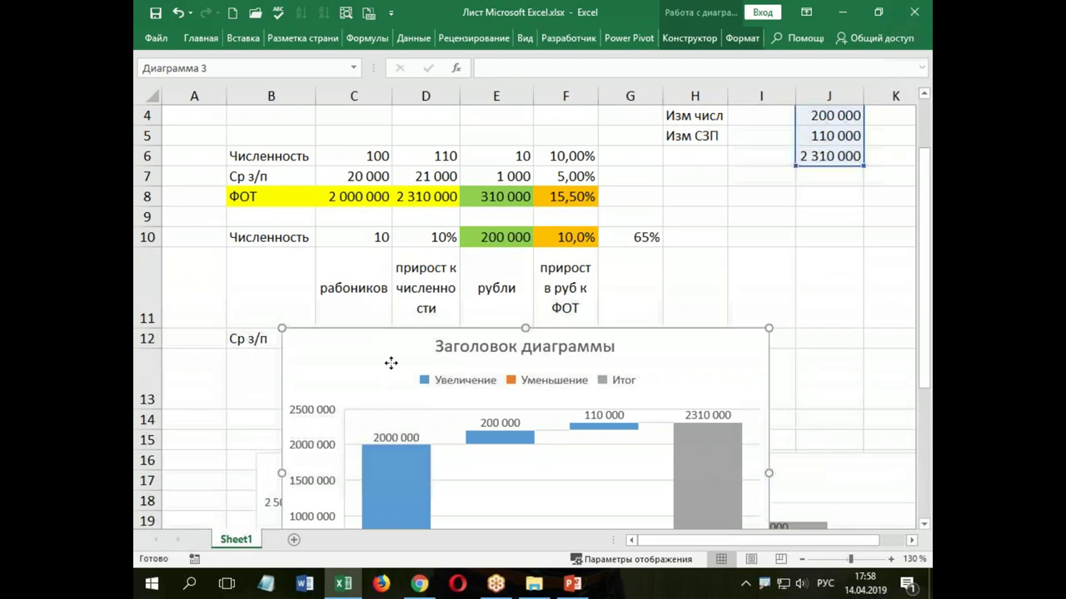
left_click_drag(390, 363, 394, 533)
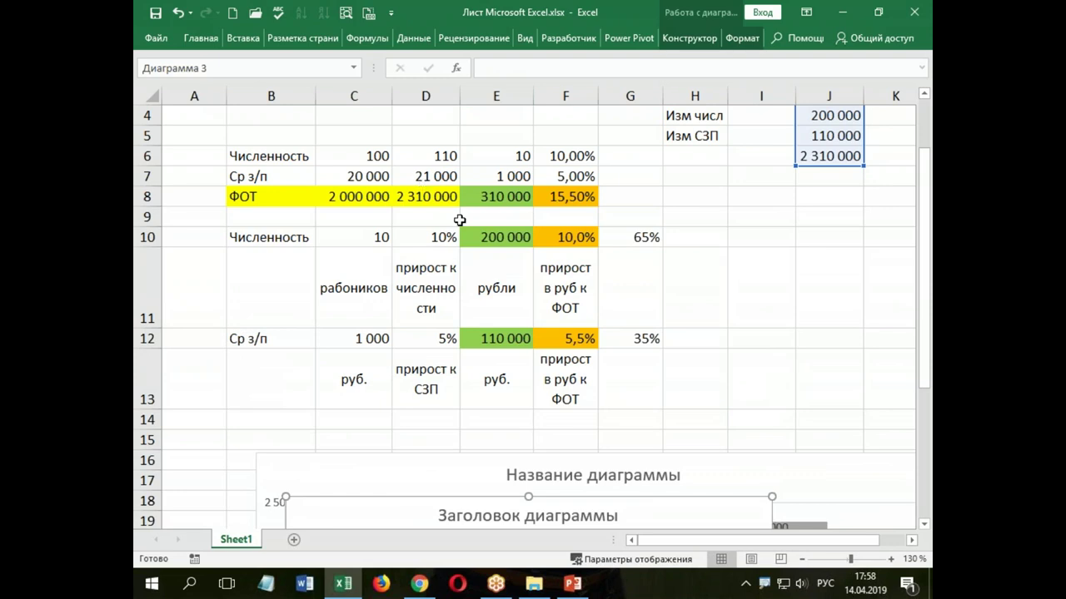
Inspect the headcount and average-salary formulas for the rouble effect (E10, E12) and the share of growth (G10, G12)
left_click(508, 338)
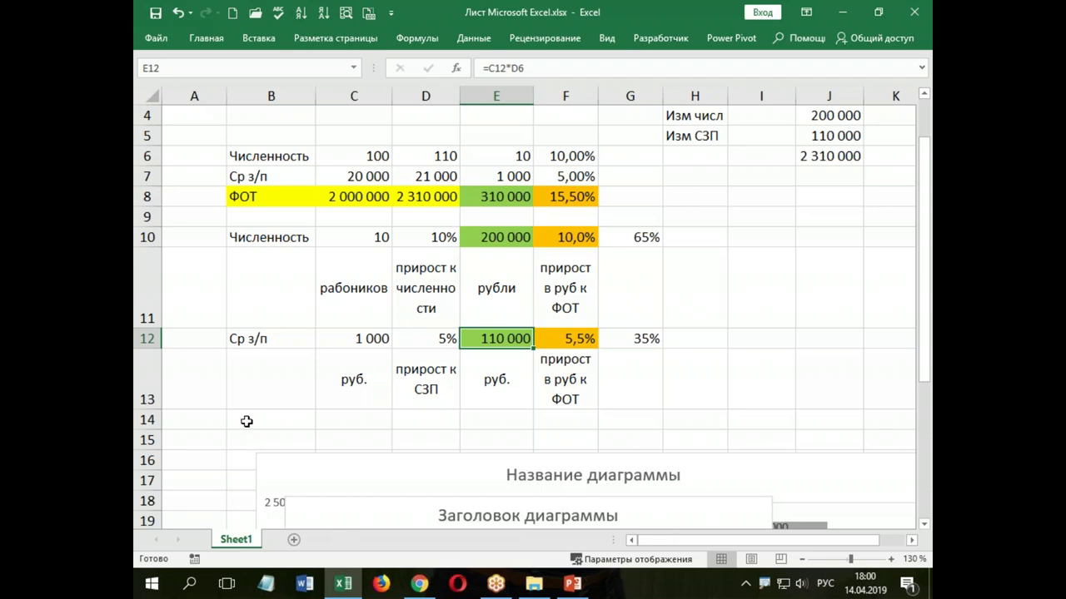
left_click(246, 420)
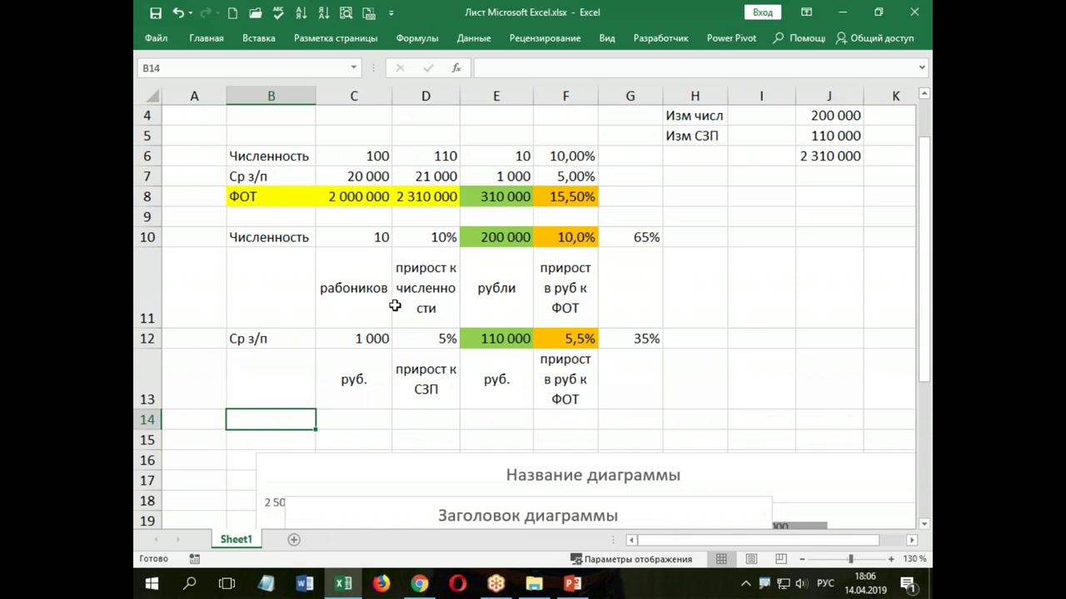
left_click(491, 241)
left_click(499, 337)
left_click(643, 237)
left_click(656, 338)
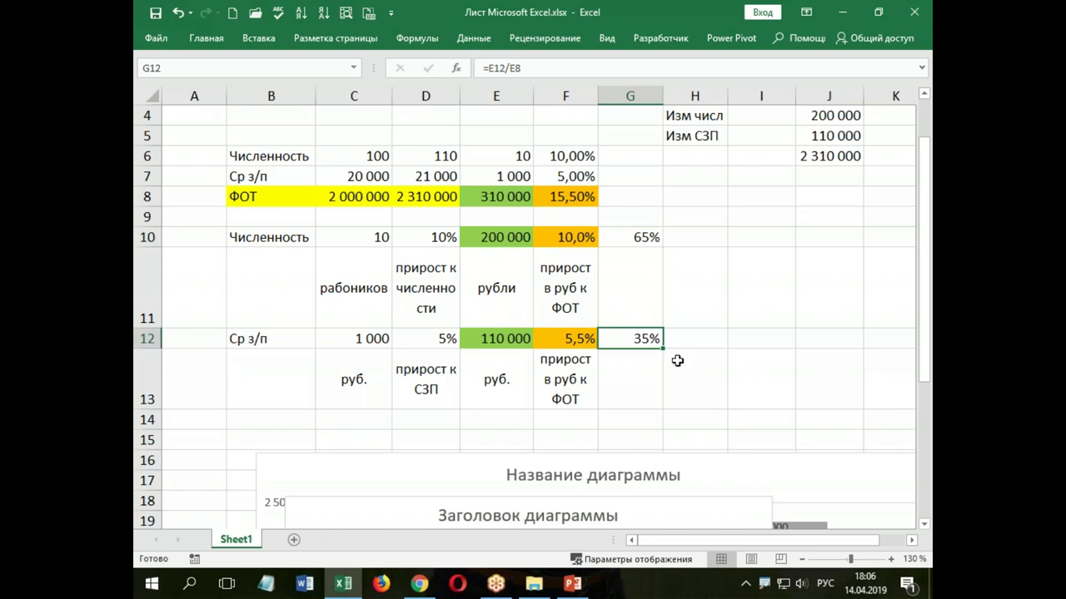
Move the stacked chart further down so that its columns sit below the waterfall chart
scroll(673, 405, "down", 8)
scroll(673, 406, "up", 3)
scroll(533, 316, "up", 1)
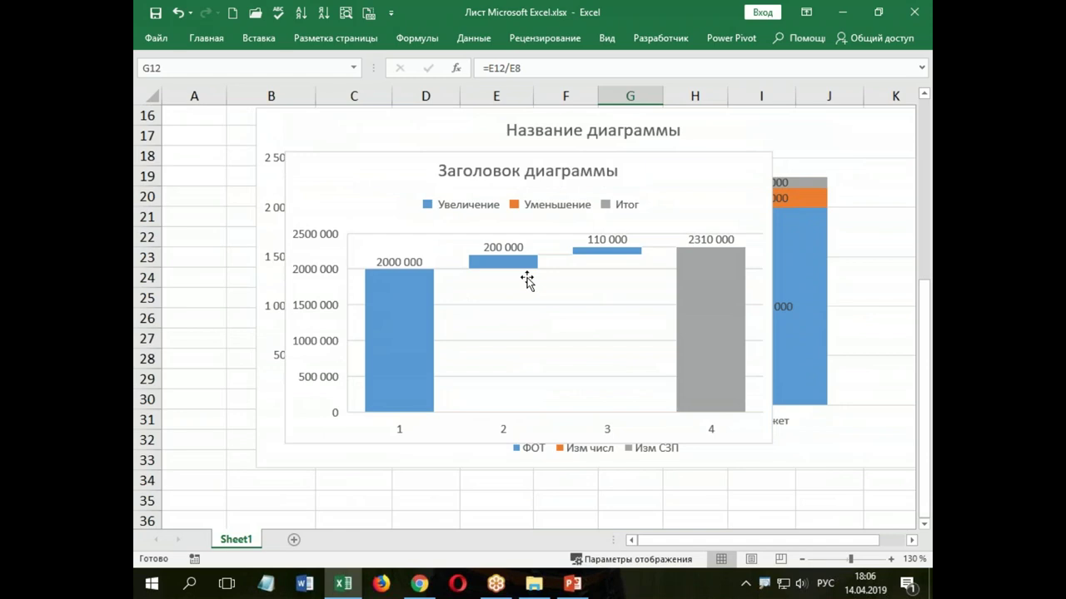
left_click(705, 148)
left_click_drag(699, 117, 602, 428)
scroll(740, 418, "down", 5)
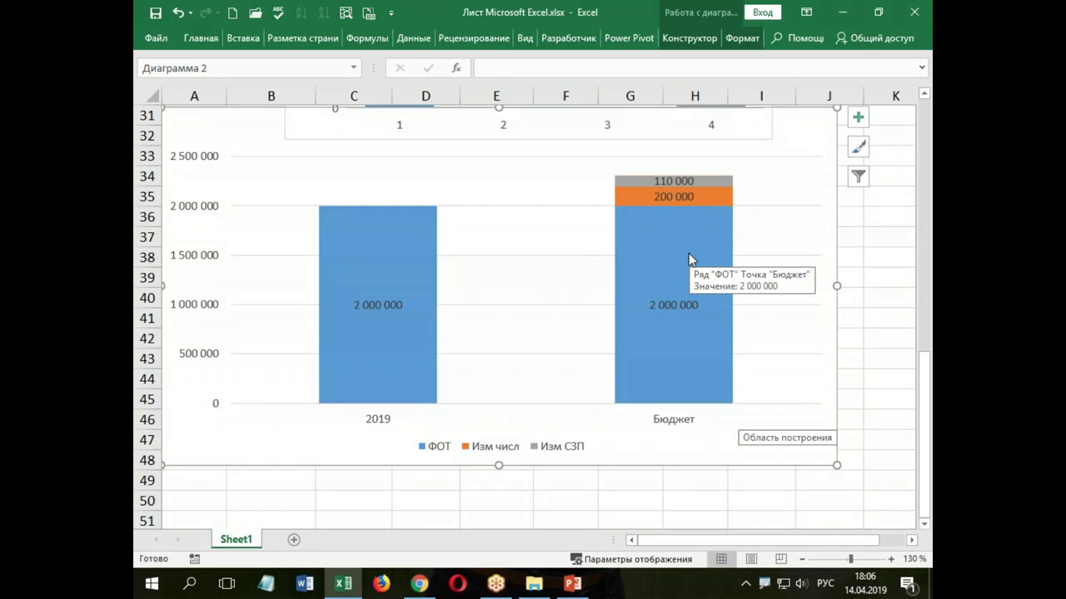
Review the ФОТ deviations in row 8 against the headcount and average-salary contributions in rows 10 and 12
scroll(707, 294, "up", 10)
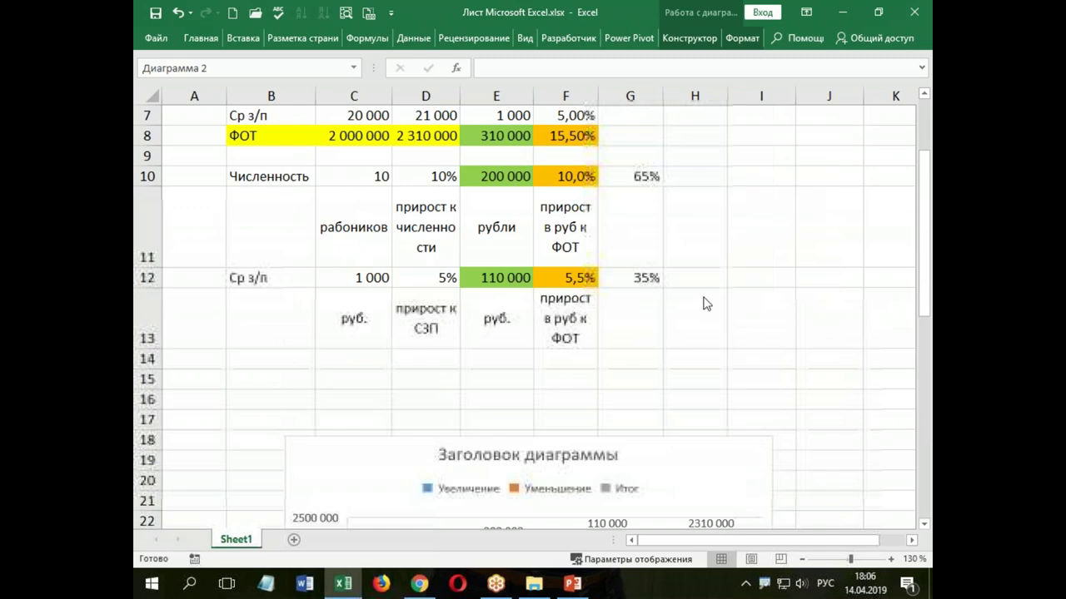
left_click(646, 342)
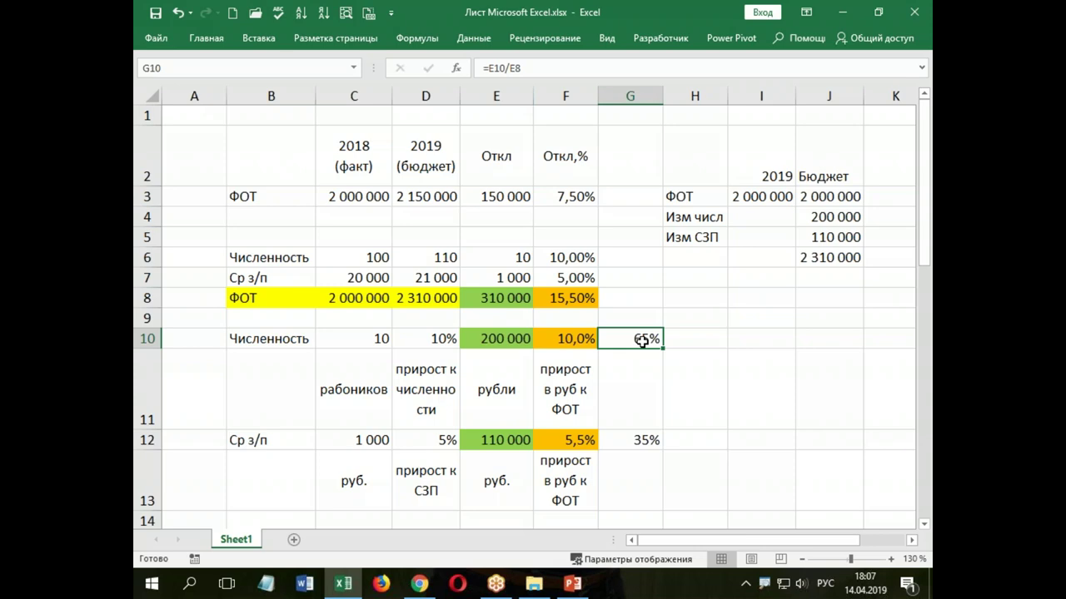
left_click_drag(496, 297, 571, 297)
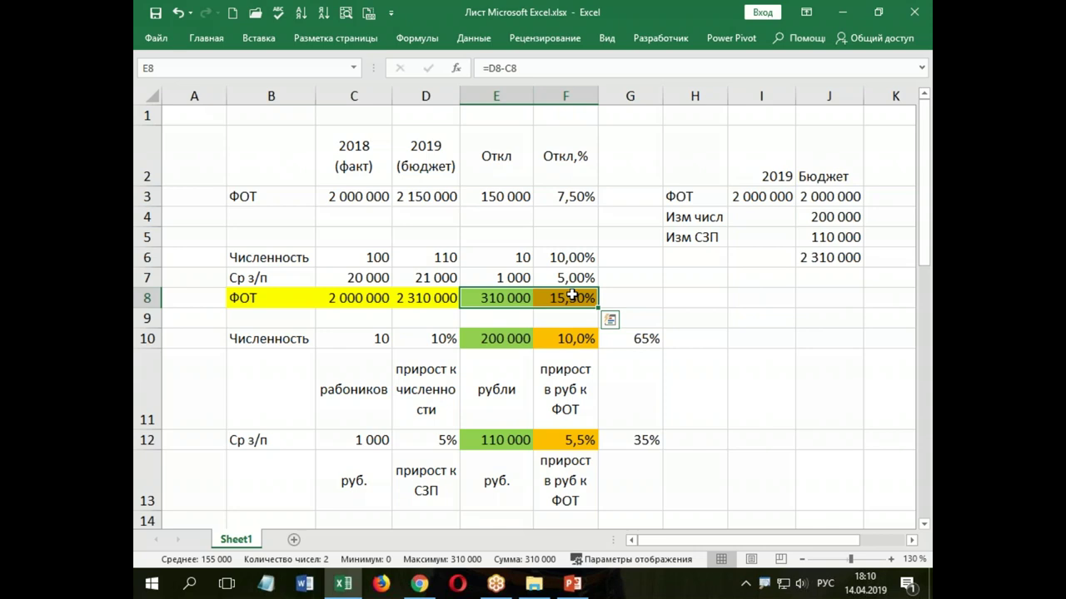
left_click(250, 341)
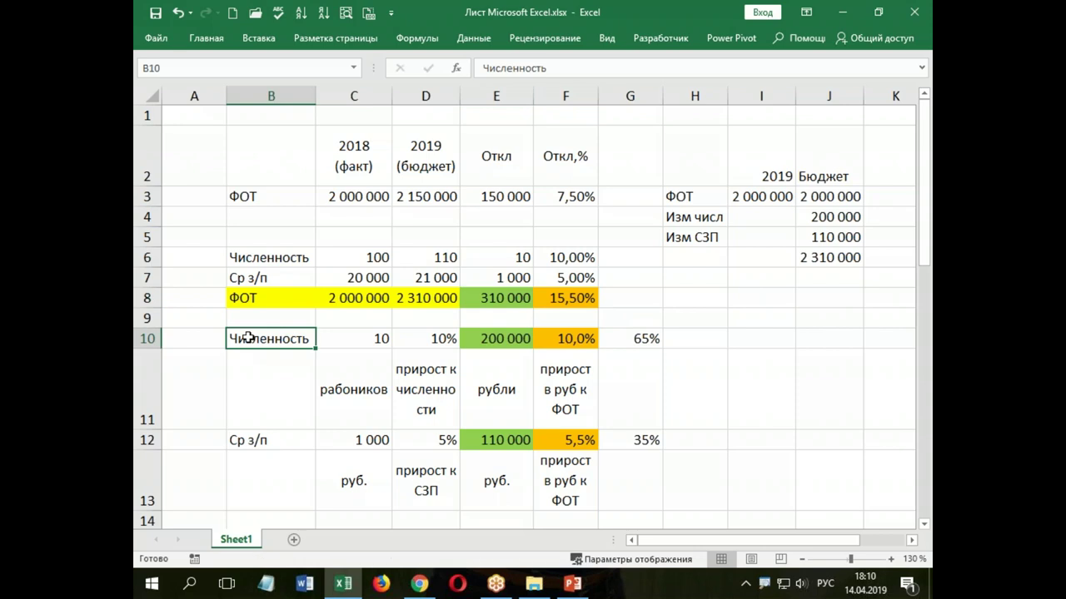
left_click(248, 441)
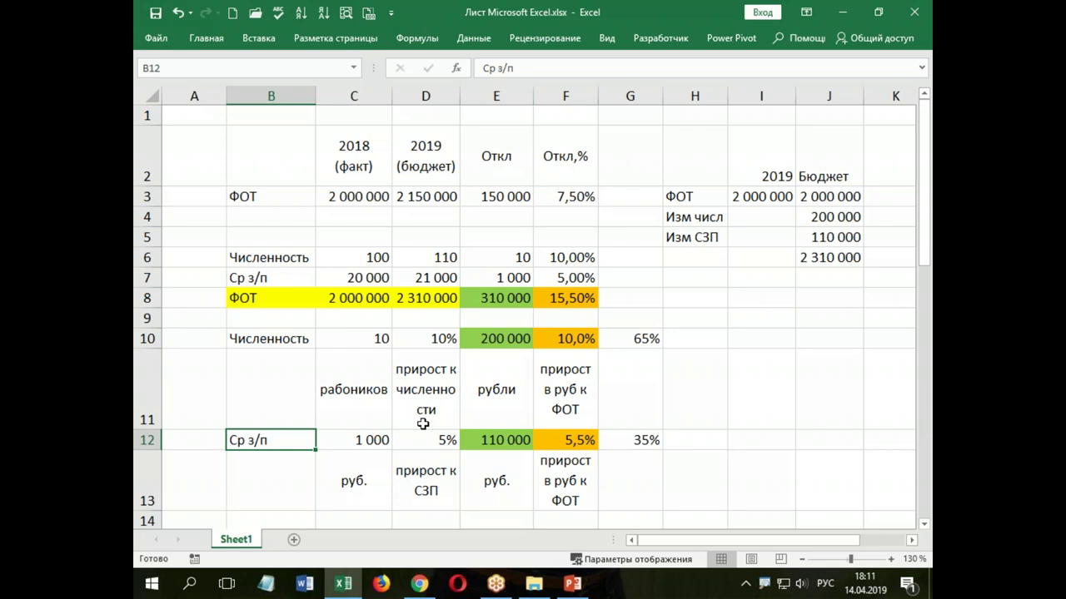
left_click_drag(221, 298, 607, 295)
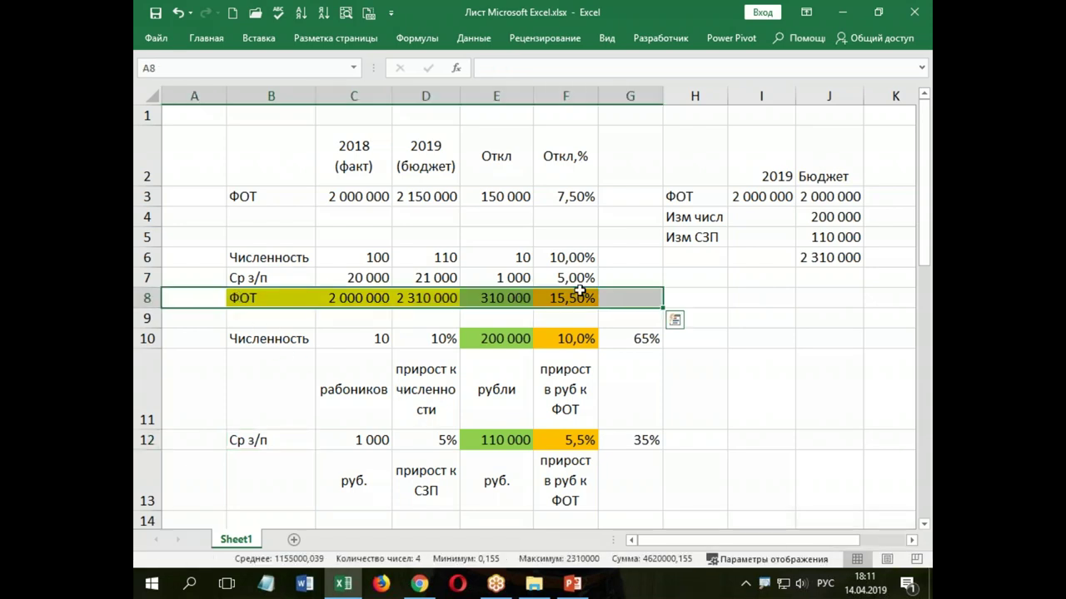
left_click(503, 335)
left_click(527, 448)
left_click(581, 434)
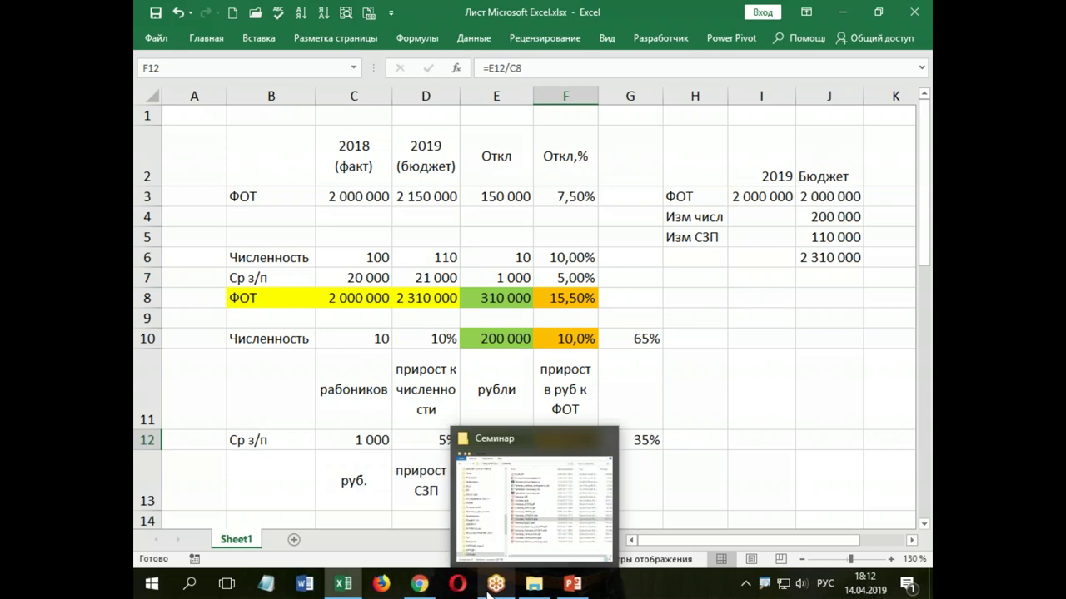
Switch to the PowerPoint presentation Семинар_14042019.pptx and show slide 5 in Reading View
left_click(573, 584)
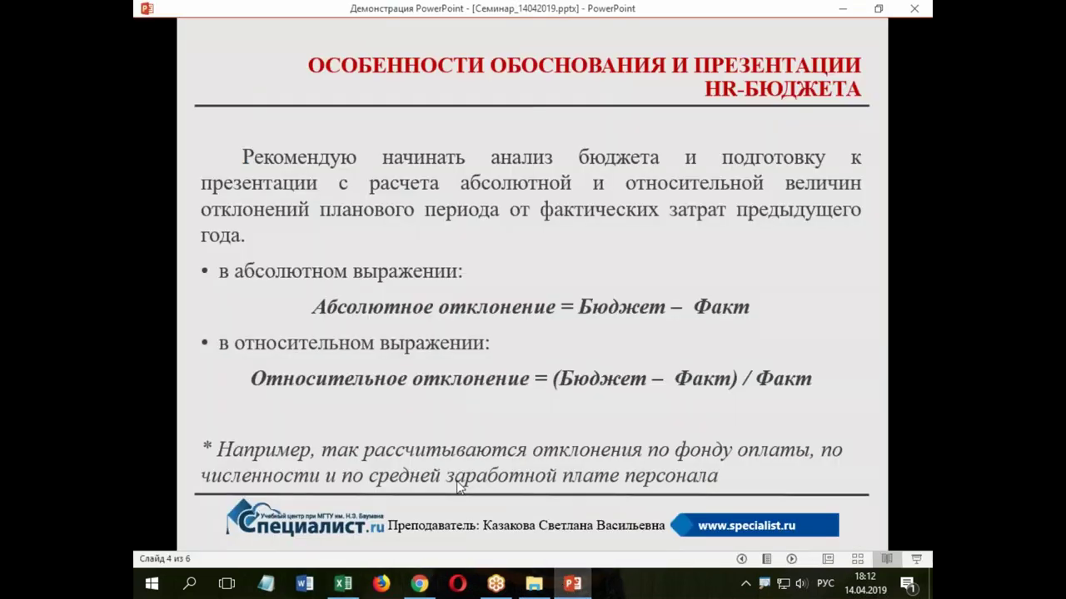
left_click(827, 559)
left_click(170, 205)
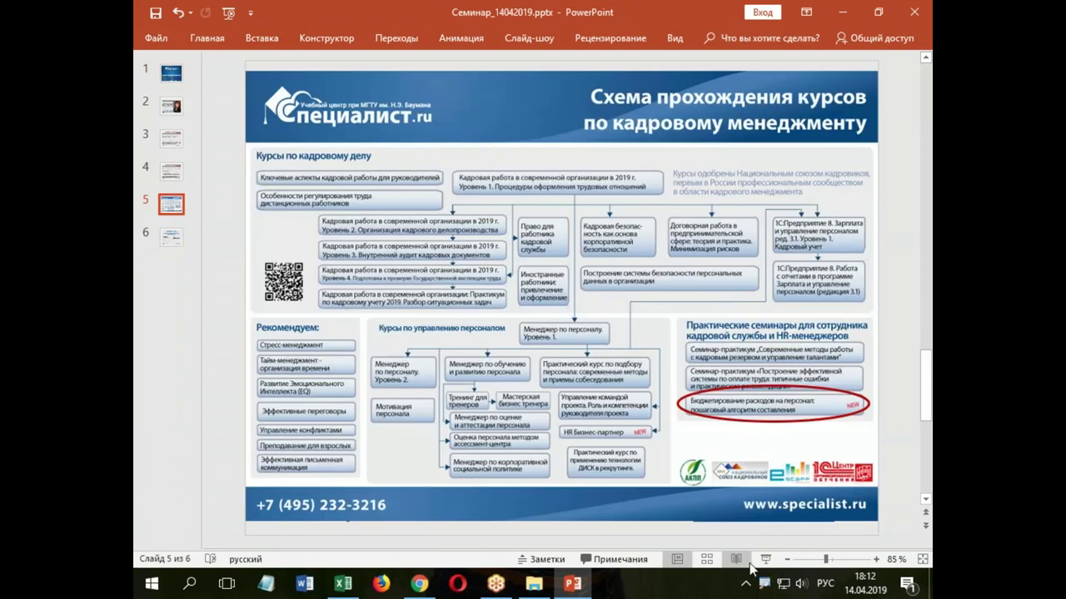
left_click(736, 560)
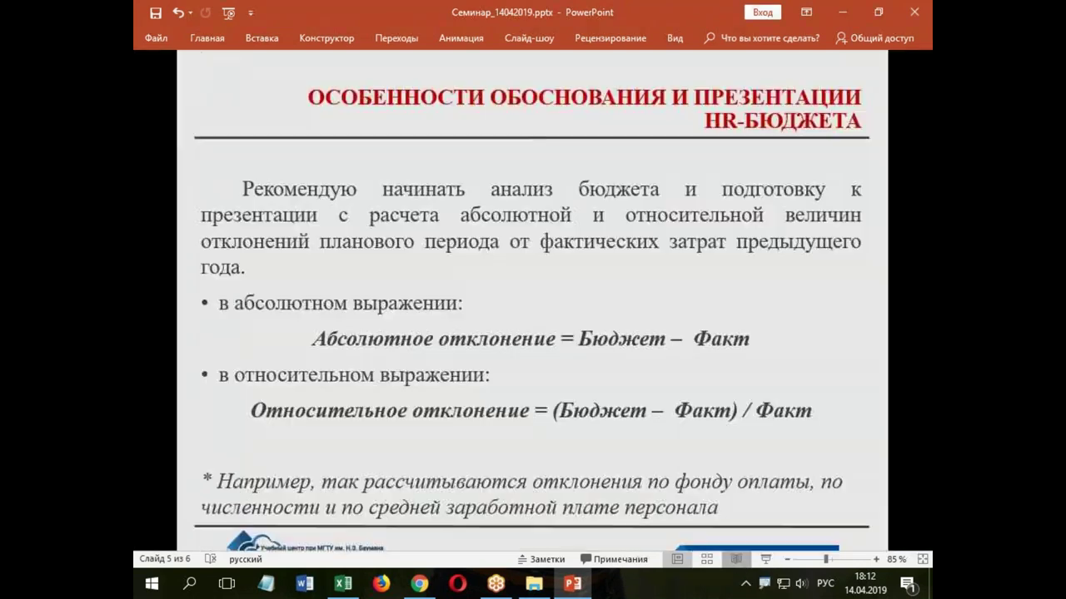
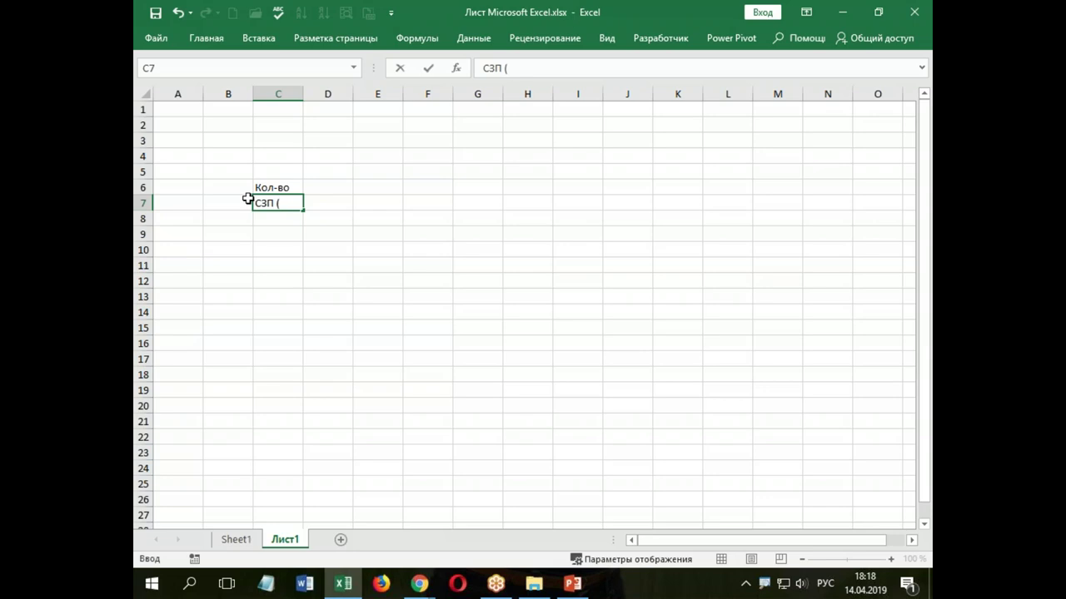
Complete the label "СЗП (индексация)" in C7 and enter "СЗП (премир)" in C8
type("ия)")
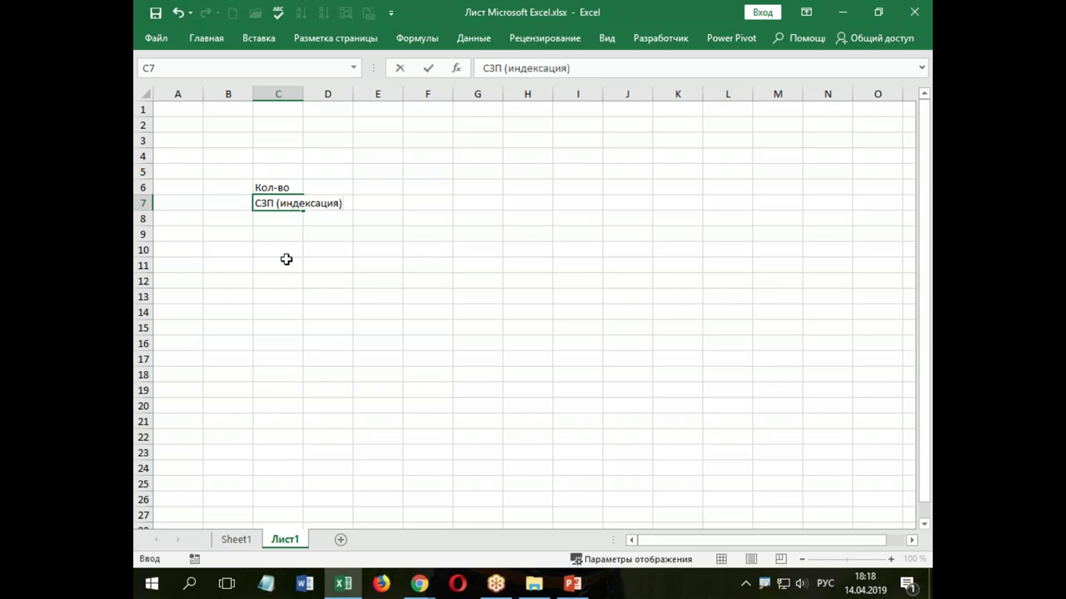
left_click(270, 217)
type("СЗП (индексация")
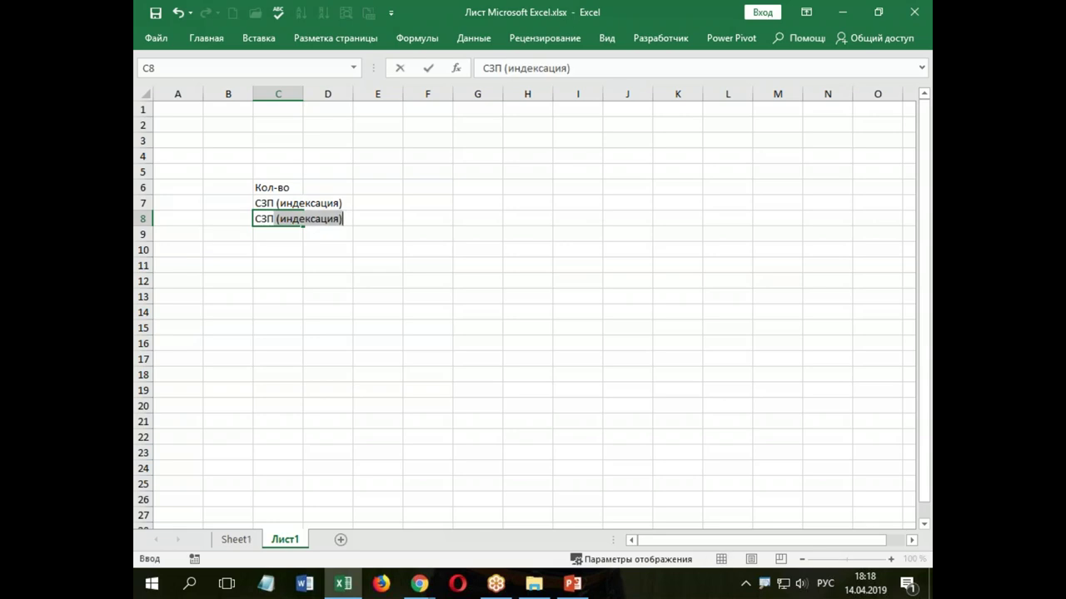
left_click_drag(506, 69, 565, 71)
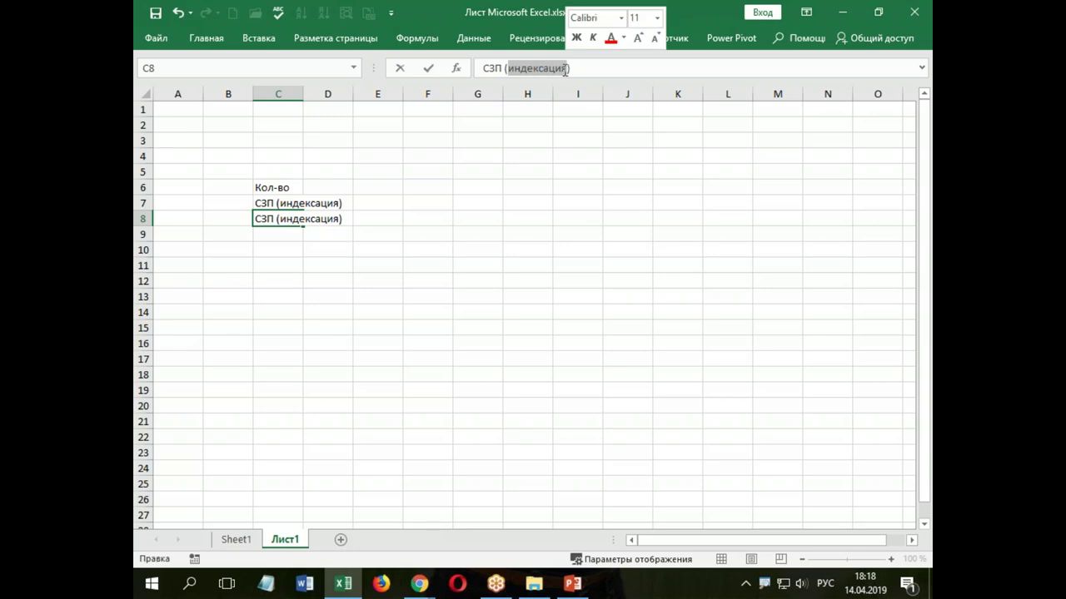
type("премир")
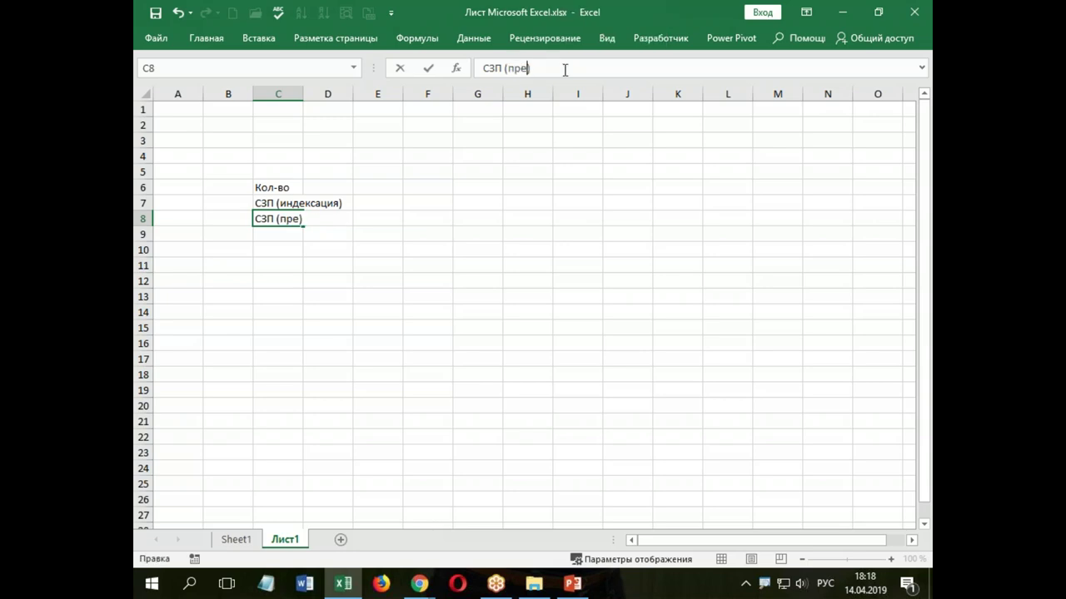
type(")")
key("BackSpace")
Autofit the width of column C to its longest factor label
left_click(304, 88)
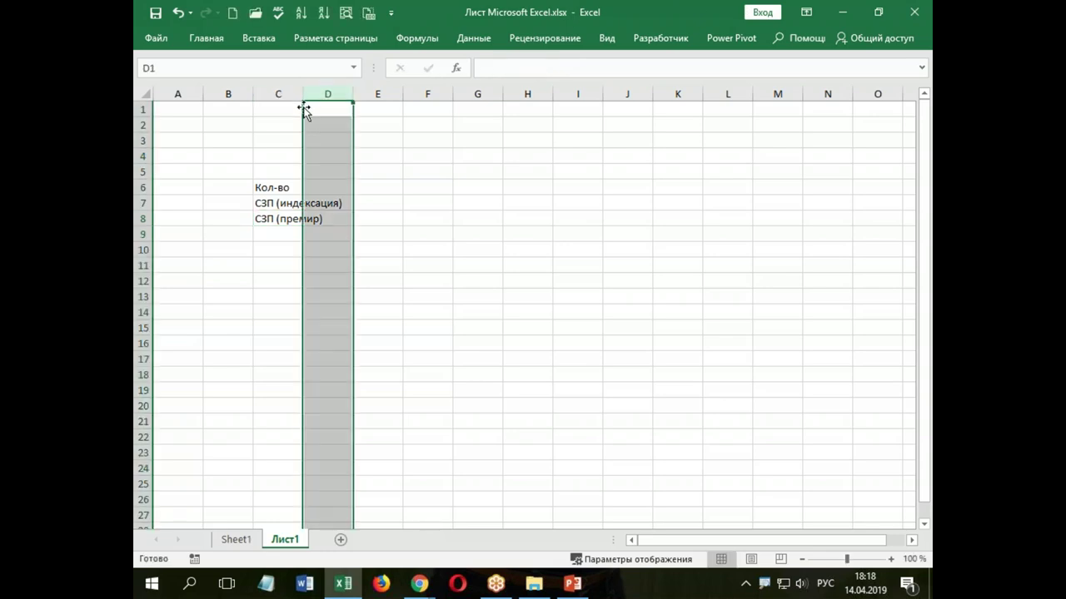
double_click(303, 93)
left_click(301, 93)
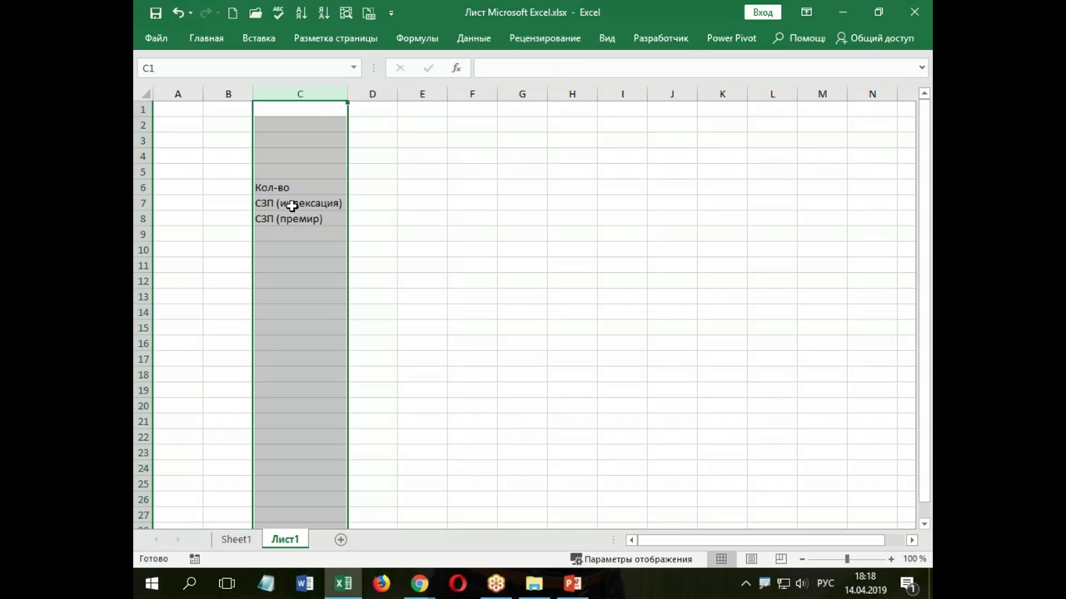
Copy the label from C8 down to C9 and change its bracketed word to "компенсациии)"
left_click(277, 220)
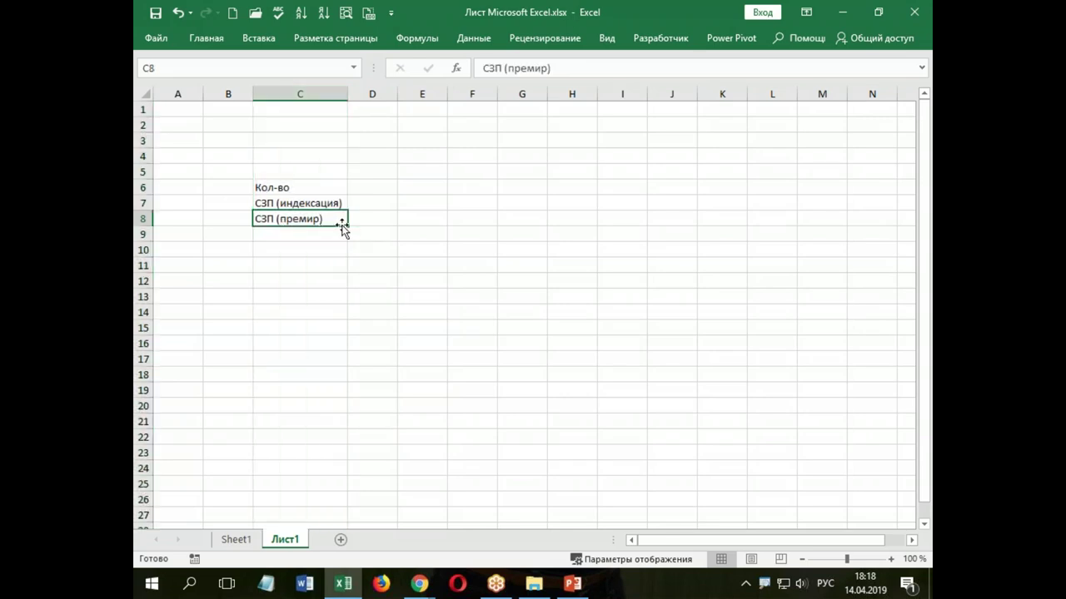
left_click_drag(348, 225, 350, 243)
left_click(316, 234)
left_click_drag(507, 69, 541, 68)
type("компенса")
type("ции")
type("и)")
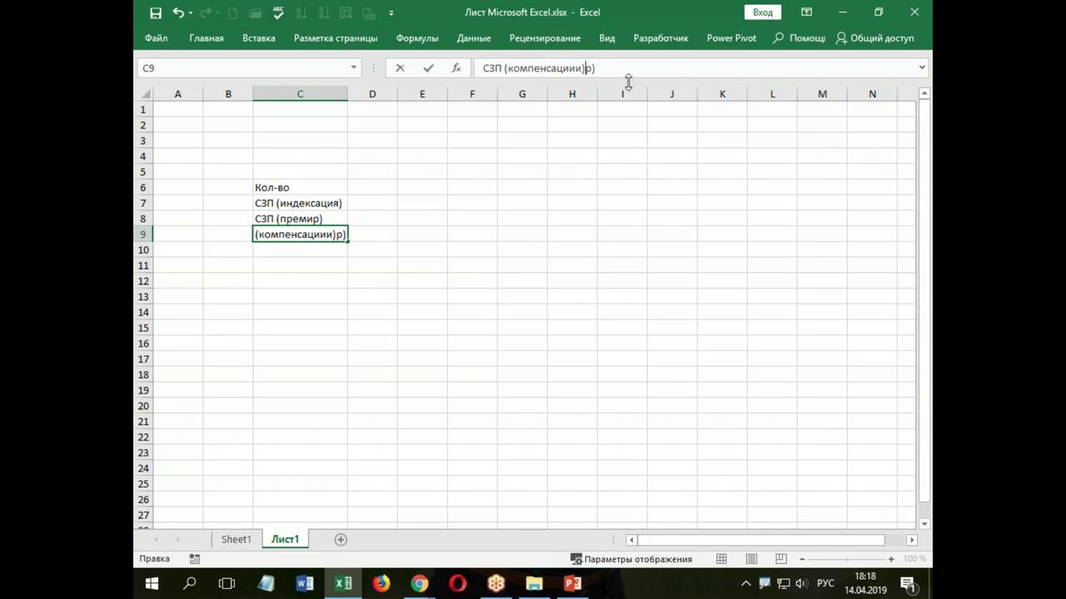
Enter the column headings 2018 in D5 and "бюджет" in E5
left_click(366, 169)
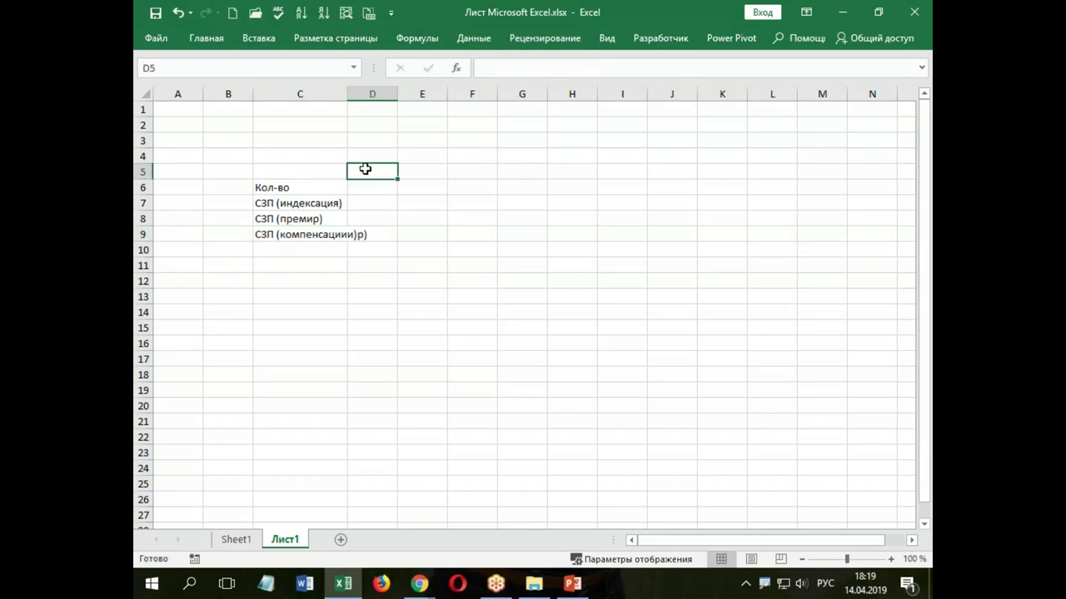
type("2018")
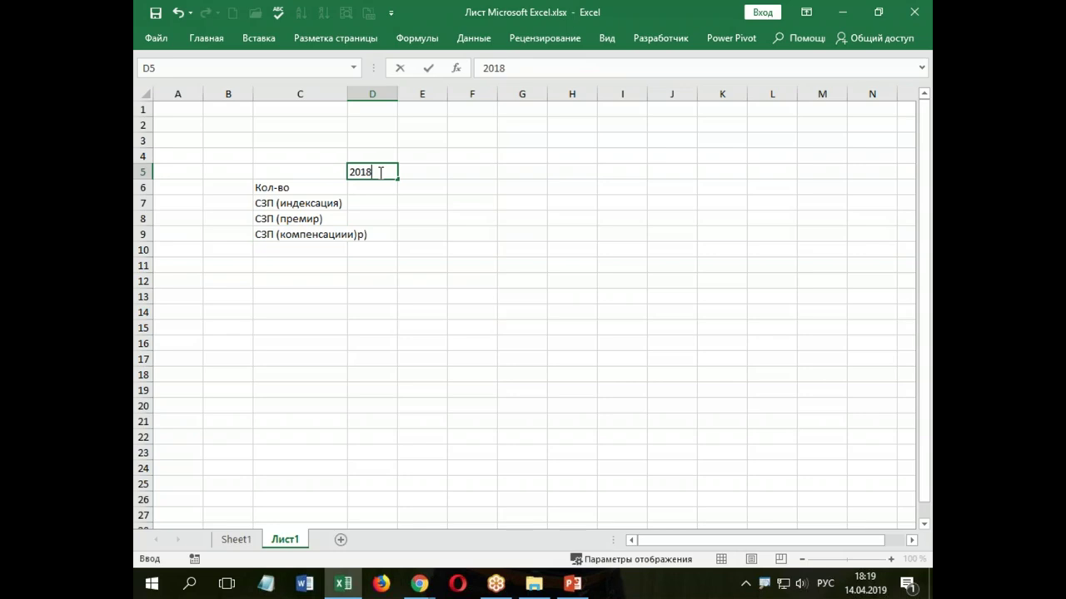
left_click(430, 172)
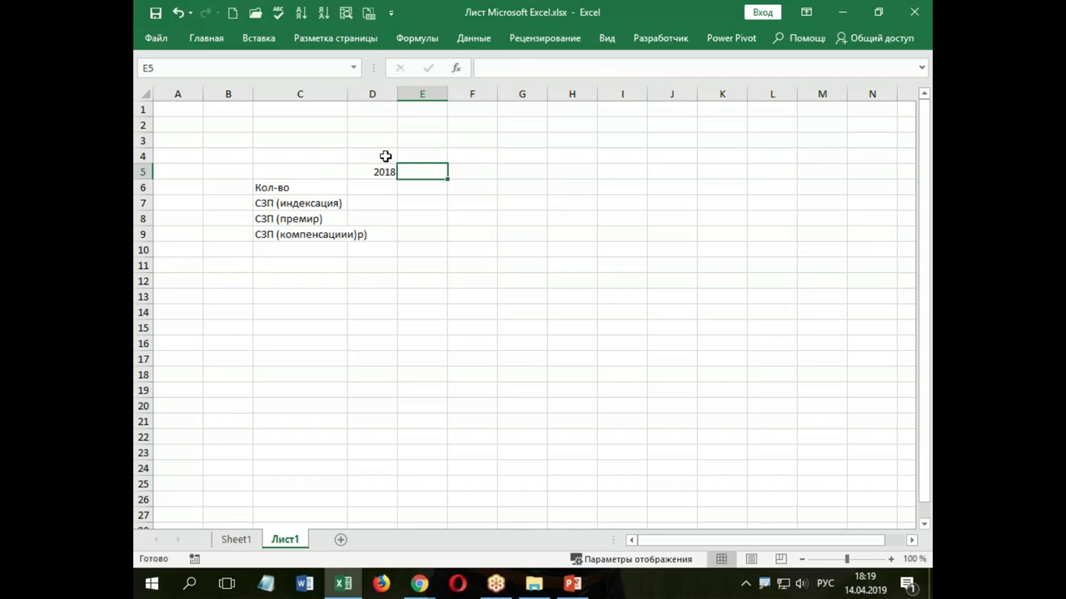
type("бюджет")
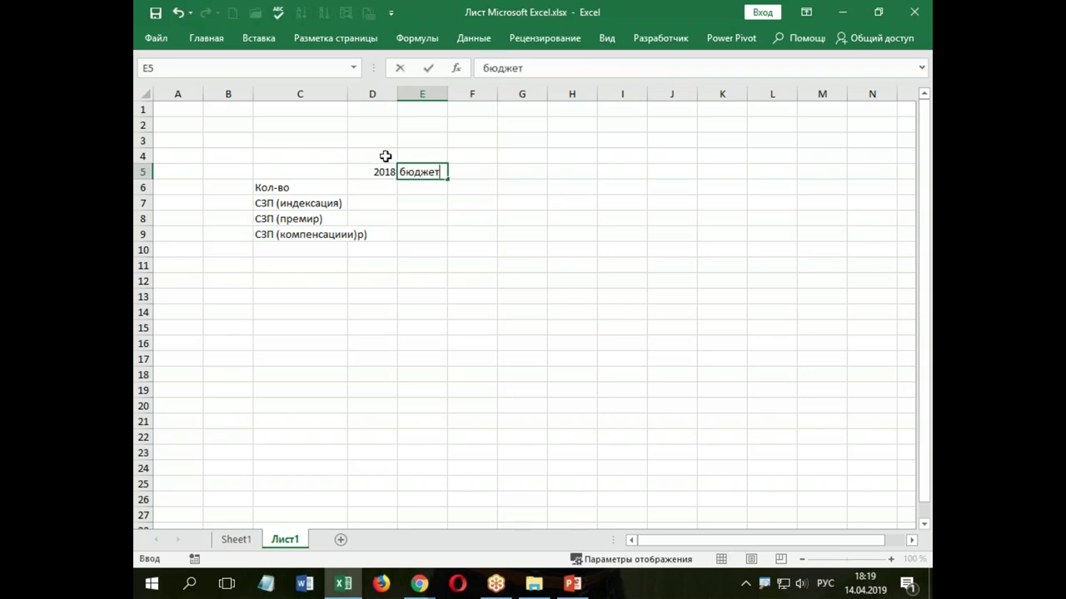
Enter the Кол-во figures: 100 for 2018 in D6 and 102 for the budget in E6
left_click(381, 185)
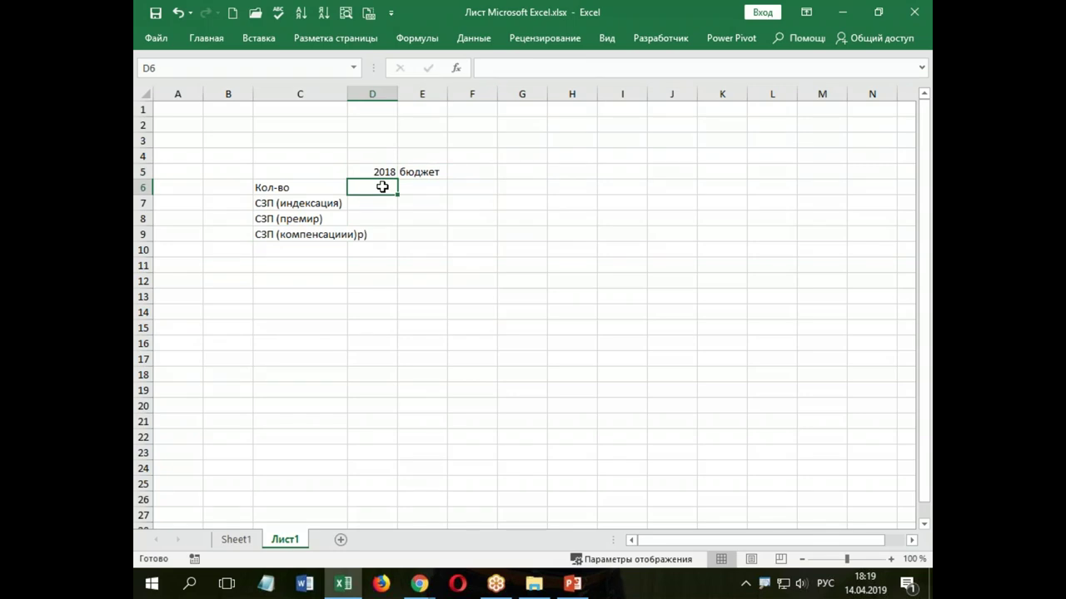
type("100")
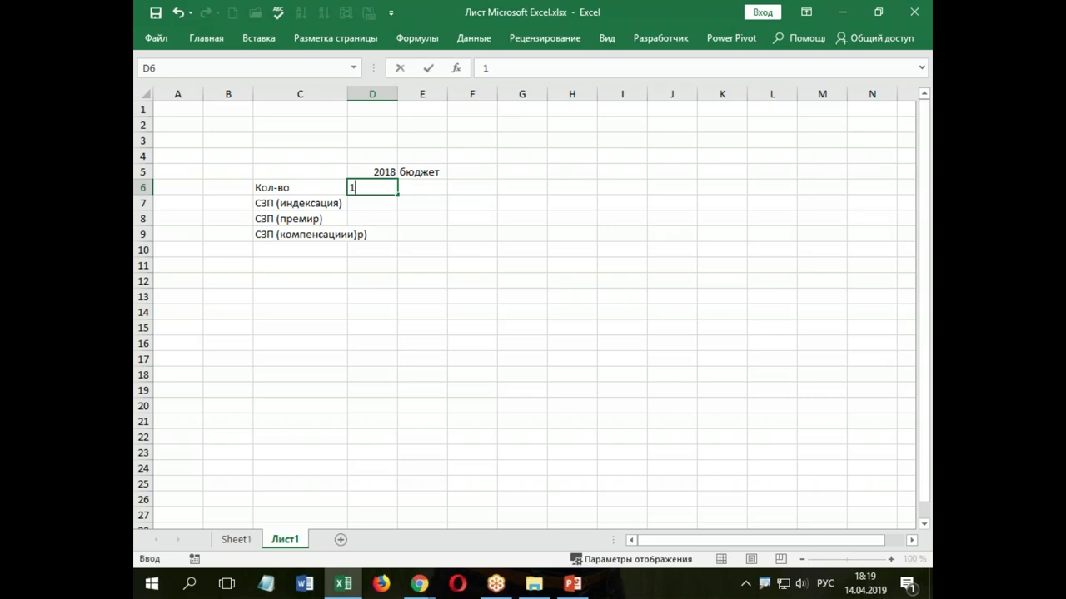
key("Tab")
type("102")
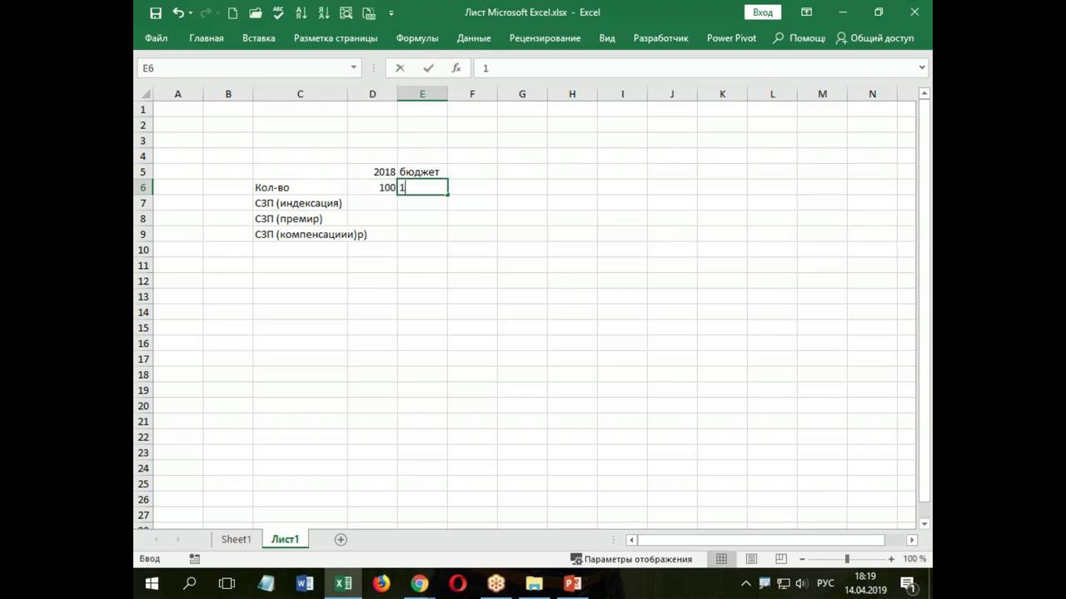
Enter 10000 in D7 for the СЗП (индексация) row and calculate its budget in E7 as =D7*102%
left_click(368, 206)
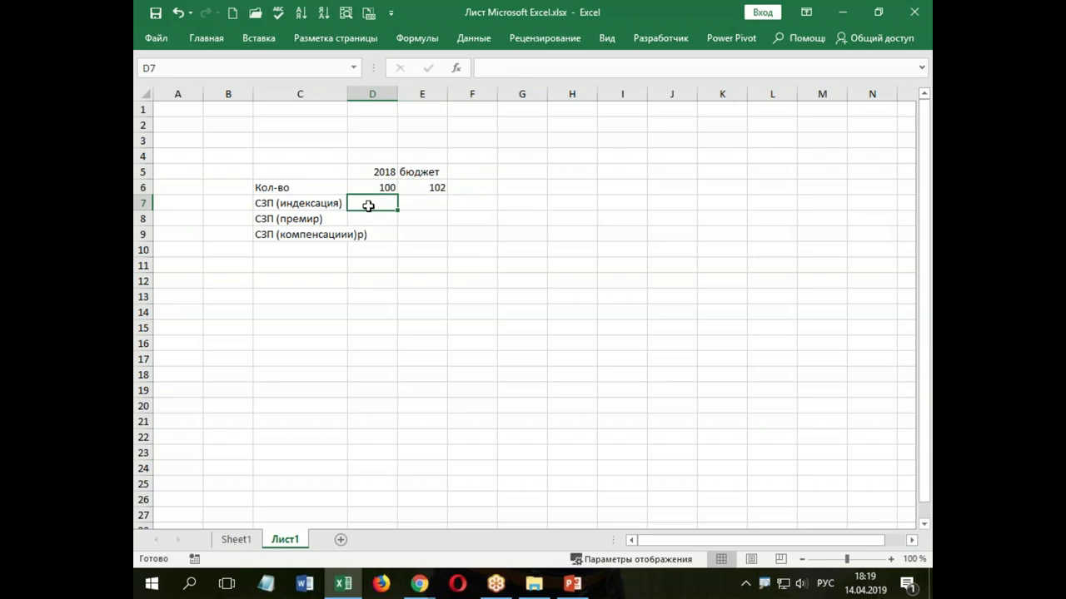
type("100")
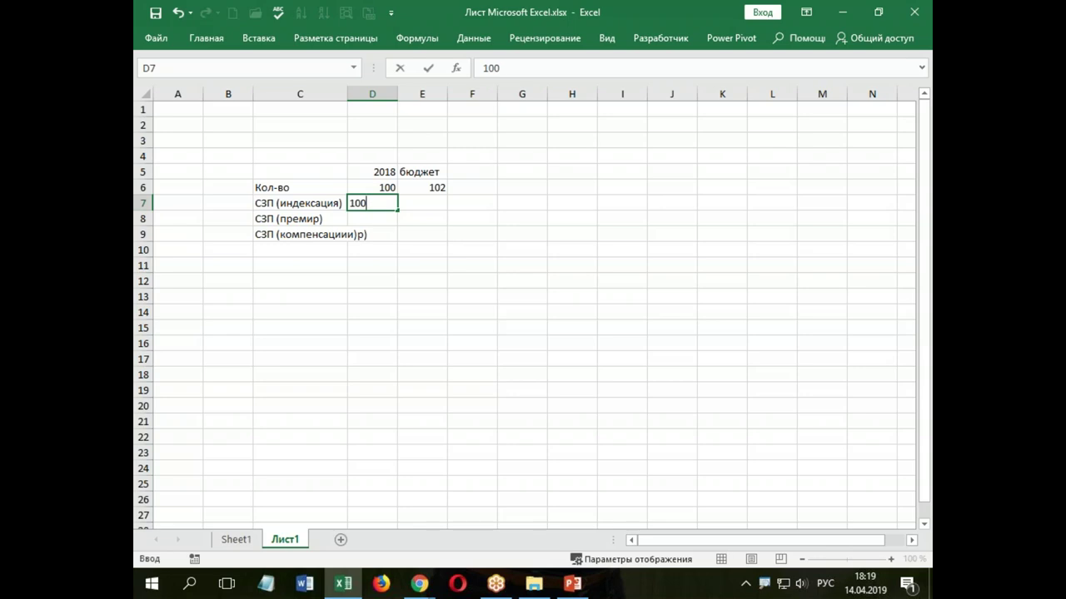
type("00")
left_click(433, 203)
type("=")
left_click(388, 203)
type("*102%")
key("Return")
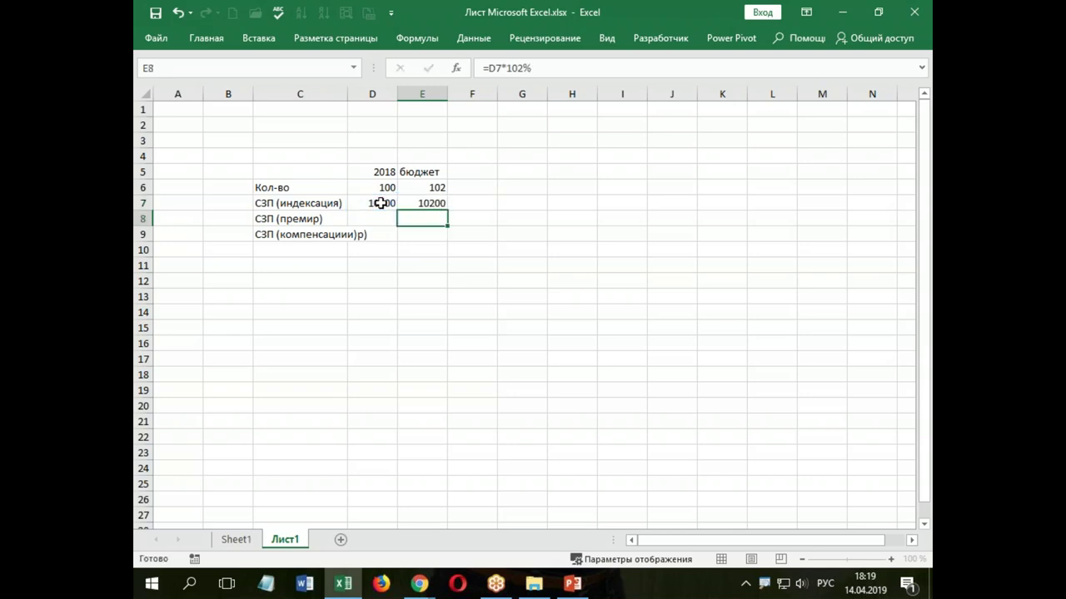
Try filling the СЗП (премир) row with =D7 in D8 and =D8 in E8, and clear both cells
left_click(376, 219)
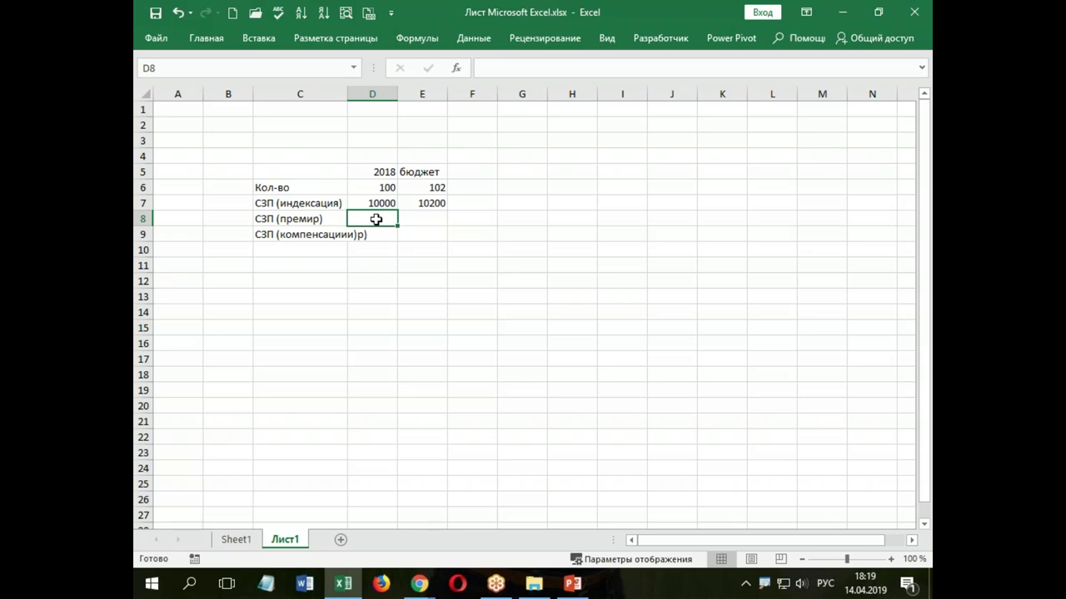
type("=")
left_click(374, 203)
key("Return")
left_click(413, 218)
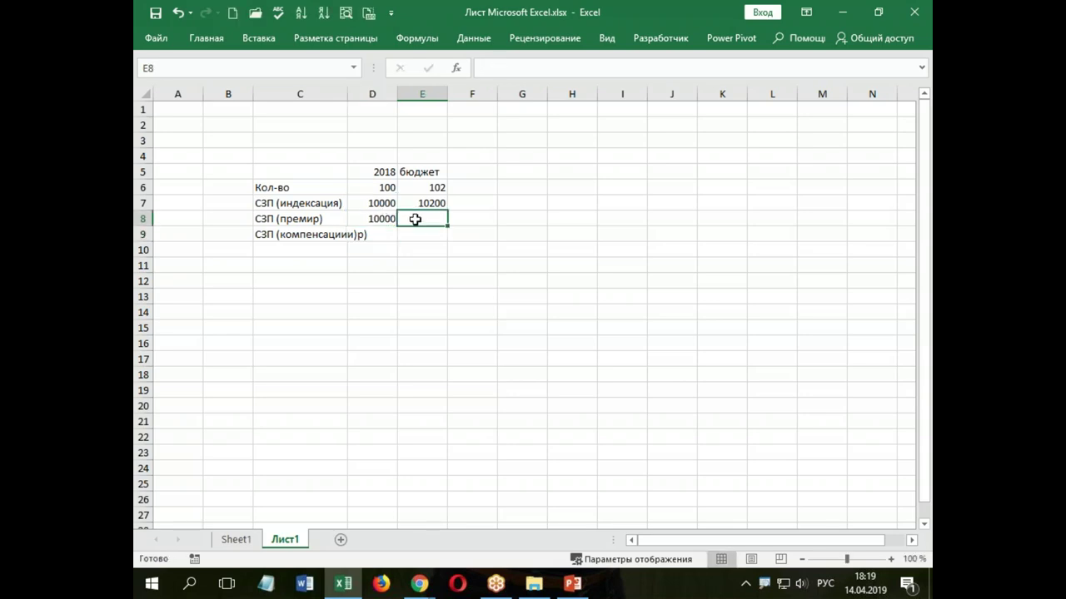
type("=")
left_click(385, 218)
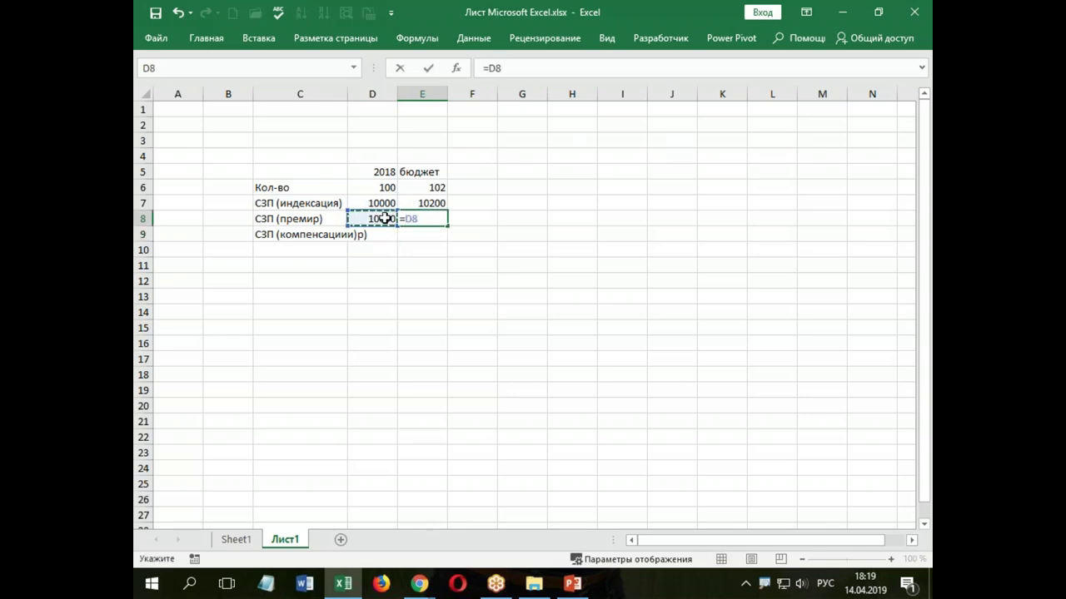
key("BackSpace")
key("BackSpace")
key("BackSpace")
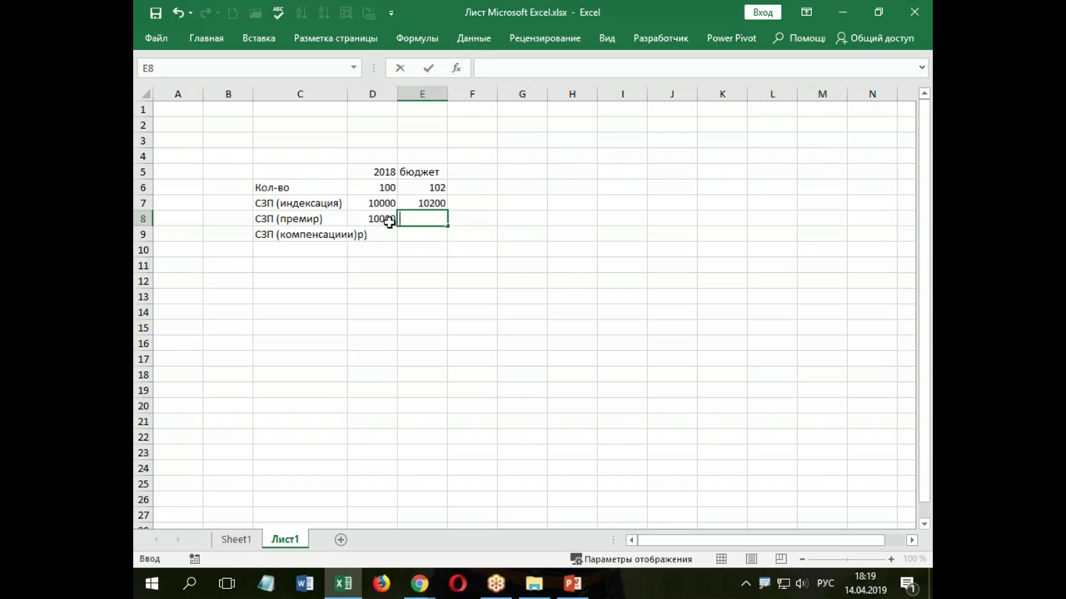
left_click(389, 220)
key("Delete")
Set the СЗП (премир) budget in E8 equal to the indexed salary with =E7
left_click(422, 217)
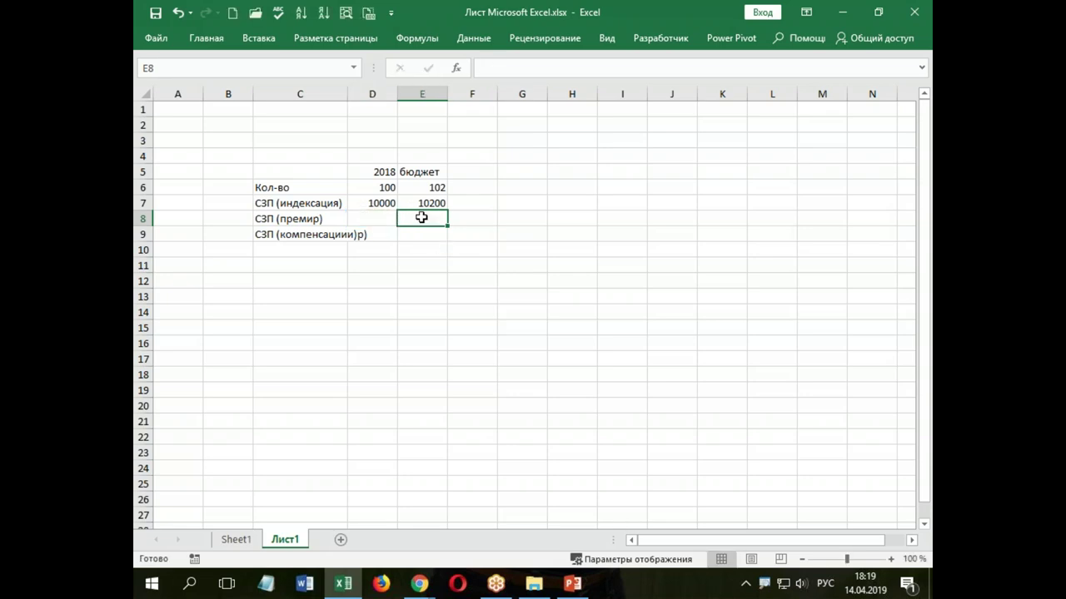
type("=")
left_click(424, 204)
key("Return")
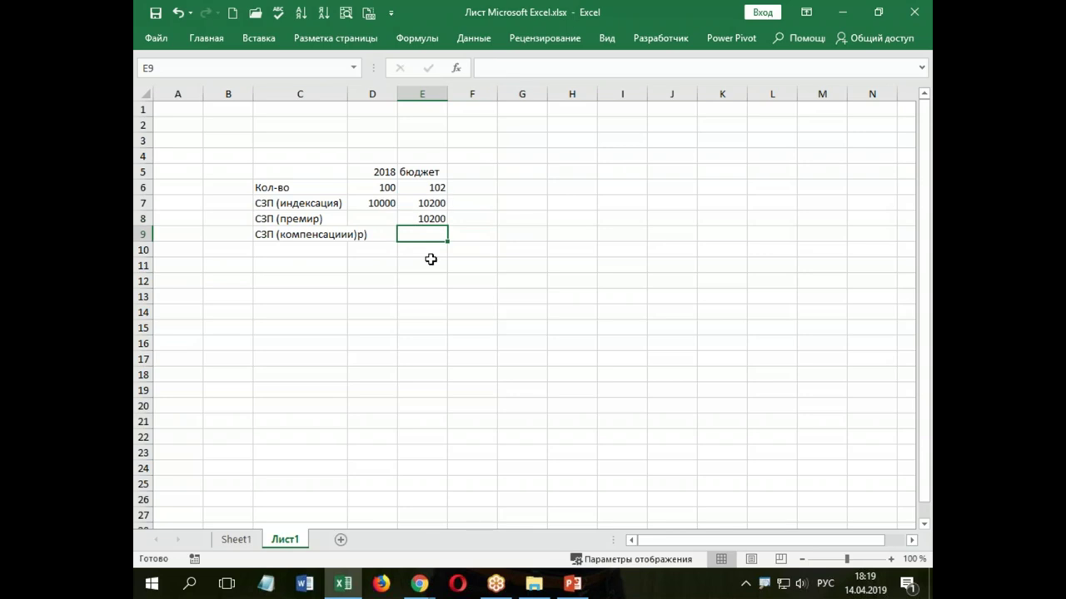
Remove the surplus "р)" from the end of the compensation label in C9
left_click(386, 236)
left_click(321, 232)
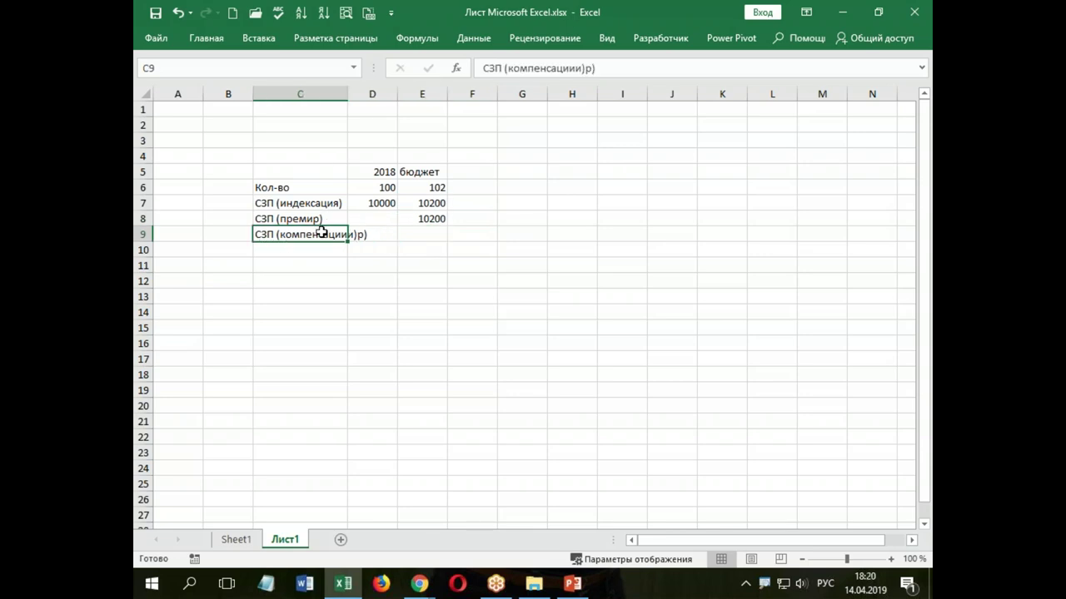
left_click(586, 68)
key("Delete")
key("Delete")
left_click(507, 263)
Enter the compensation amounts: 3000 for 2018 in D9 and 3100 for the budget in E9
left_click(375, 234)
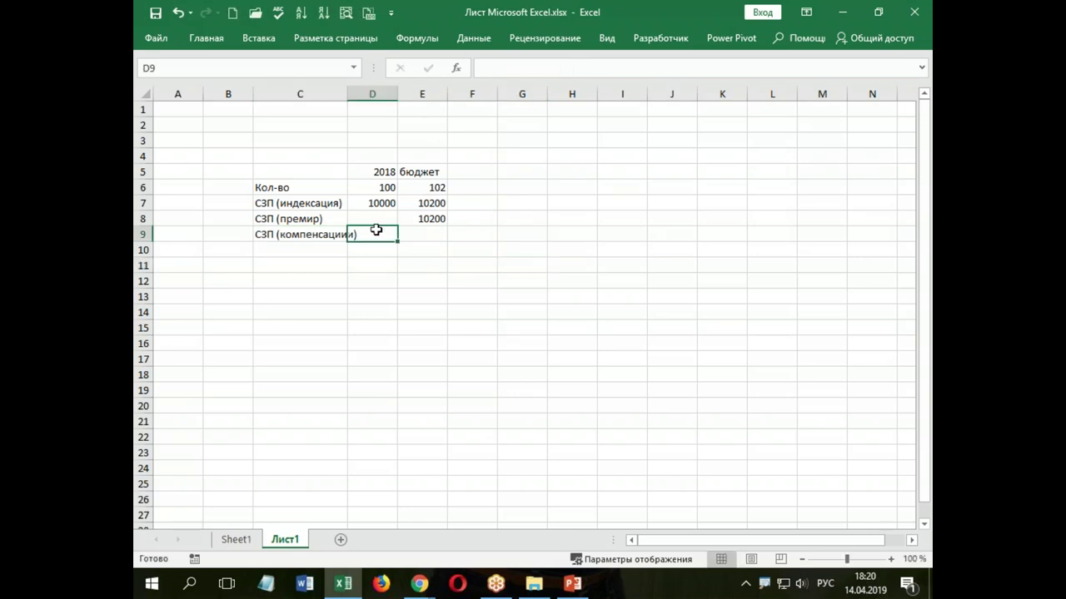
type("3000")
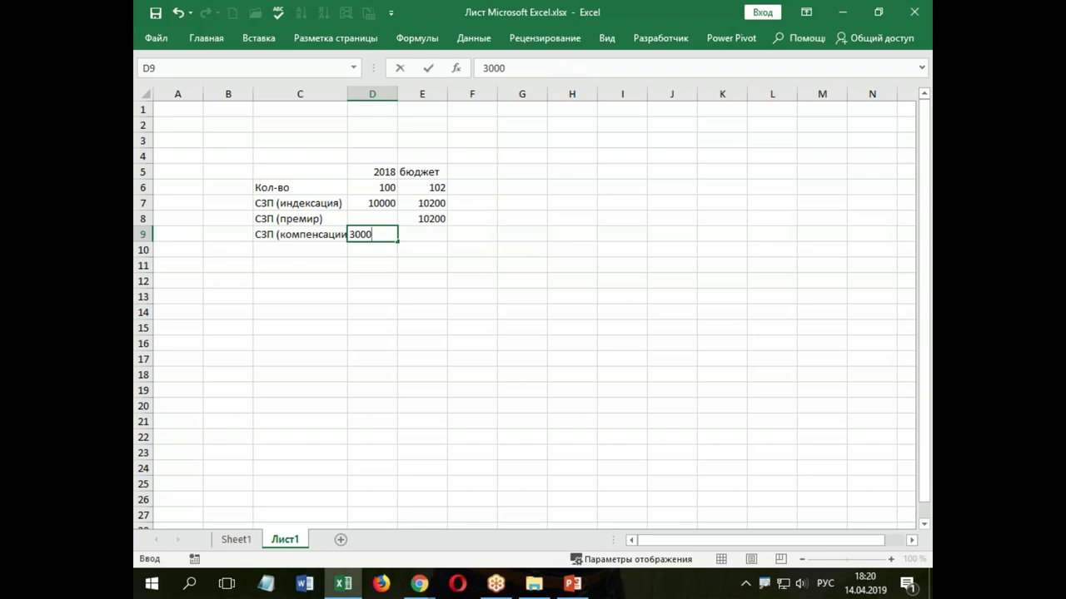
left_click(425, 325)
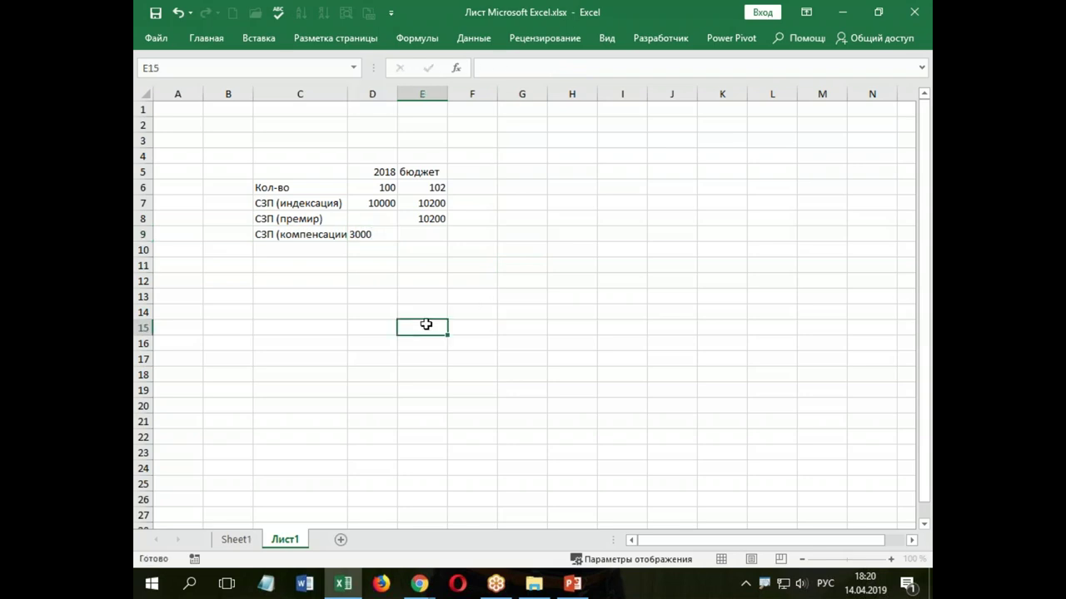
left_click(427, 236)
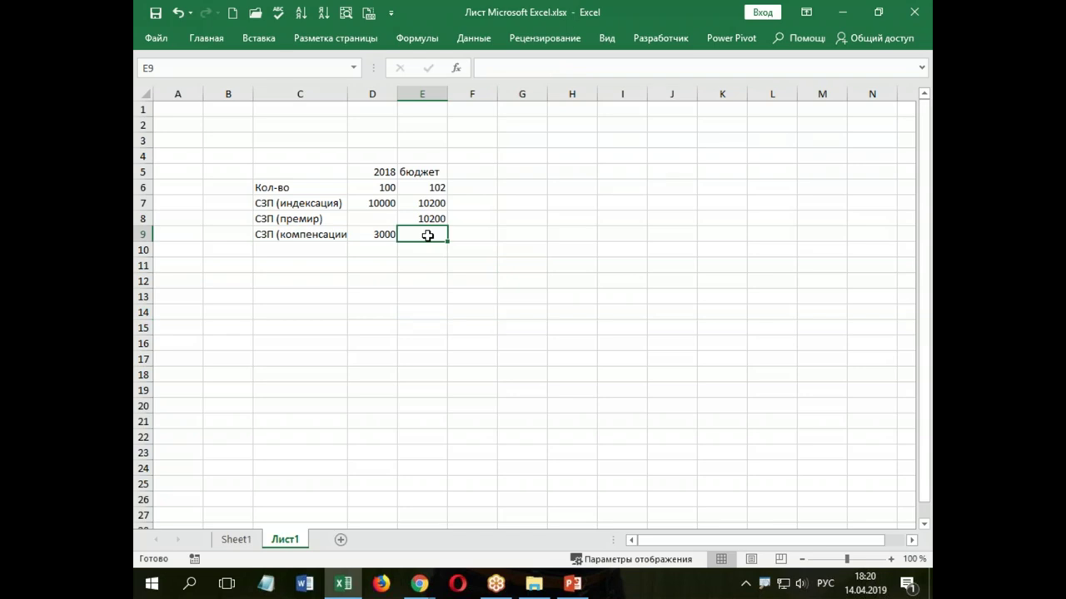
type("3100")
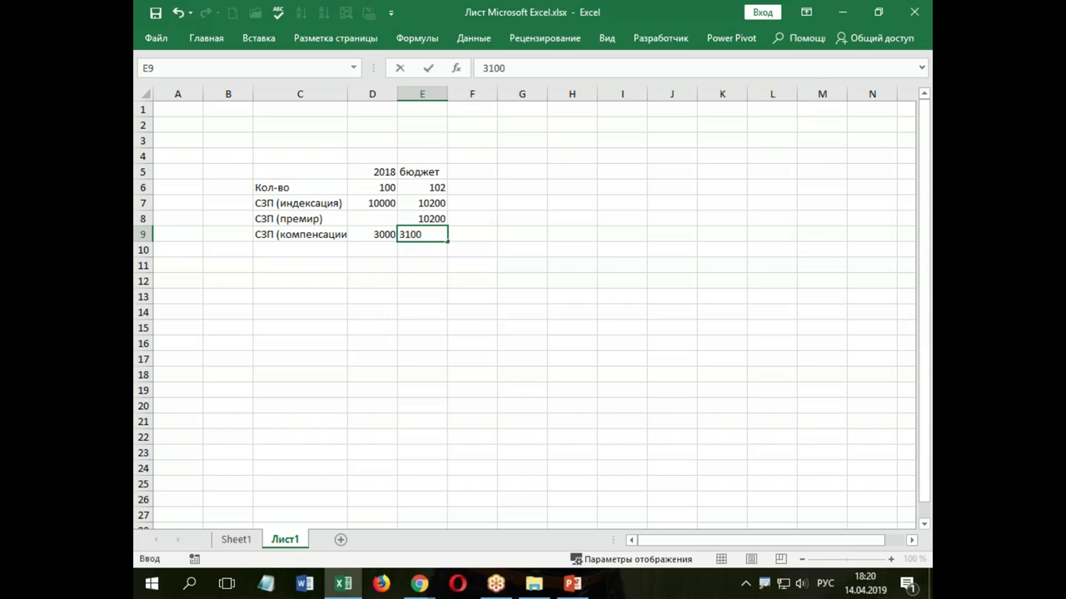
key("Return")
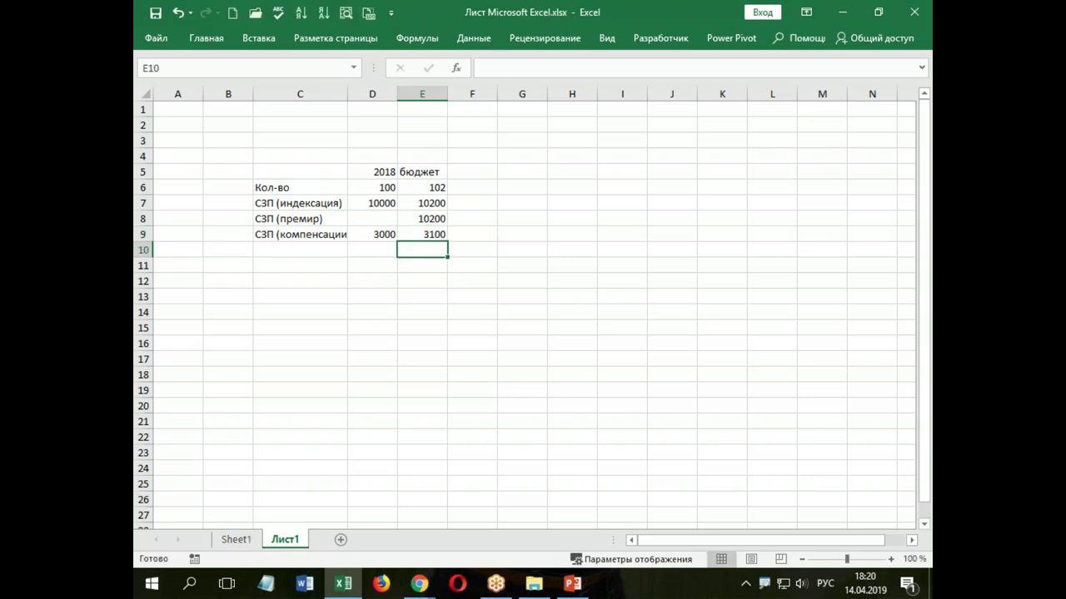
Calculate the 2018 payroll in D10 with =D6*(D7+D8+D9) and copy the formula across to the budget column in E10
left_click(373, 251)
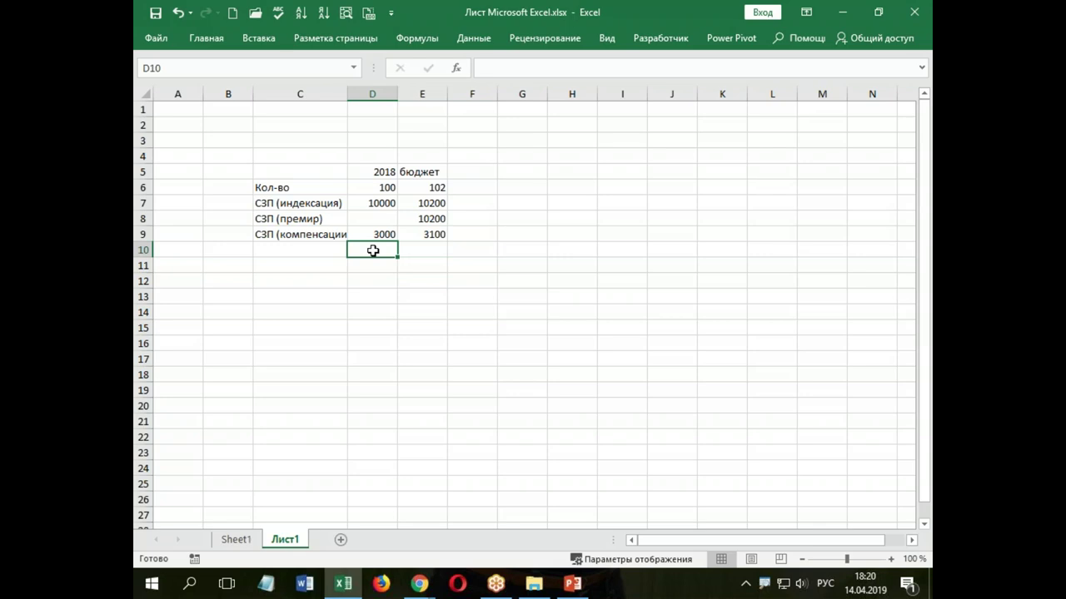
type("=")
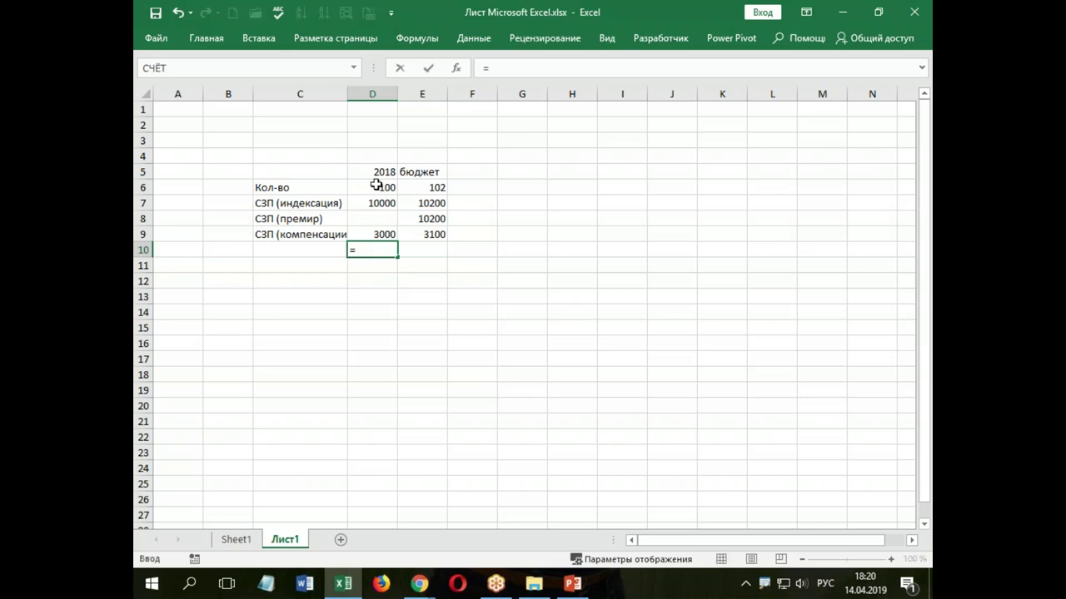
left_click(377, 185)
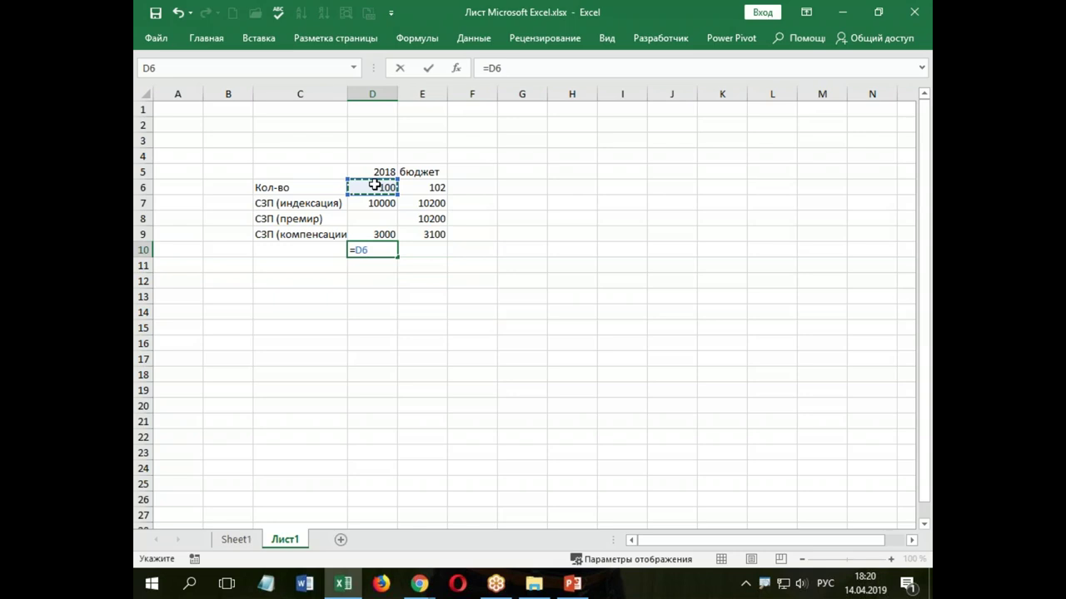
type("*")
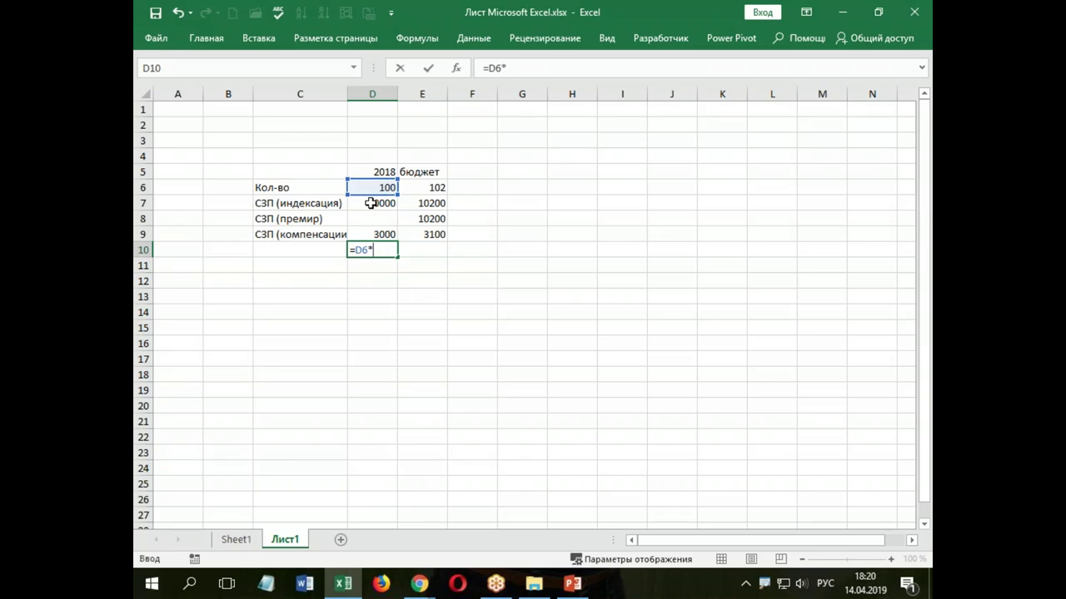
left_click(370, 203)
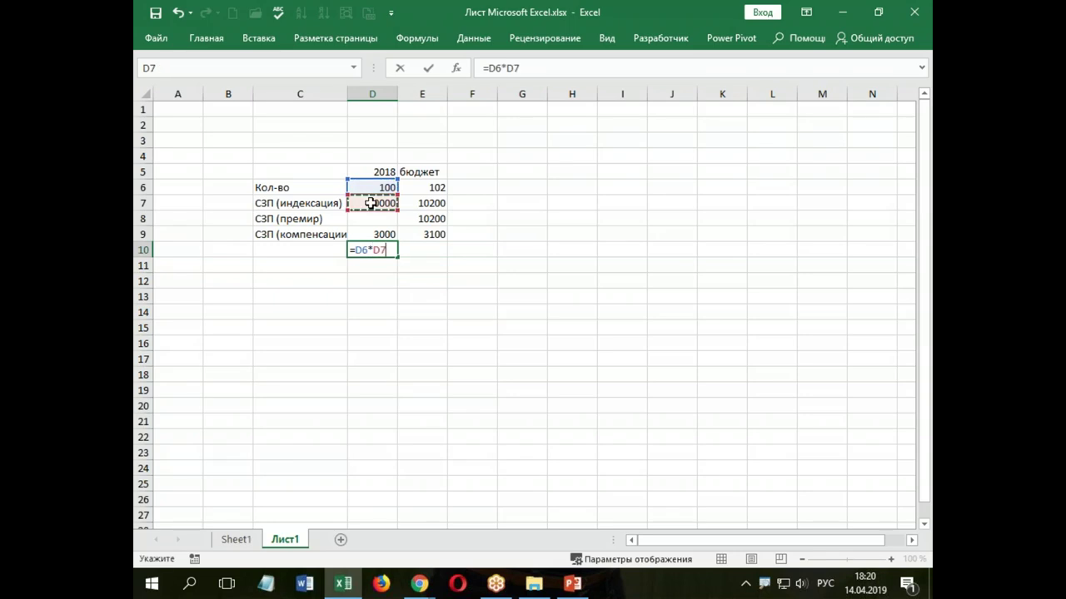
type("+")
left_click(366, 219)
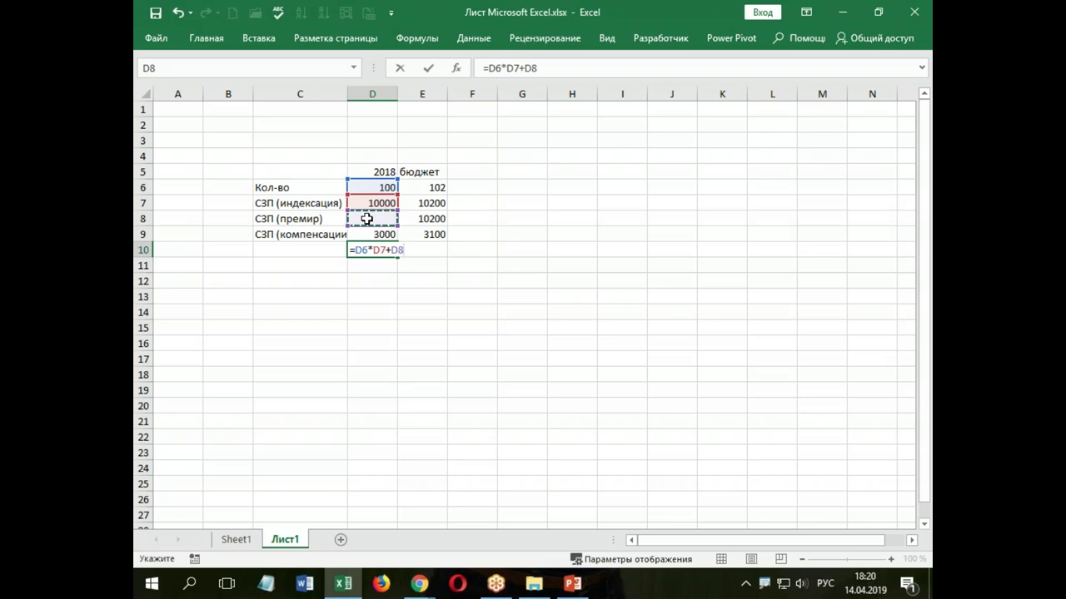
type("+")
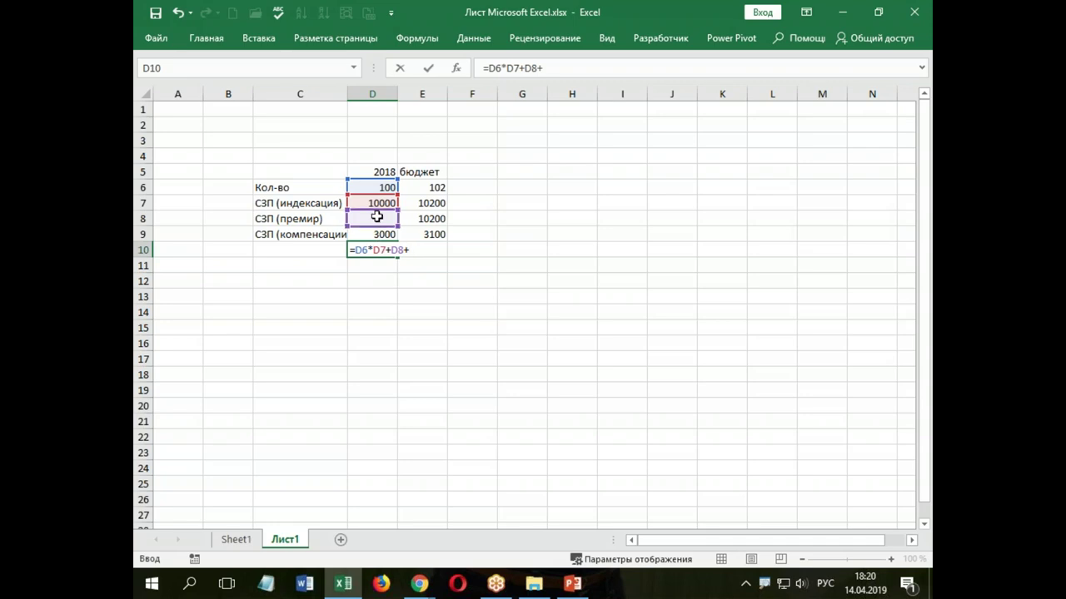
left_click(508, 68)
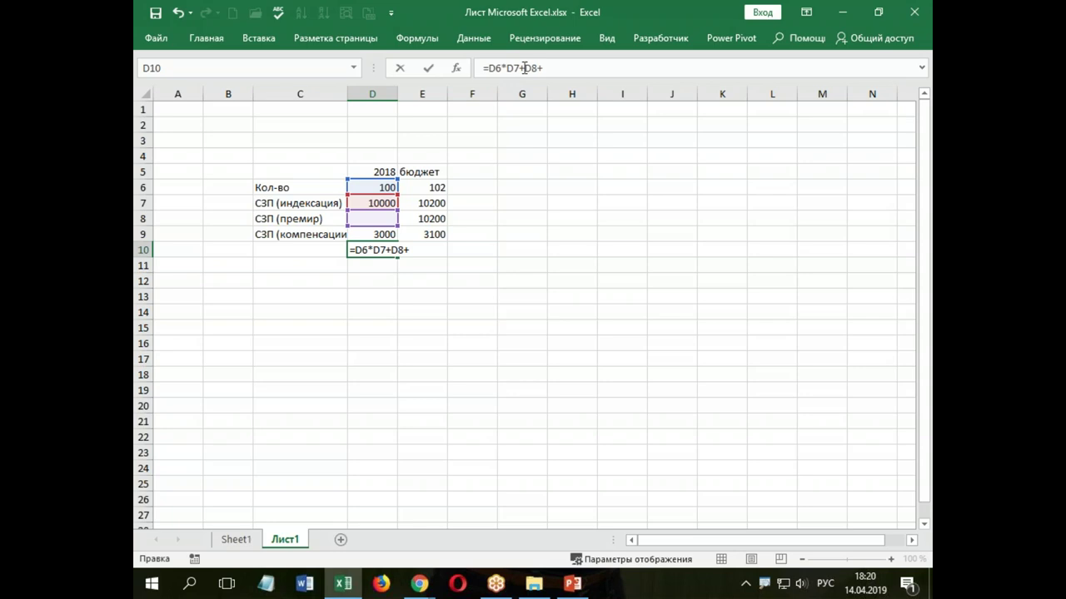
type("(")
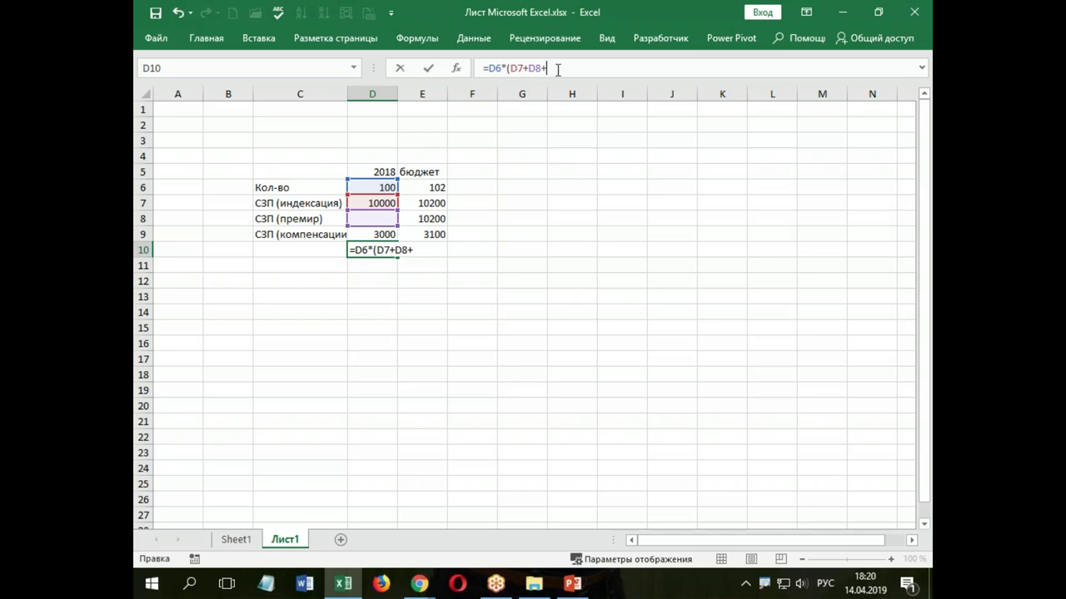
left_click(380, 232)
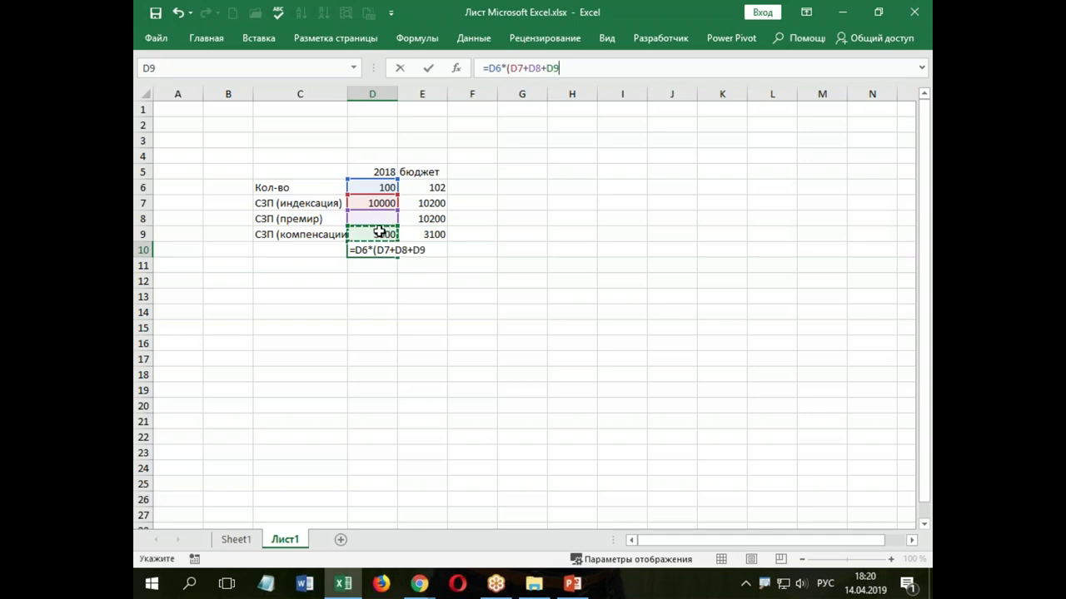
type(")")
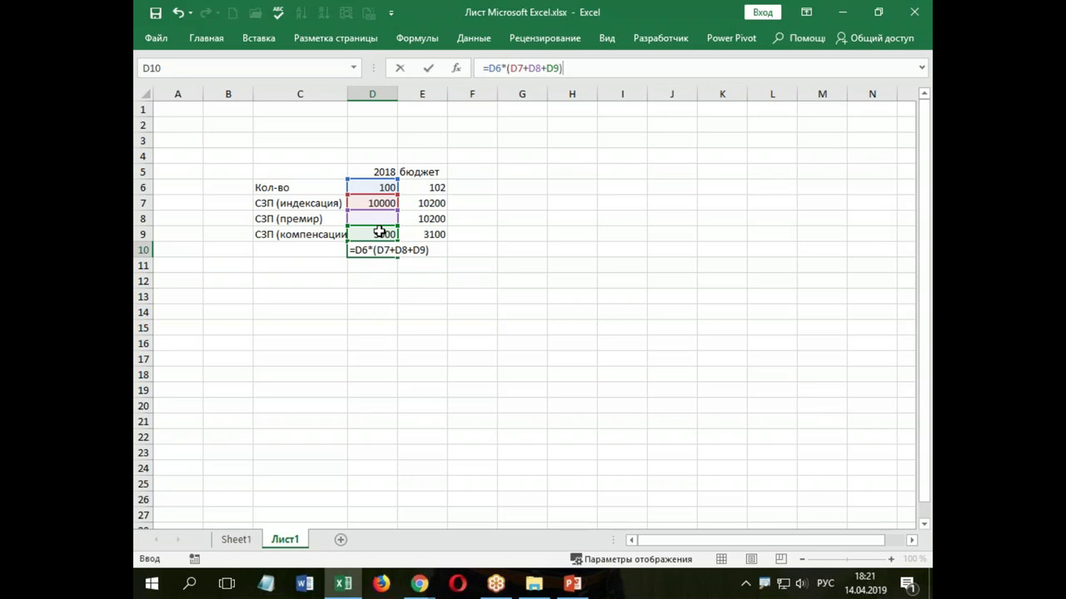
key("Return")
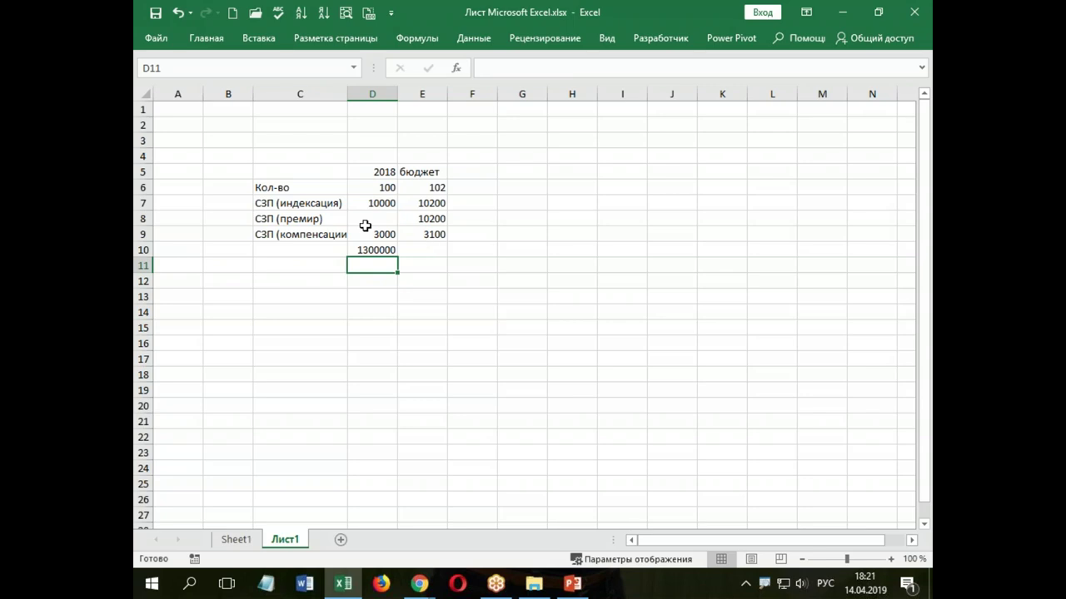
left_click(366, 249)
left_click_drag(396, 258, 425, 258)
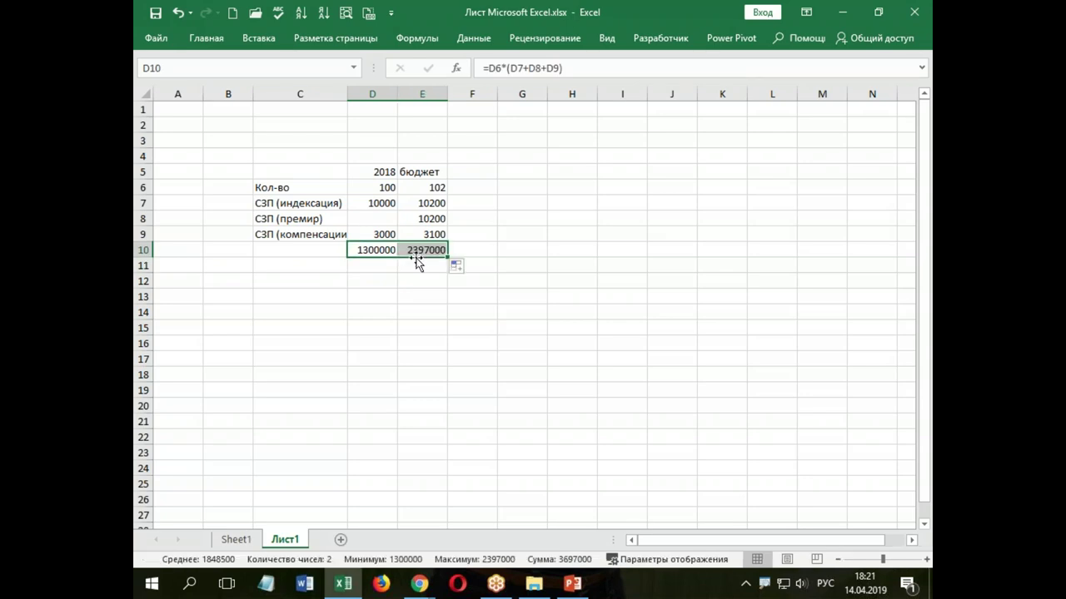
Format the values in D6:E10 as numbers with 0 decimal places and a thousands separator
left_click(926, 559)
left_click(927, 560)
left_click(927, 559)
left_click(926, 559)
left_click_drag(496, 238, 570, 331)
right_click(571, 331)
left_click(626, 501)
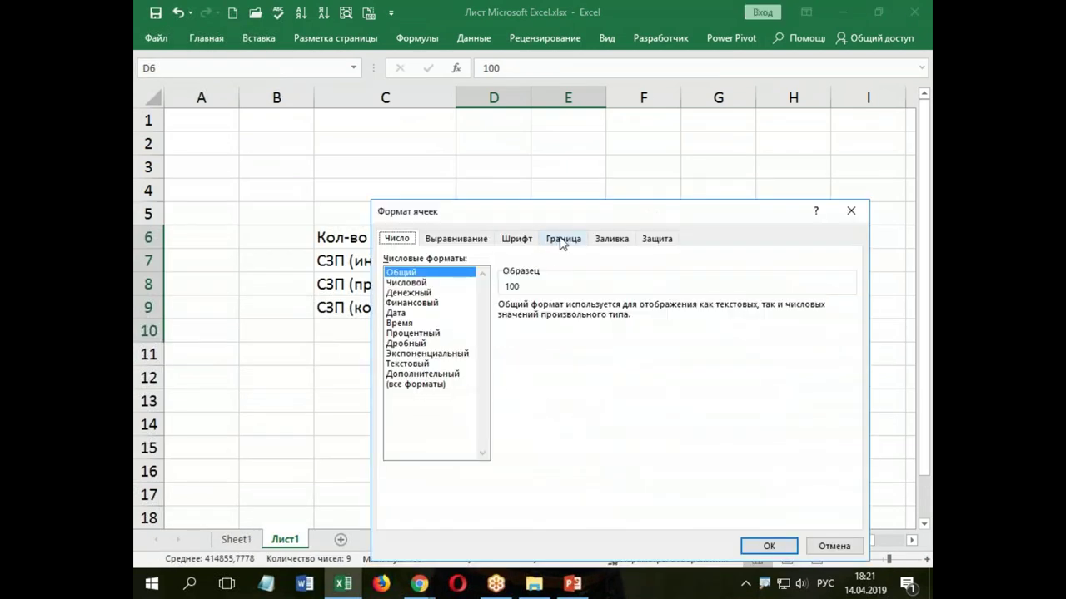
left_click(425, 284)
left_click(653, 310)
left_click(654, 310)
left_click(503, 326)
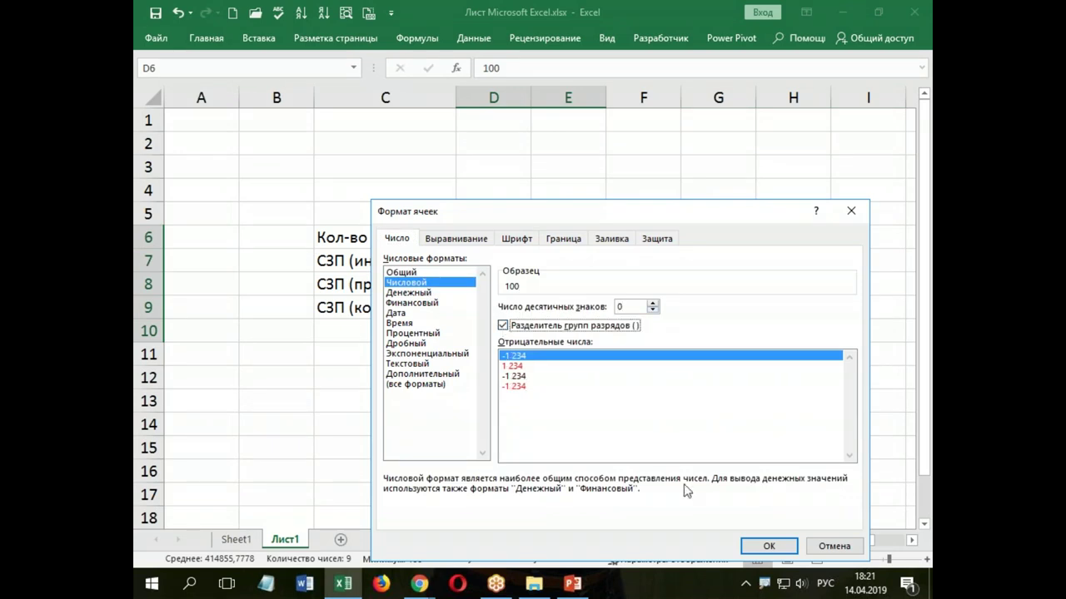
left_click(762, 546)
left_click(603, 445)
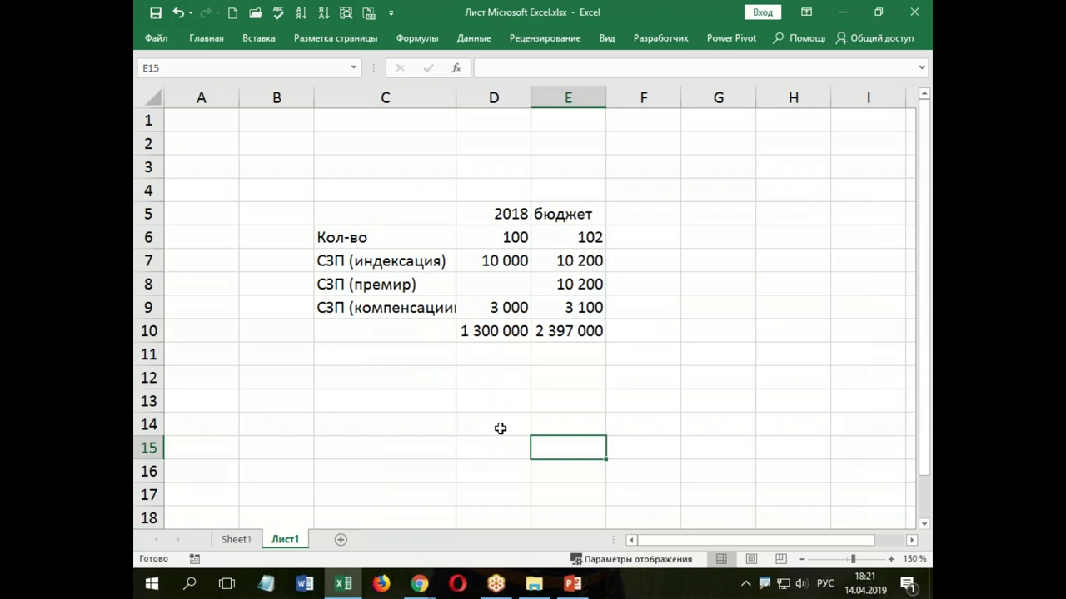
Copy the four factor labels from C6:C9 and paste them into the column starting at C13
left_click_drag(359, 237, 358, 301)
right_click(359, 301)
left_click(411, 246)
left_click(338, 402)
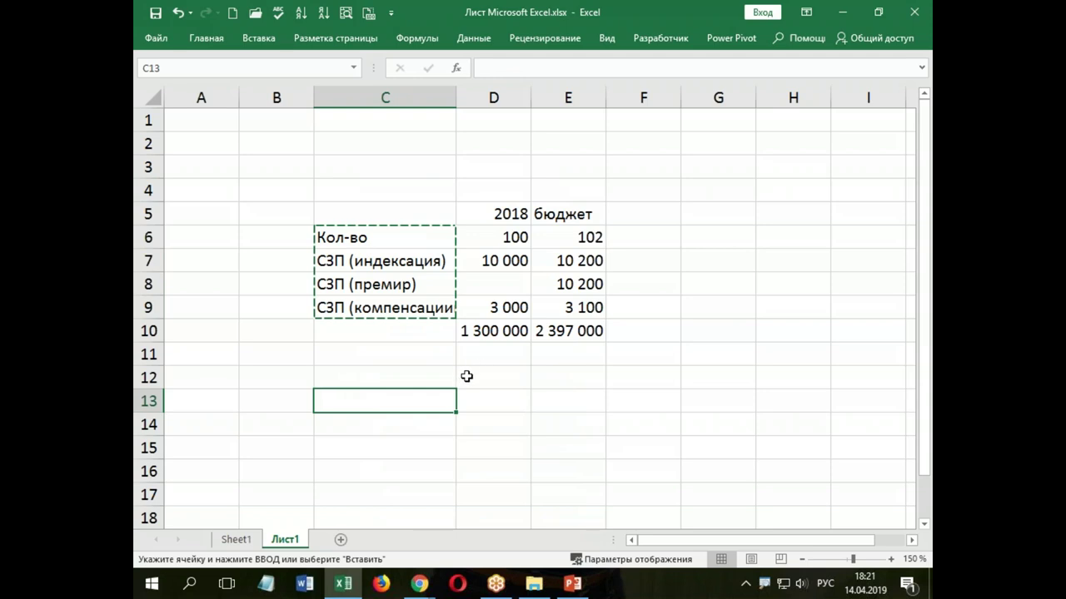
right_click(379, 399)
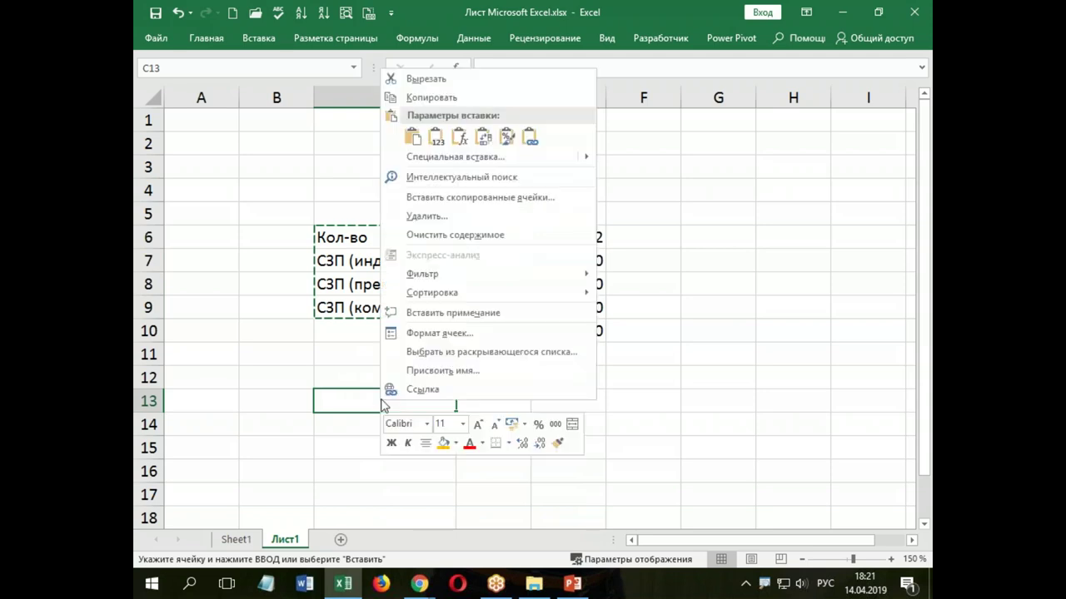
left_click(414, 136)
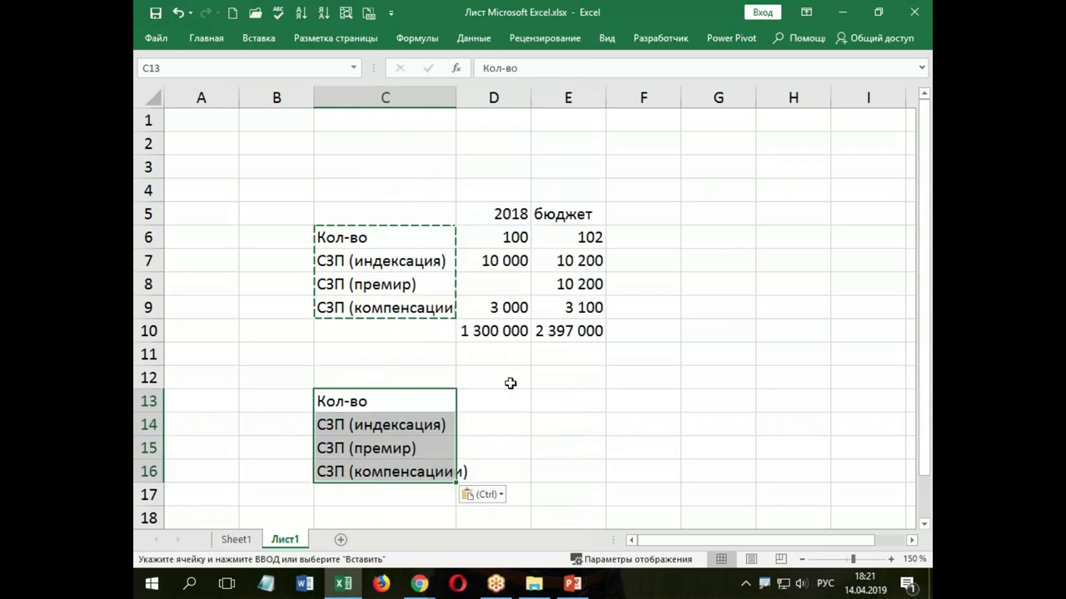
Paste the copied factor labels transposed into row 11, starting at D11
left_click(477, 355)
right_click(477, 355)
left_click(579, 93)
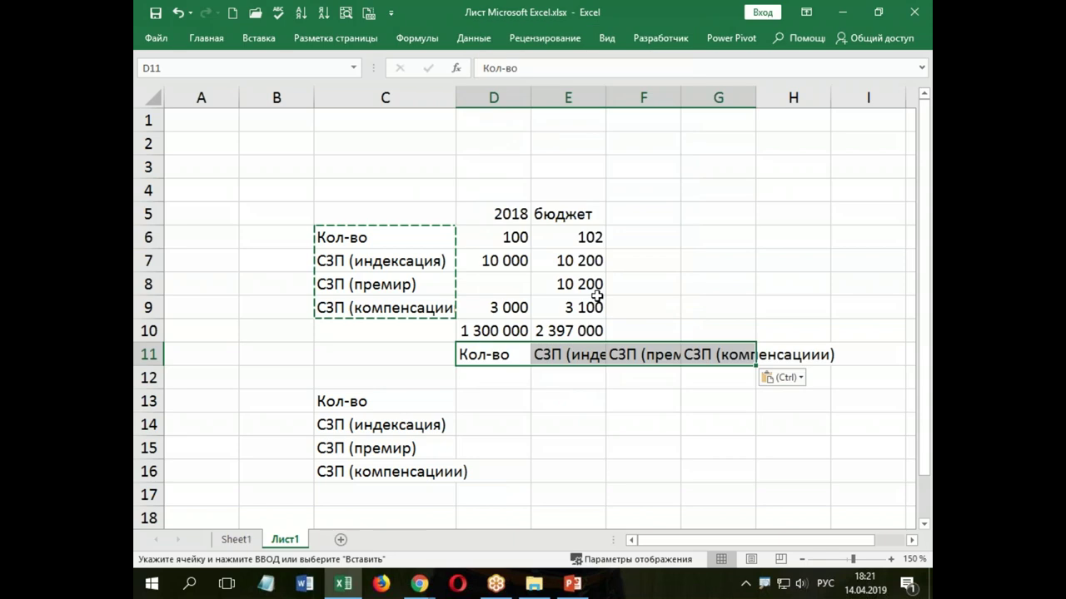
left_click(696, 420)
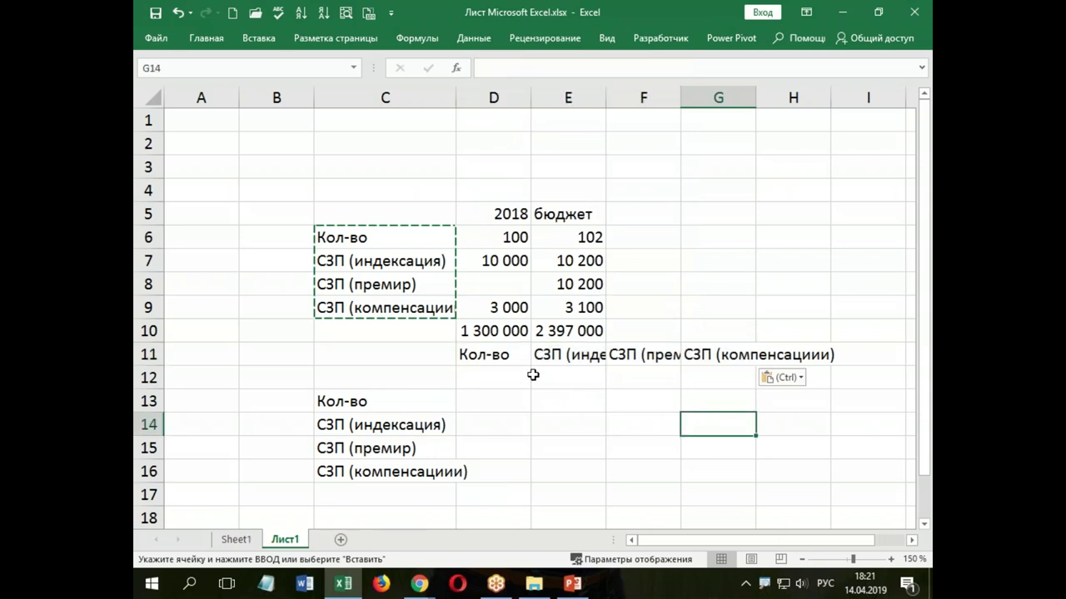
Wrap the text of the headings in D11:G11 and widen columns D to G equally
left_click_drag(502, 356, 705, 354)
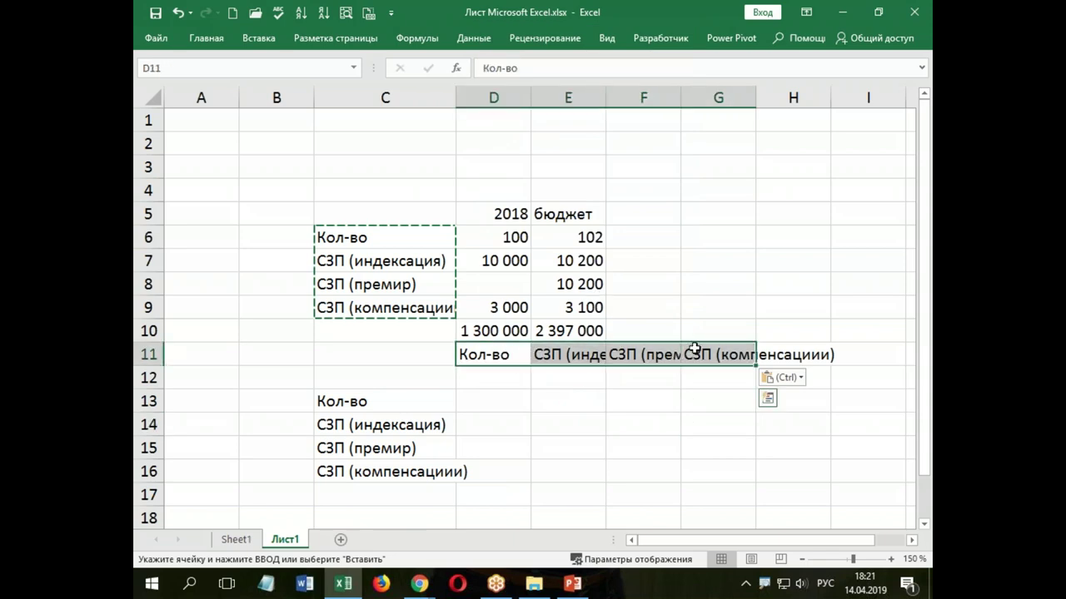
left_click(206, 39)
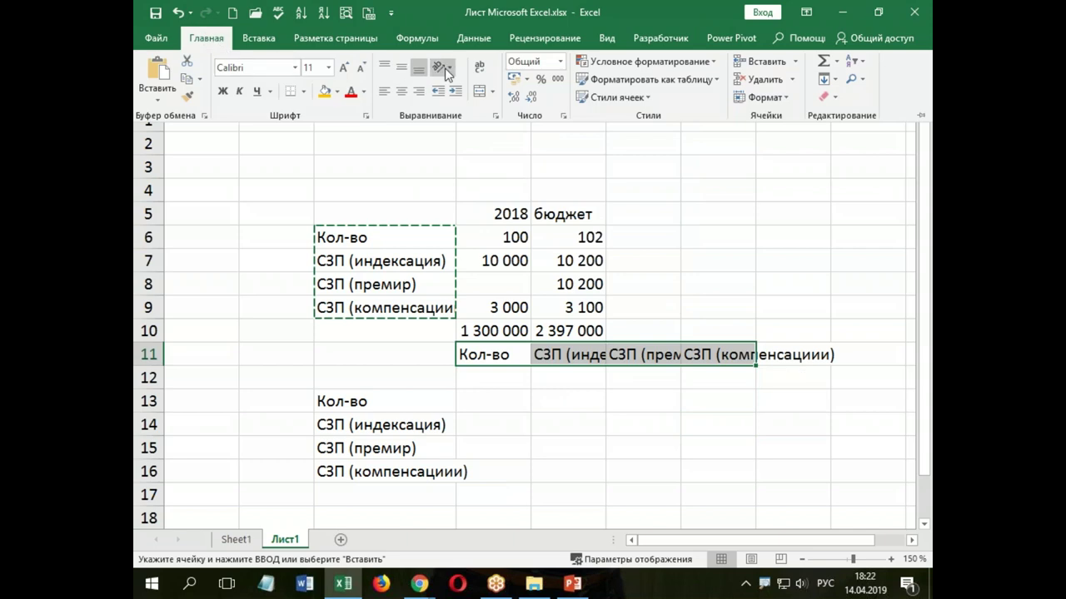
left_click(480, 67)
left_click_drag(493, 97, 797, 97)
Centre the row 11 headings in D11:G11 both vertically and horizontally
left_click_drag(507, 369, 815, 374)
left_click(207, 39)
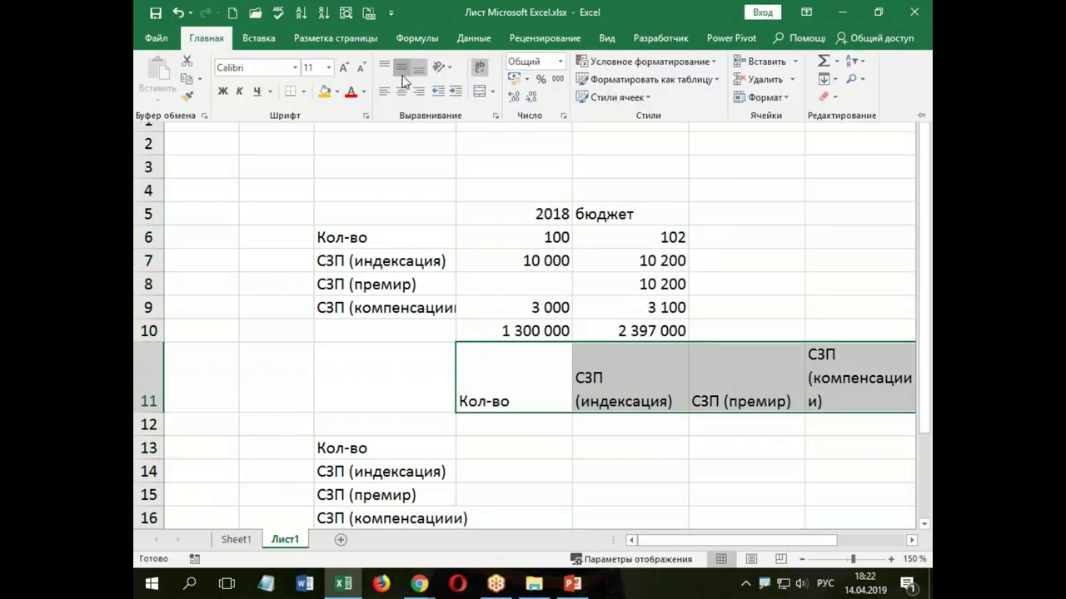
left_click(401, 67)
left_click(402, 91)
Delete the two empty columns A and B in front of the tables
left_click(204, 128)
left_click_drag(209, 97, 273, 97)
right_click(274, 97)
left_click(310, 225)
left_click(475, 423)
Enter 2018 as the row label in A12, above the copied factor labels
scroll(521, 381, "down", 1)
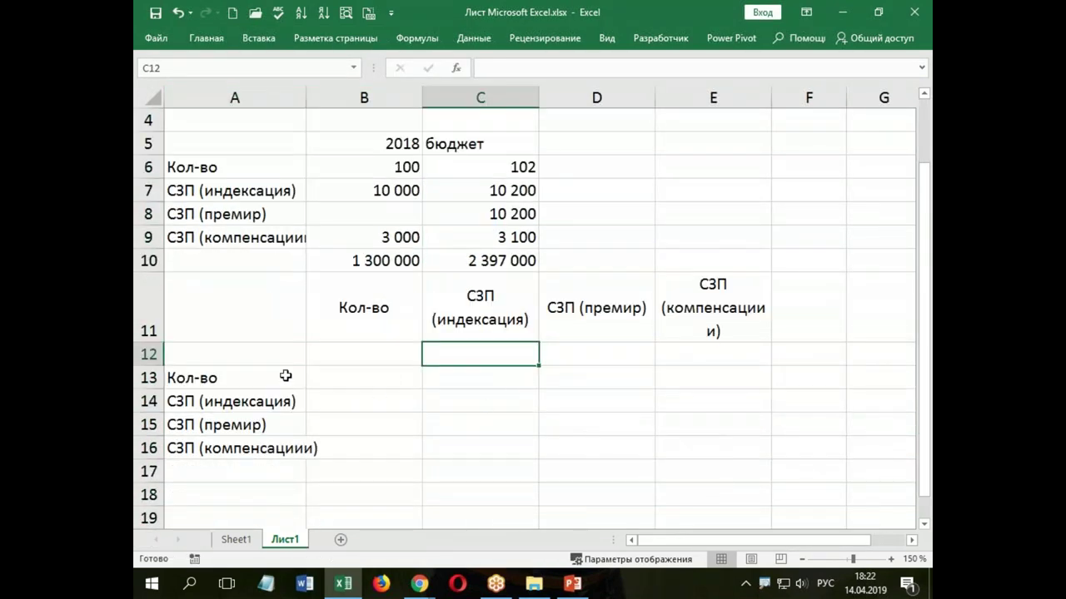
left_click(211, 355)
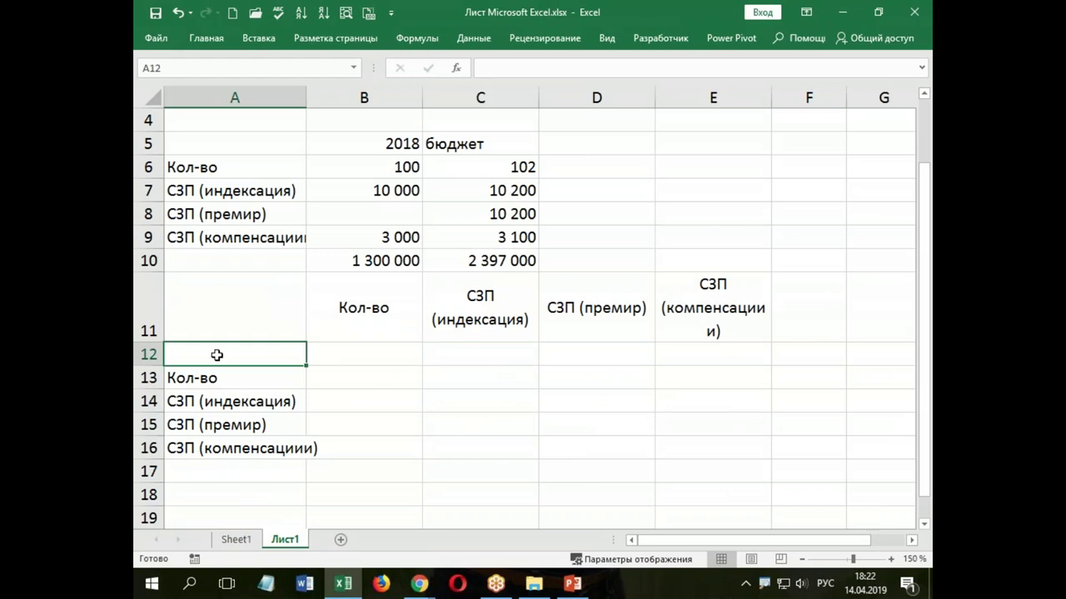
type("201")
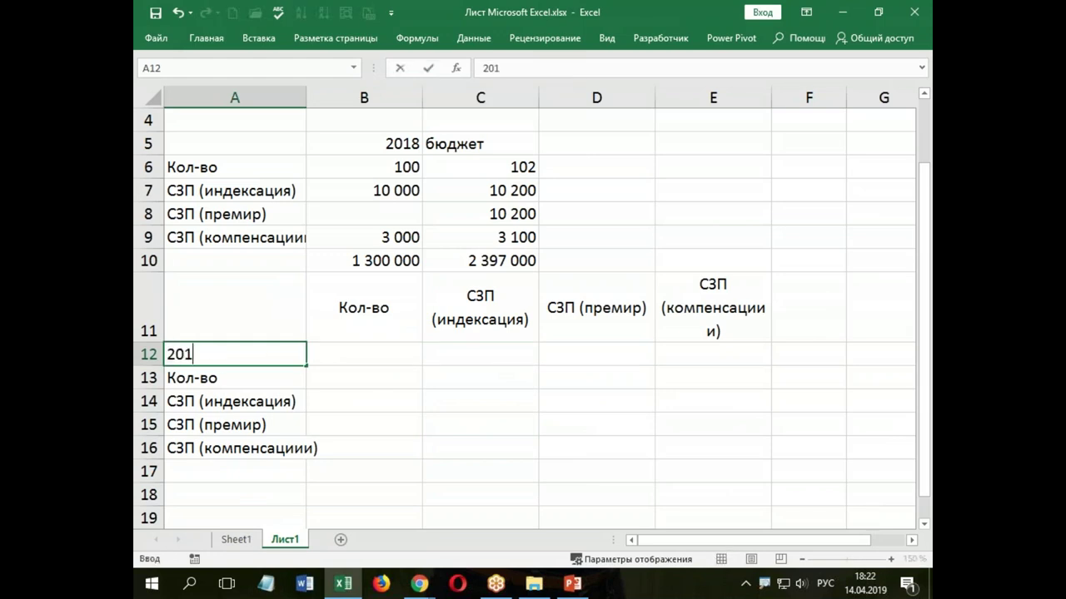
type("8")
left_click(373, 430)
Link the 2018 headcount and indexed salary into row 12 with =B6 in B12 and =B7 in C12
left_click(359, 356)
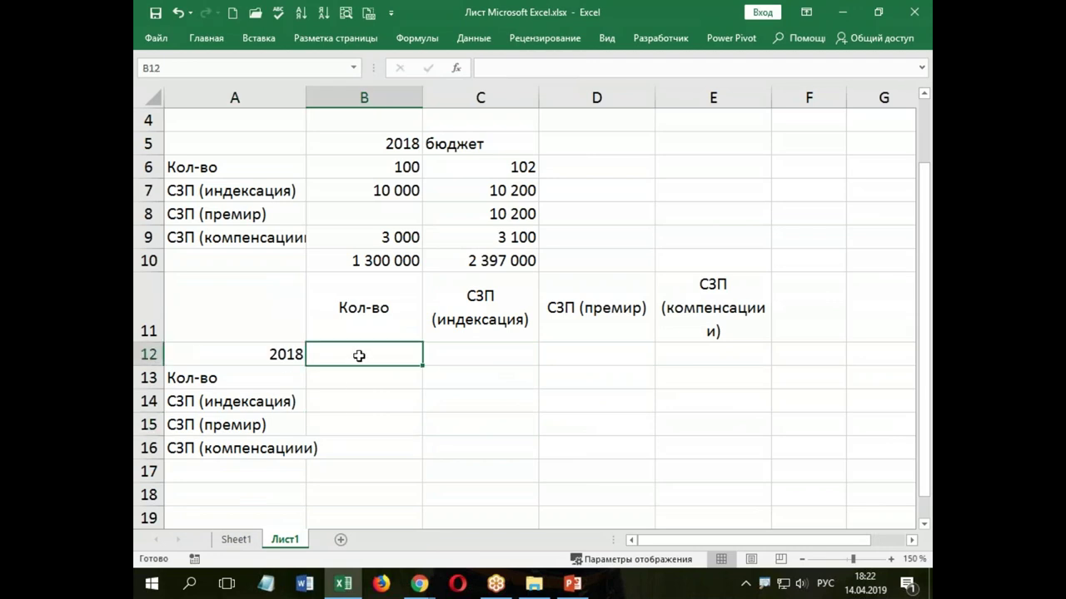
type("=")
left_click(383, 168)
key("Return")
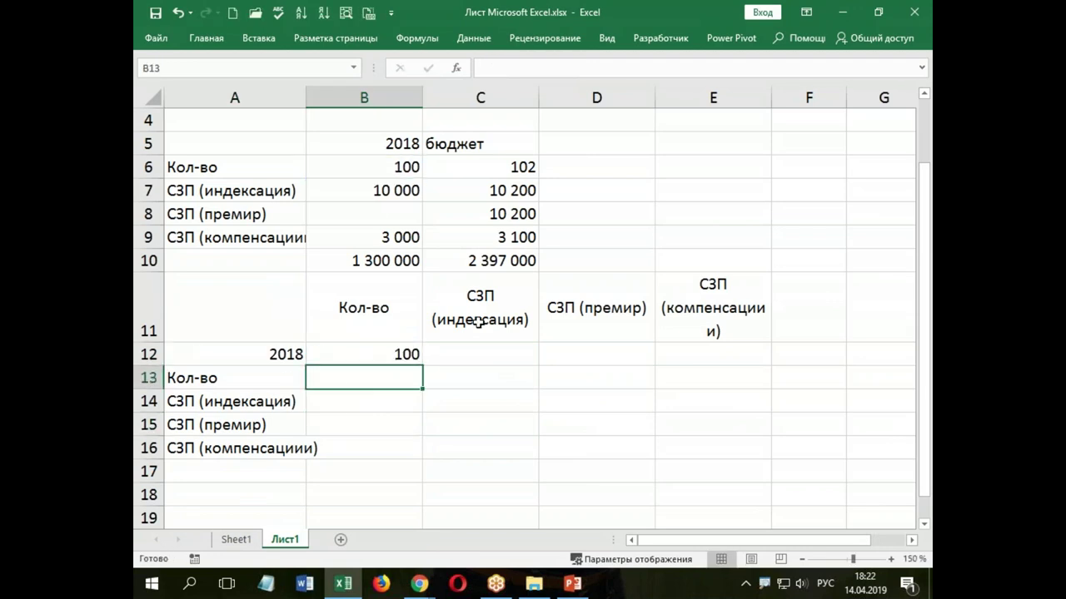
left_click(483, 358)
type("=")
left_click(409, 190)
key("Return")
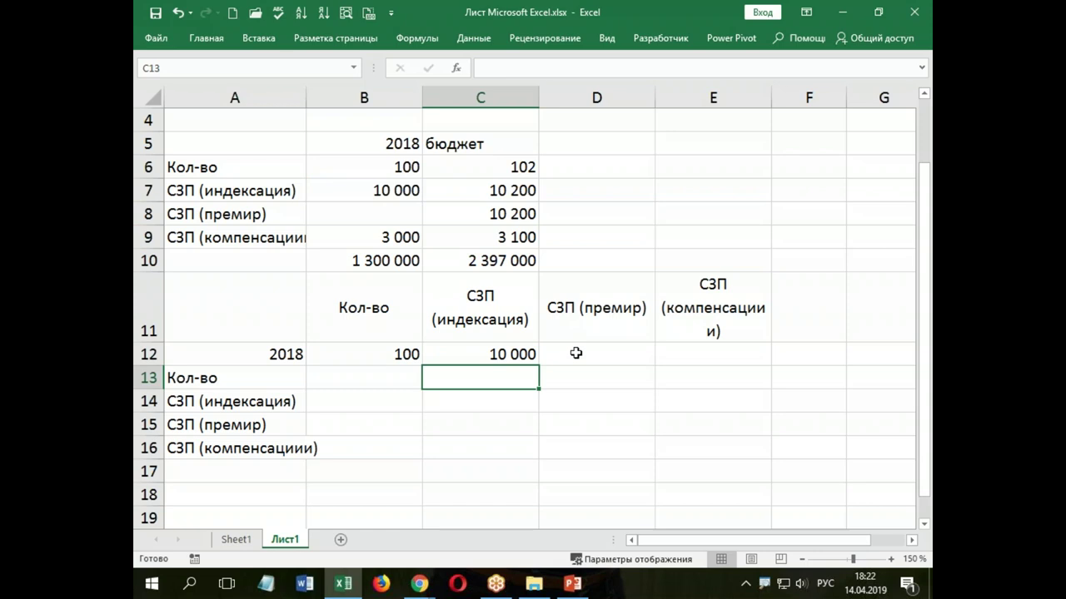
Link the 2018 bonus and compensation amounts into row 12 with =B8 in D12 and =B9 in E12
left_click(575, 353)
type("=")
left_click(410, 226)
key("Return")
left_click(699, 355)
type("=")
left_click(402, 237)
key("Return")
Calculate the 2018 payroll total in F12 with =B12*(C12+D12+E12)
left_click(808, 355)
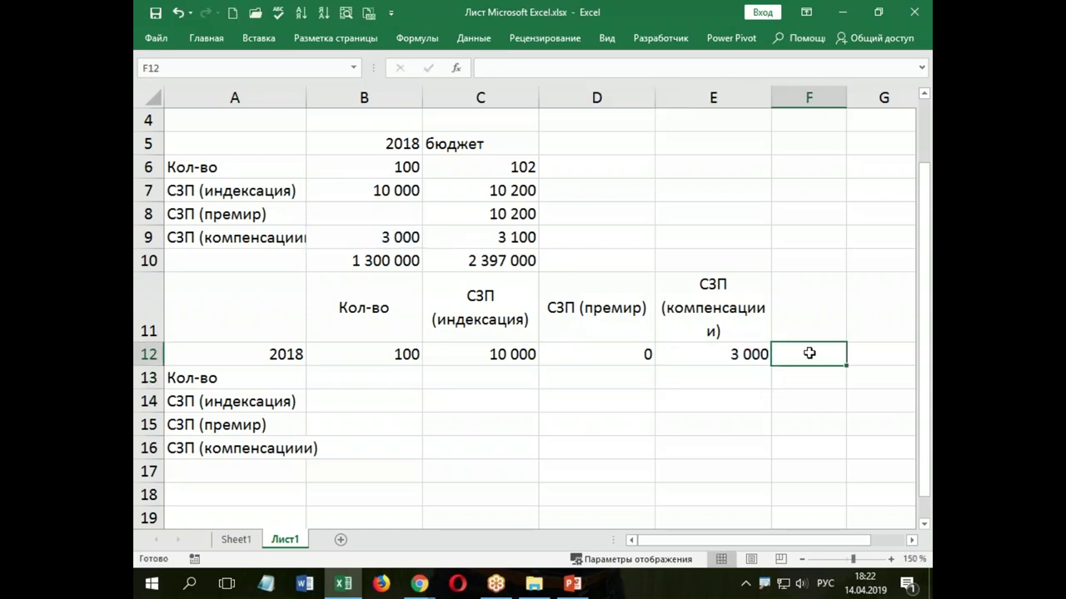
type("=")
left_click(407, 355)
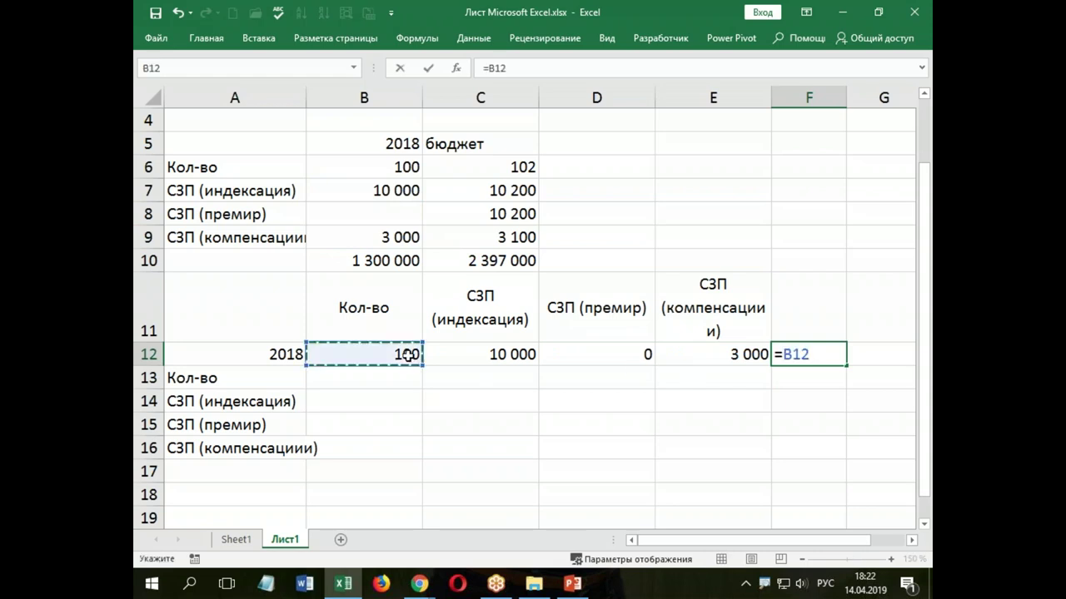
type("*(")
left_click(497, 353)
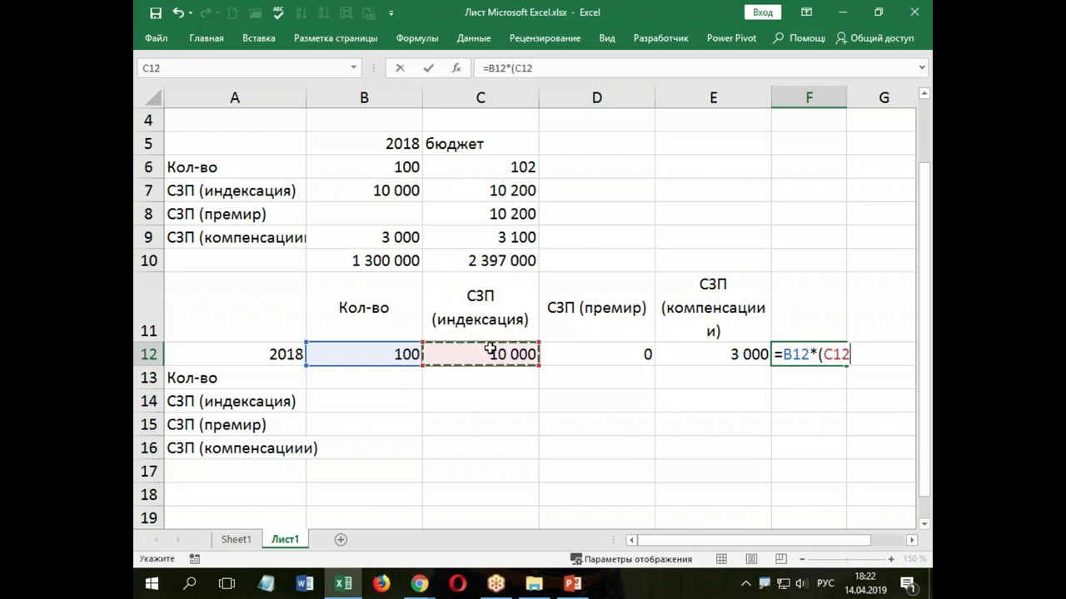
type("+")
left_click(595, 354)
type("+")
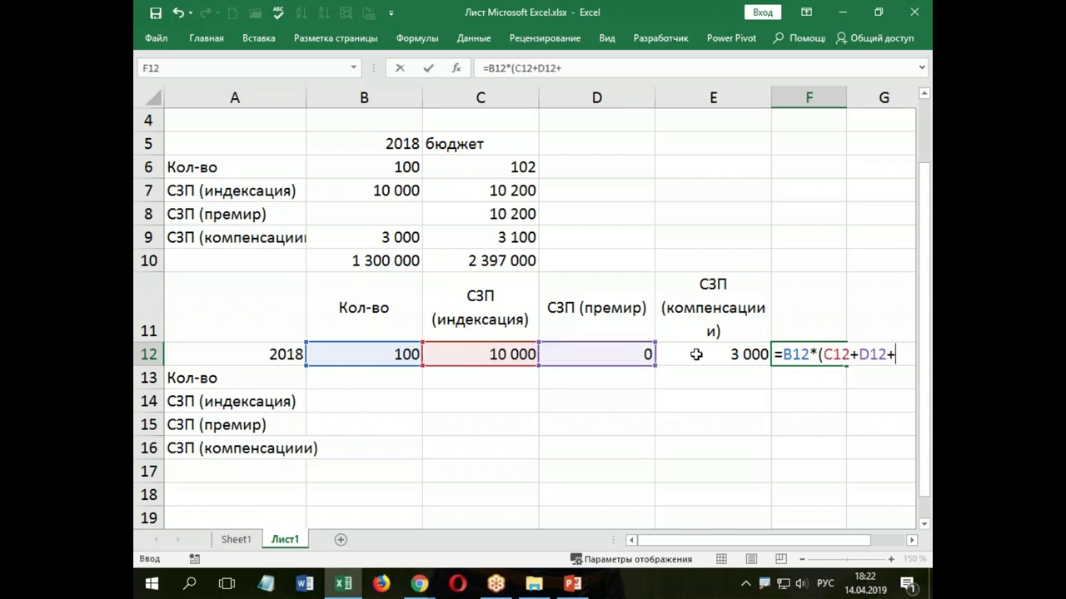
left_click(697, 354)
type(")")
key("Return")
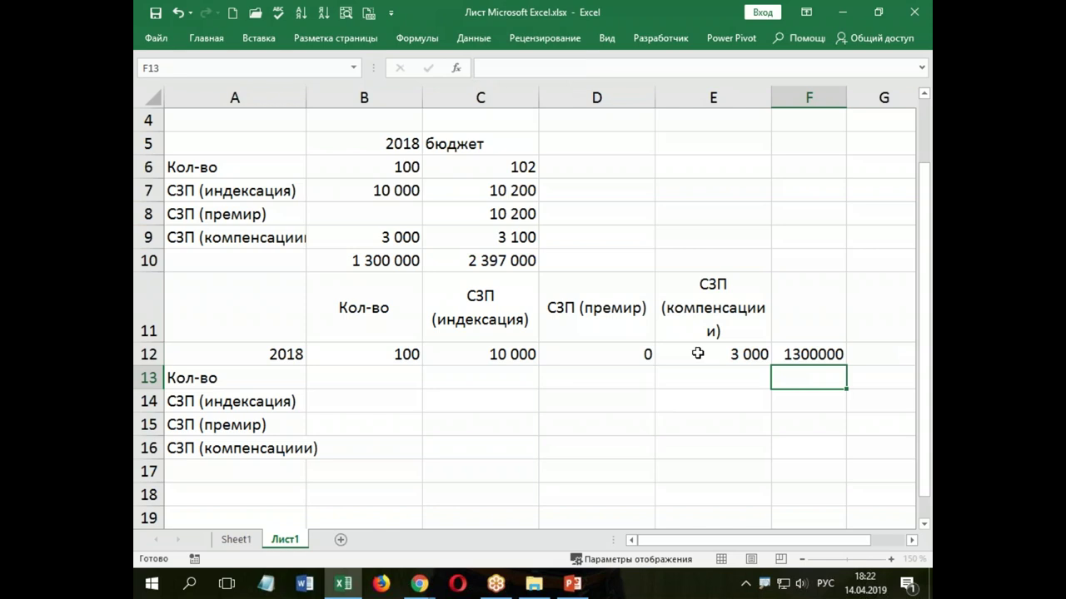
Copy the number format of the 2018 total in B10 onto the matrix range B12:F16
left_click(805, 354)
left_click(382, 263)
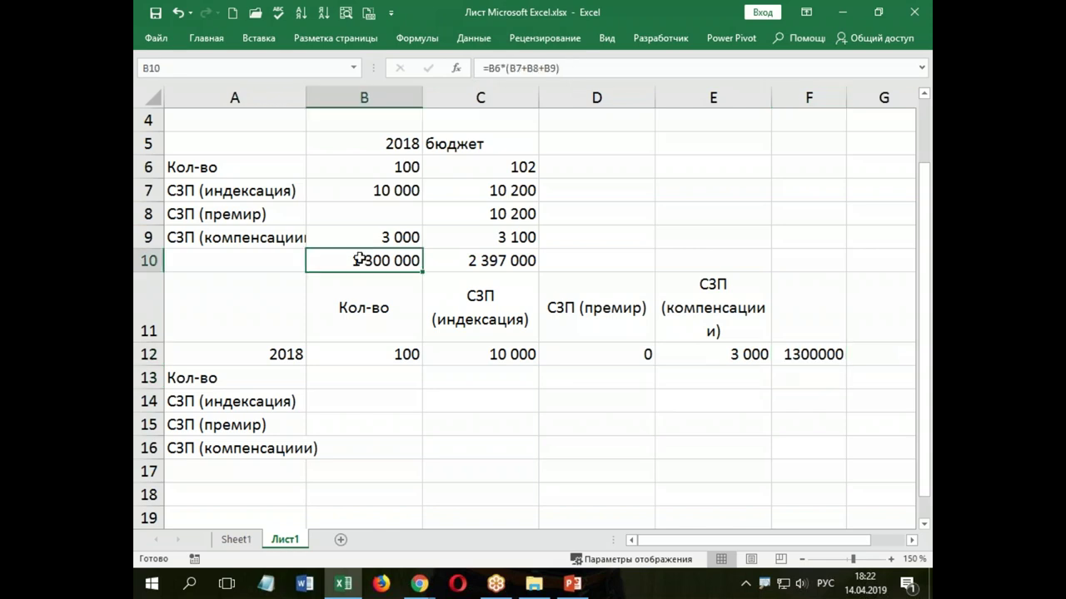
left_click(201, 39)
left_click(199, 97)
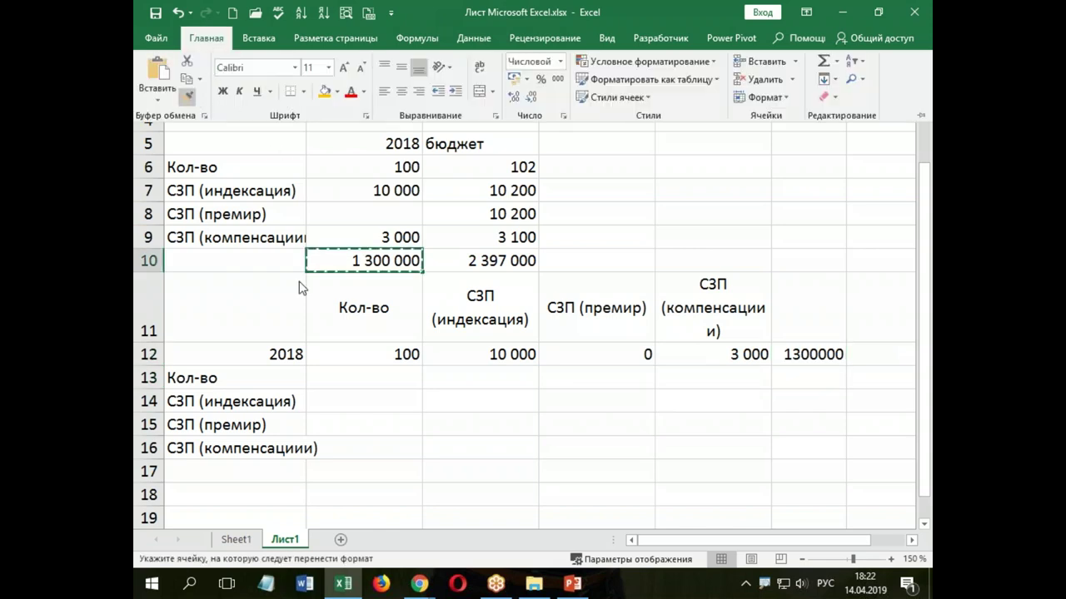
left_click_drag(358, 355, 806, 449)
left_click(445, 502)
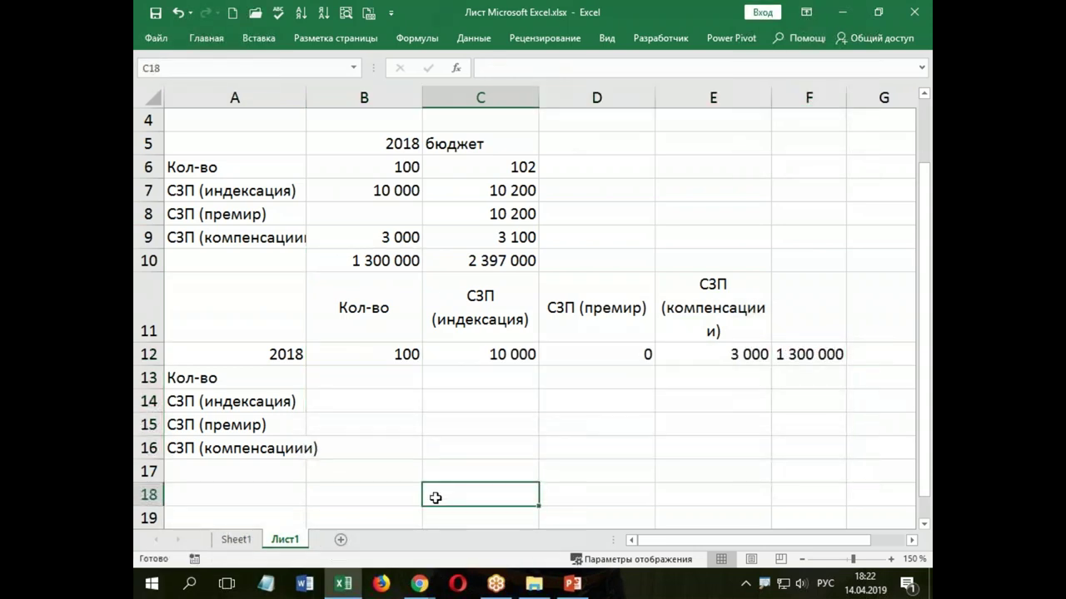
Link the budget headcount into the Кол-во row with =C6 in B13
left_click(377, 372)
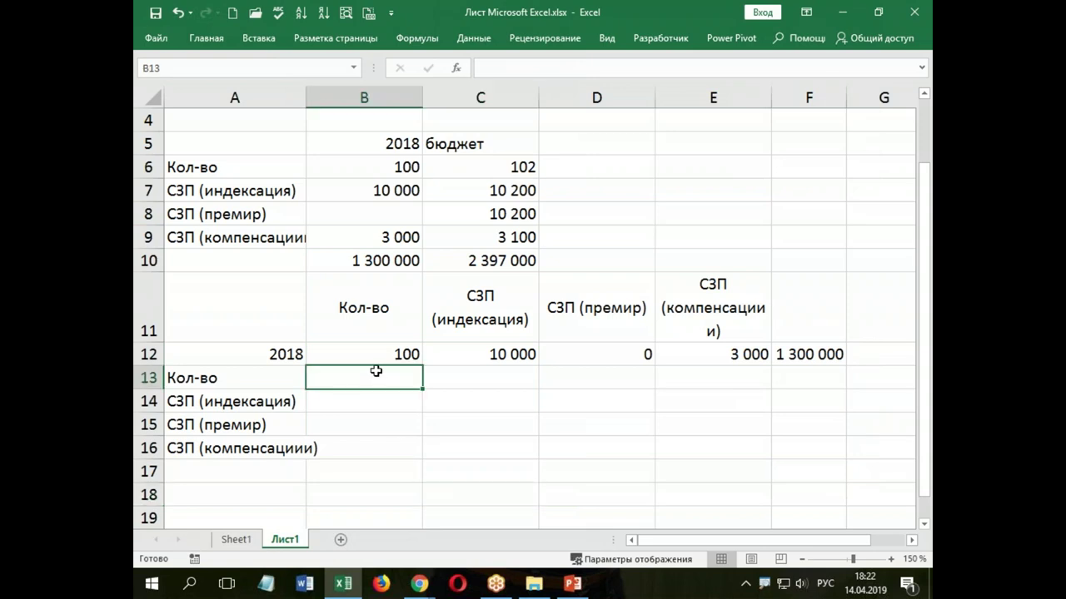
type("=")
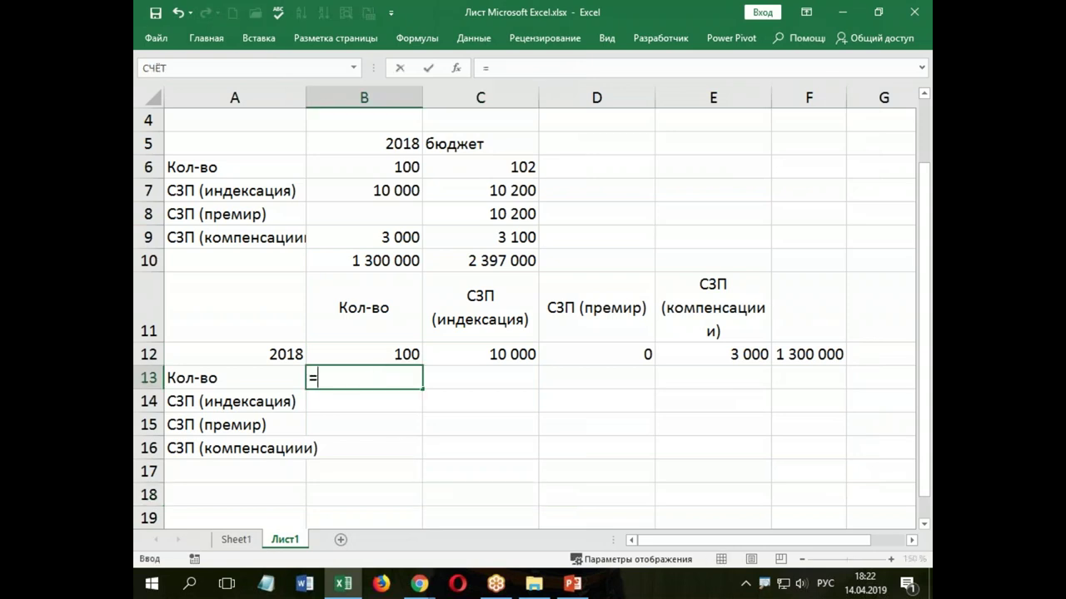
left_click(495, 167)
key("Return")
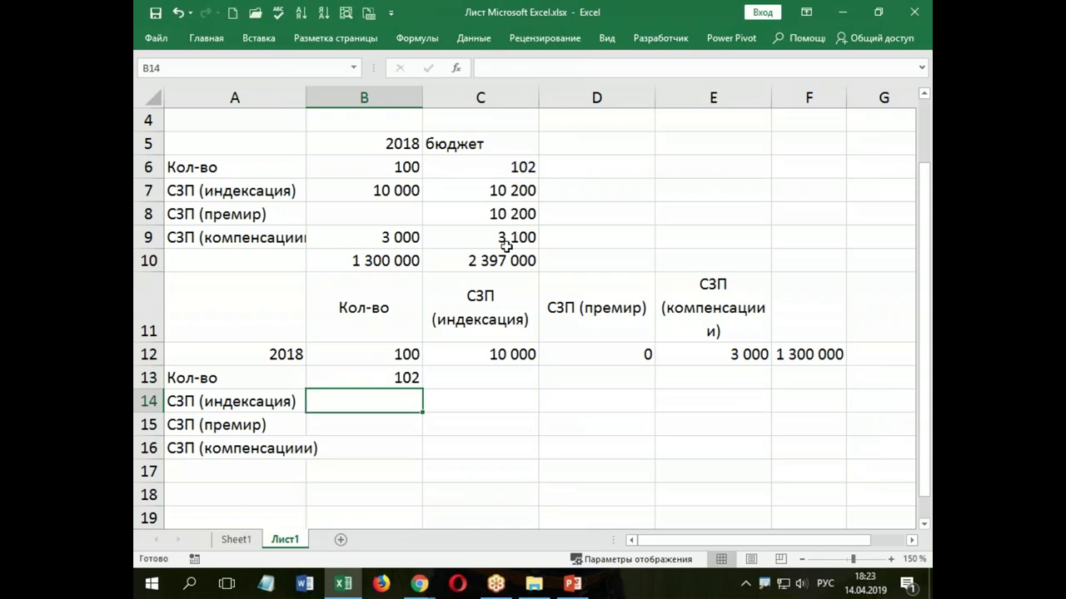
left_click(403, 379)
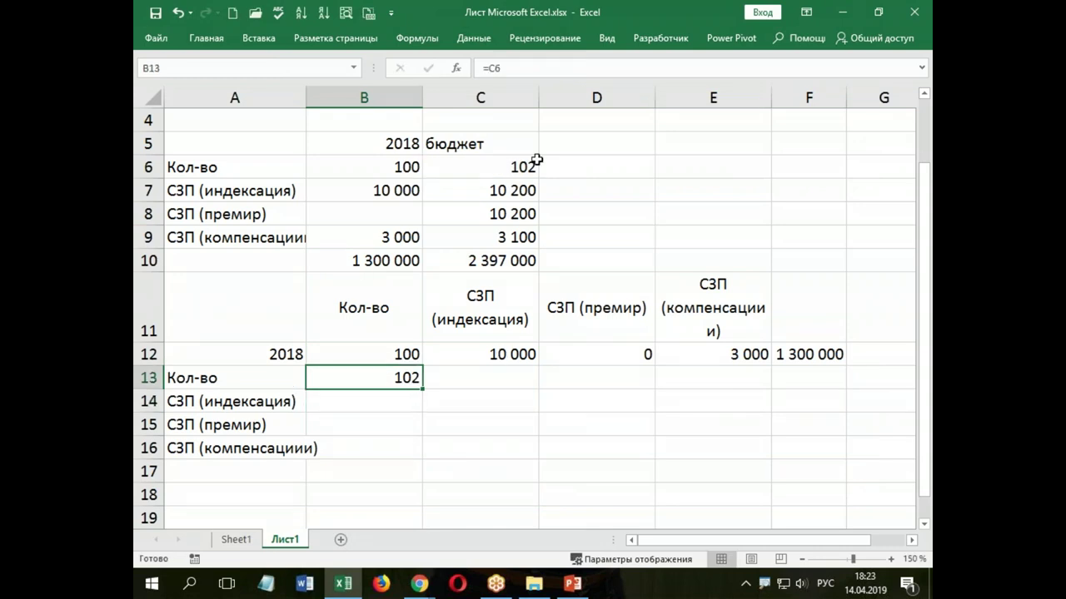
Fill the budget column C5:C10 and the budget headcount cell B13 with orange
left_click_drag(499, 146, 500, 265)
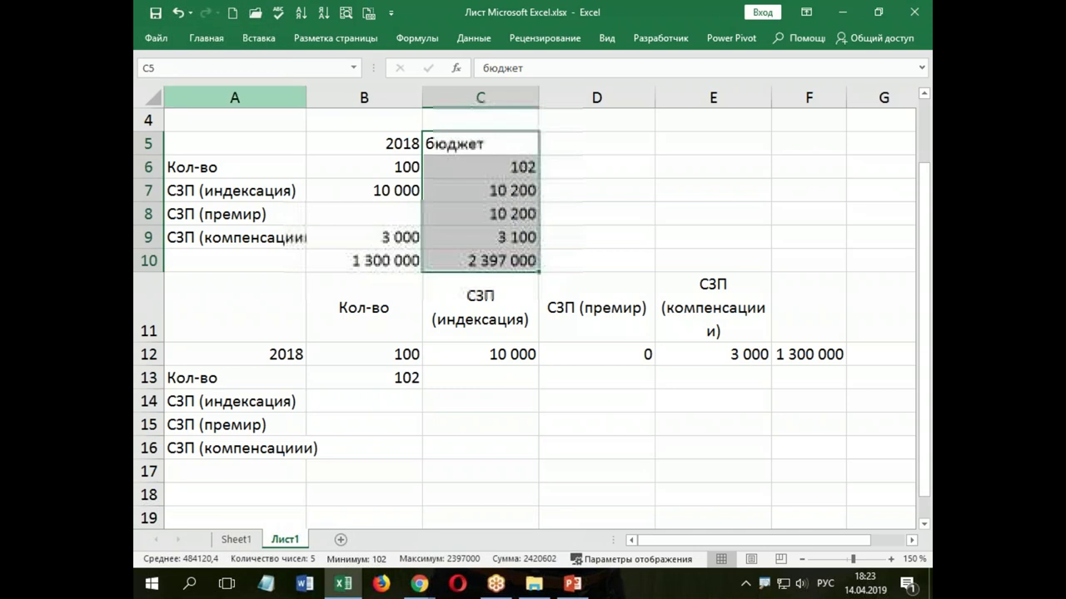
left_click(206, 37)
left_click(325, 91)
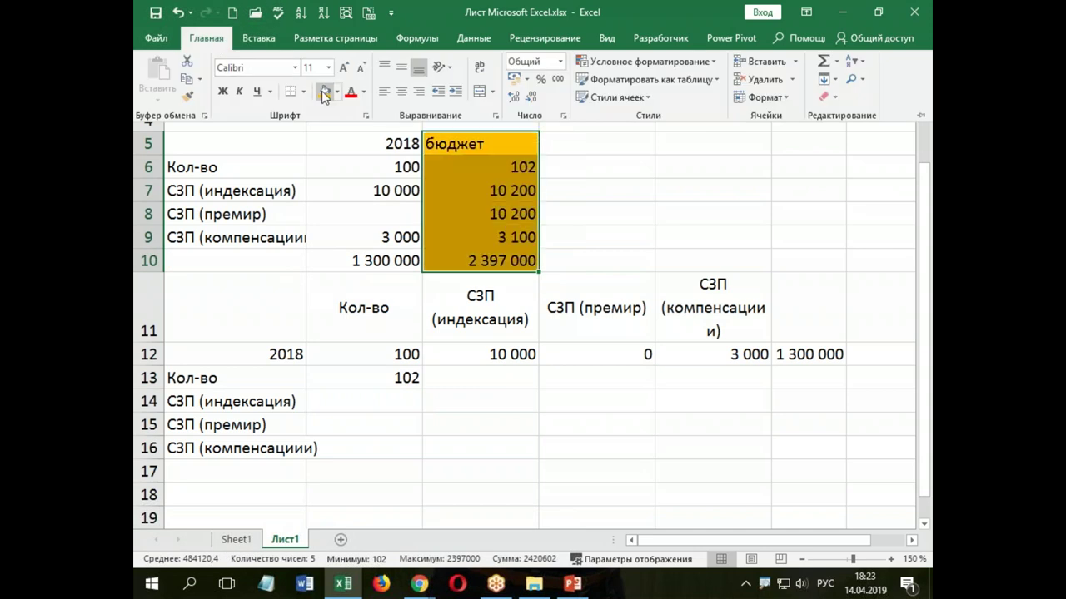
left_click(375, 381)
left_click(206, 37)
left_click(324, 92)
Carry the 2018 salary, bonus and compensation values into row 13 with =C12, =D12 and =E12 in C13:E13
left_click(481, 374)
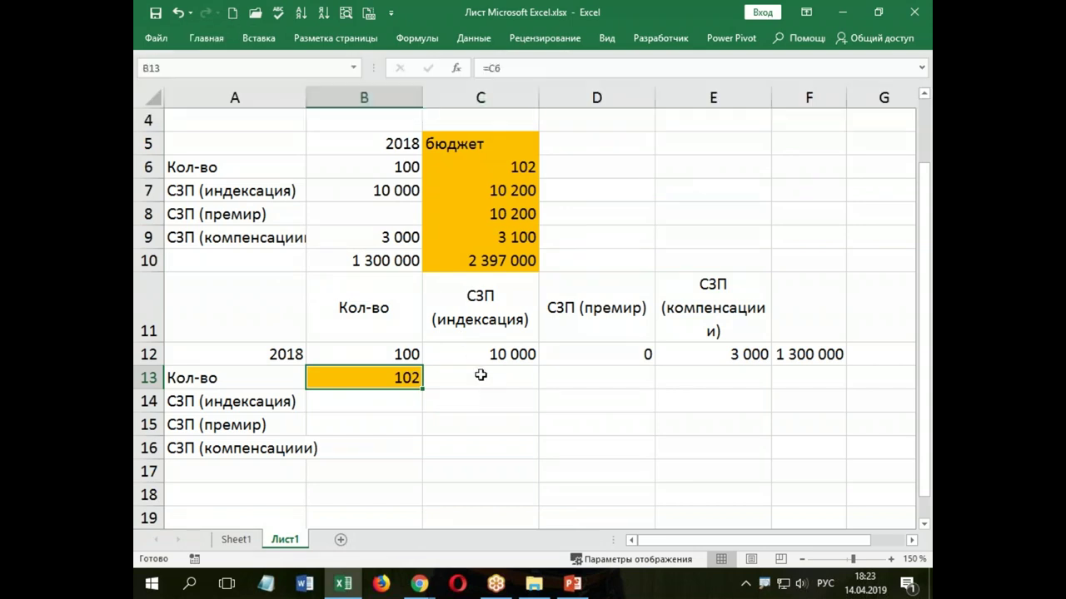
type("=")
left_click(492, 350)
key("Return")
left_click(554, 376)
type("=")
left_click(580, 351)
key("Return")
left_click(690, 380)
type("=")
left_click(687, 353)
key("Return")
Copy the payroll total formula from F12 to F13 and fit column F to its contents
left_click(805, 356)
left_click_drag(846, 365, 846, 384)
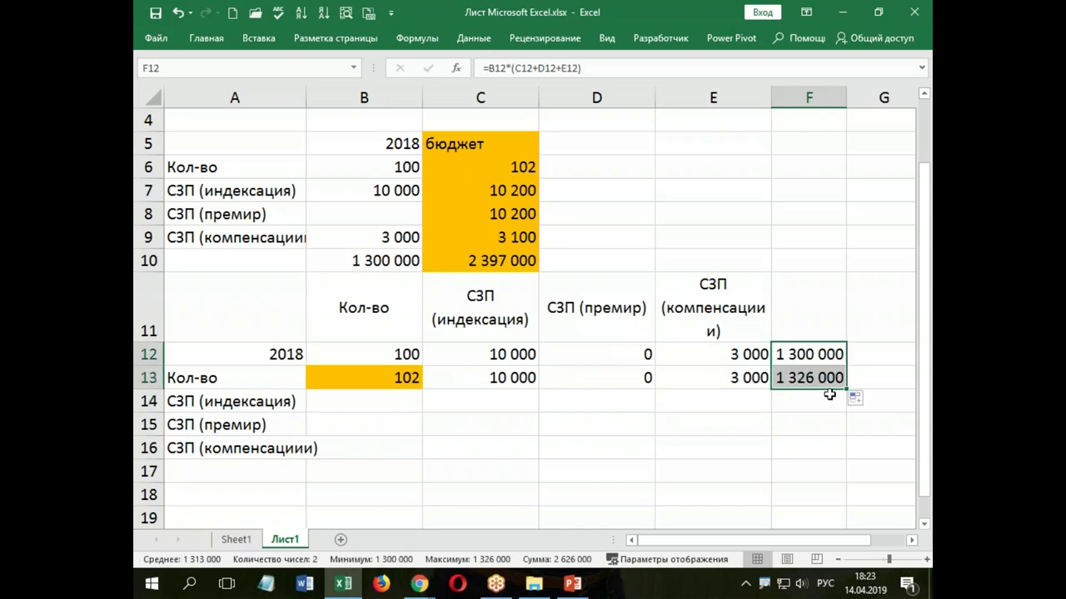
left_click(840, 559)
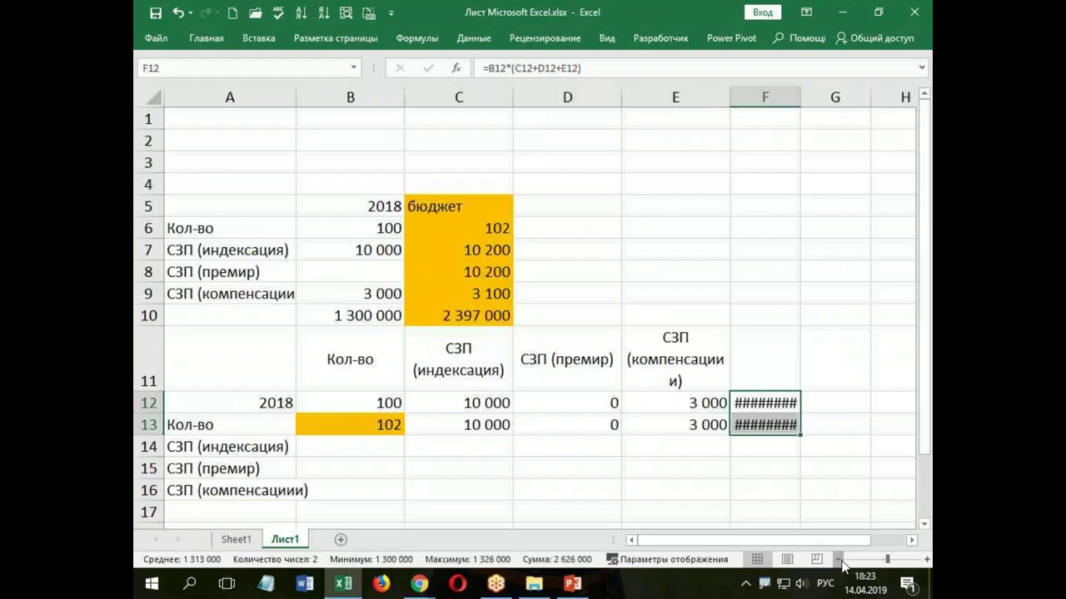
scroll(827, 211, "down", 1)
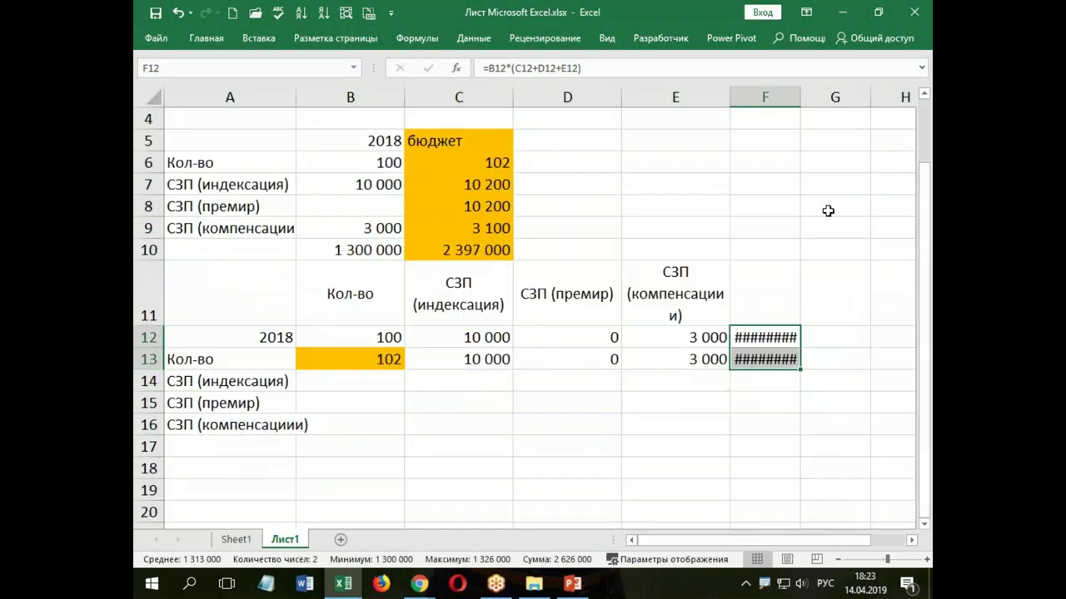
double_click(800, 97)
Calculate the headcount effect in G13 with =F13-F12 and fit column G to its contents
left_click(830, 362)
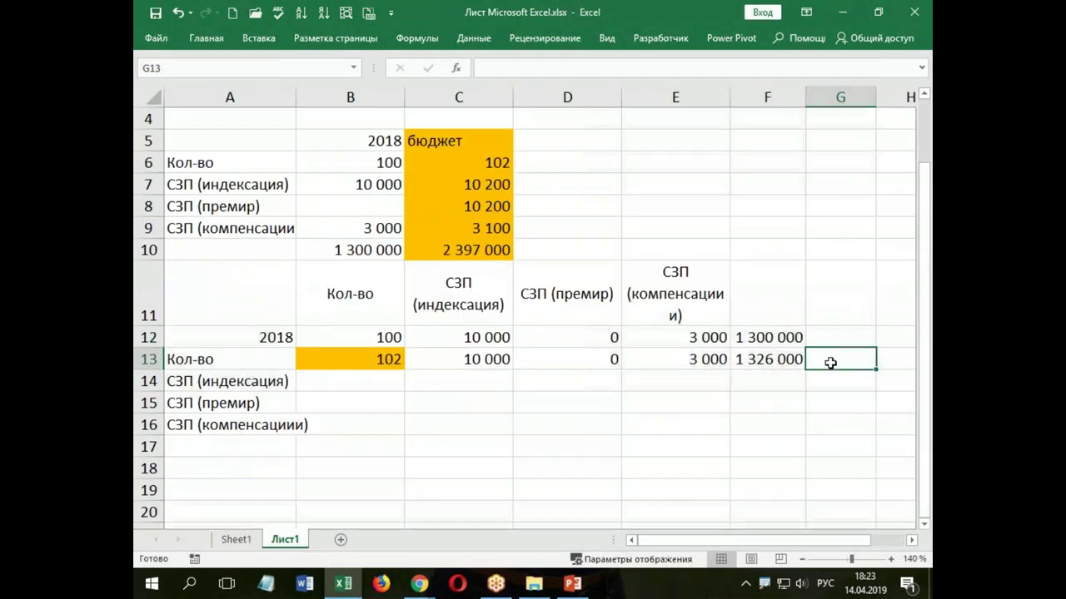
type("=")
left_click(772, 357)
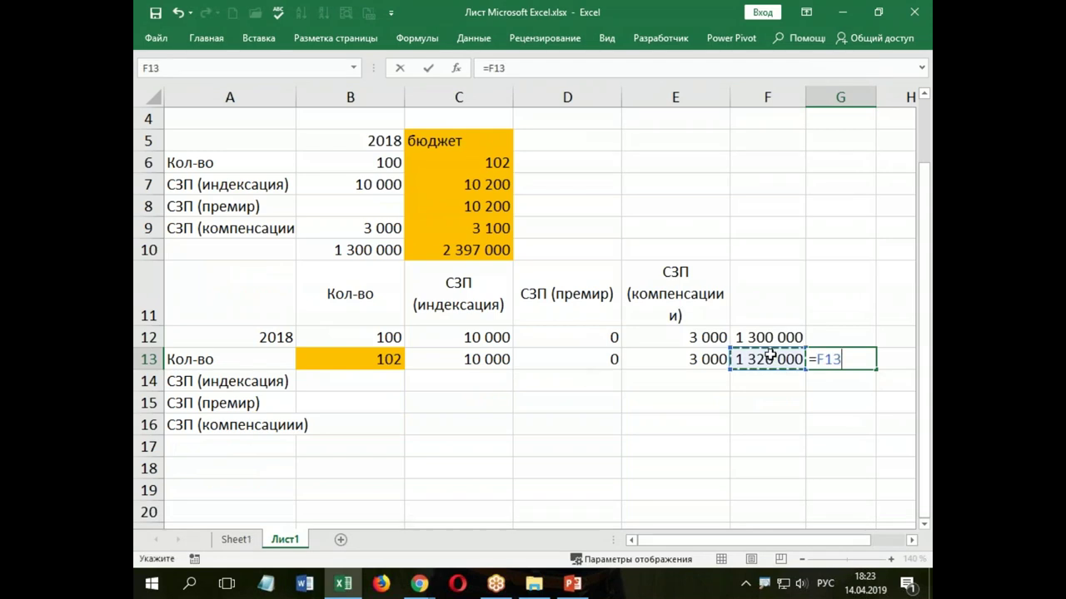
type("-")
left_click(760, 337)
key("Return")
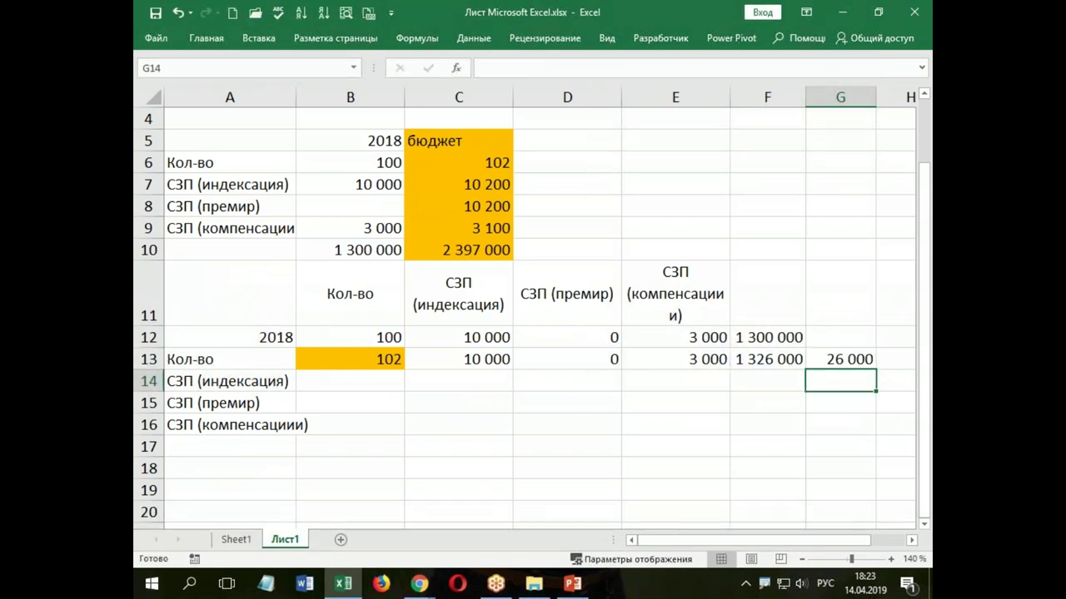
double_click(877, 95)
Calculate the relative headcount effect in H13 with =G13/F12
left_click(884, 361)
type("=")
left_click(709, 356)
type("/")
left_click(638, 338)
key("Return")
Format H13 as a percentage and fit column H to its contents
left_click(769, 359)
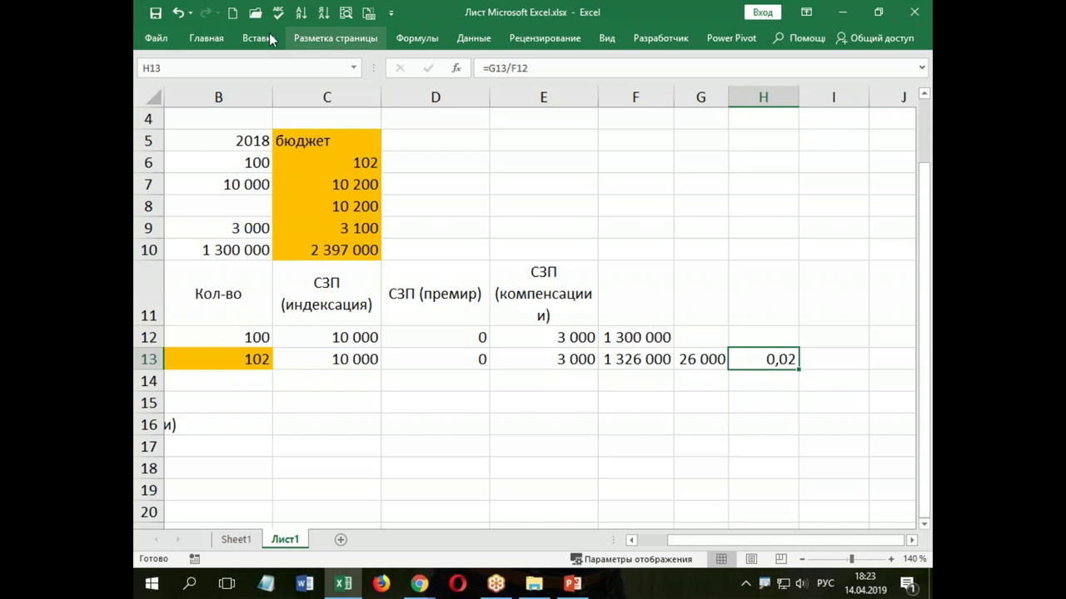
left_click(200, 43)
left_click(541, 79)
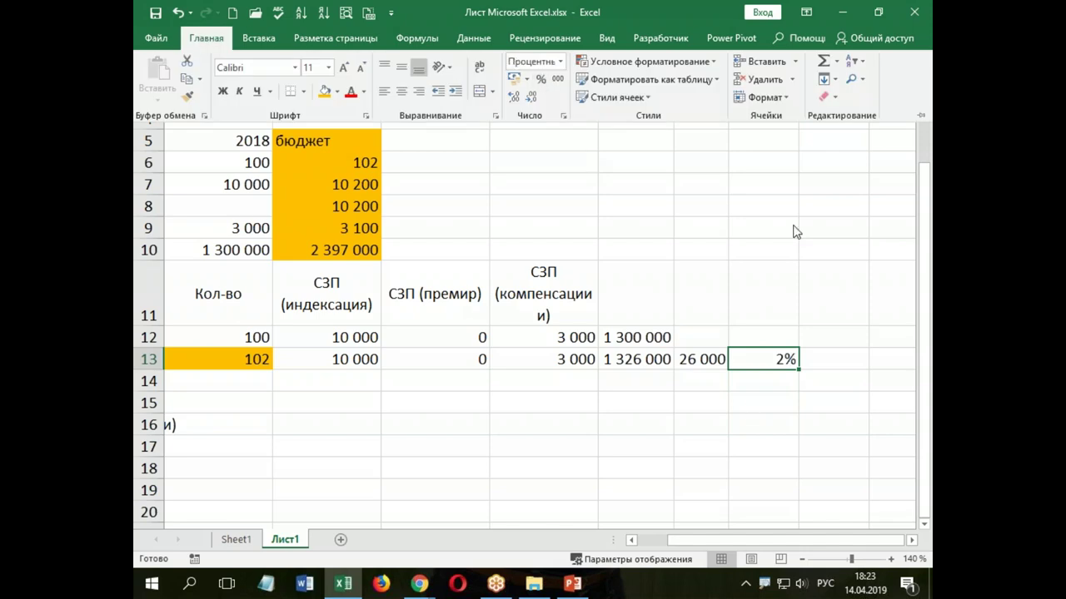
left_click(796, 126)
double_click(797, 97)
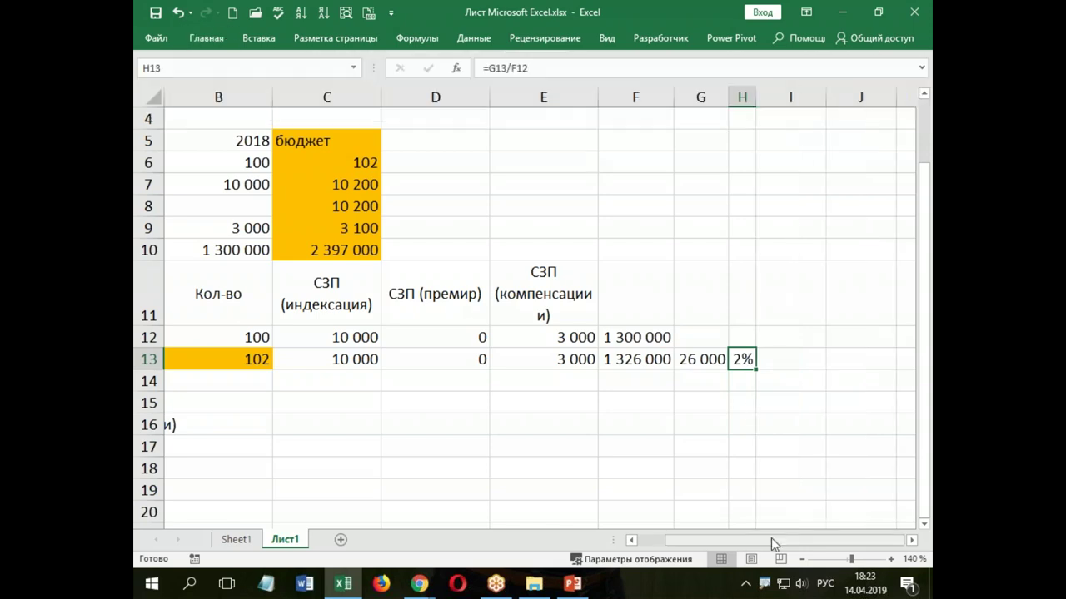
Start the indexation row with =B13 in B14 and the budget salary link =C7 in C14
left_click_drag(775, 540, 749, 539)
left_click(380, 381)
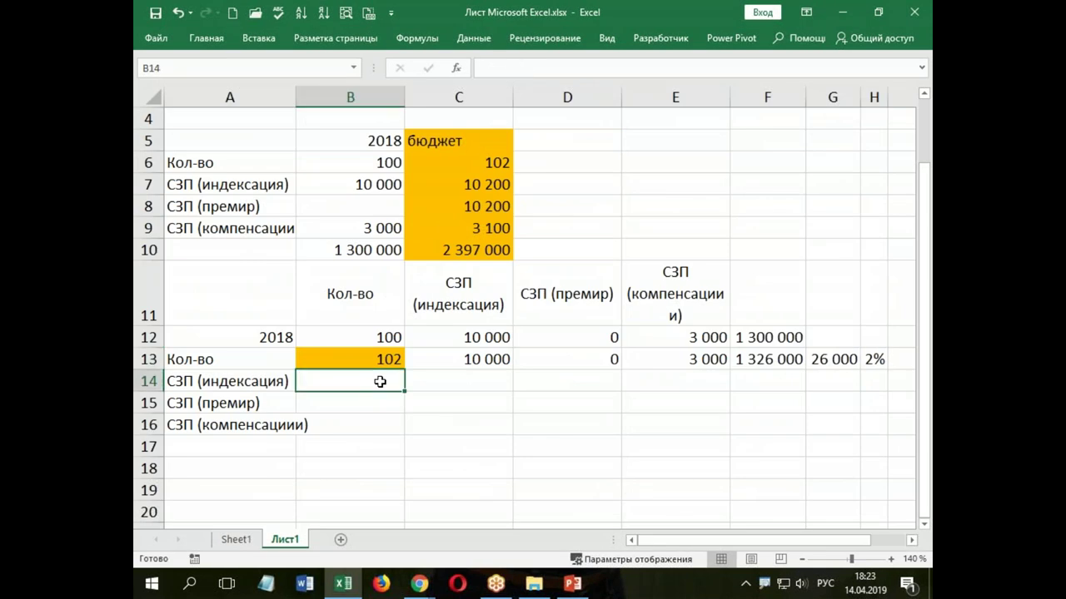
type("=")
left_click(385, 358)
key("Return")
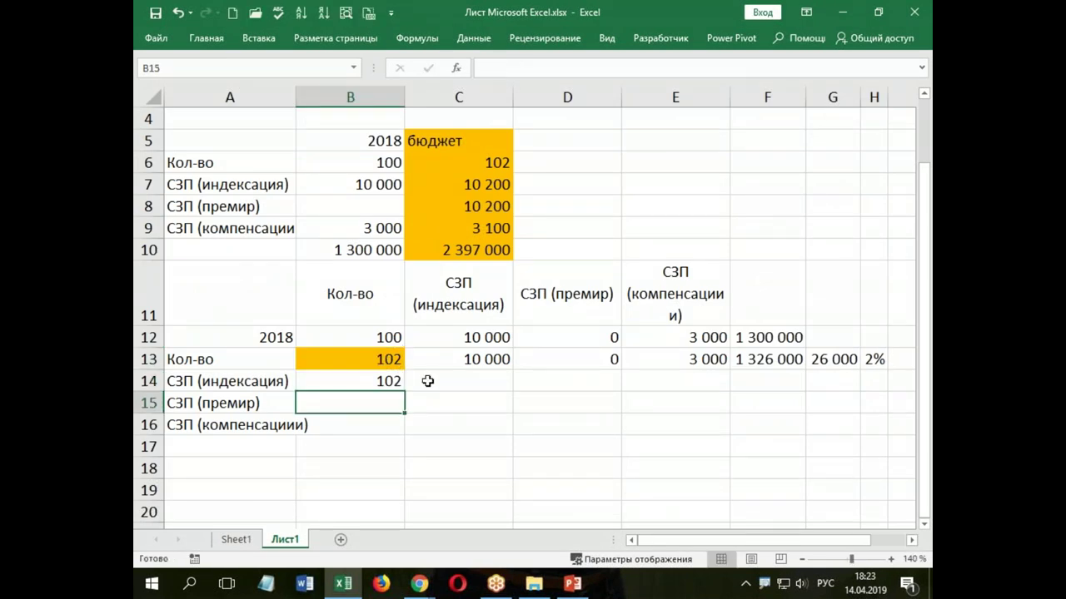
left_click(436, 383)
type("=")
left_click(486, 183)
key("Return")
Fill the budget values in B14:C14 with orange
left_click_drag(360, 381, 459, 381)
left_click(206, 38)
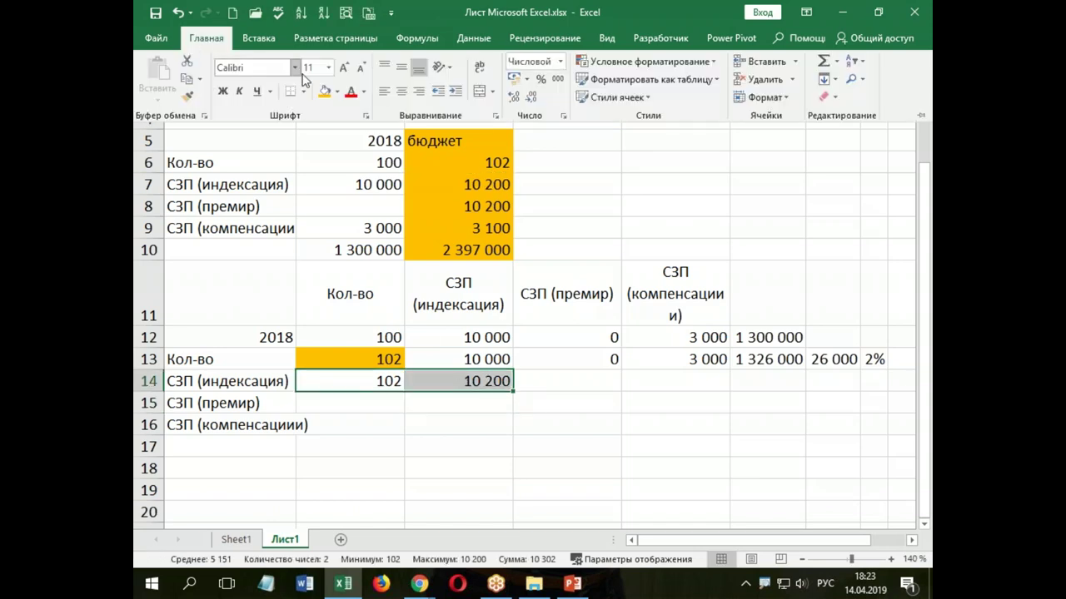
left_click(323, 92)
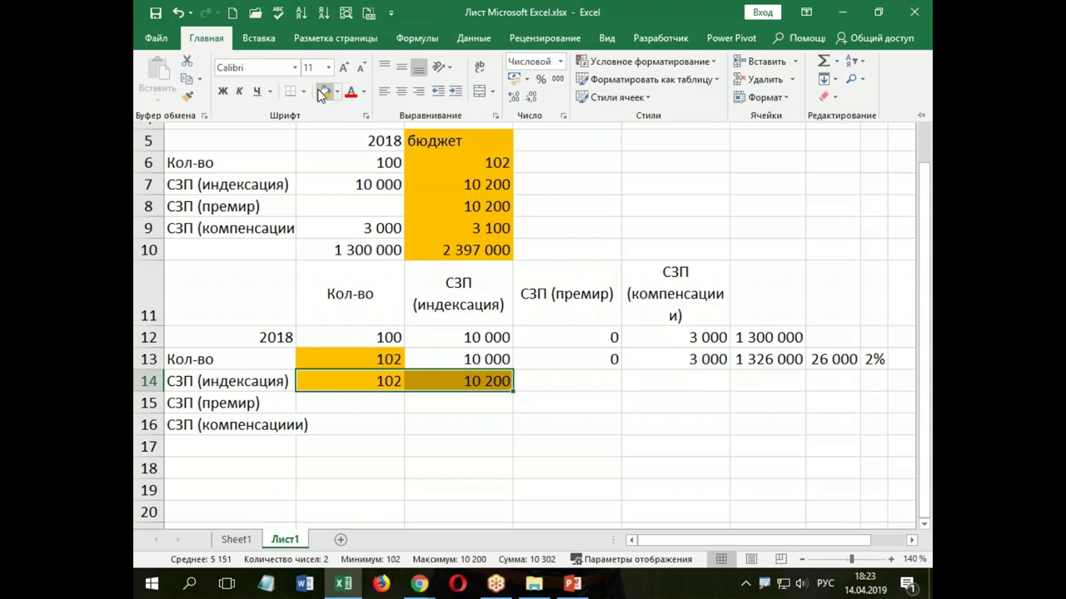
Carry the bonus and compensation values into the indexation row with =D13 in D14 and =E13 in E14
left_click(563, 381)
left_click(565, 380)
type("=")
left_click(562, 359)
key("Tab")
type("=")
left_click(646, 359)
key("Return")
Copy the total, difference and percentage formulas from F13:H13 down to row 14
left_click(757, 359)
left_click_drag(804, 370, 858, 385)
left_click(840, 359)
left_click(876, 366)
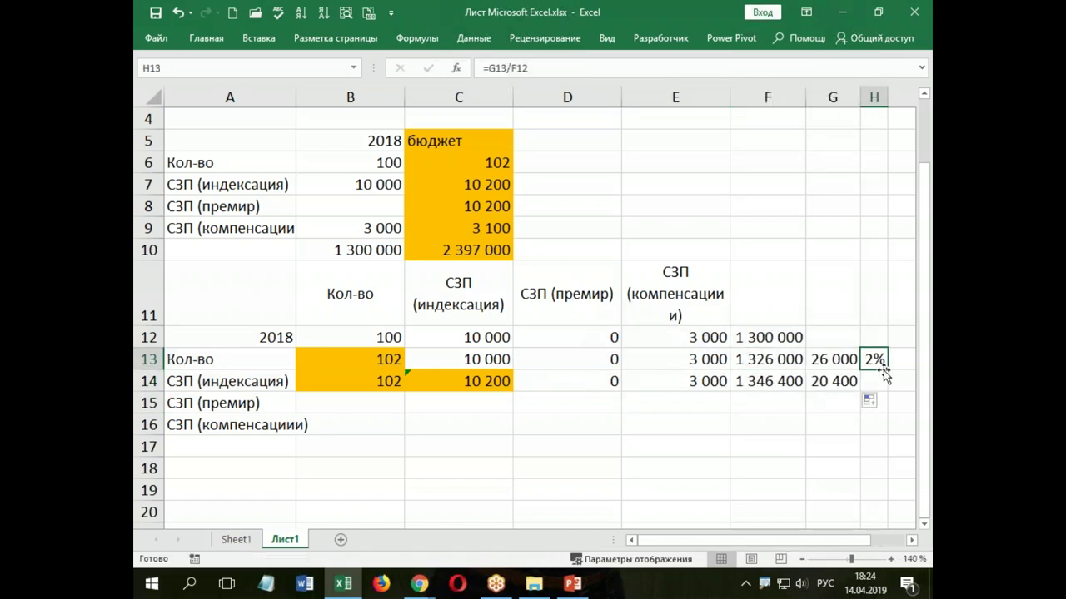
left_click(879, 381)
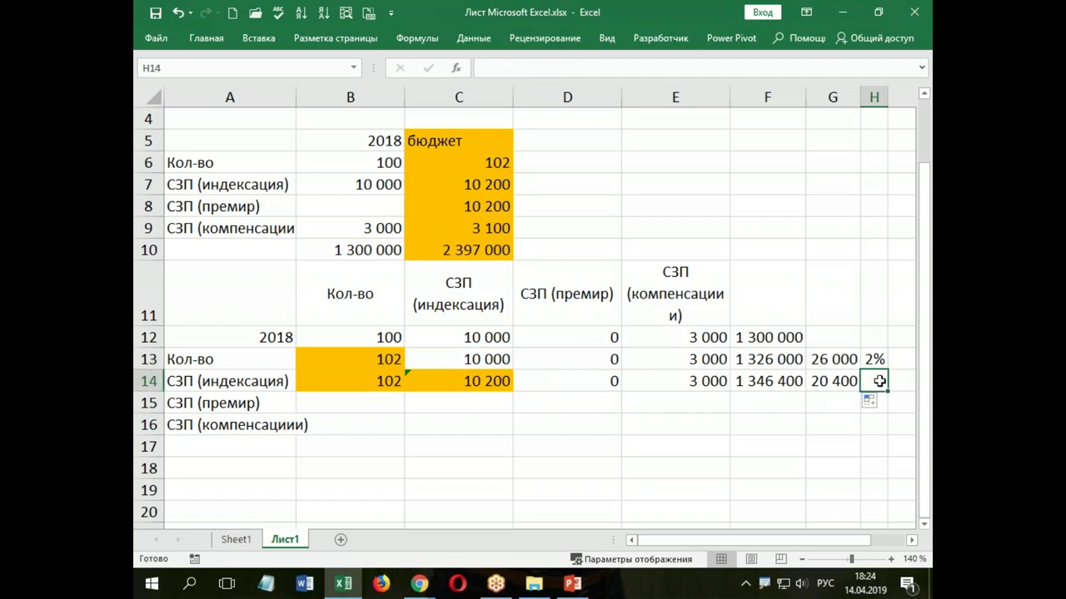
left_click(876, 359)
left_click_drag(887, 369, 875, 385)
left_click(874, 383)
left_click(560, 66)
type("=")
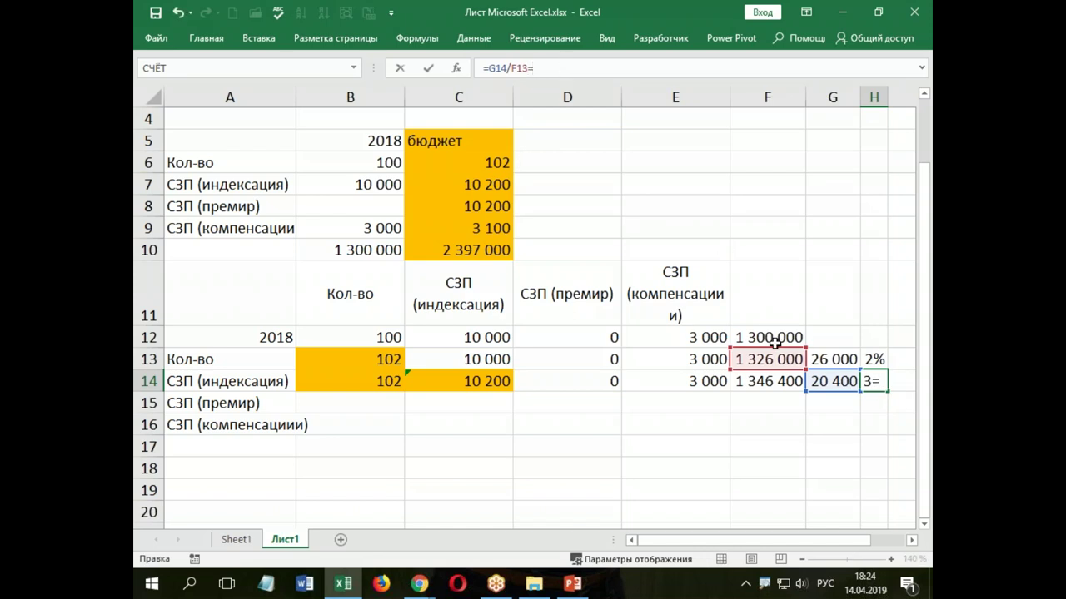
key("BackSpace")
key("Return")
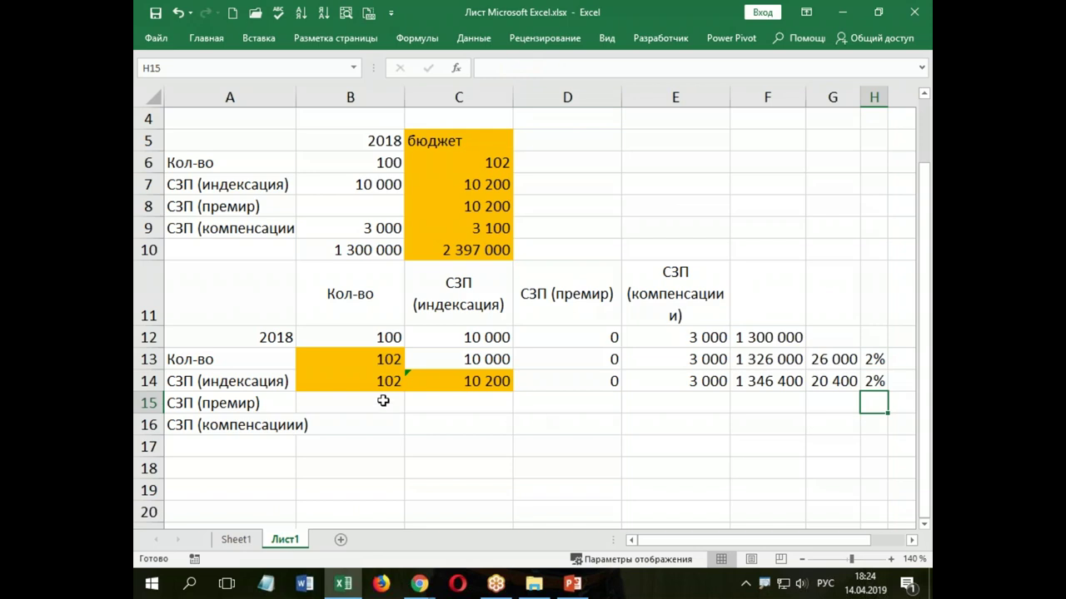
Carry the headcount and indexed salary into the bonus row with =B14 in B15 and =C14 in C15
left_click(374, 400)
type("=")
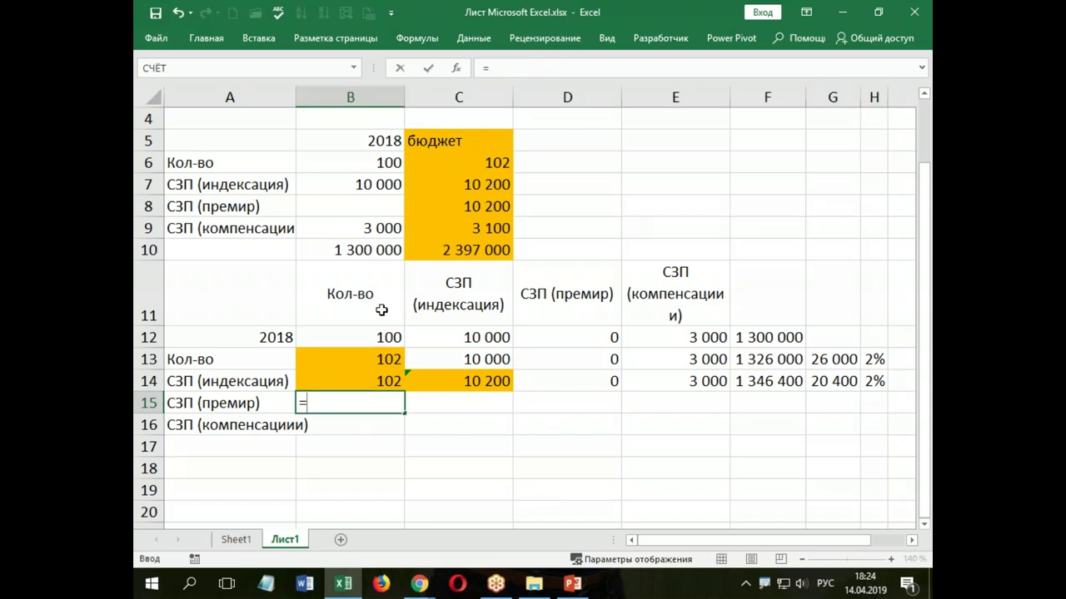
left_click(378, 381)
key("Return")
left_click(463, 408)
type("=")
left_click(464, 385)
key("Return")
Link the budget bonus into the bonus row with =C8 in D15
left_click(566, 403)
type("=")
left_click(486, 207)
key("Return")
Fill the budget values in B15:D15 with orange
left_click(378, 402)
left_click_drag(379, 402, 558, 404)
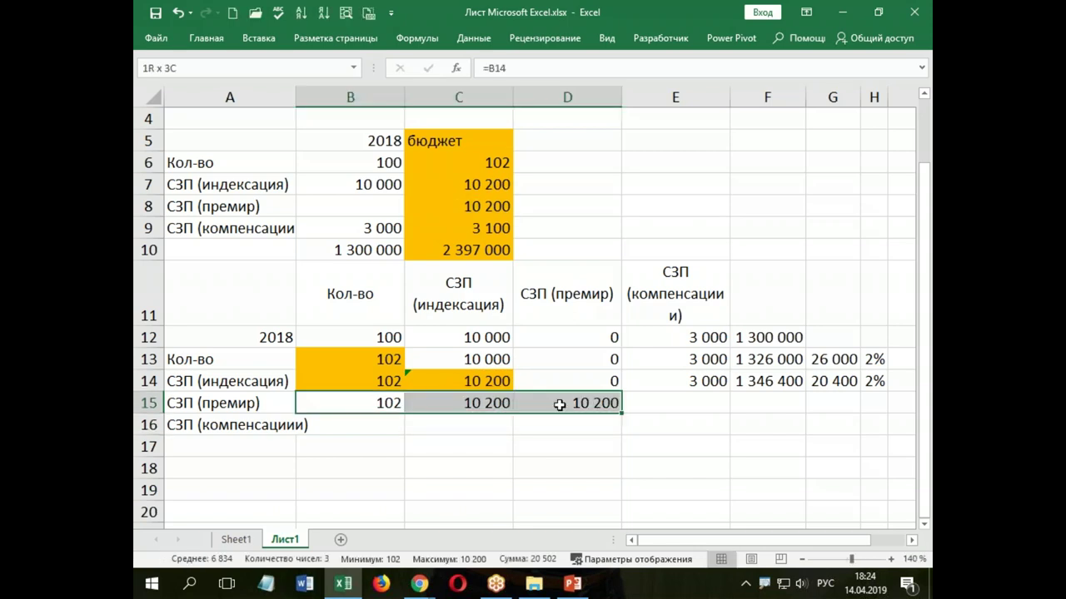
left_click(207, 38)
left_click(325, 91)
Carry the compensation value into the bonus row with =E14 in E15
left_click(694, 401)
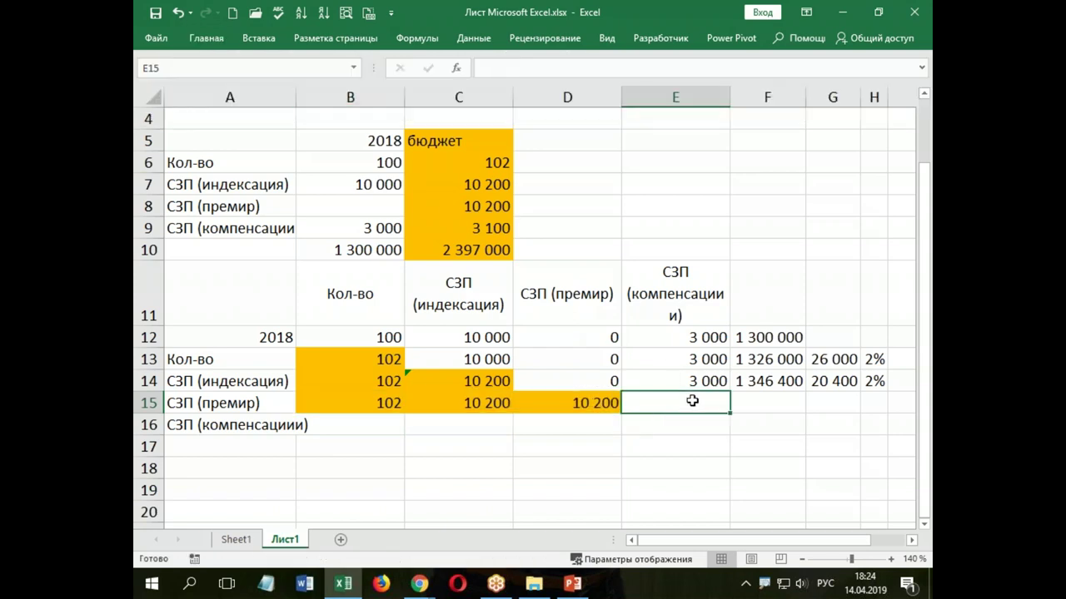
type("=")
left_click(688, 381)
key("Return")
Copy the total and difference formulas from F14 and G14 to row 15, and widen column G to fit
left_click(771, 384)
left_click_drag(805, 391, 825, 412)
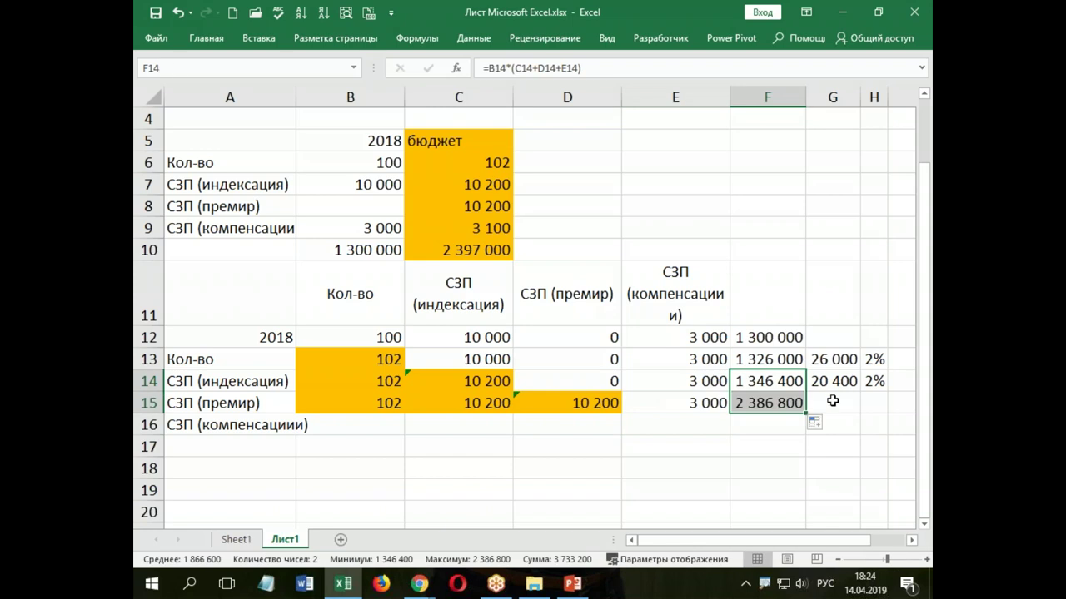
left_click(842, 383)
left_click_drag(860, 391, 862, 408)
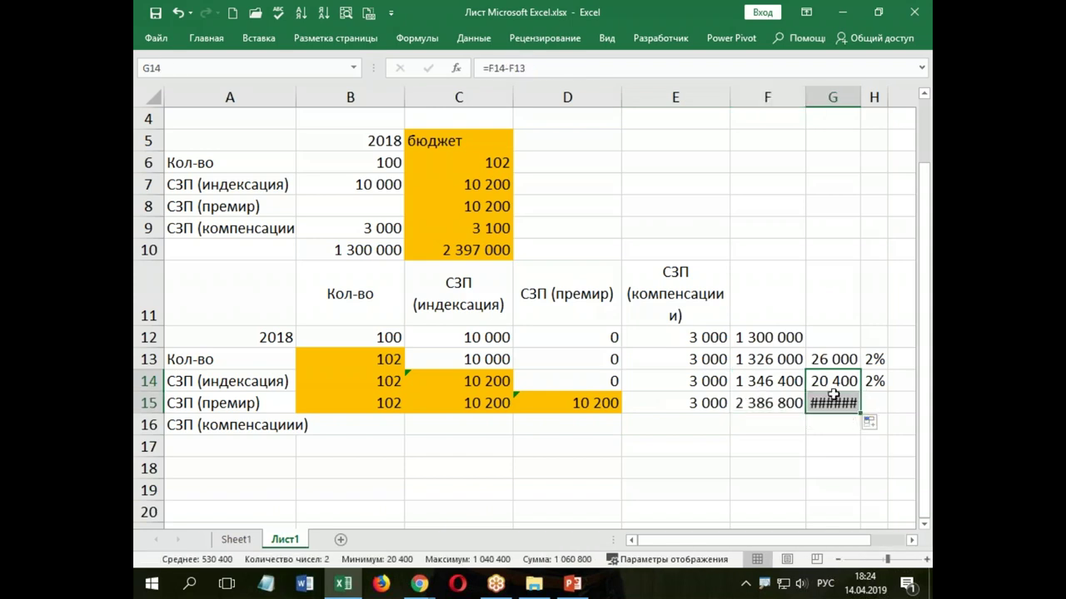
left_click_drag(856, 102, 878, 102)
Copy the percentage formula from H14 to H15 and widen column H to fit
left_click(900, 383)
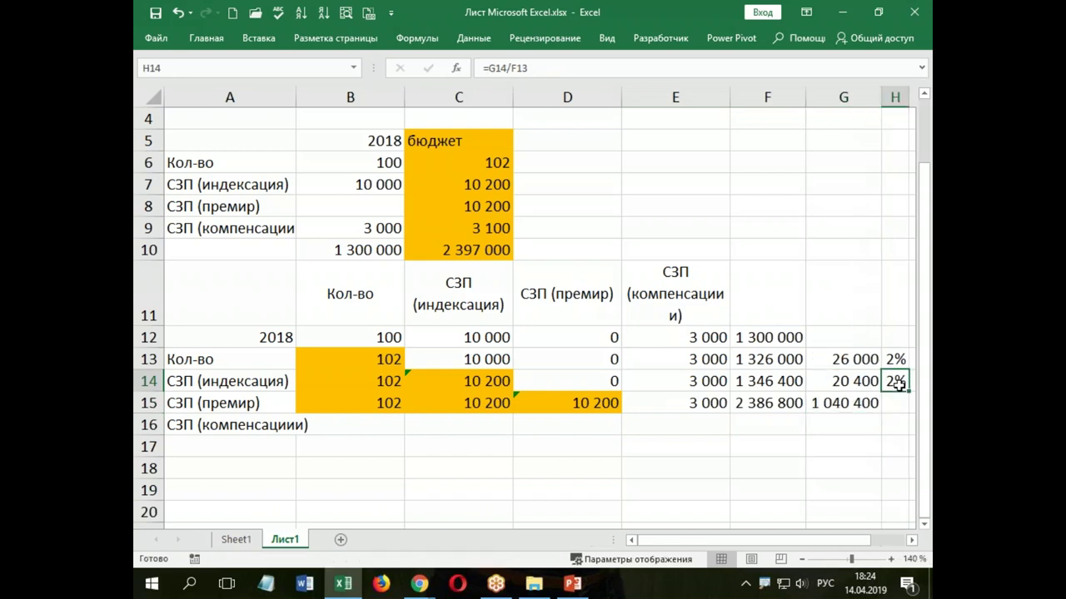
left_click_drag(908, 393, 899, 406)
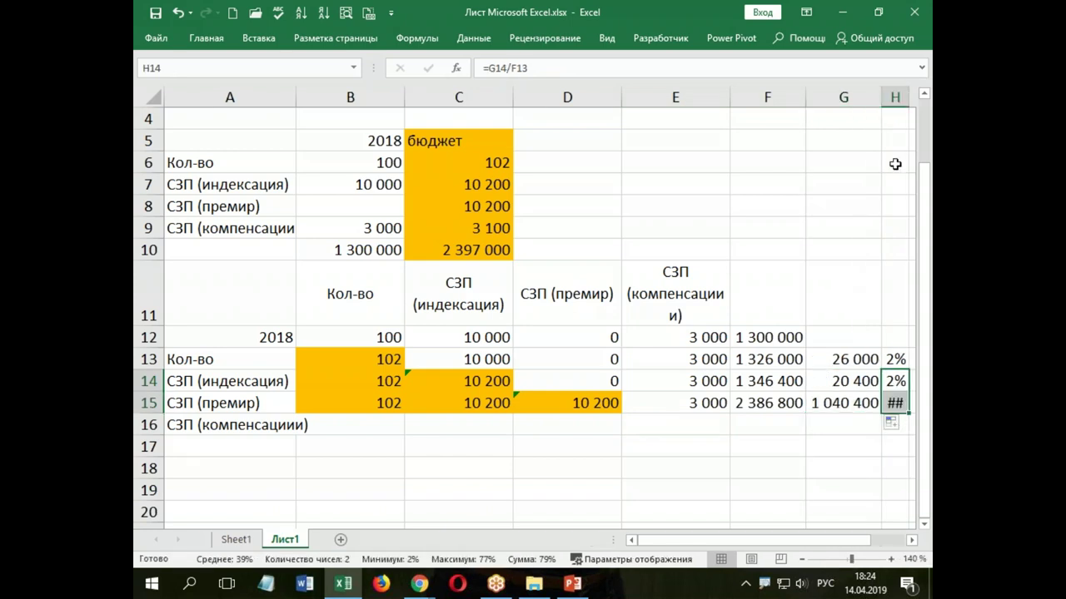
left_click_drag(906, 99, 917, 99)
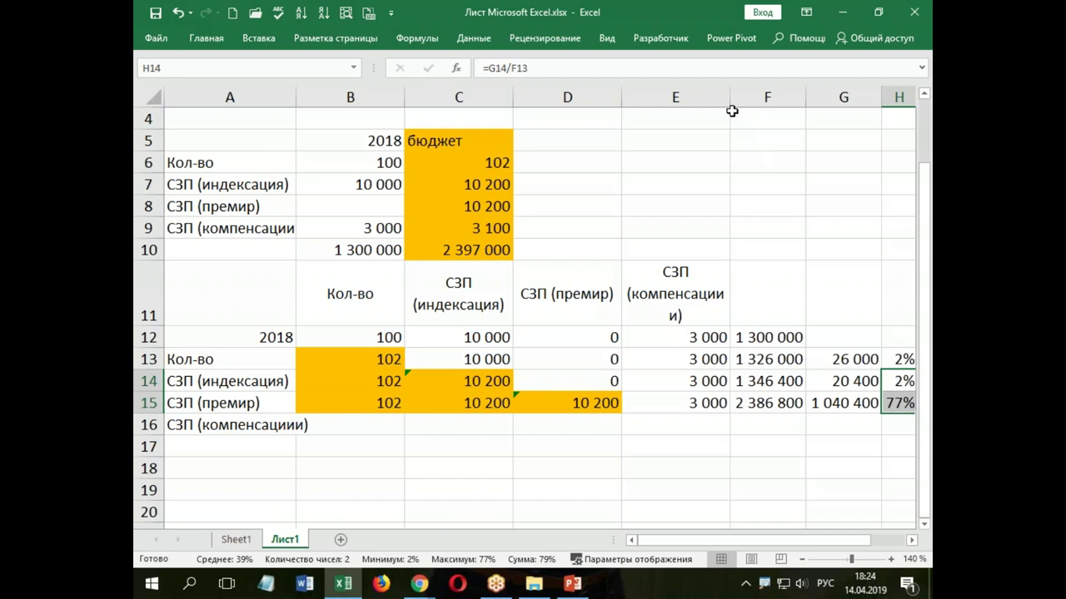
Narrow column E and carry the headcount into the compensation row with =B15 in B16
left_click_drag(731, 100, 697, 100)
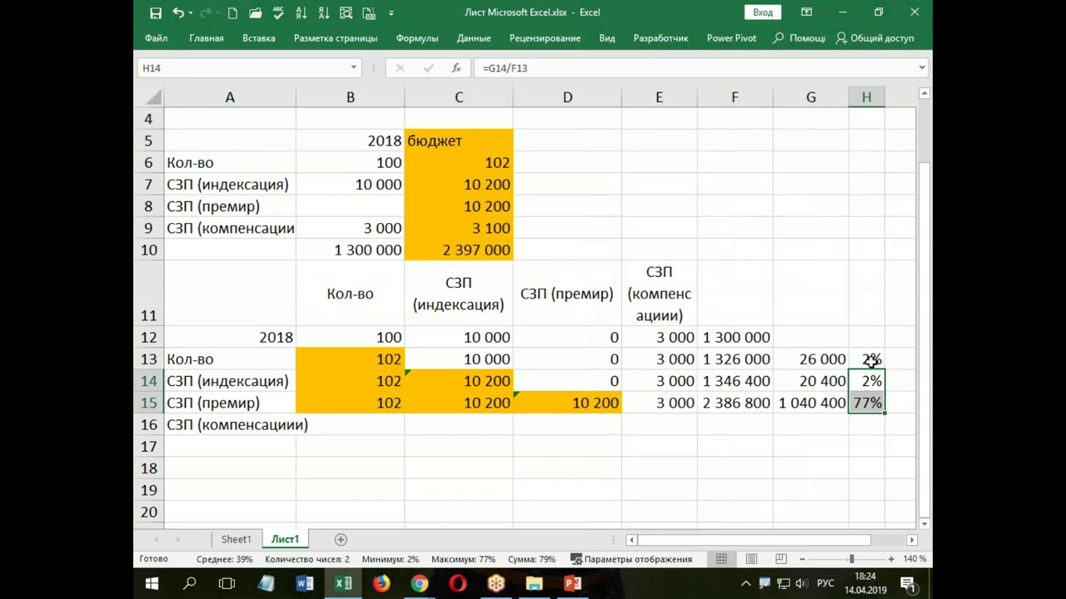
left_click(870, 403)
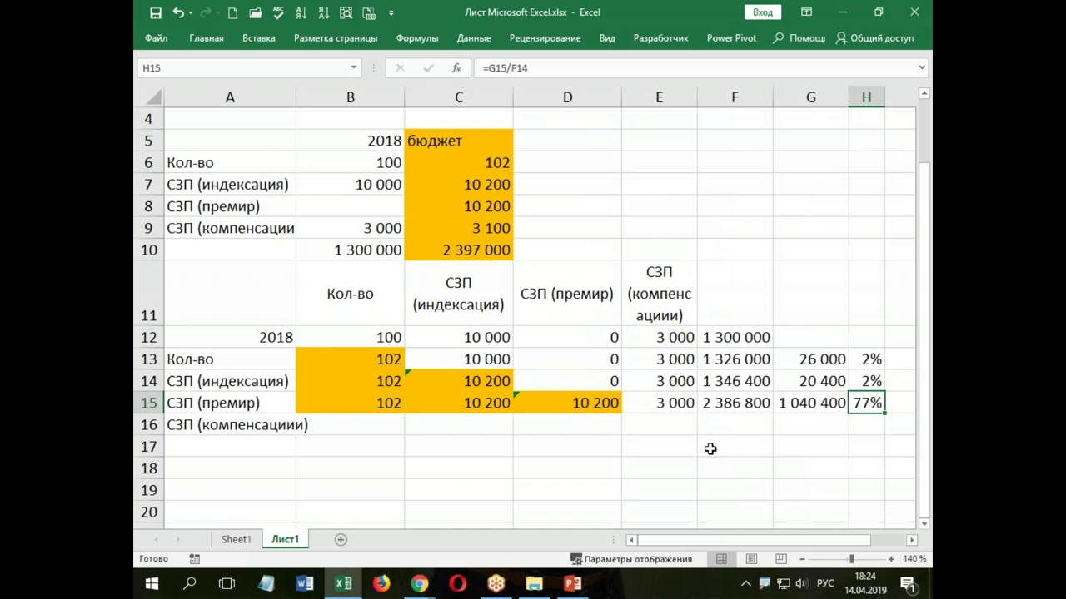
left_click(372, 424)
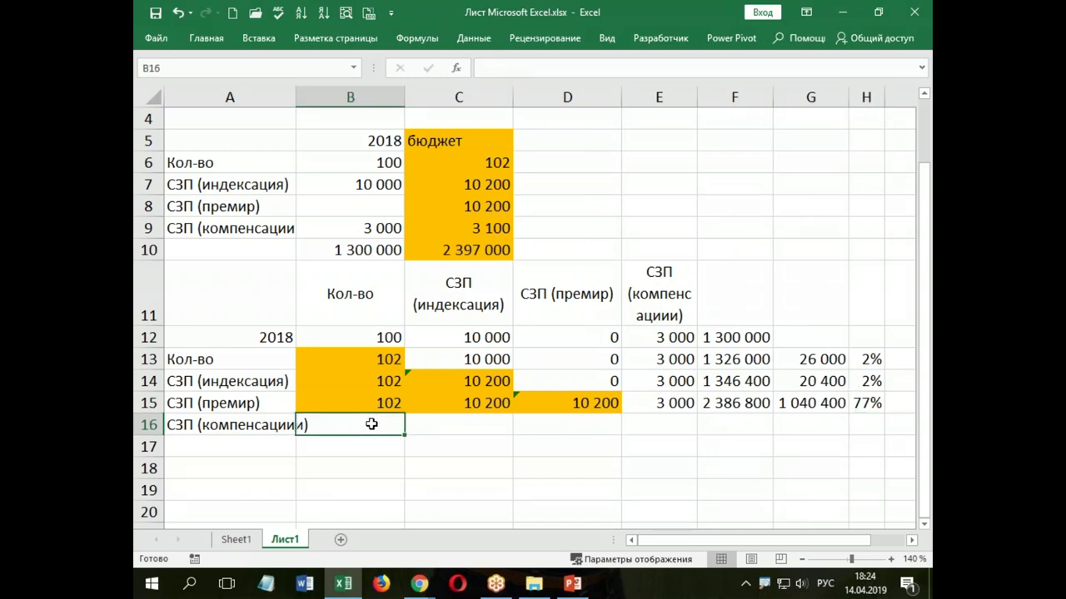
type("=")
left_click(371, 403)
key("Return")
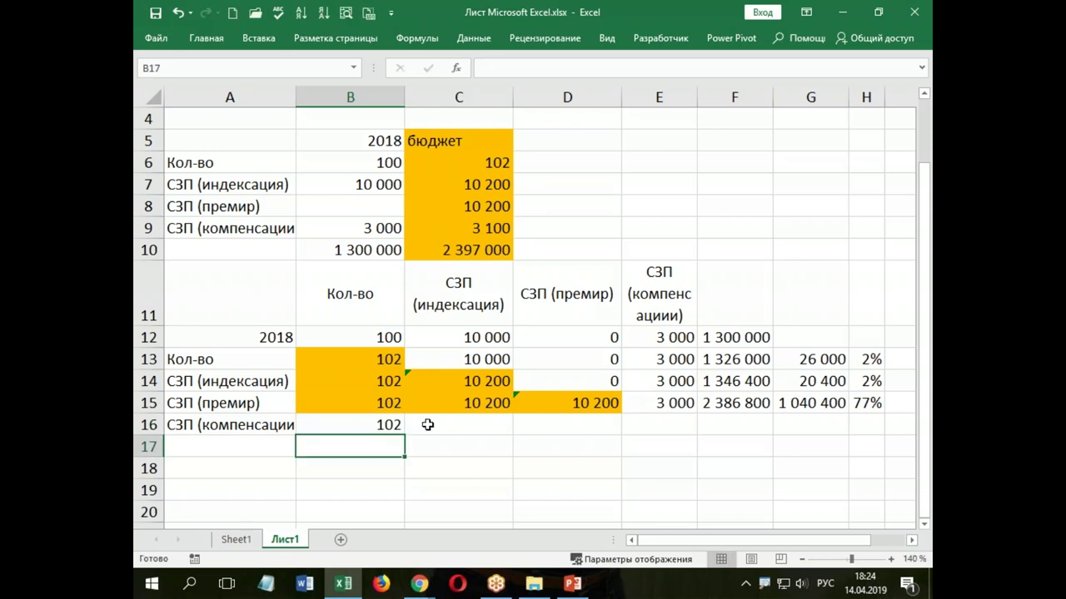
Carry the indexation and bonus values into the compensation row with =C15 in C16 and =D15 in D16
left_click(428, 425)
type("=")
left_click(444, 405)
key("Return")
type("=")
left_click(582, 403)
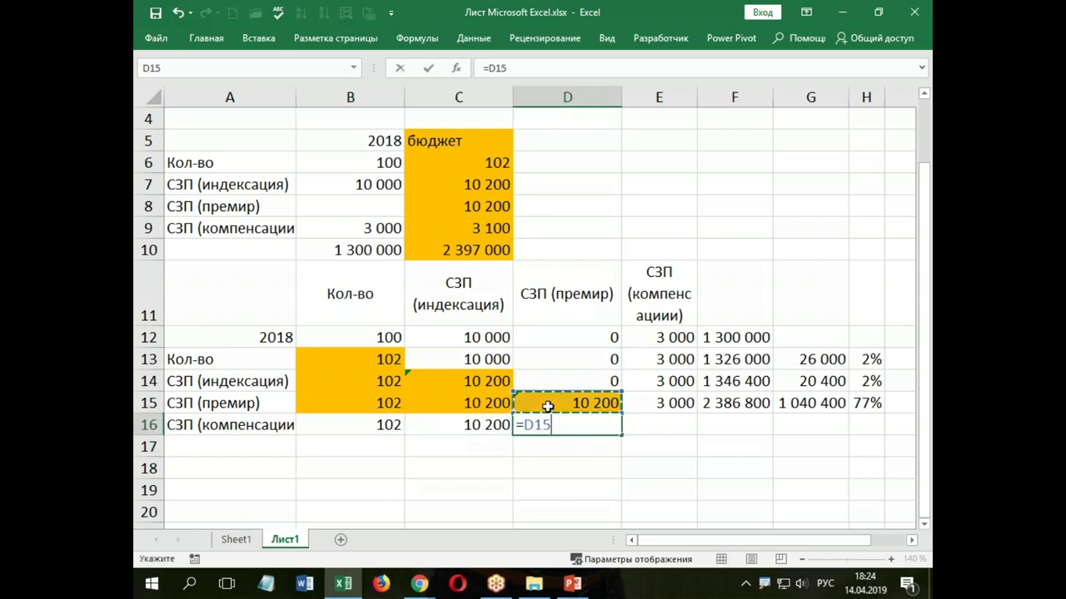
key("Return")
Link E16 to the budgeted compensation value with =C9
left_click(647, 426)
type("=")
left_click(493, 234)
key("Return")
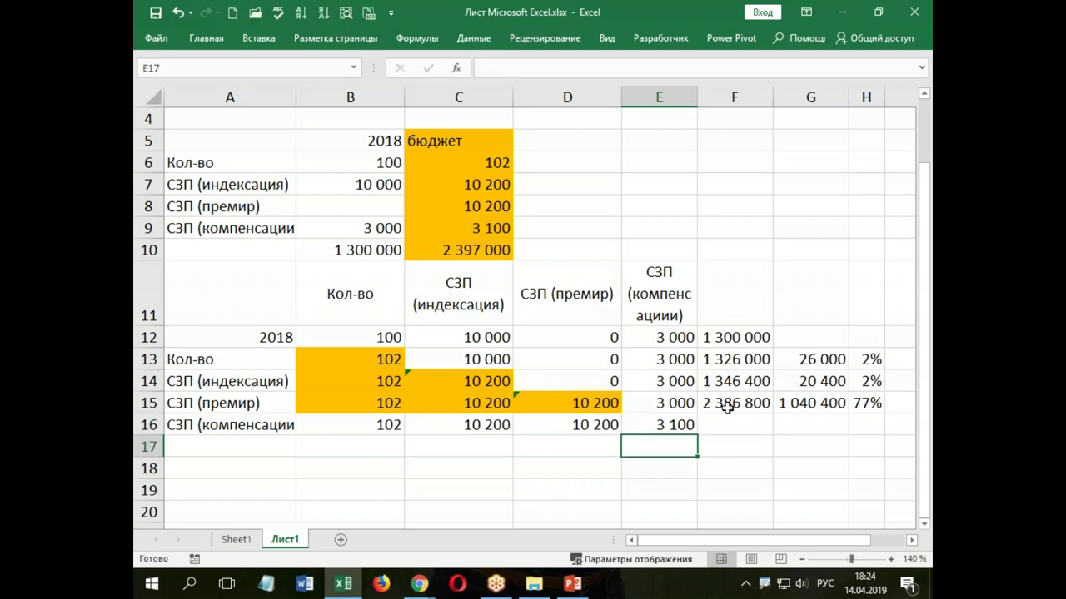
Copy the total, difference and percentage formulas from F15:H15 down to row 16
left_click(727, 407)
left_click_drag(779, 414, 777, 434)
left_click(822, 406)
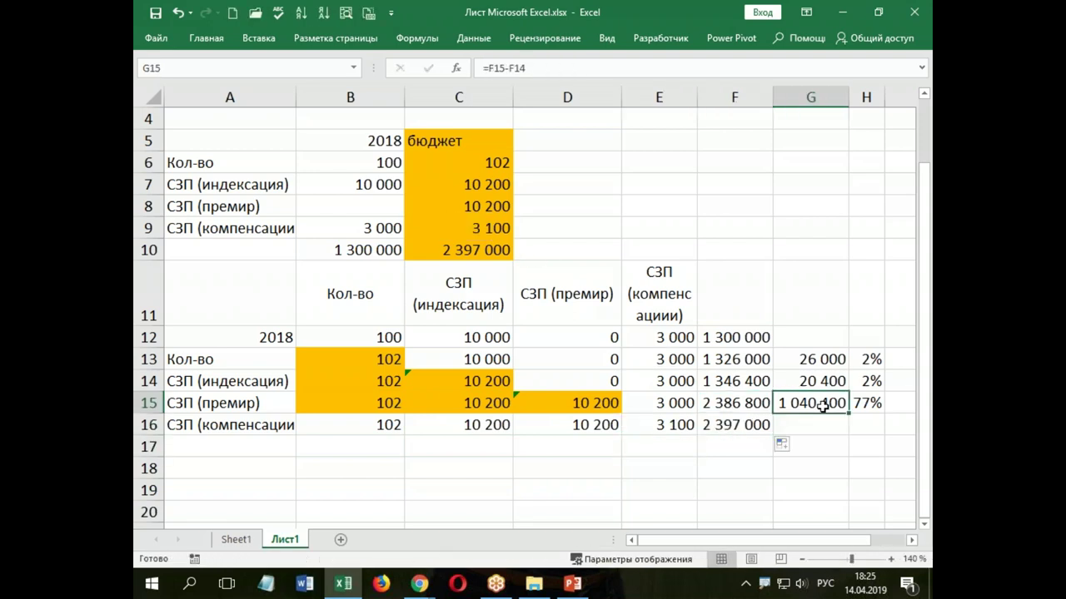
left_click_drag(848, 414, 882, 434)
left_click(865, 407)
Fill the budget values in B16:E16 with orange
left_click_drag(348, 421, 666, 424)
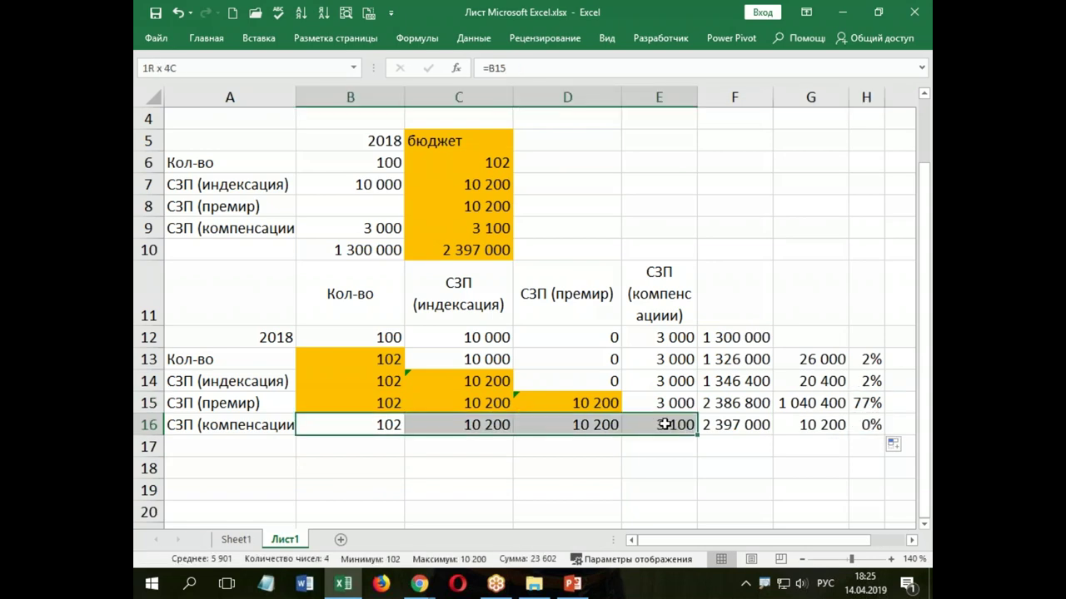
left_click(205, 37)
left_click(324, 91)
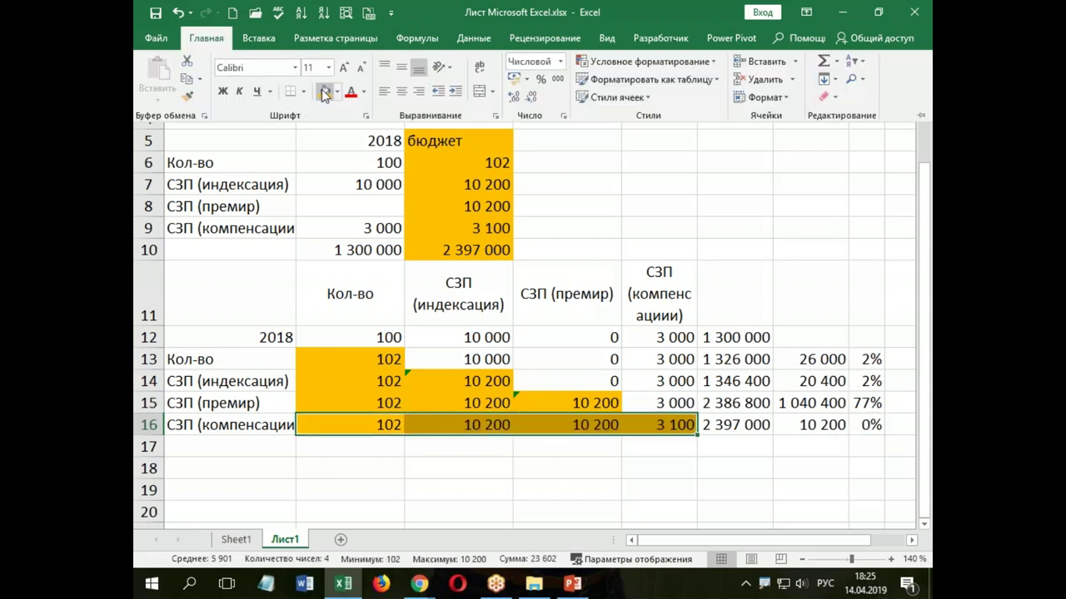
Calculate the overall payroll change against 2018 in D10 with =C10-B10
left_click(556, 249)
left_click(555, 248)
type("=")
left_click(489, 248)
type("-")
left_click(381, 250)
key("Return")
Calculate the relative payroll change in E10 with =D10/B10 and format it as a percentage
left_click(655, 250)
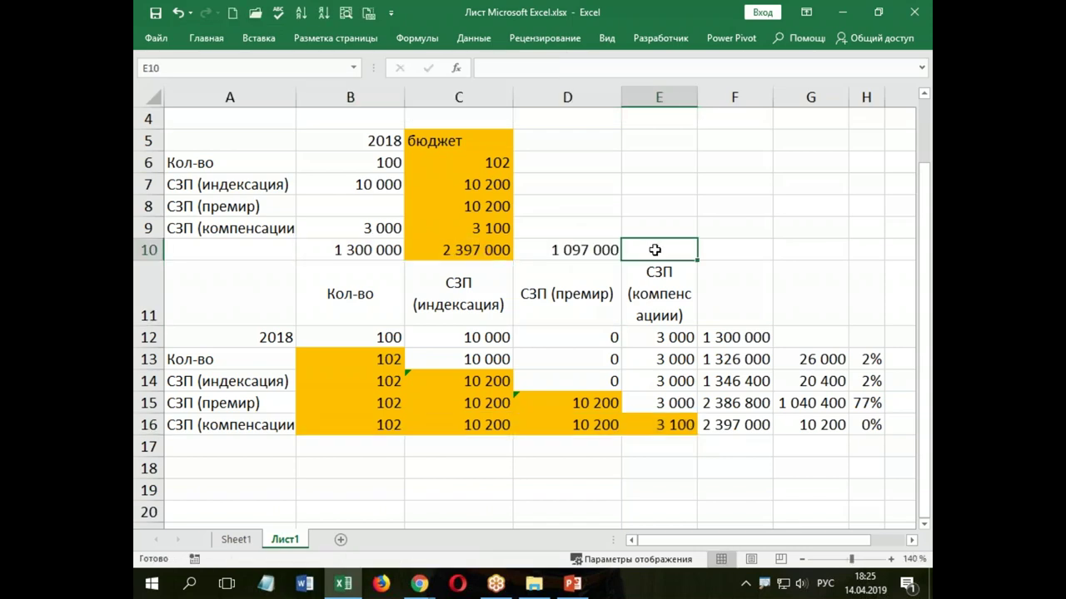
type("=")
left_click(576, 250)
type("/")
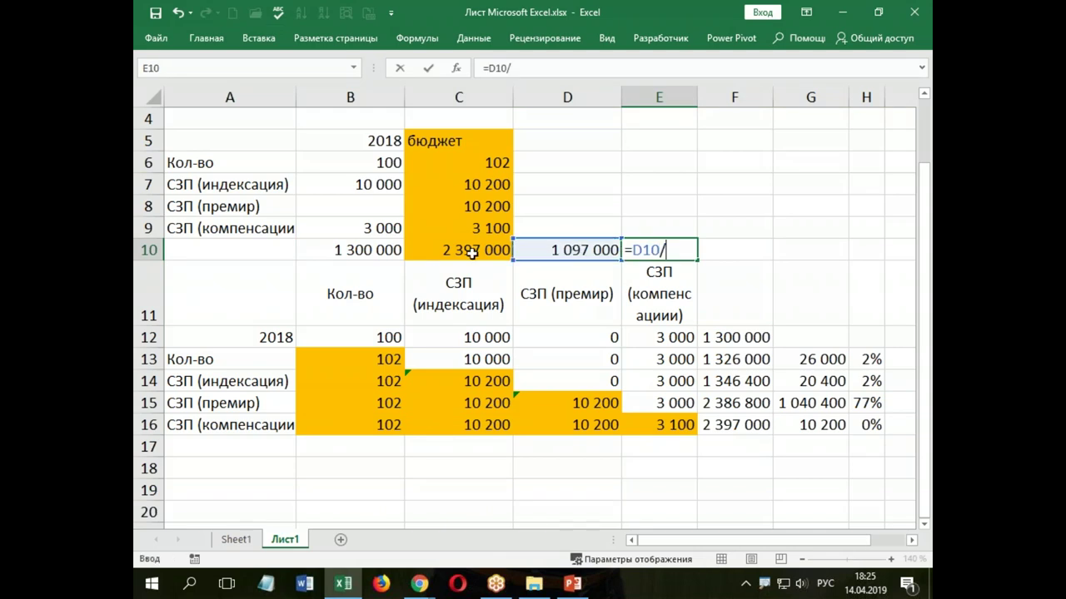
left_click(361, 251)
key("Return")
left_click(634, 249)
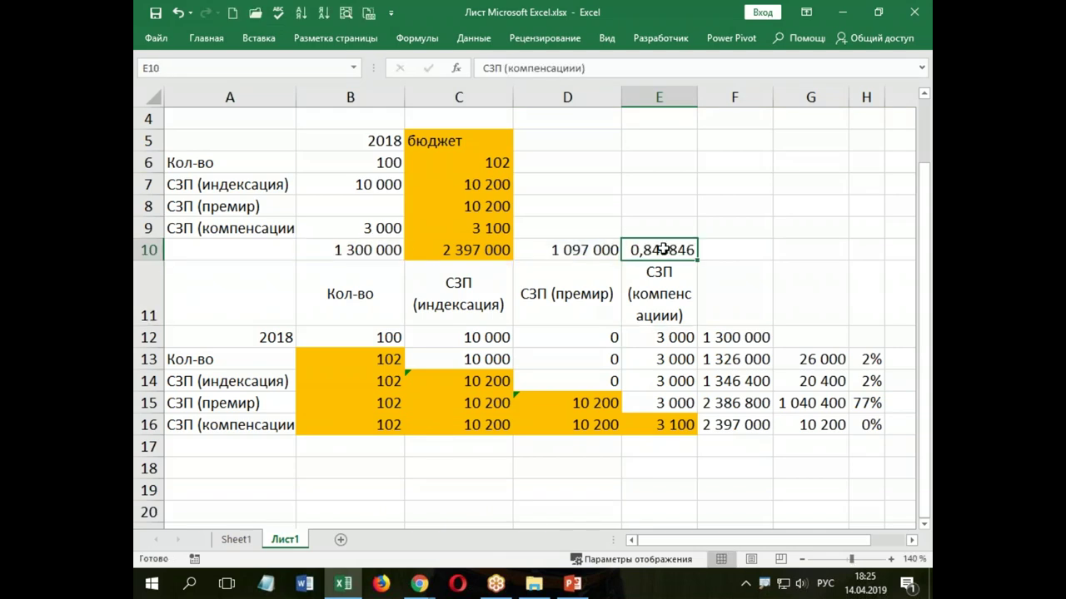
left_click(218, 42)
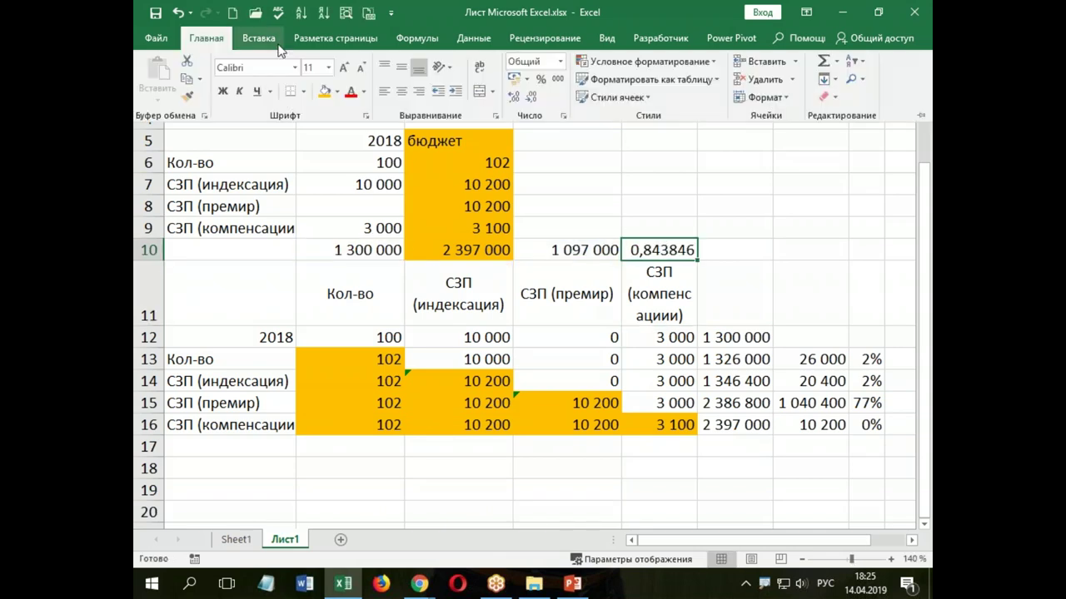
left_click(541, 79)
Check the sum of the percentages in H13:H16 and the substituted factor values in B13, C14, D15 and E16
left_click_drag(870, 360, 867, 423)
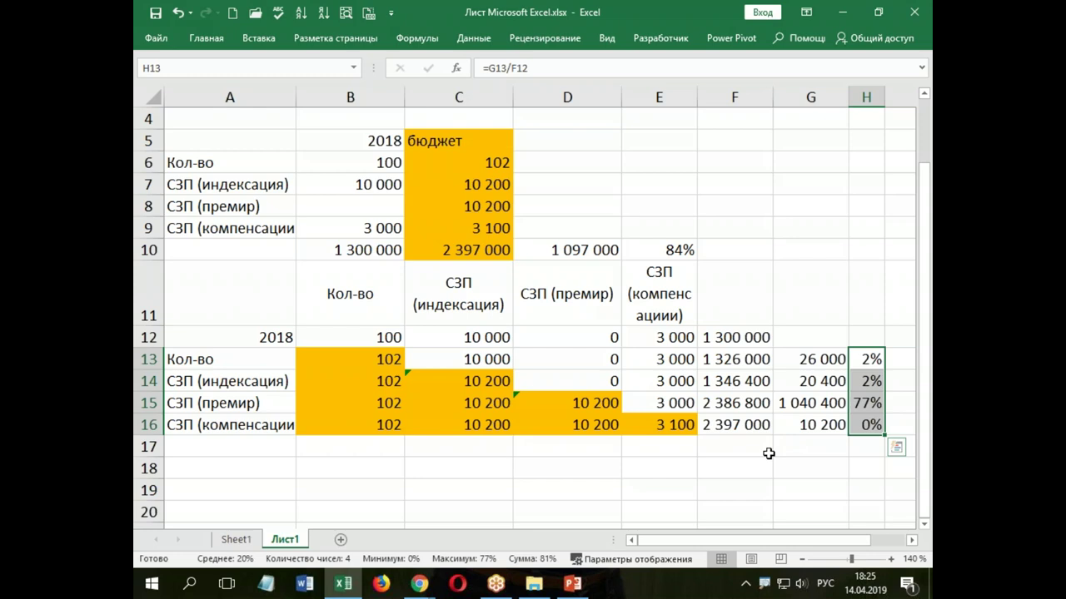
left_click(768, 454)
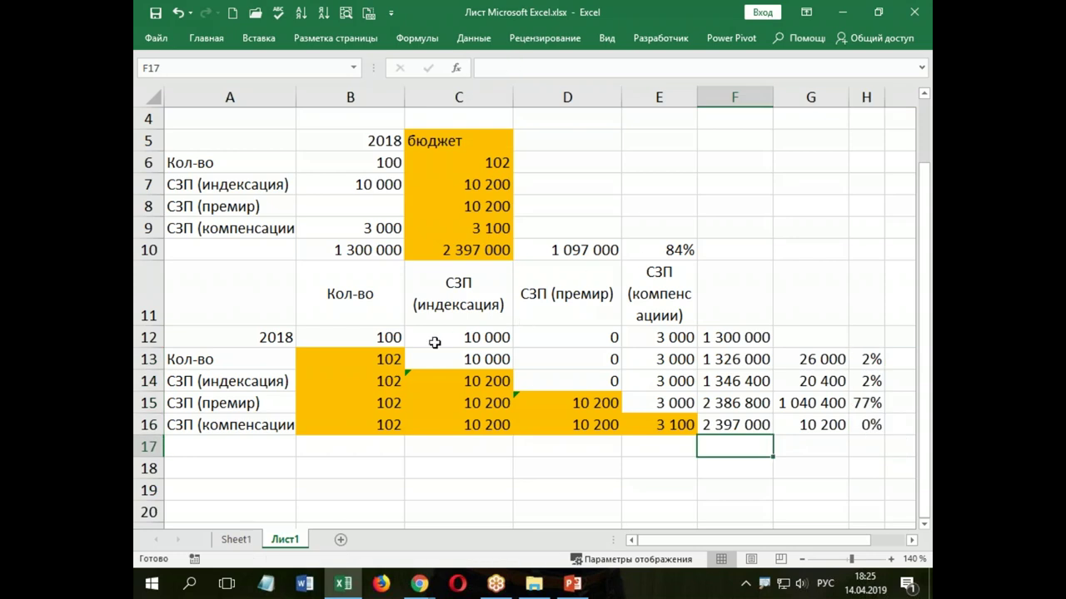
left_click(384, 359)
left_click(468, 384)
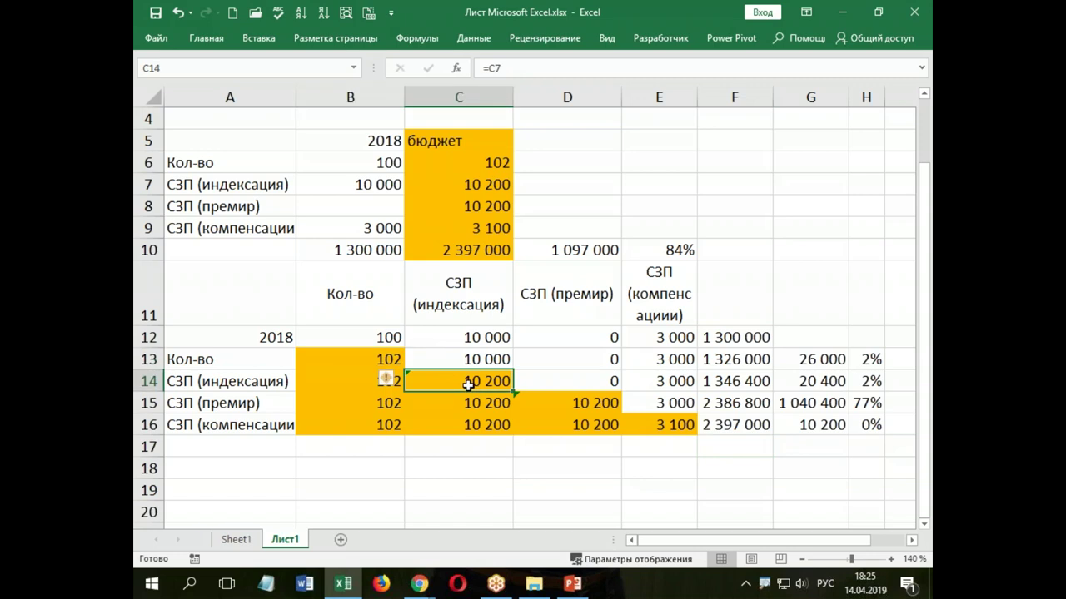
left_click(556, 404)
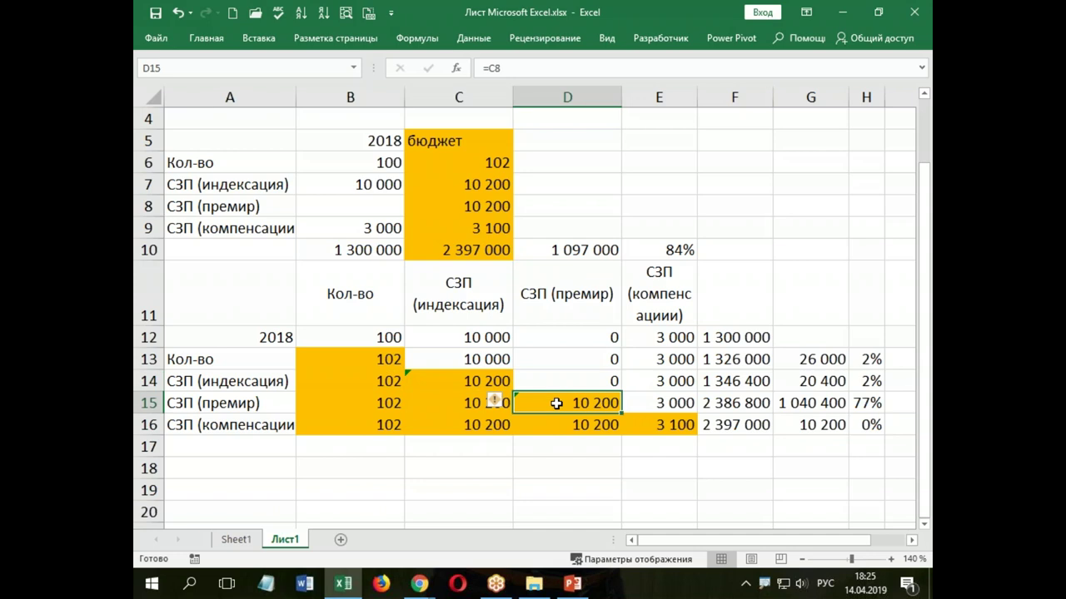
left_click(655, 421)
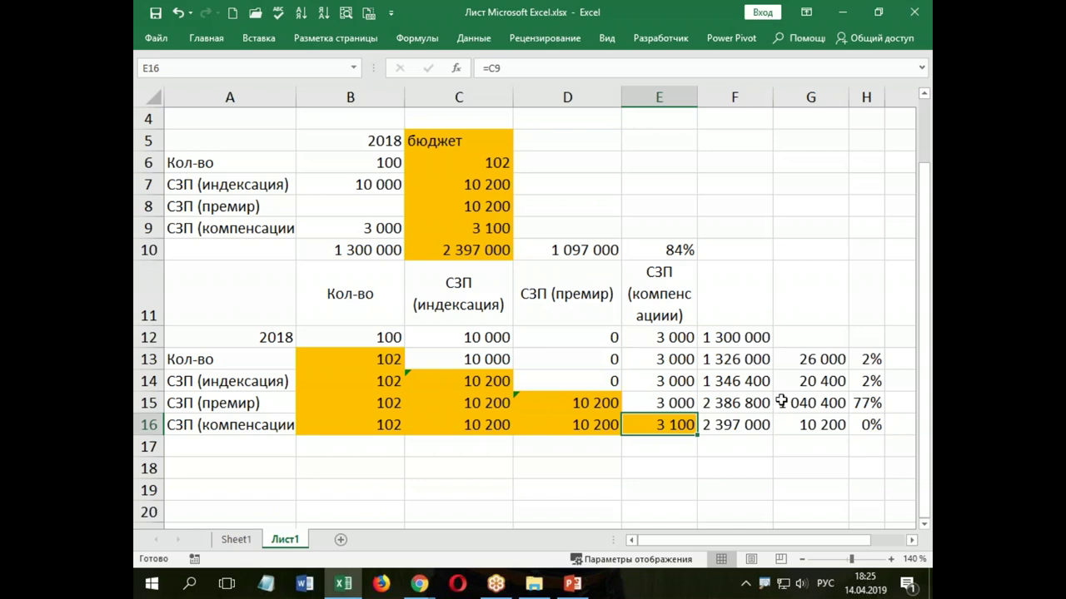
Examine which cells the difference formula in G13 and the percentage formula in H13 refer to
left_click(818, 360)
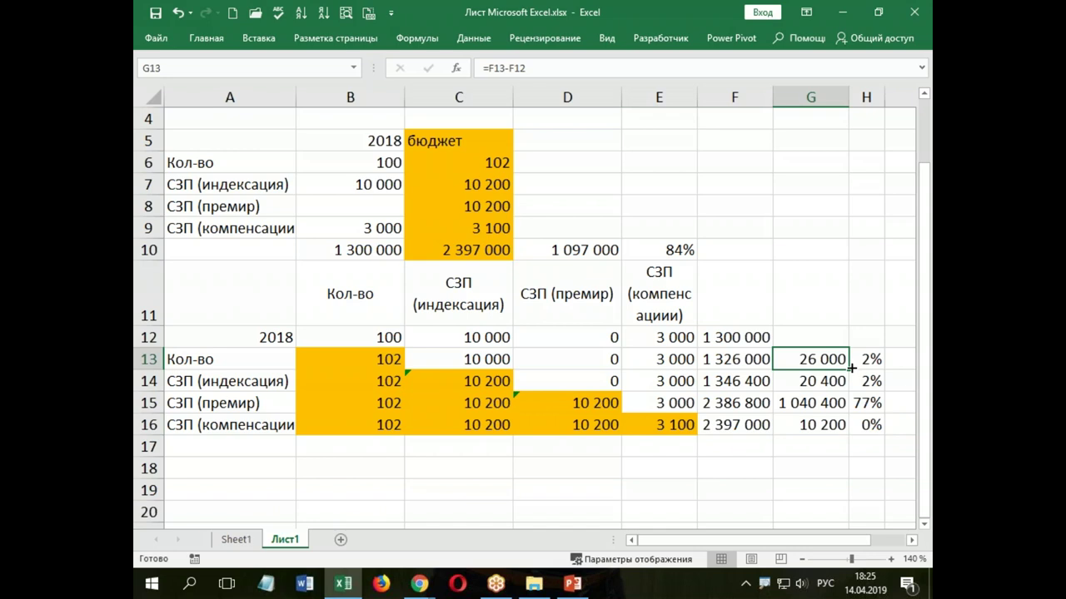
mouse_move(818, 359)
left_mouse_down()
mouse_move(867, 359)
mouse_move(816, 359)
left_mouse_up()
left_click(561, 64)
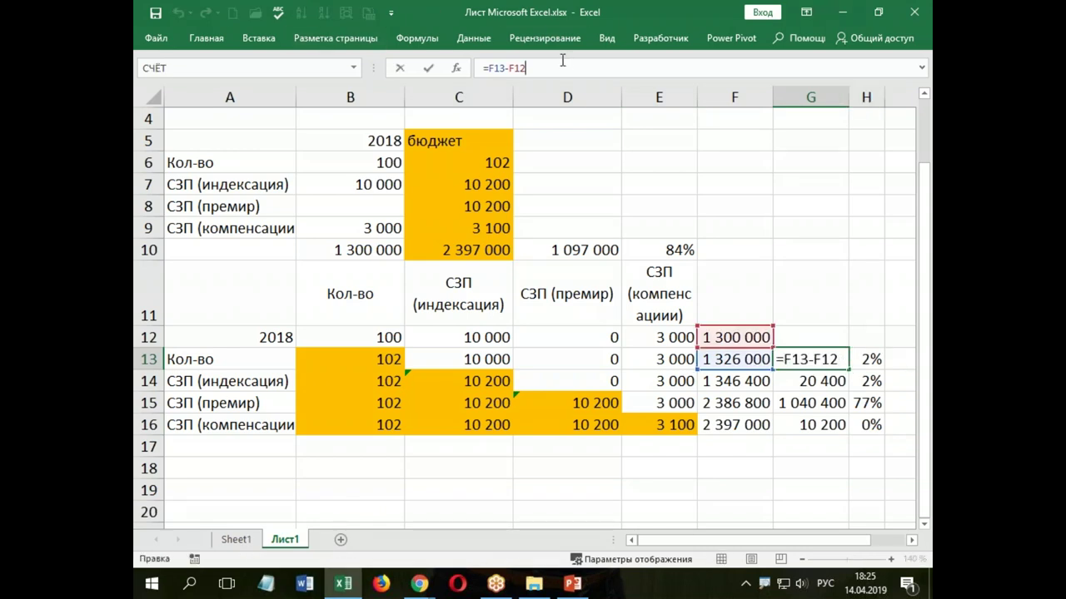
key("Return")
left_click(872, 365)
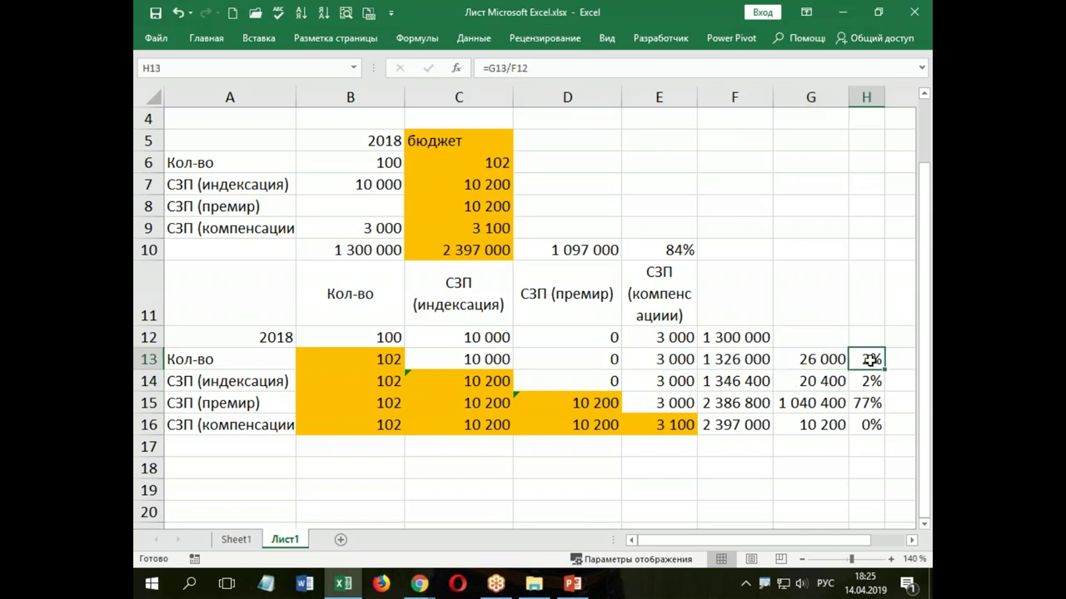
left_click(588, 64)
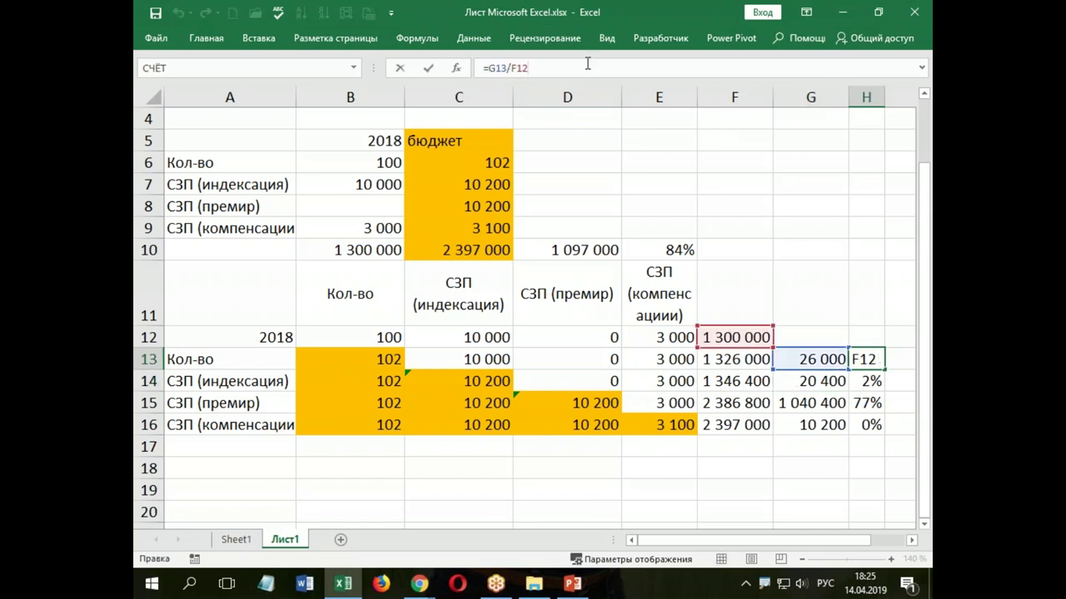
key("Return")
Replace the H13 percentage formula with =G13/$F$12 and copy it down to H16
left_click(878, 359)
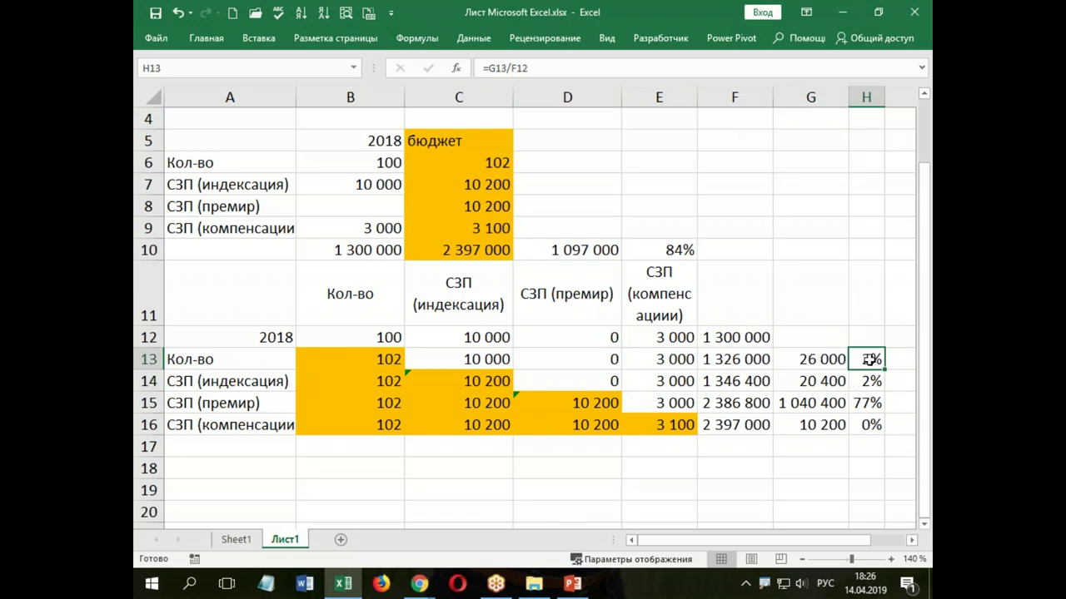
type("=")
left_click(824, 359)
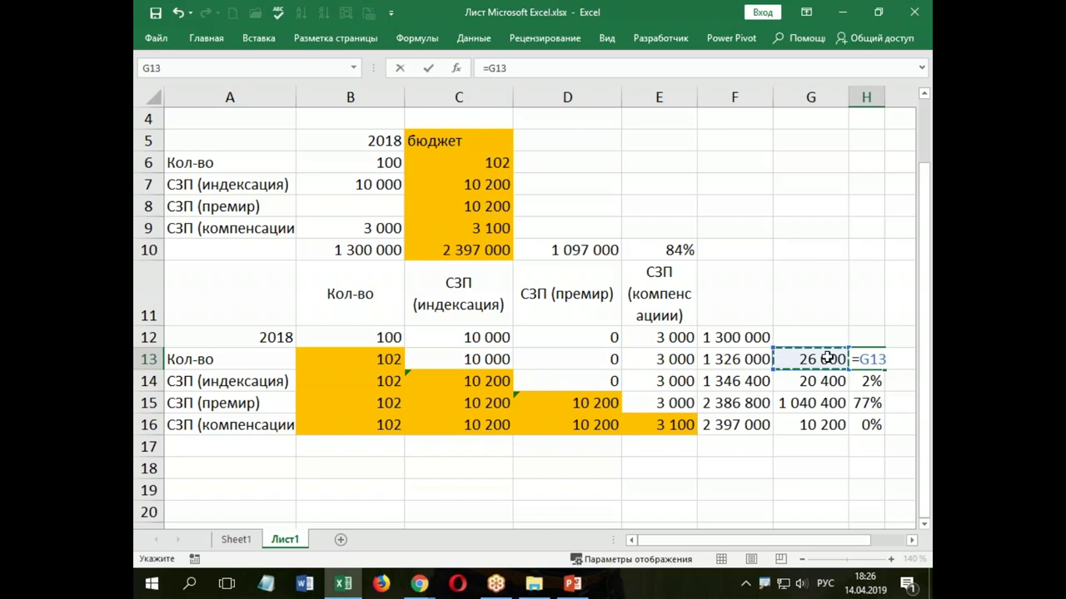
type("/")
left_click(746, 336)
key("F4")
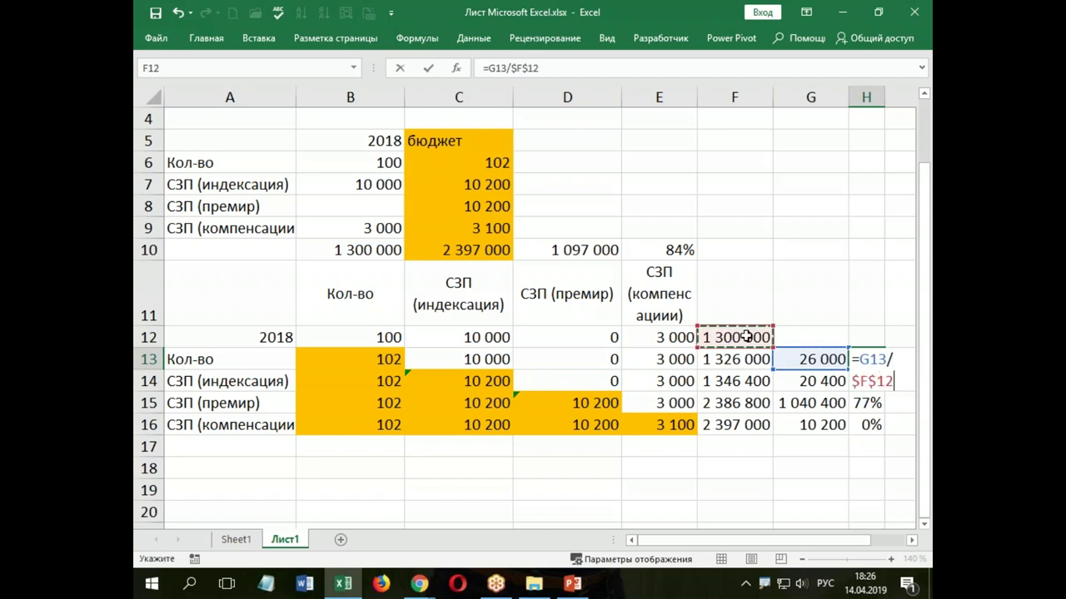
key("Return")
left_click(872, 360)
left_click_drag(884, 370, 890, 431)
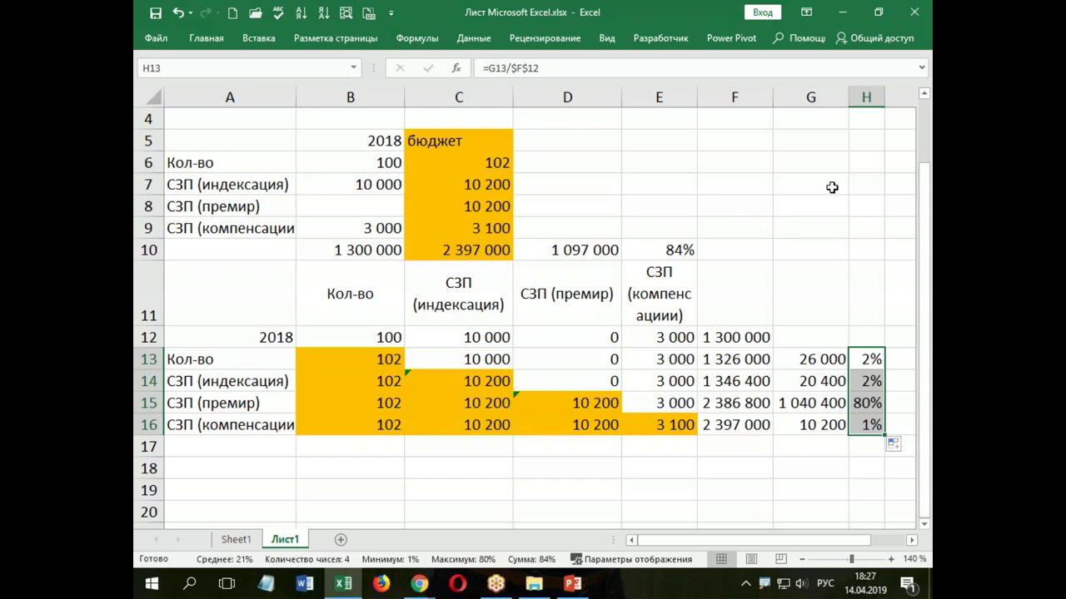
Show the percentages in H13:H16 with two decimal places
left_click(206, 38)
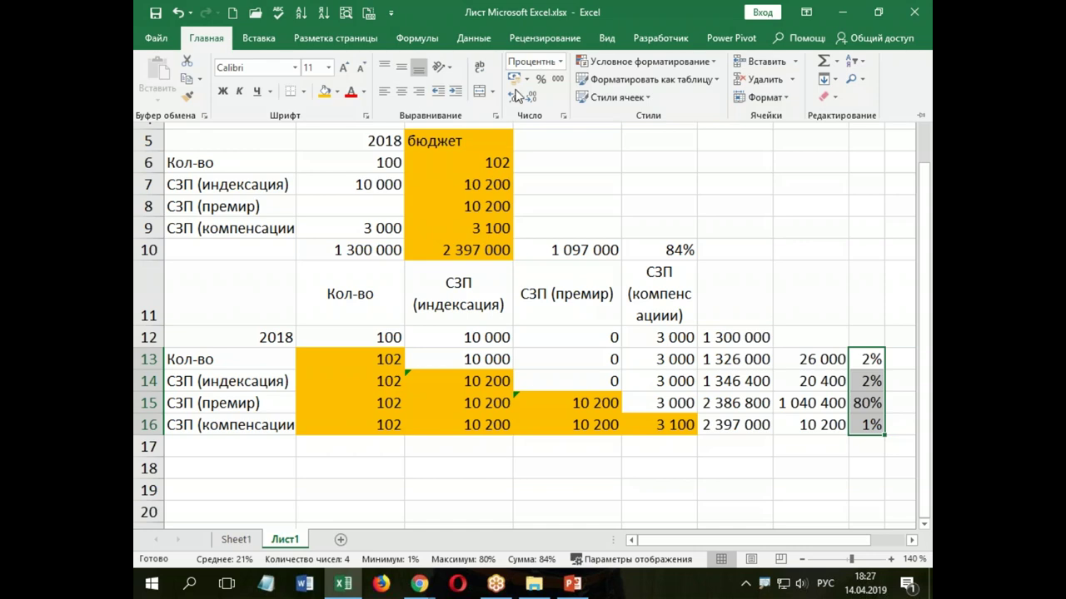
left_click(513, 96)
left_click(513, 96)
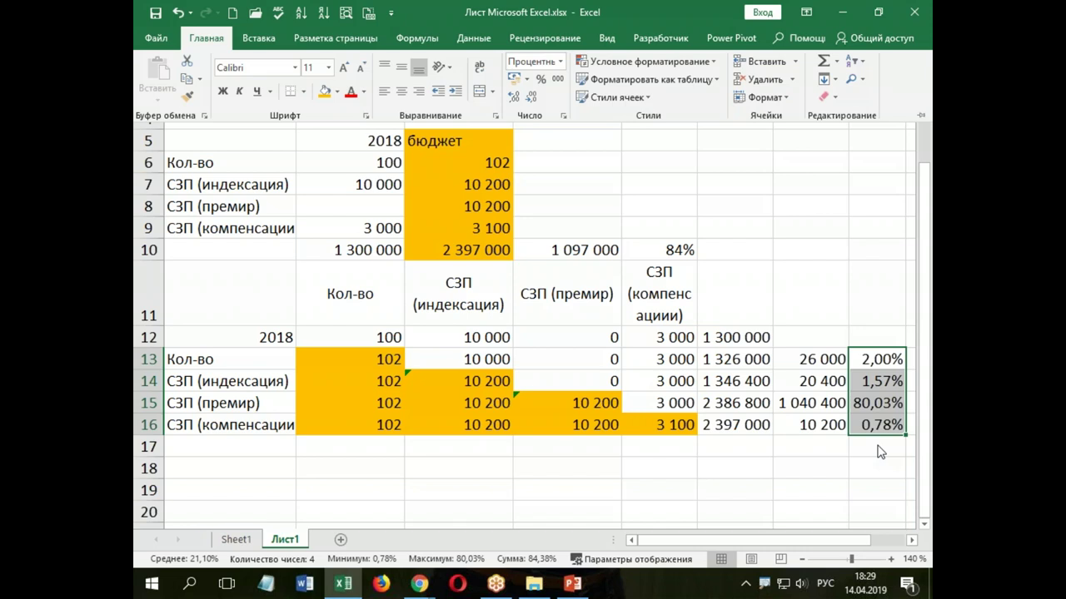
Switch to the specialist.ru course page in Chrome to view the schedule and to the seminar presentation in PowerPoint
left_click(420, 585)
left_click(456, 528)
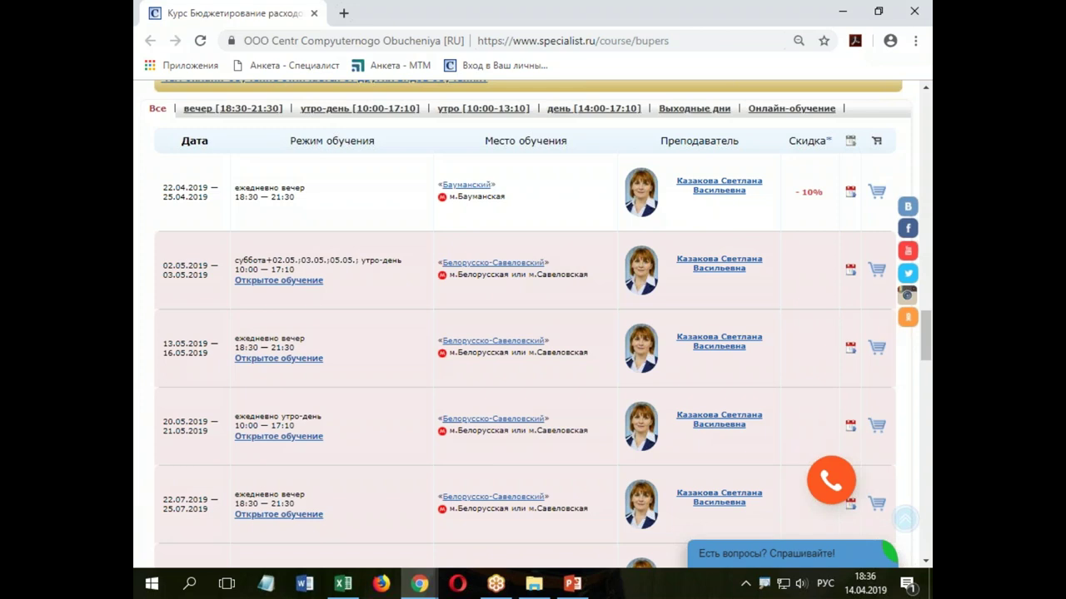
left_click(568, 587)
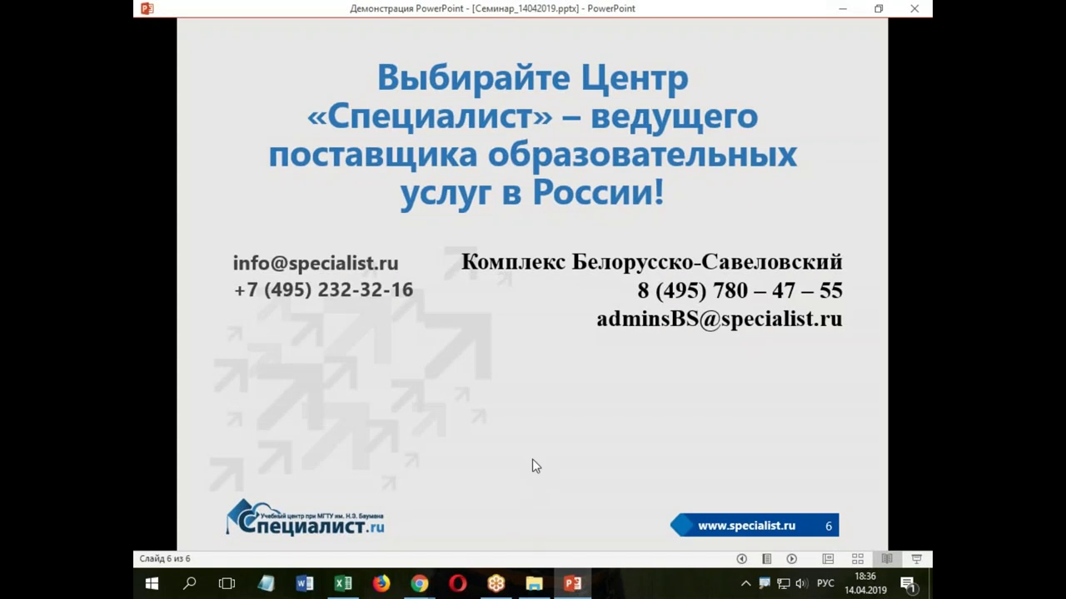